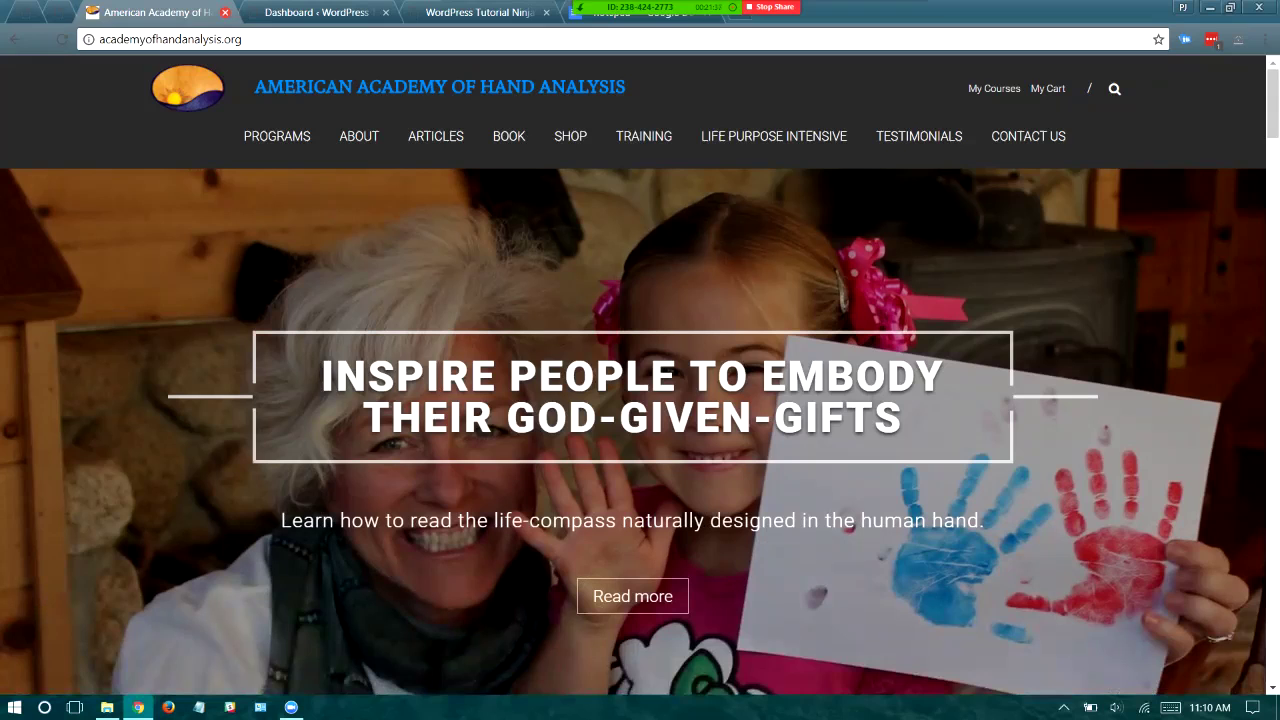
# Step: Close the hand analysis website tab and go to the All Posts list
pyautogui.click(225, 12)
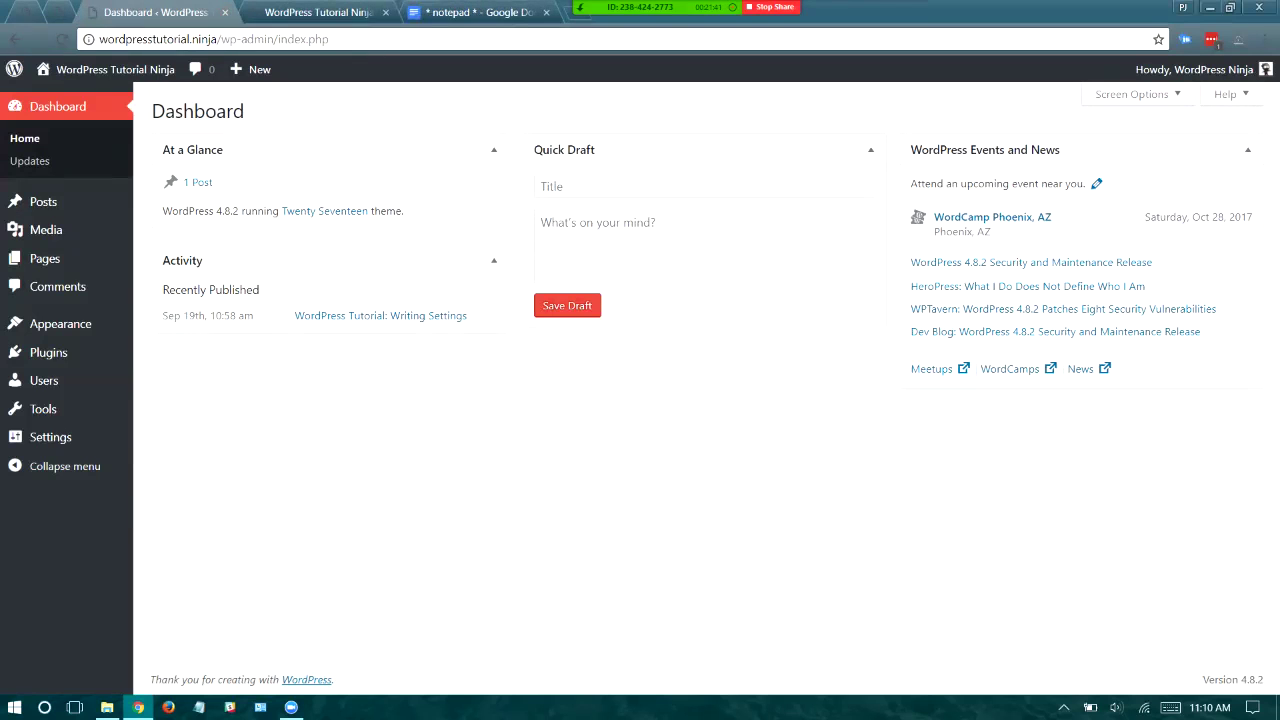
pyautogui.moveTo(115, 69)
pyautogui.moveTo(43, 201)
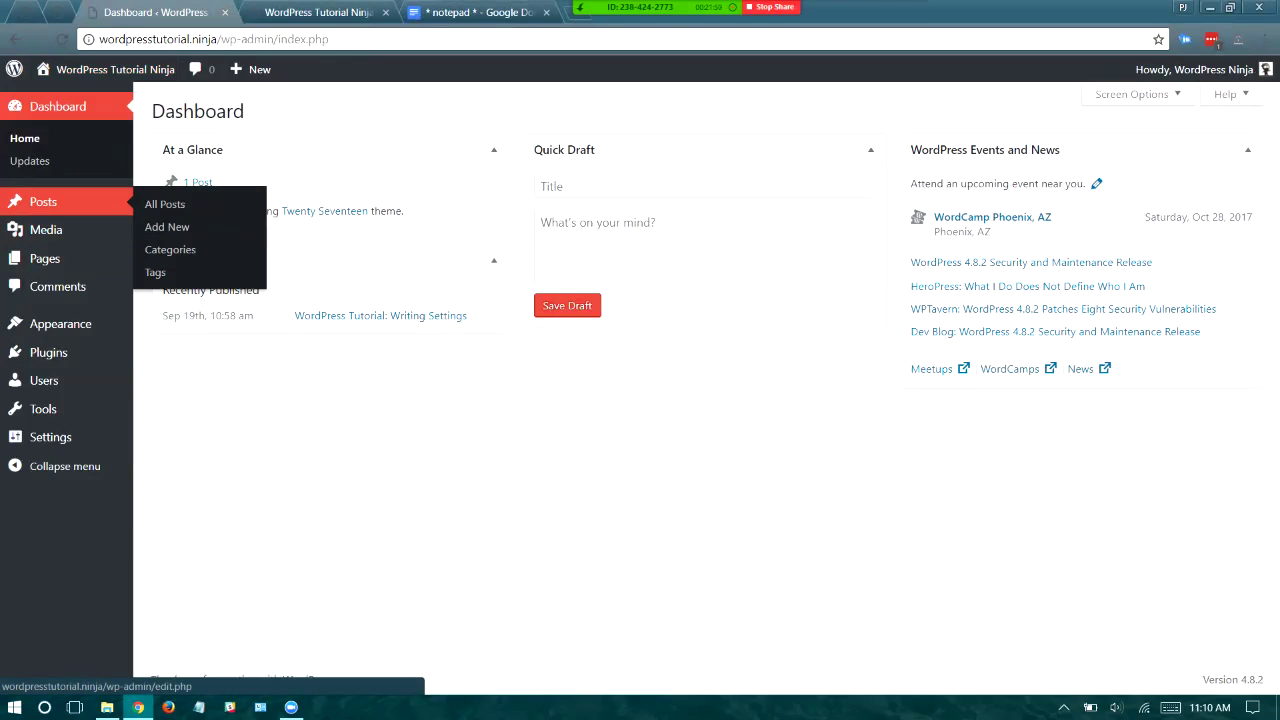
pyautogui.click(43, 201)
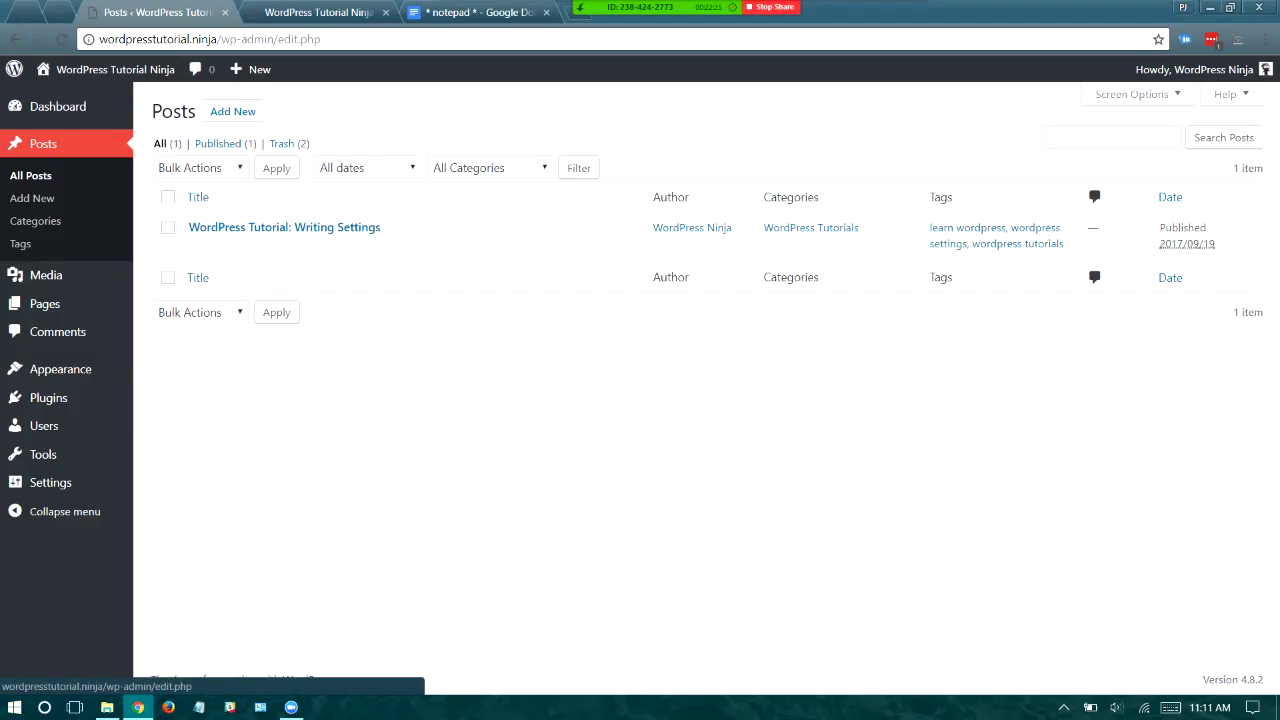
# Step: Start writing a new post from the Posts screen
pyautogui.moveTo(45, 304)
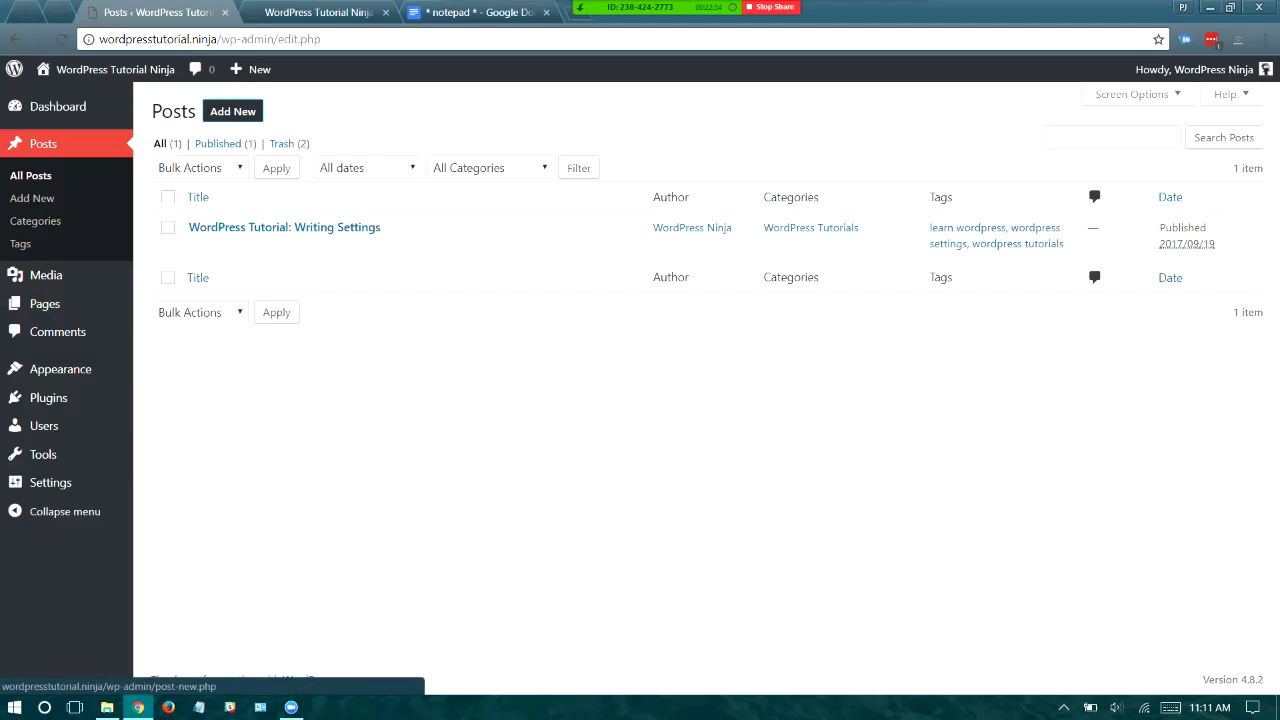
pyautogui.moveTo(255, 69)
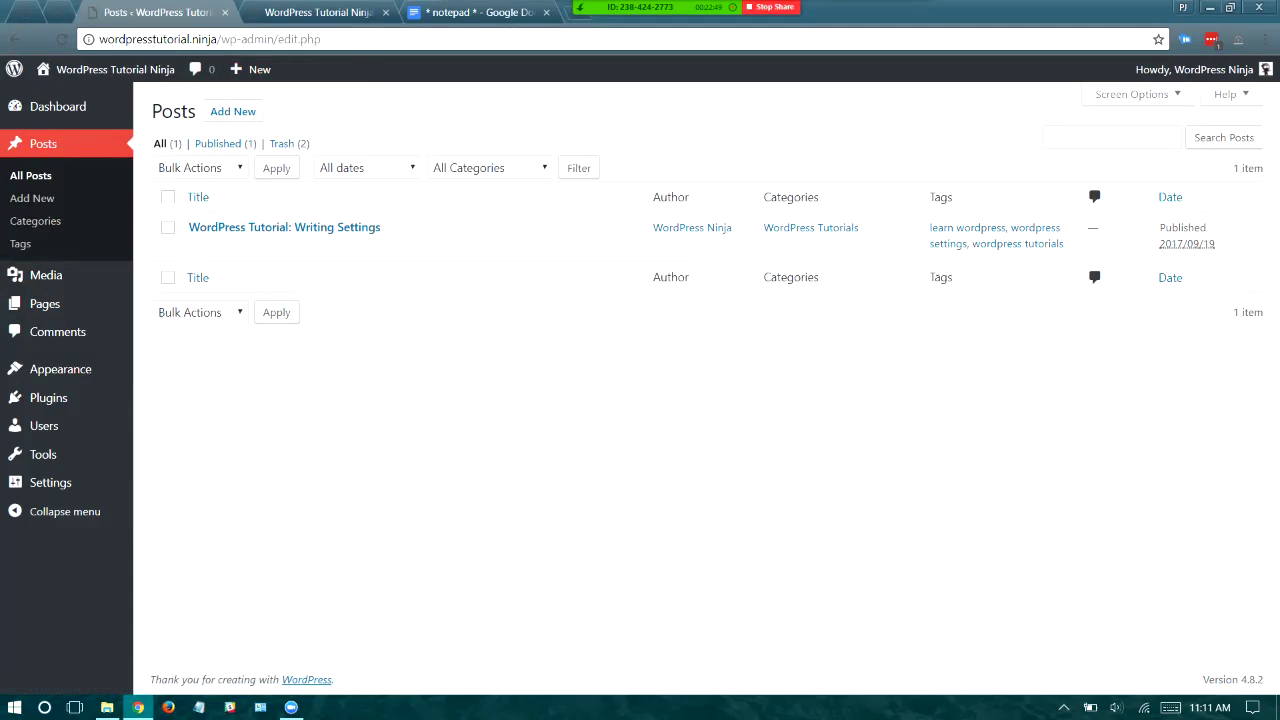
pyautogui.click(232, 111)
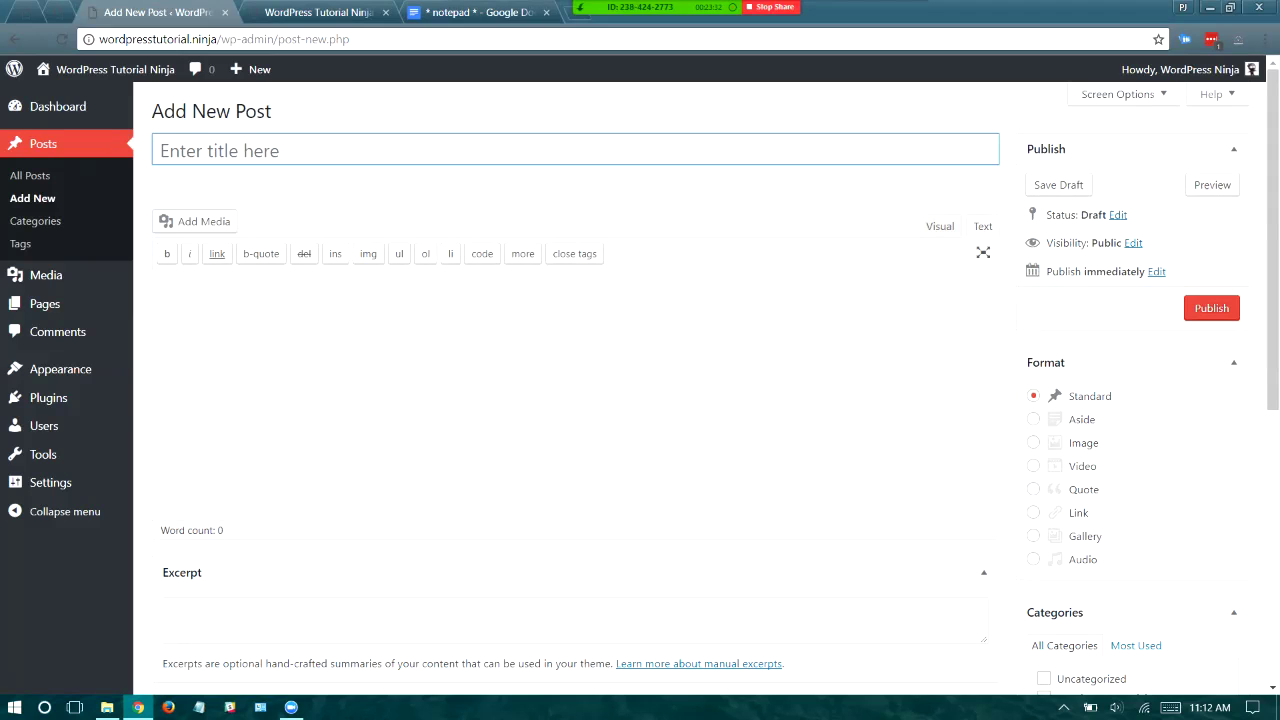
# Step: In the editor's Screen Options, enable the Send Trackbacks box
pyautogui.click(1123, 94)
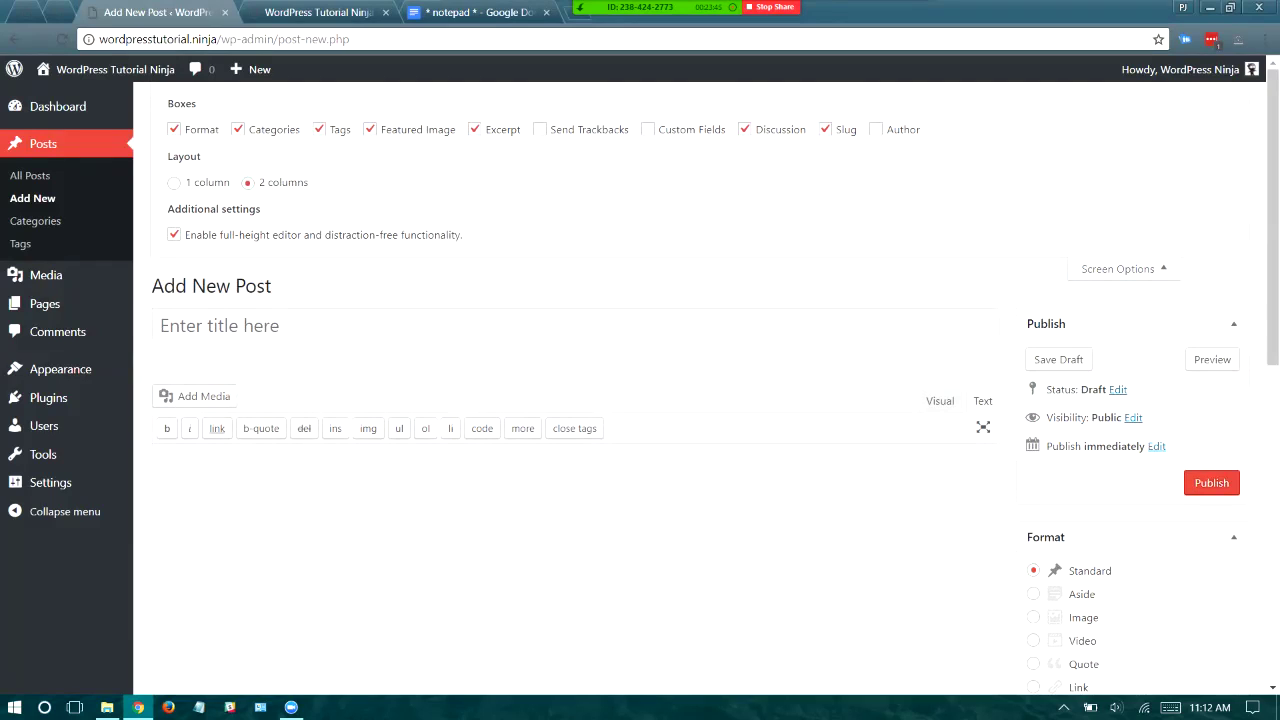
pyautogui.click(540, 129)
# Step: Enable the Custom Fields and Author boxes, try 1 column, then return to 2 columns
pyautogui.click(648, 129)
pyautogui.click(876, 129)
pyautogui.click(174, 182)
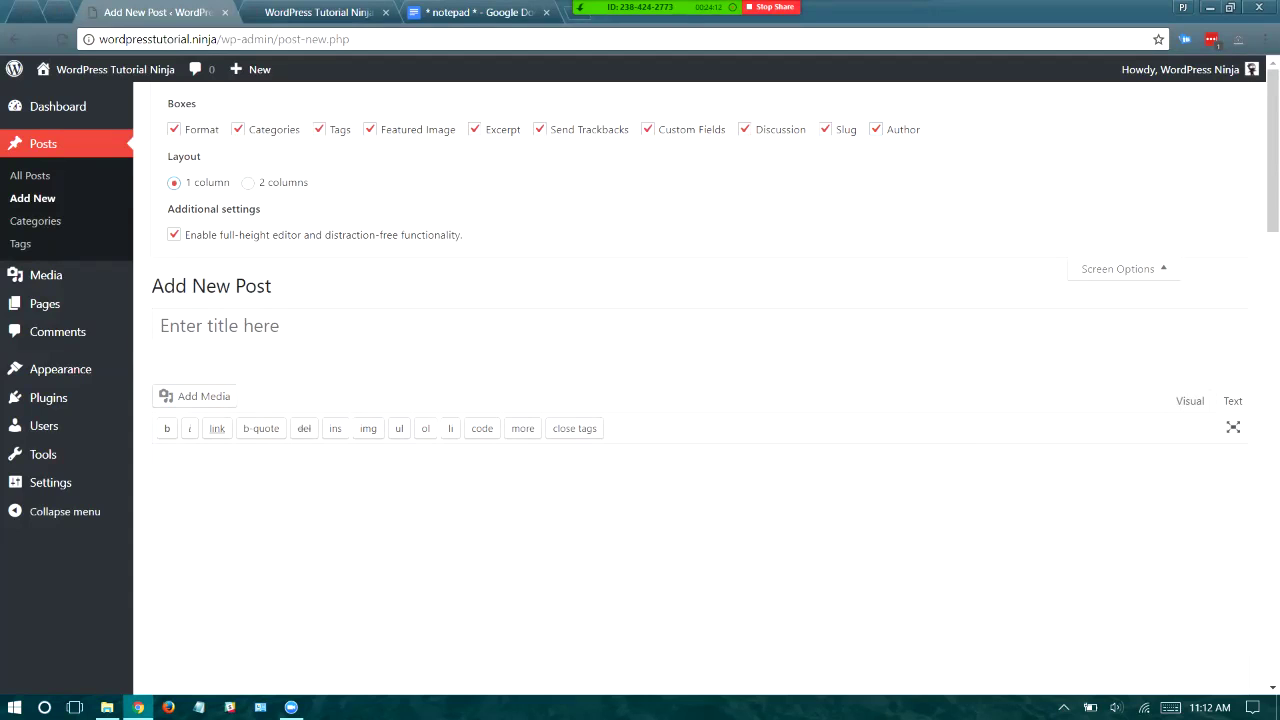
pyautogui.scroll(-18, 700, 390)
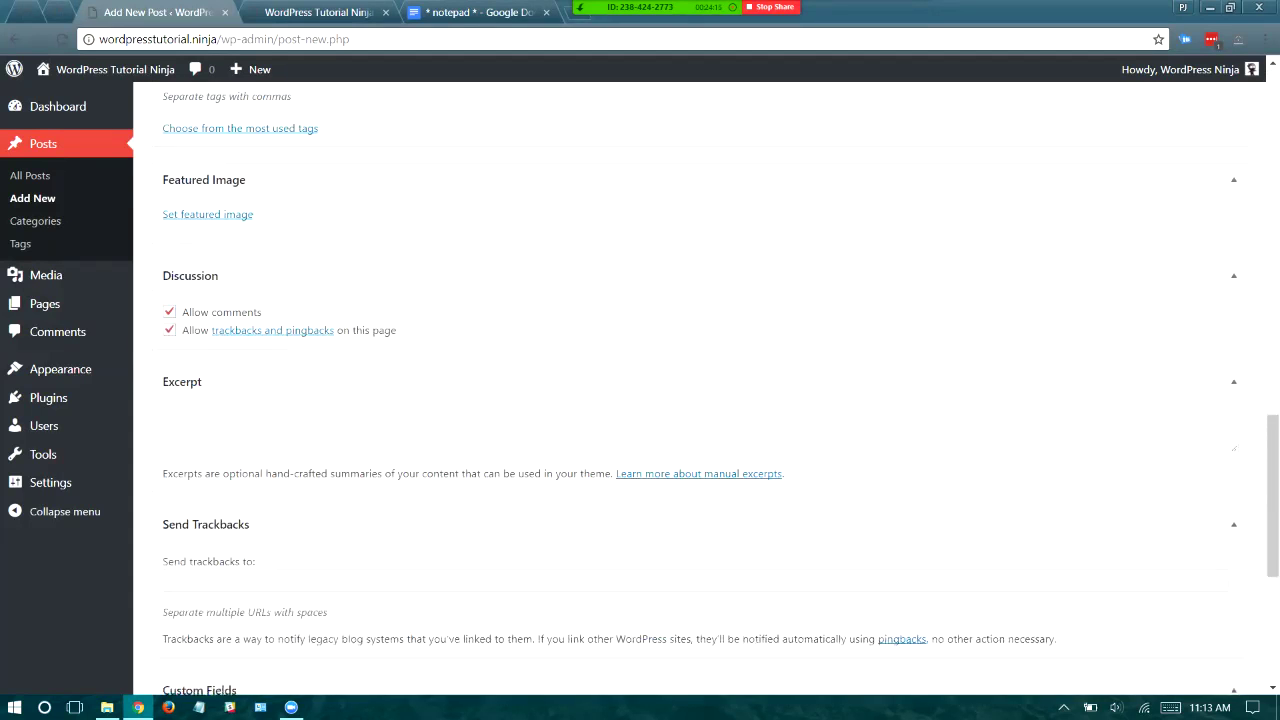
pyautogui.scroll(18, 700, 390)
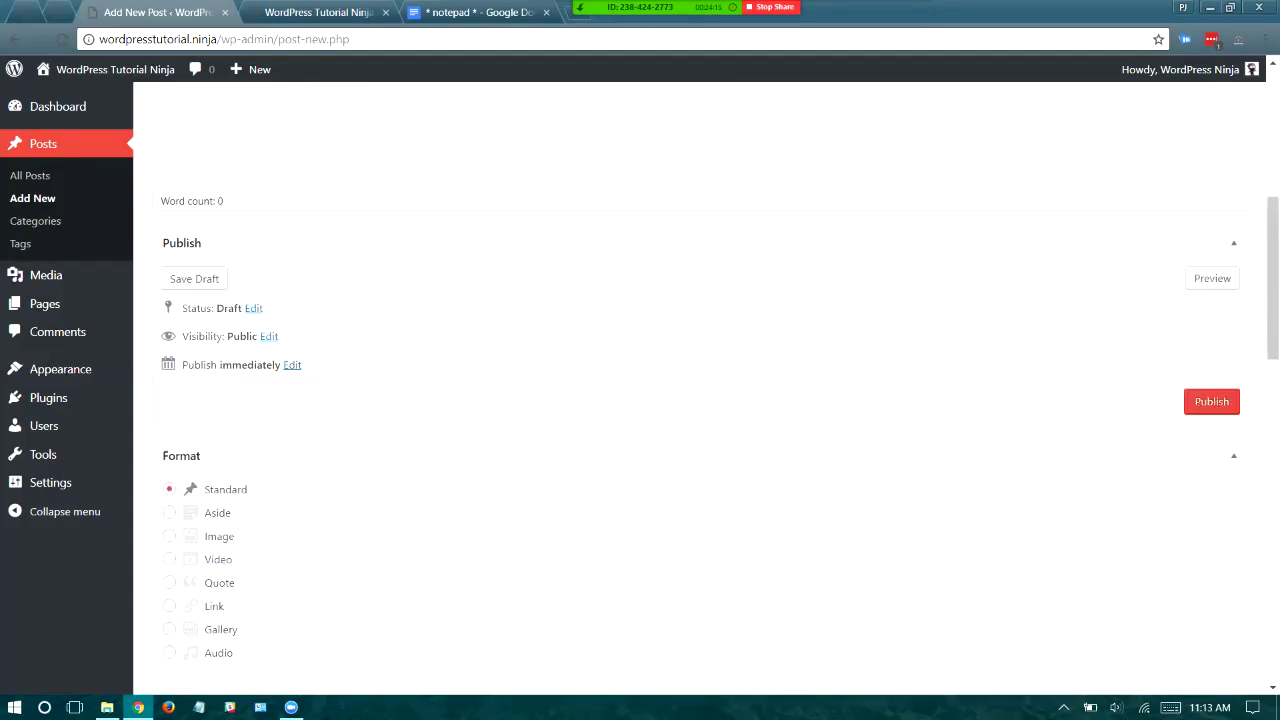
pyautogui.click(247, 182)
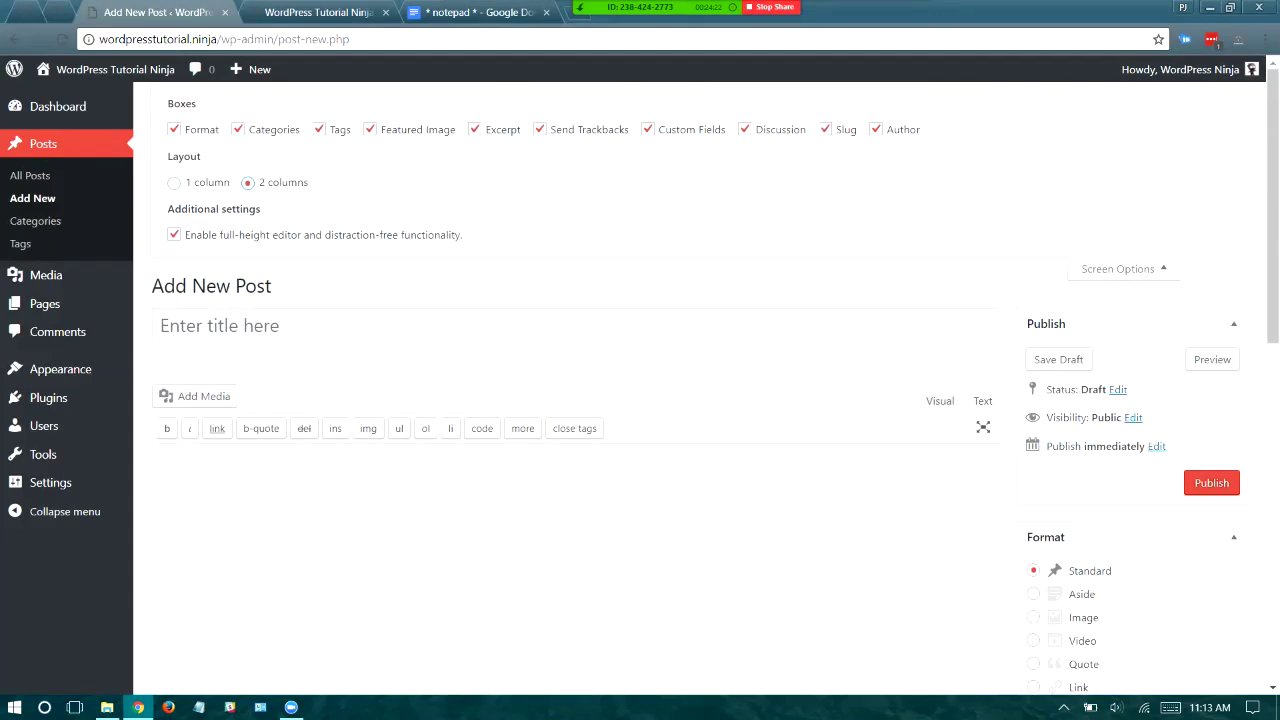
# Step: Scroll through the editor's boxes, then reopen and close Screen Options
pyautogui.scroll(-2, 700, 390)
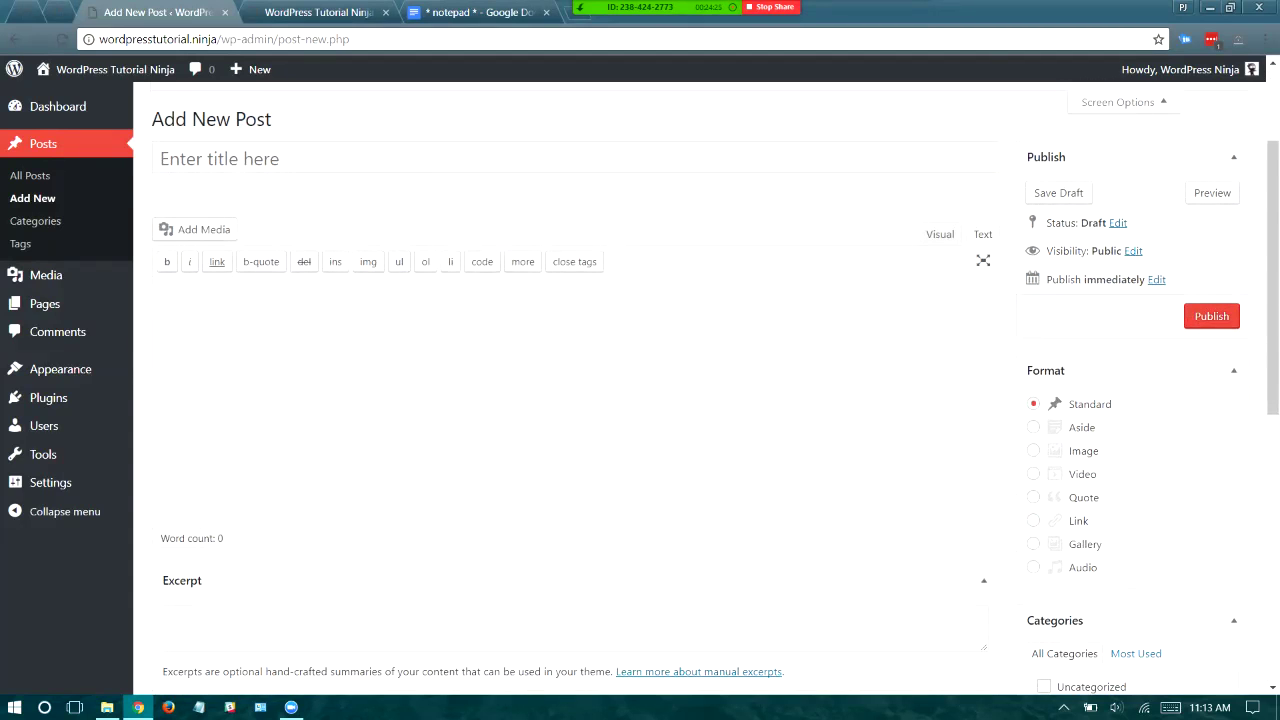
pyautogui.scroll(-7, 700, 390)
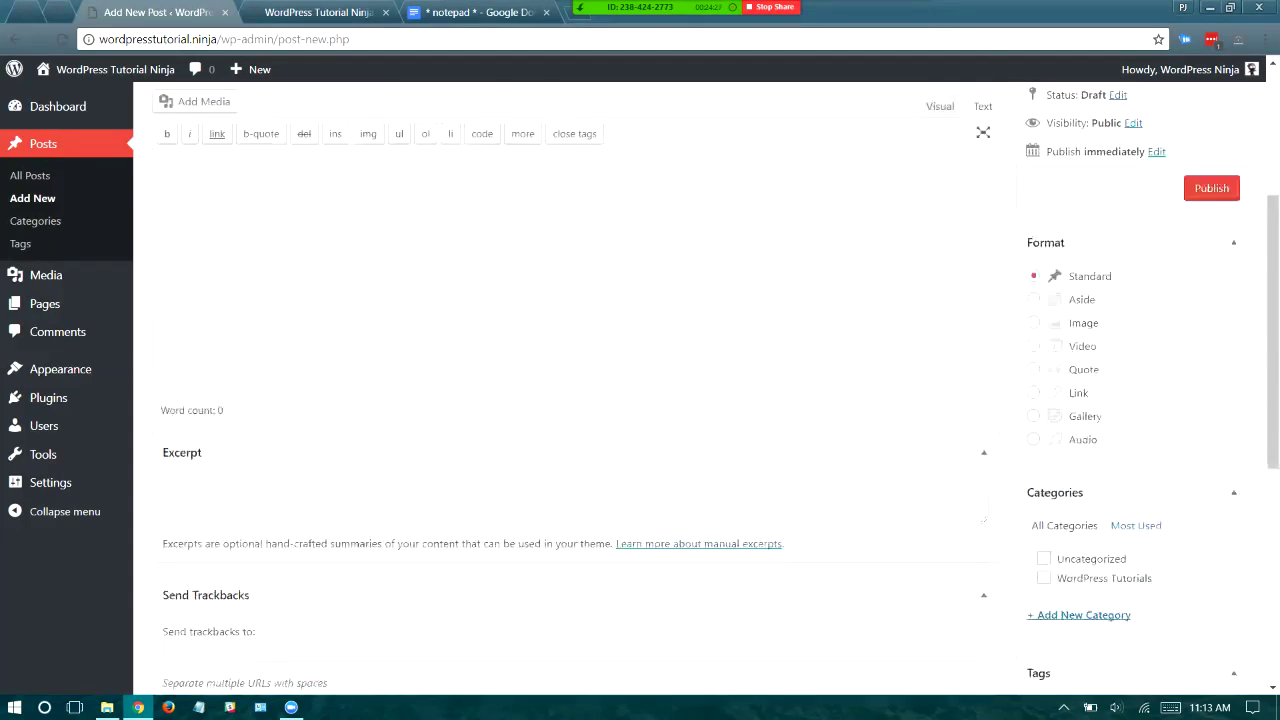
pyautogui.scroll(9, 700, 390)
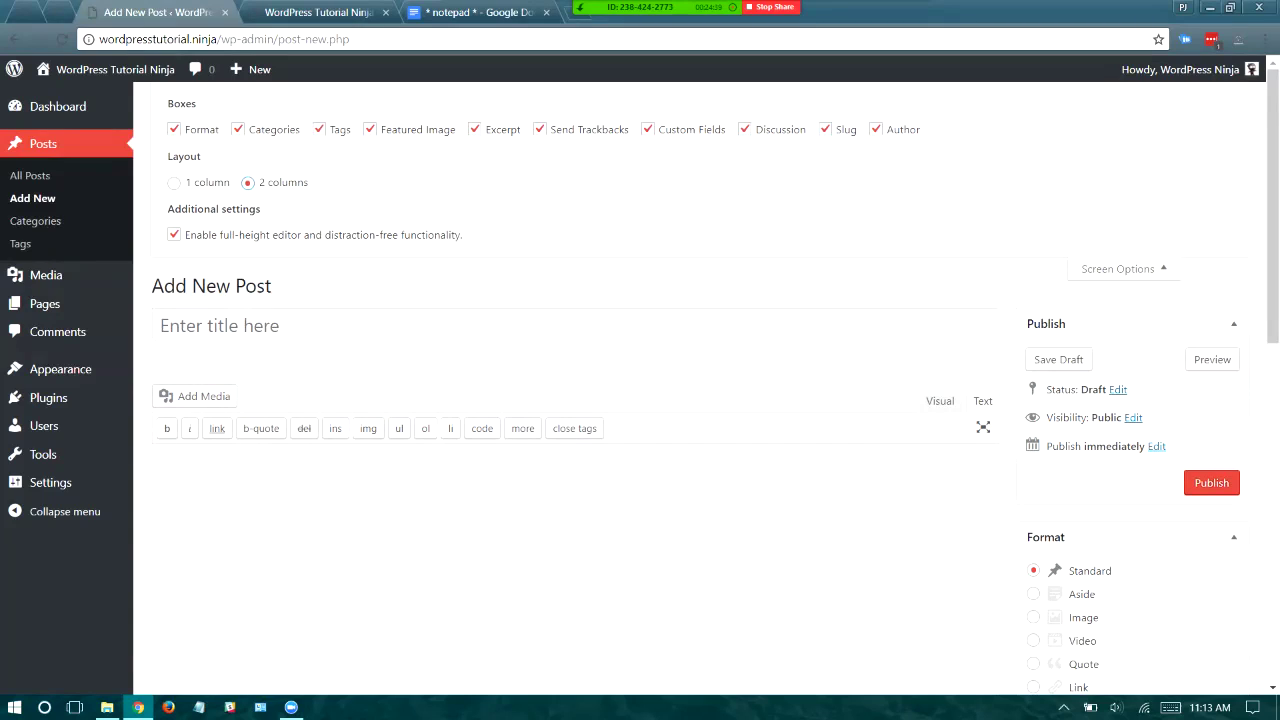
pyautogui.scroll(-2, 640, 400)
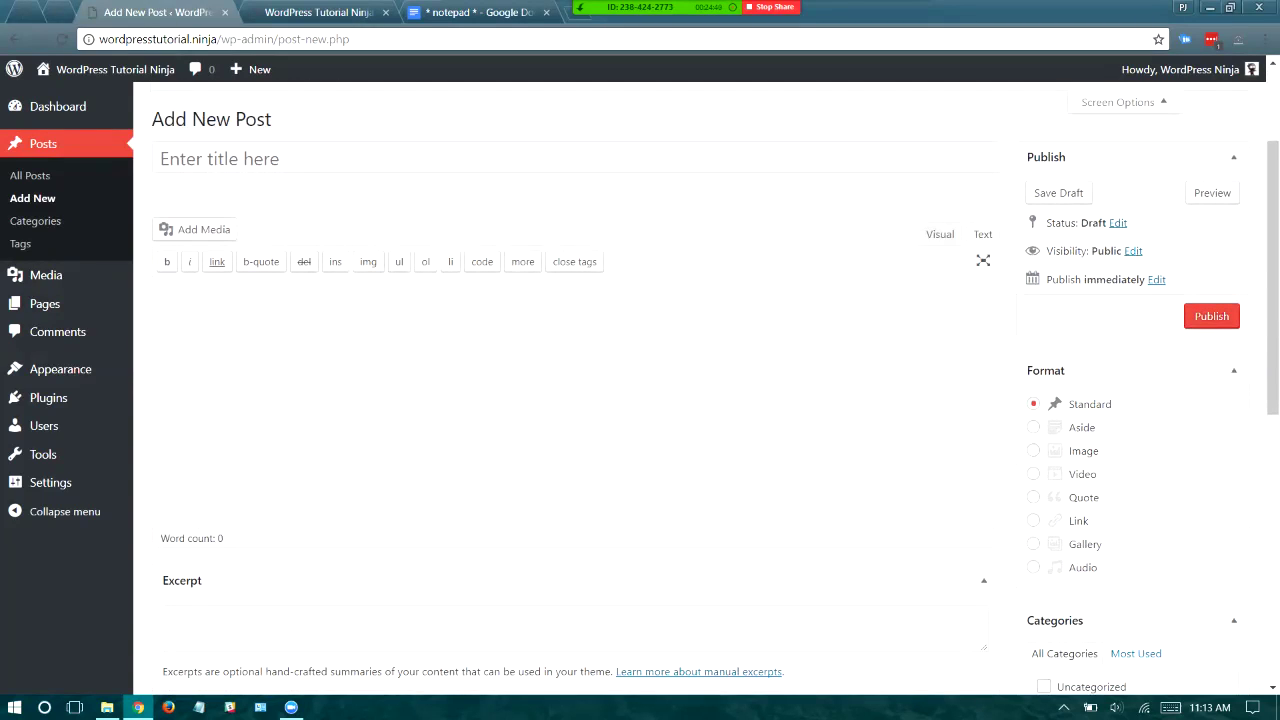
pyautogui.scroll(-2, 640, 400)
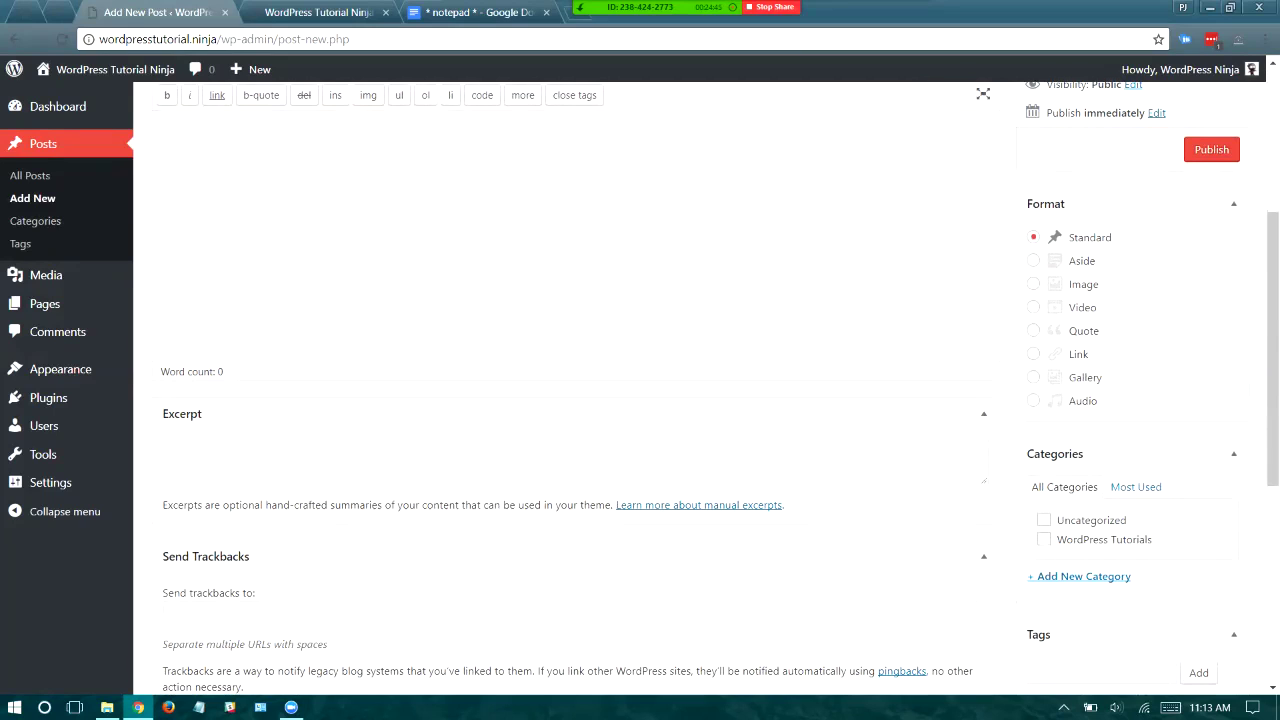
pyautogui.scroll(2, 640, 400)
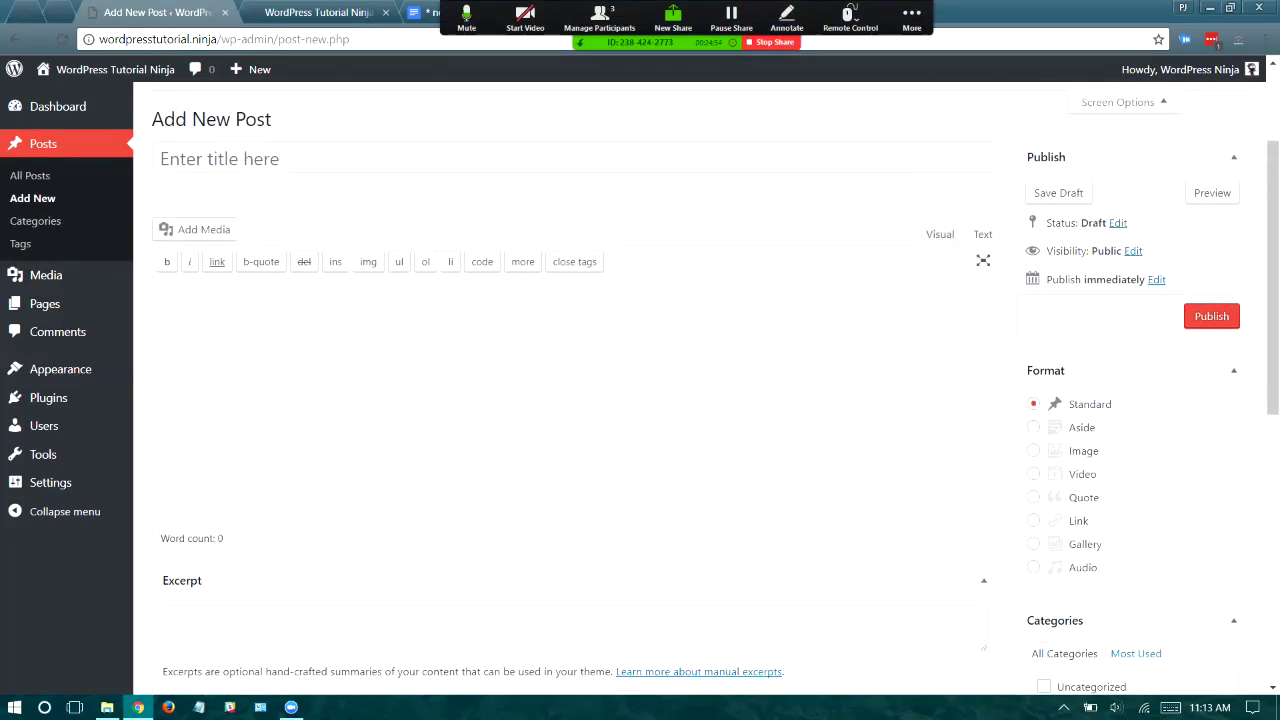
pyautogui.click(1118, 102)
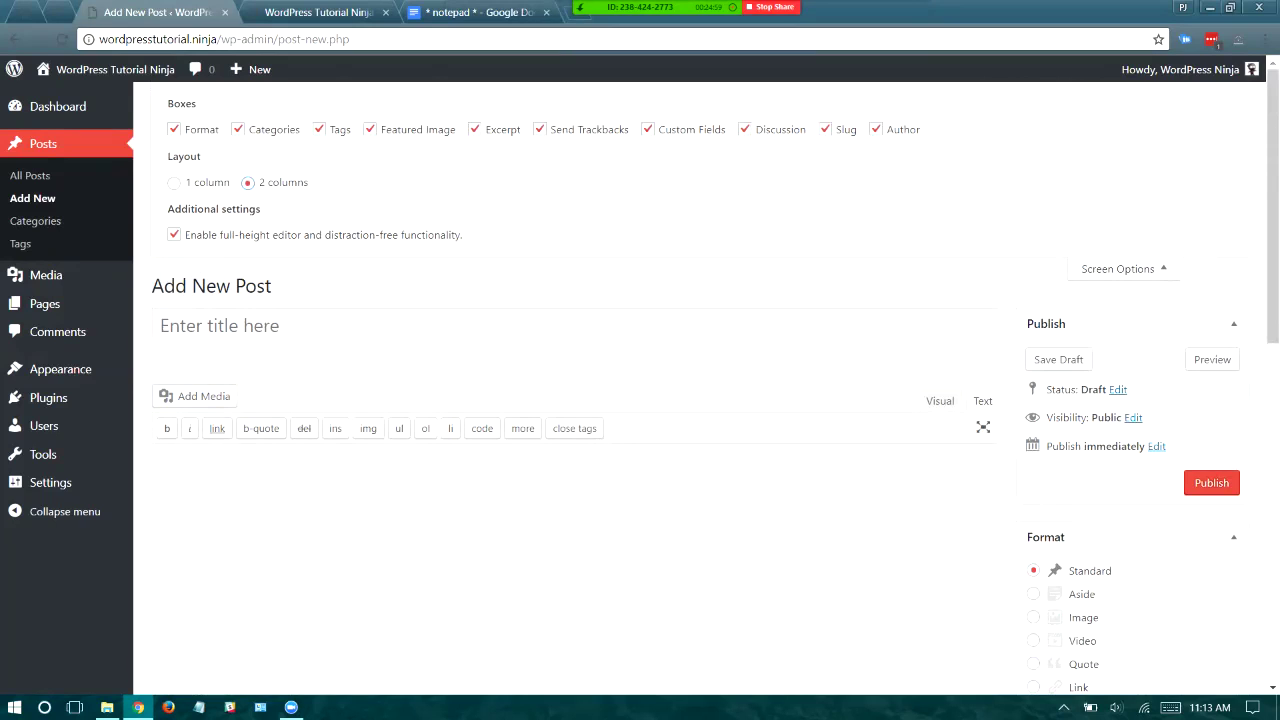
pyautogui.click(1118, 268)
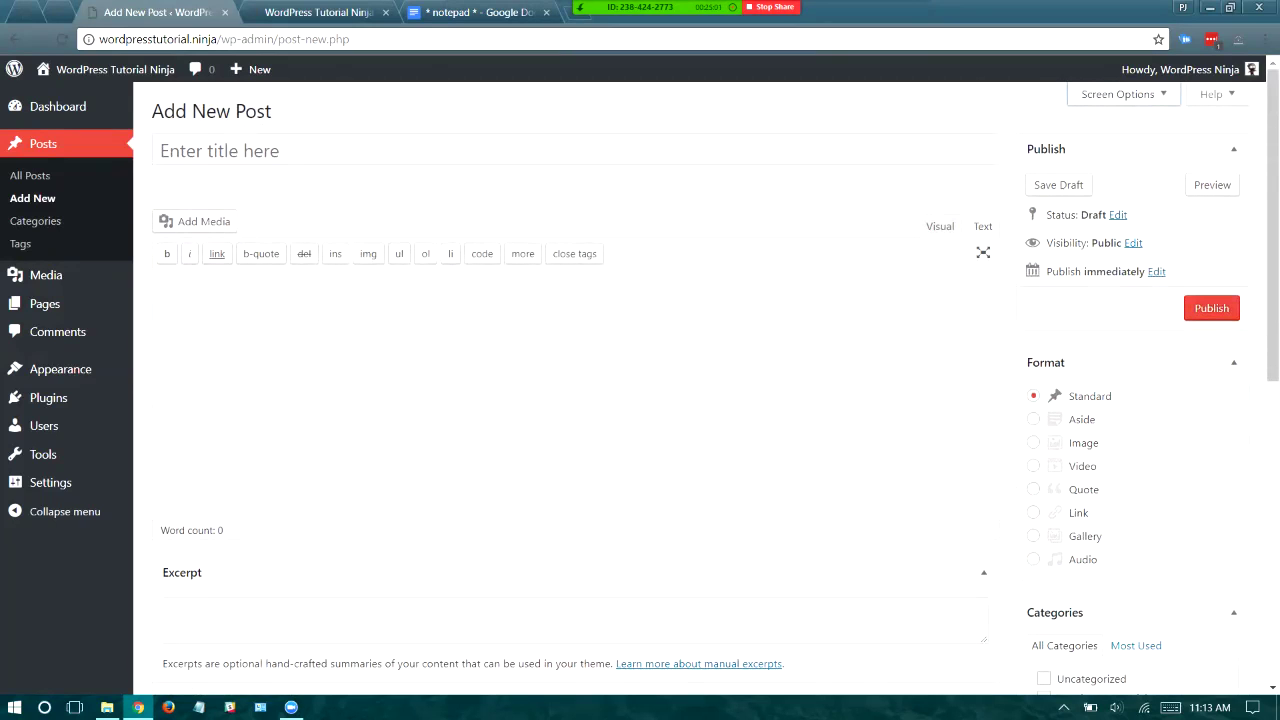
pyautogui.click(911, 18)
# Step: Send a short message to everyone in the Zoom group chat and close the chat
pyautogui.click(916, 47)
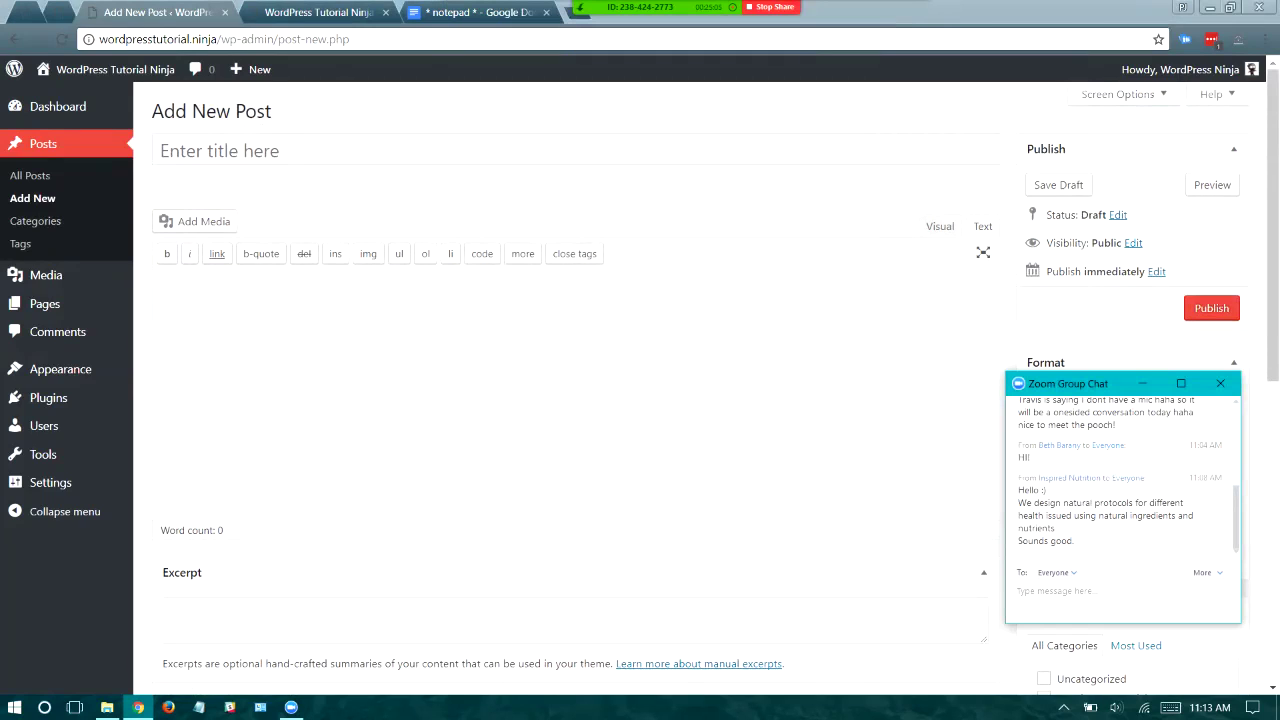
pyautogui.write('********')
pyautogui.press('Return')
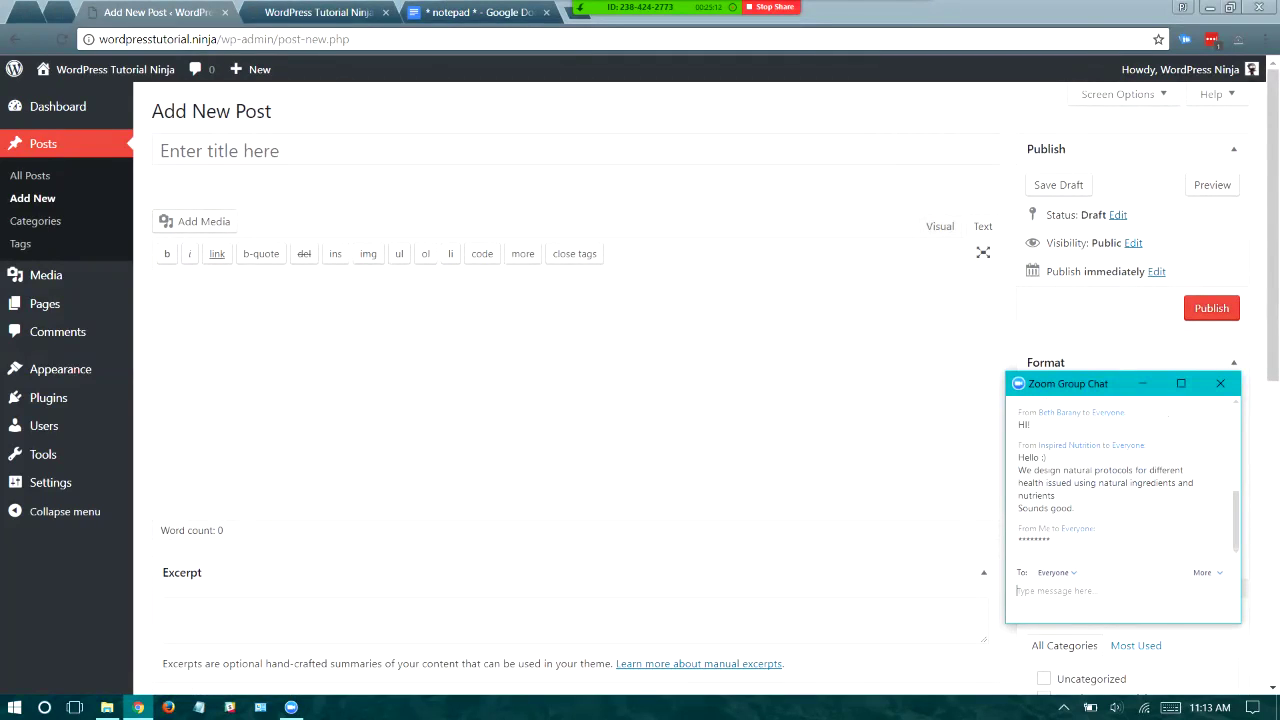
pyautogui.moveTo(660, 8)
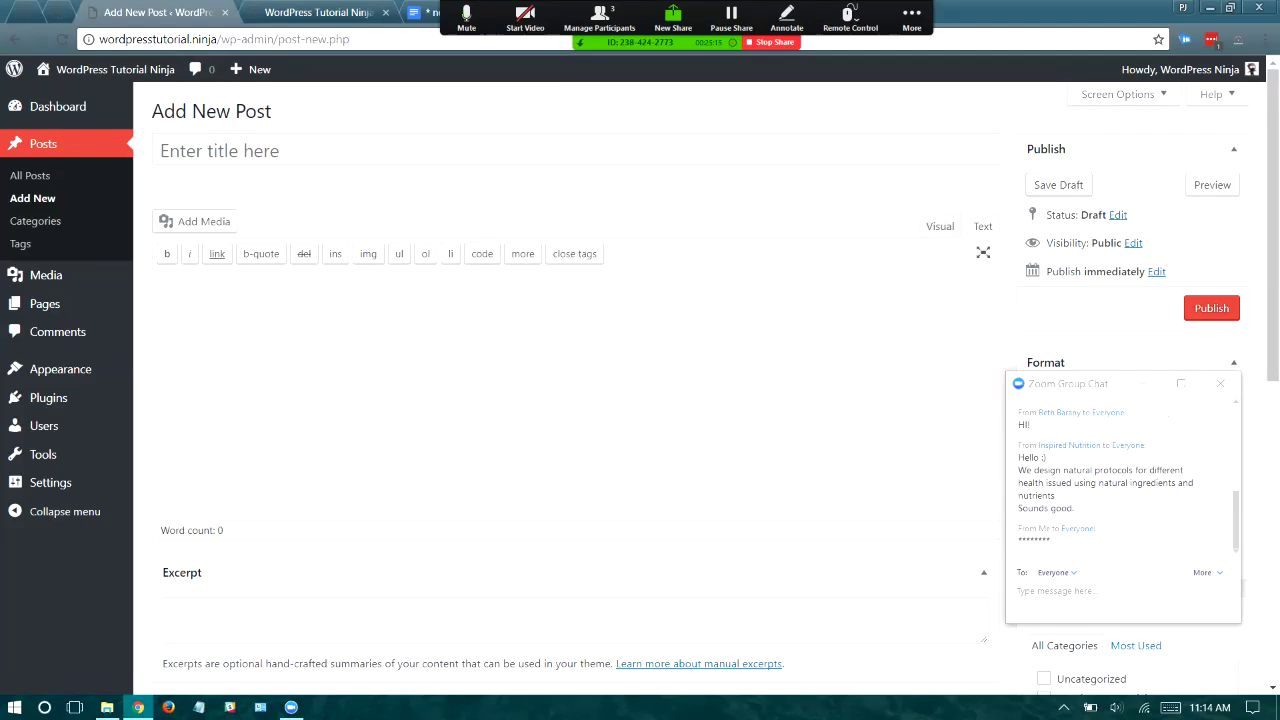
pyautogui.click(1220, 383)
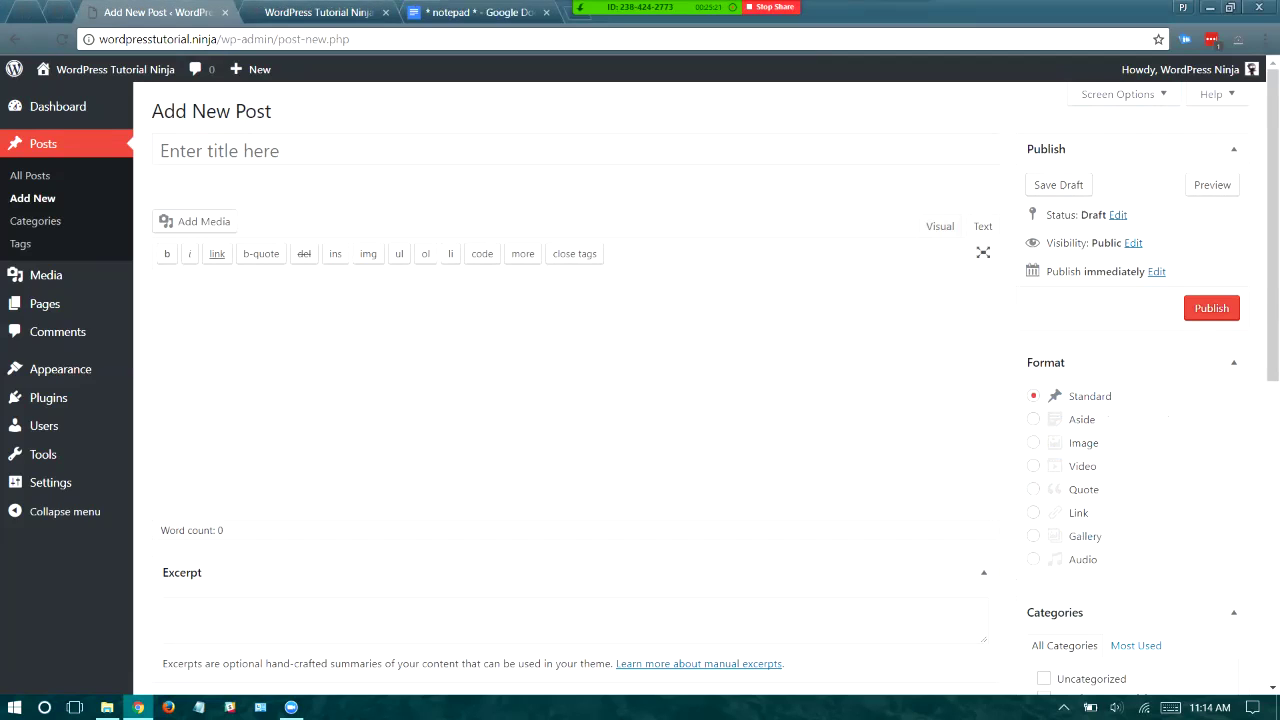
pyautogui.click(160, 149)
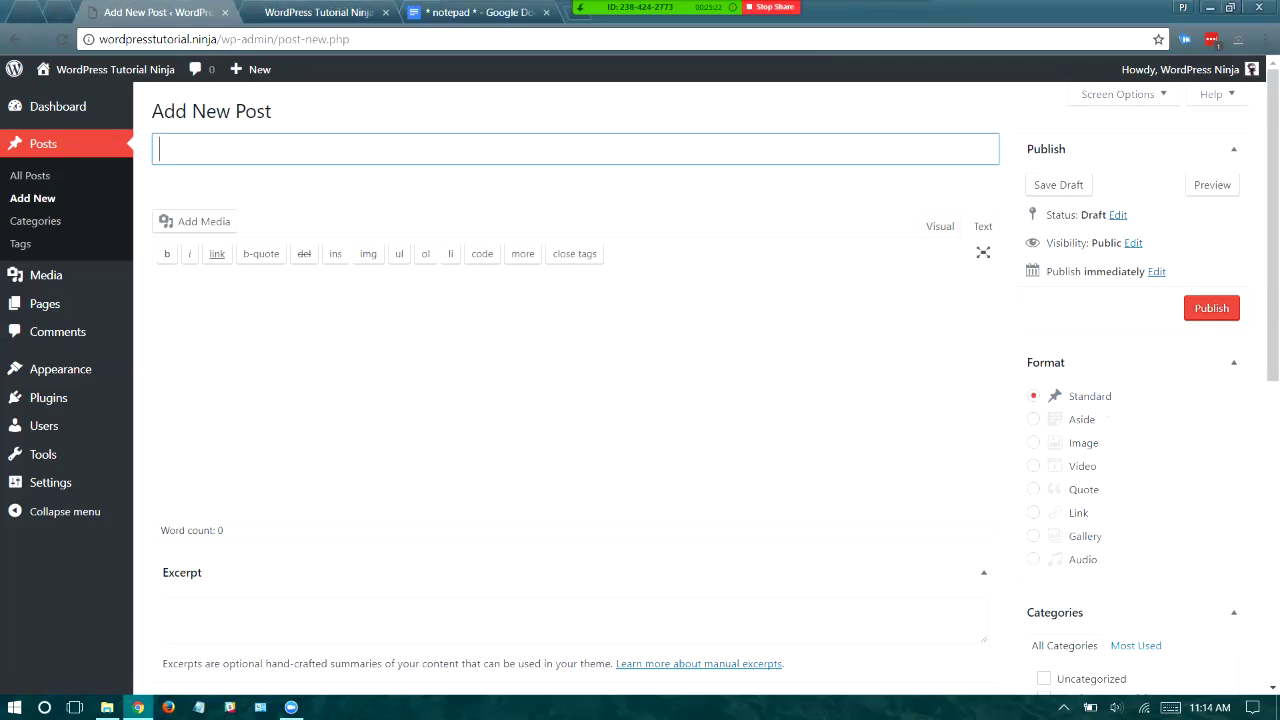
# Step: Title the post 'This is our new title' and let the draft autosave
pyautogui.write('This is our new title')
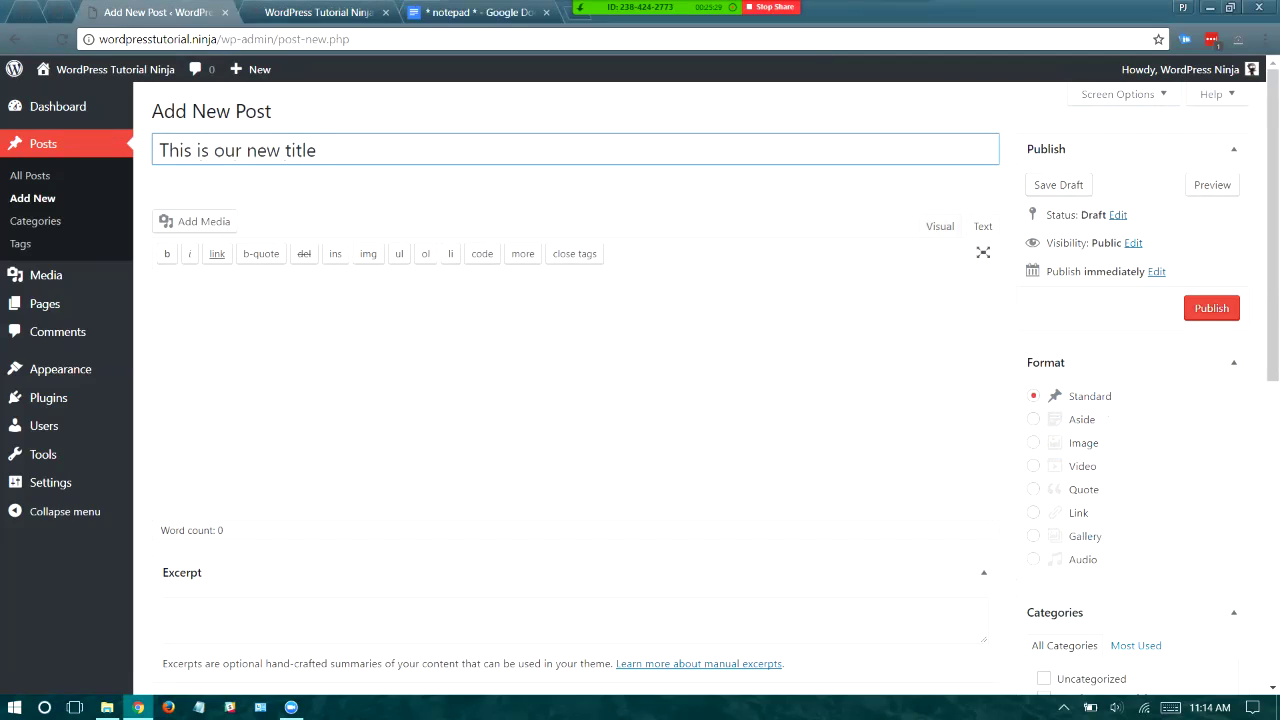
pyautogui.press('Tab')
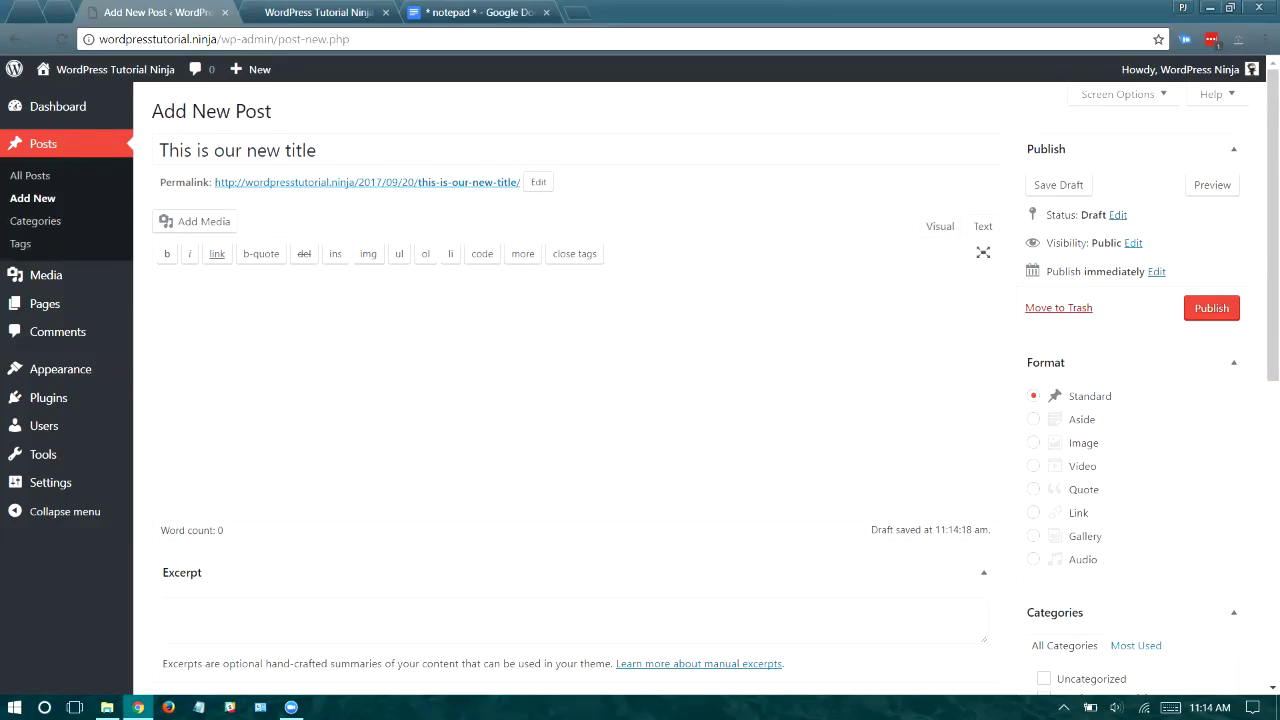
pyautogui.click(315, 150)
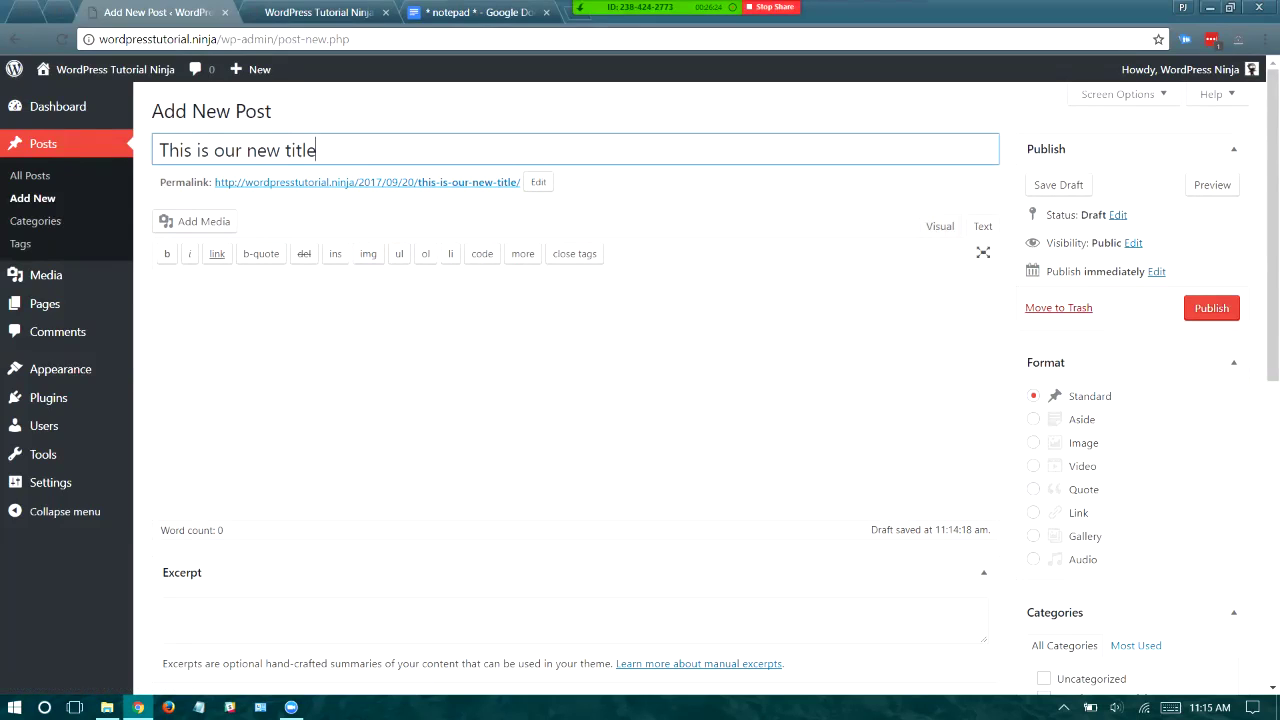
# Step: Highlight the permalink's site address and open Settings > Permalinks in a new tab
pyautogui.moveTo(214, 182); pyautogui.dragTo(354, 182)
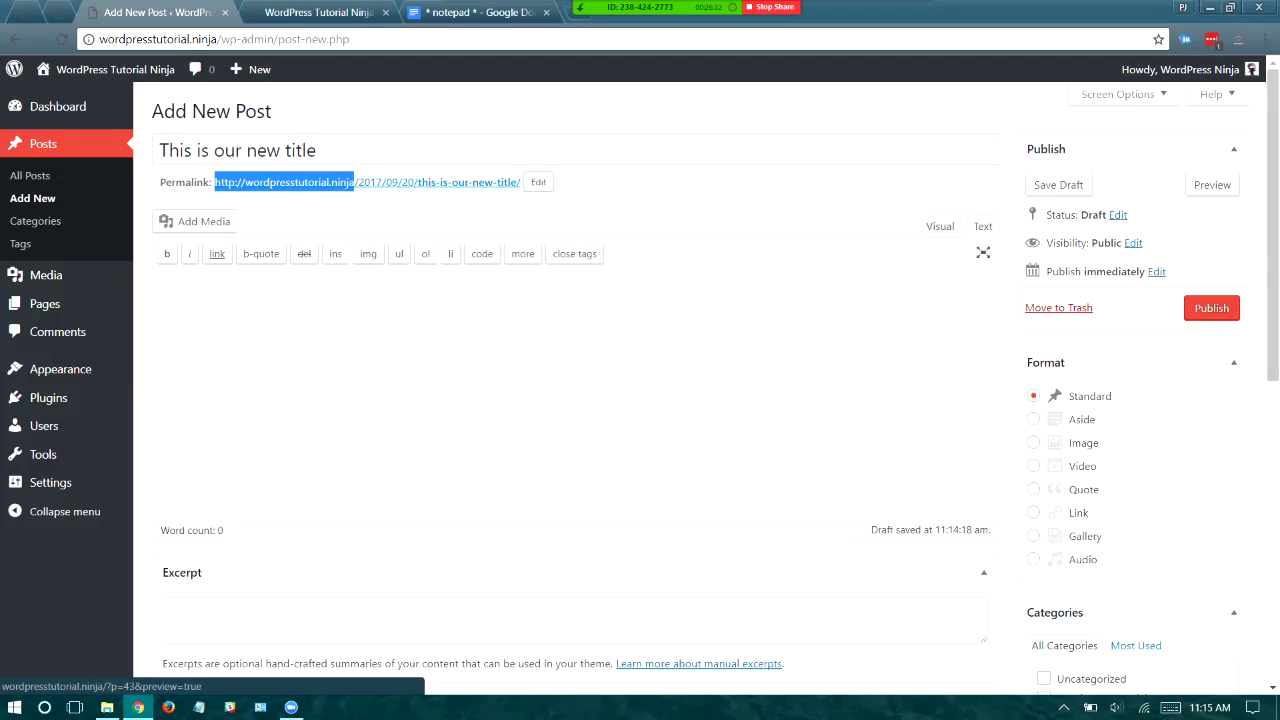
pyautogui.moveTo(50, 482)
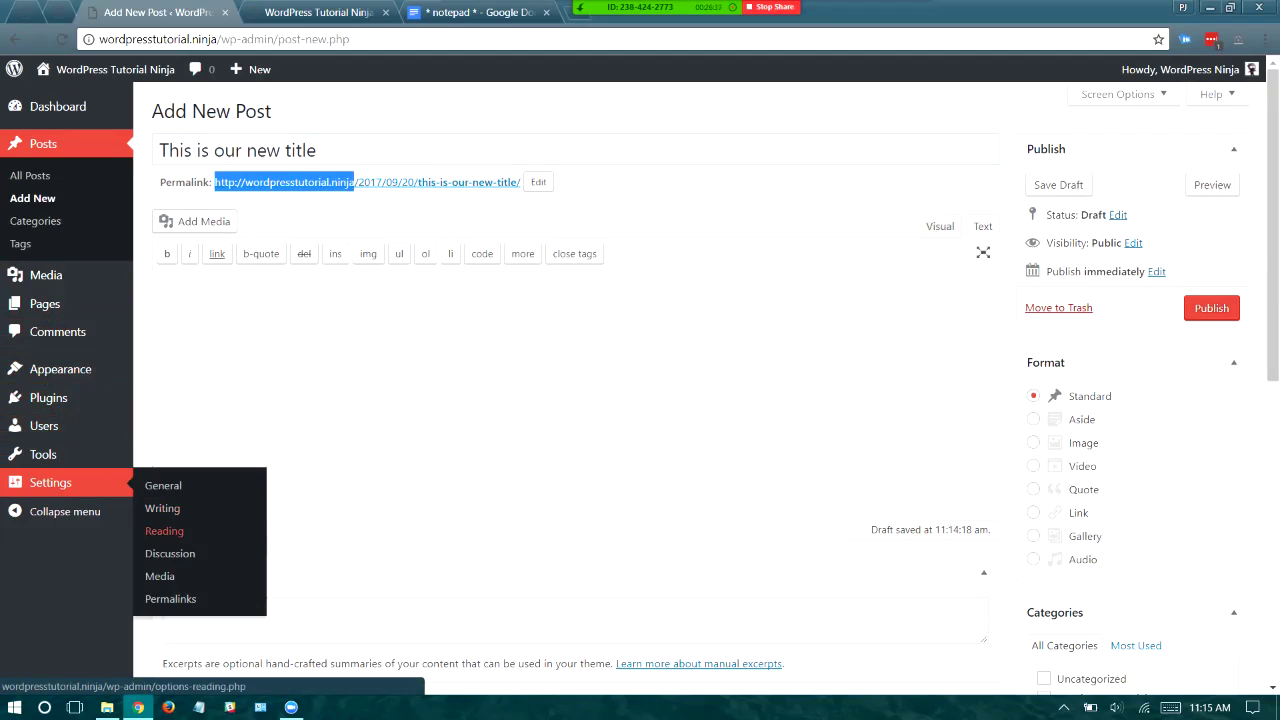
pyautogui.middleClick(170, 598)
pyautogui.hotkey('ctrl', 'Tab')
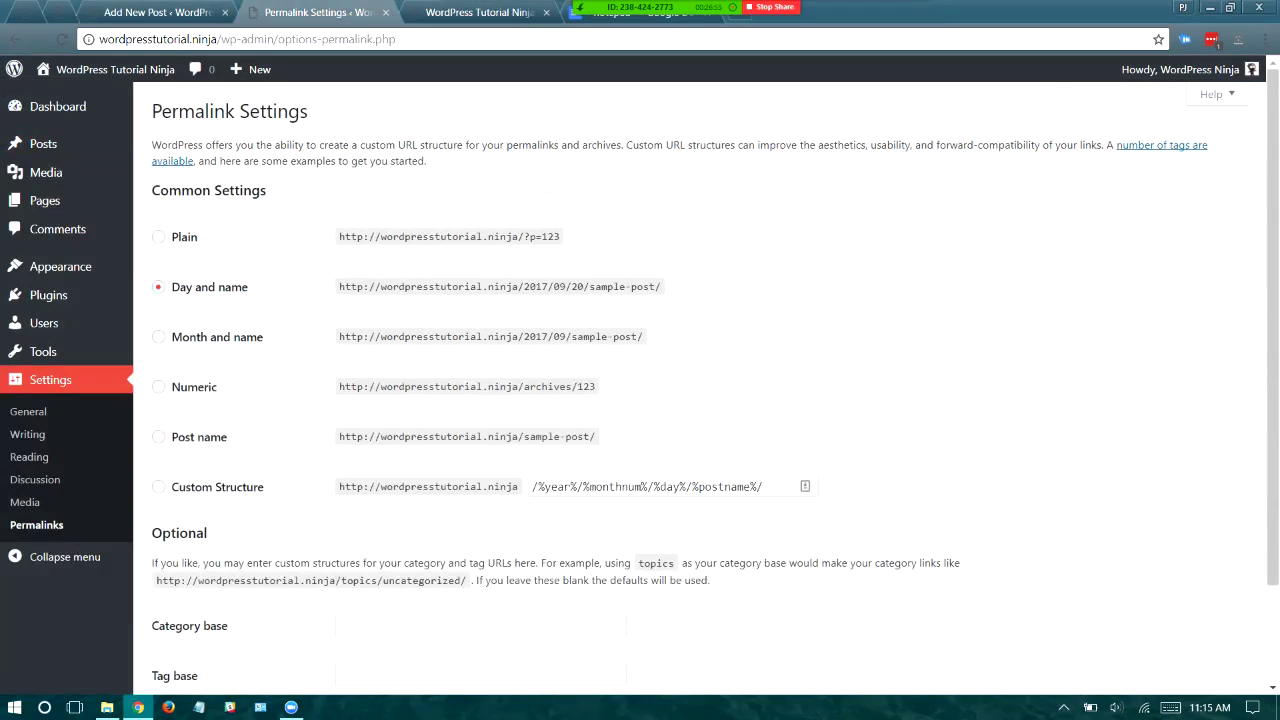
# Step: Highlight the Plain and Day and name example URLs, then close the Permalink Settings tab
pyautogui.moveTo(338, 236); pyautogui.dragTo(560, 236)
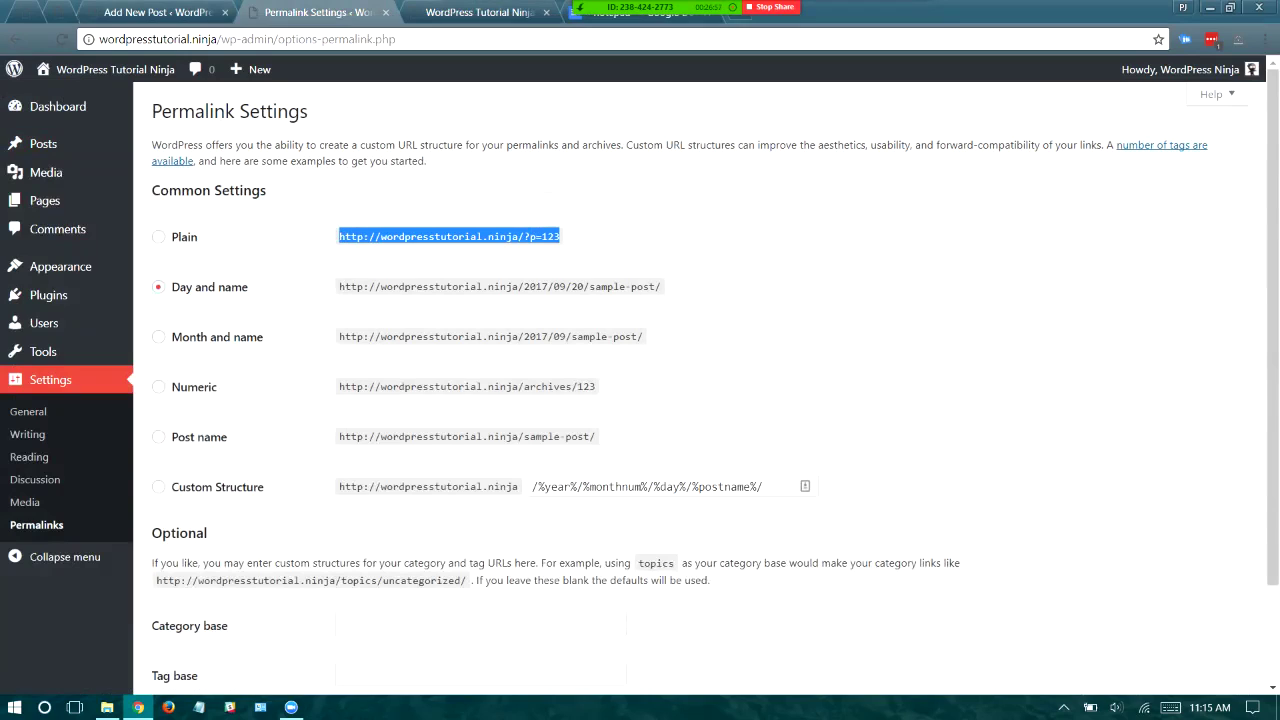
pyautogui.moveTo(338, 286); pyautogui.dragTo(656, 286)
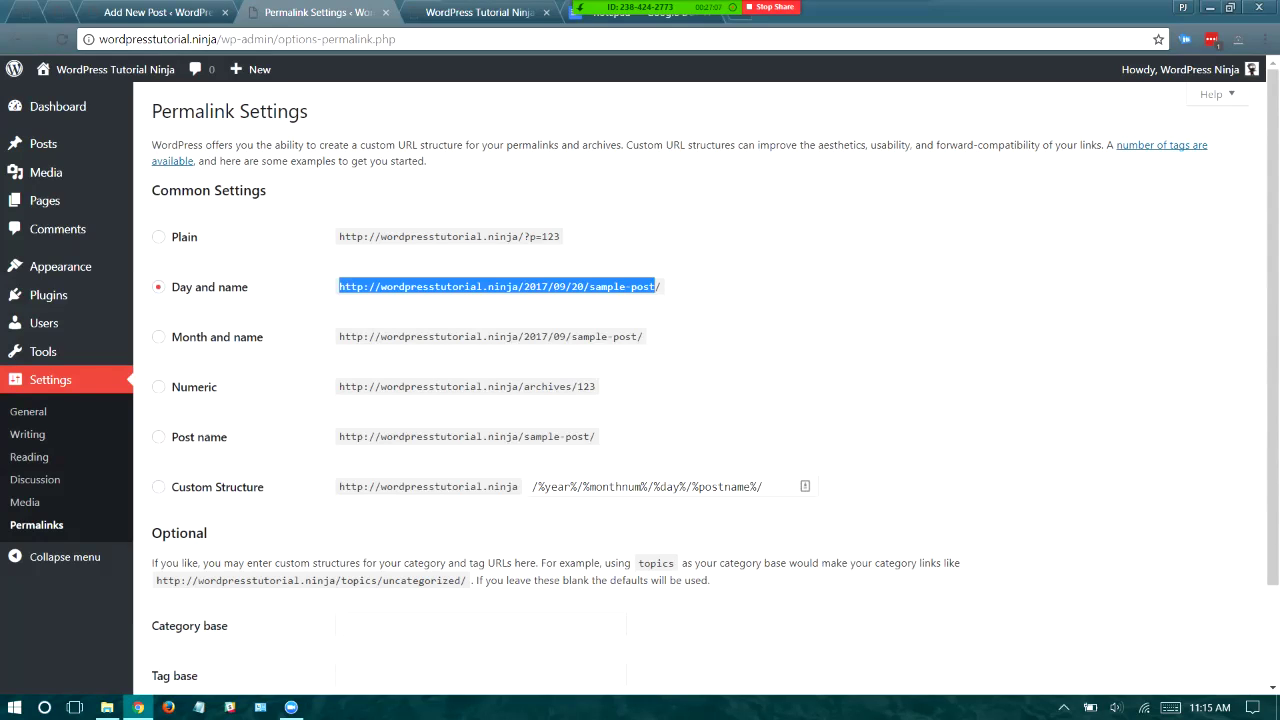
pyautogui.click(385, 12)
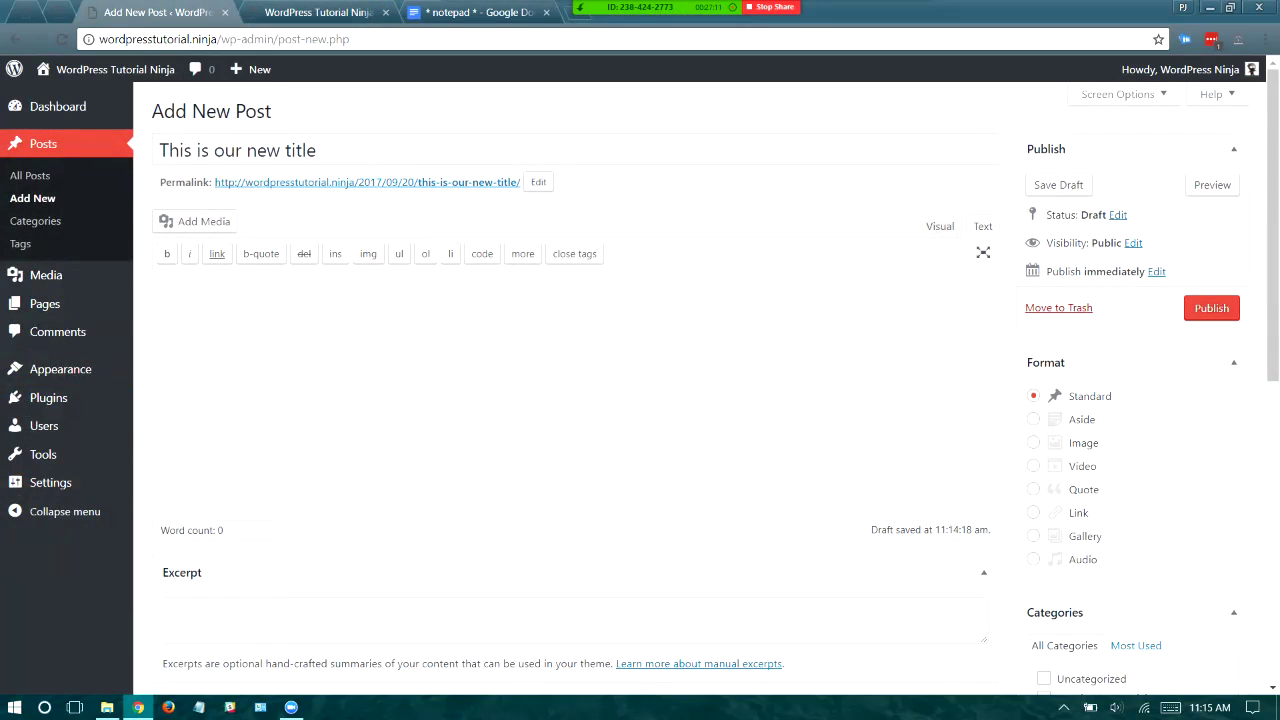
pyautogui.scroll(-6, 640, 400)
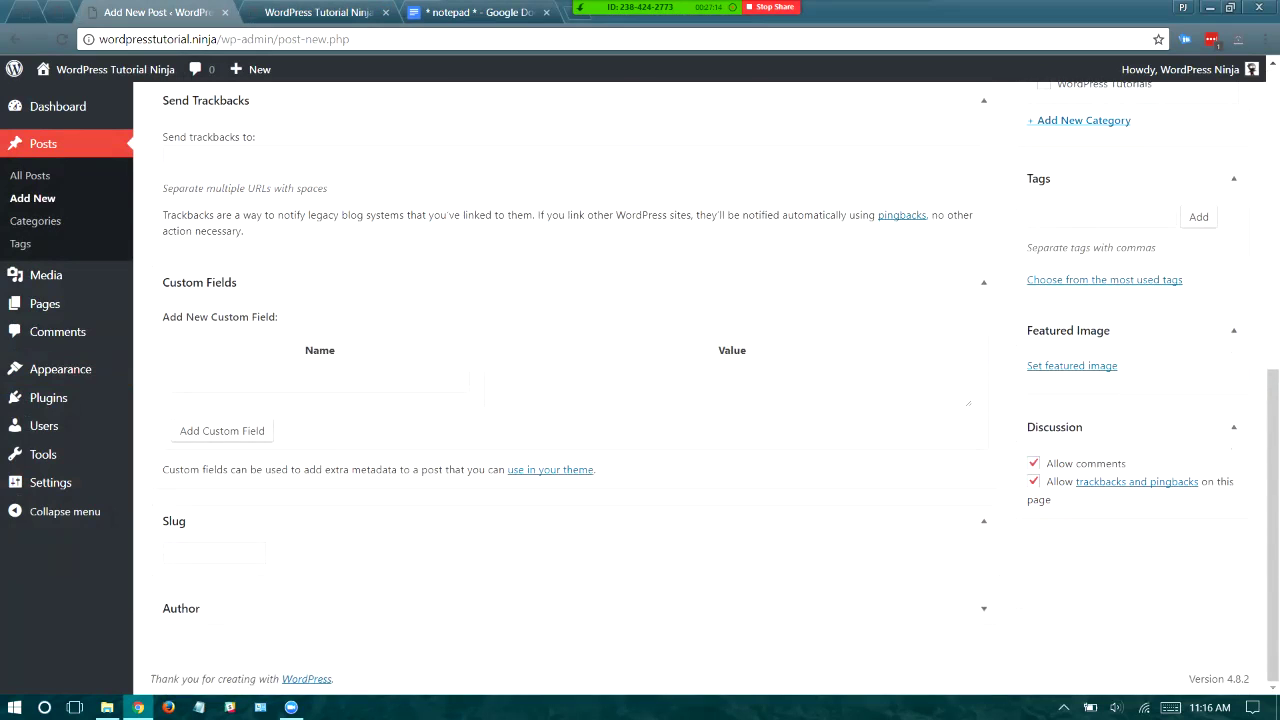
pyautogui.click(214, 552)
pyautogui.scroll(6, 716, 382)
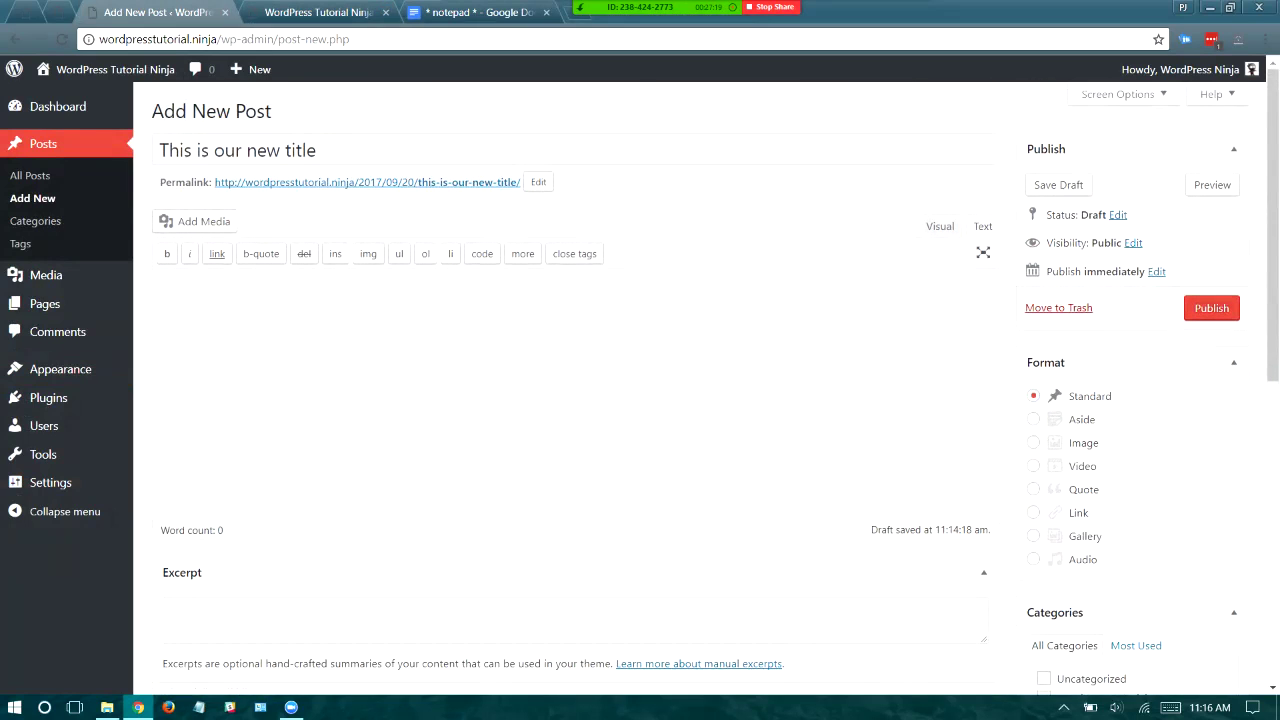
pyautogui.moveTo(521, 182); pyautogui.dragTo(418, 182)
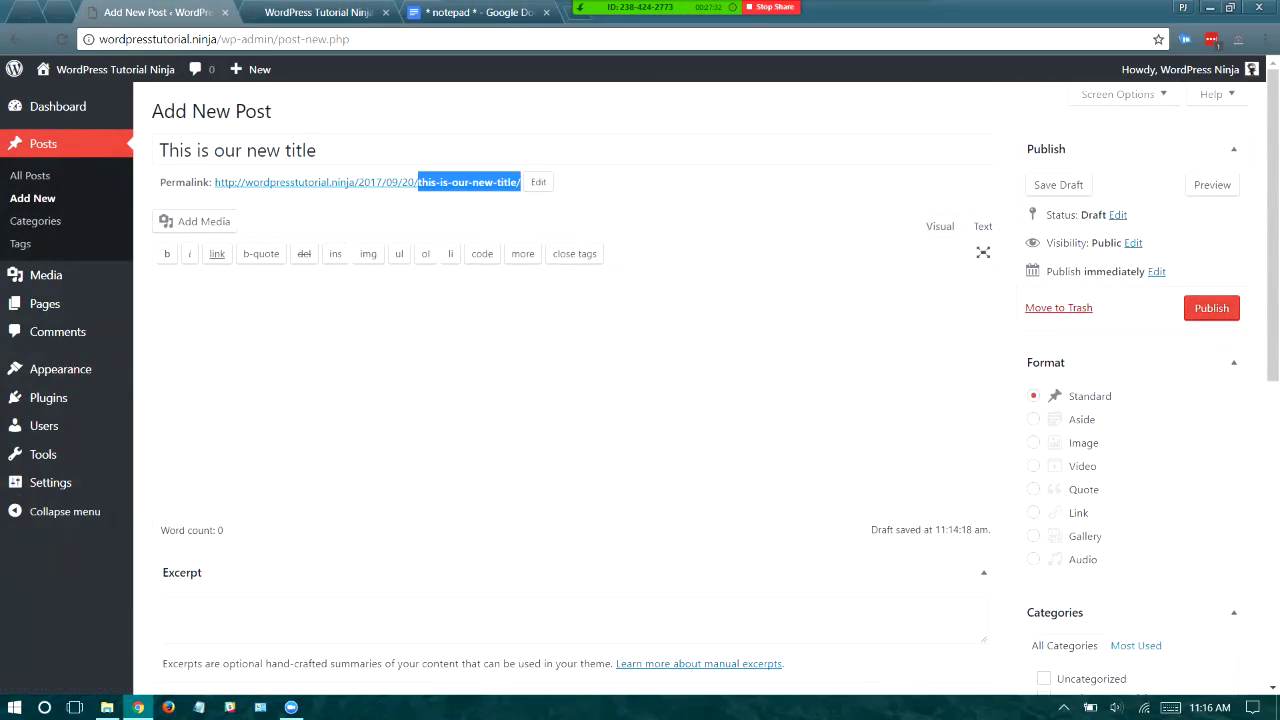
pyautogui.hotkey('ctrl', 'l')
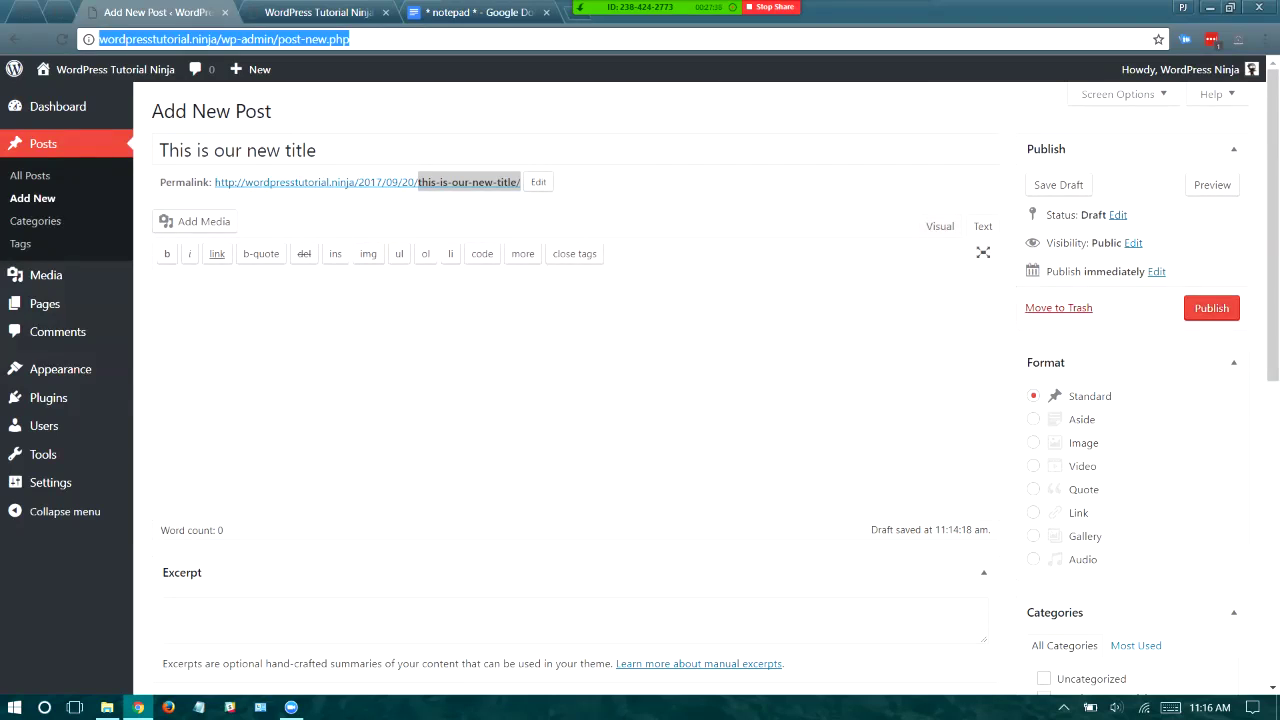
pyautogui.click(350, 39)
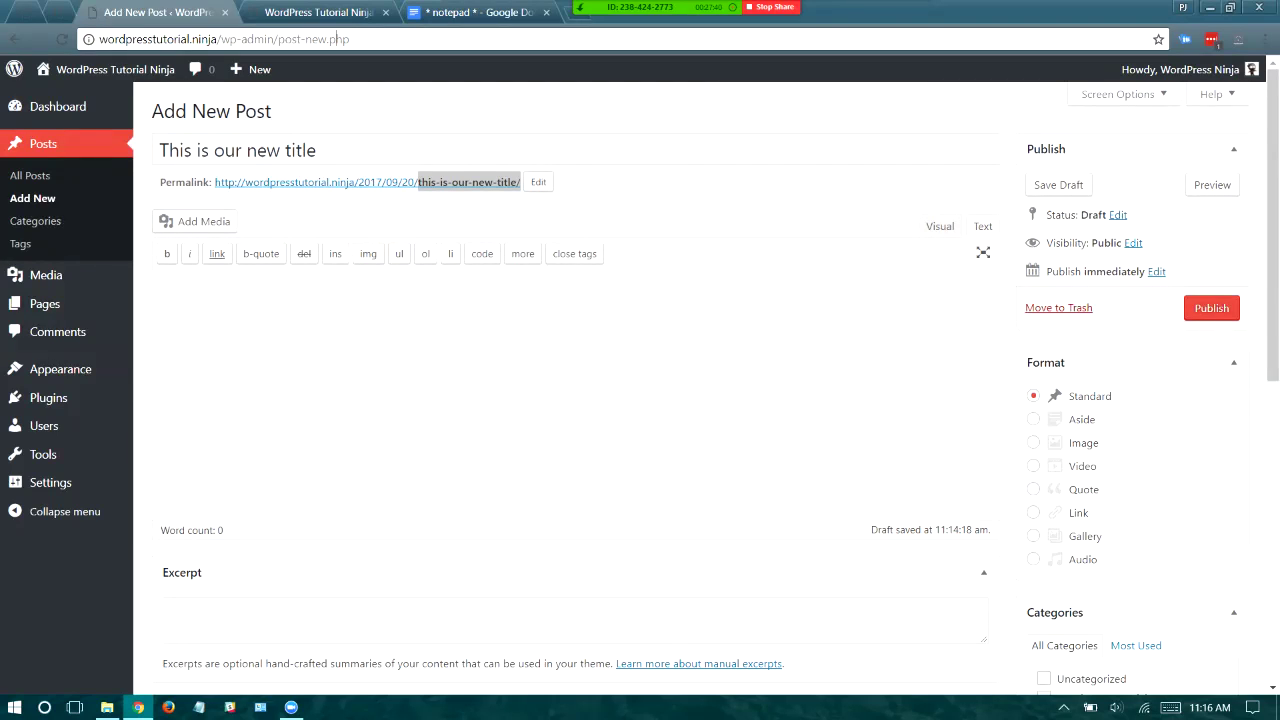
pyautogui.moveTo(350, 39); pyautogui.dragTo(279, 39)
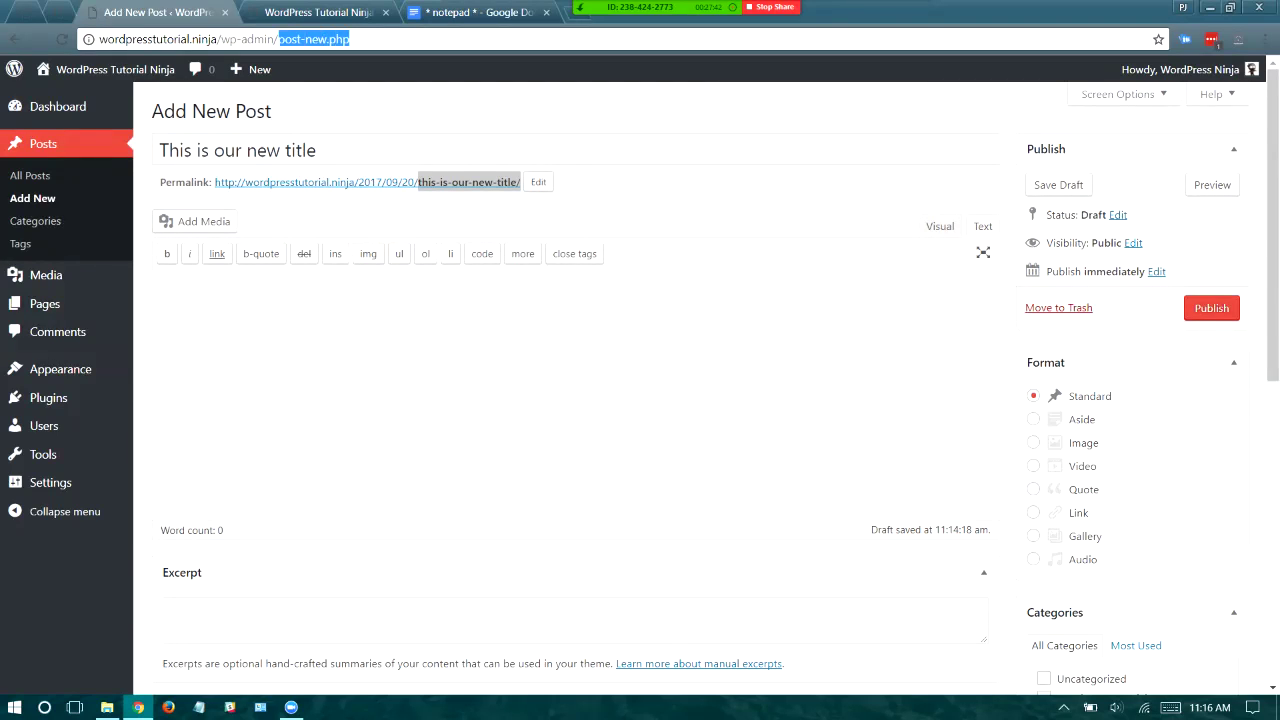
pyautogui.write('this is our ')
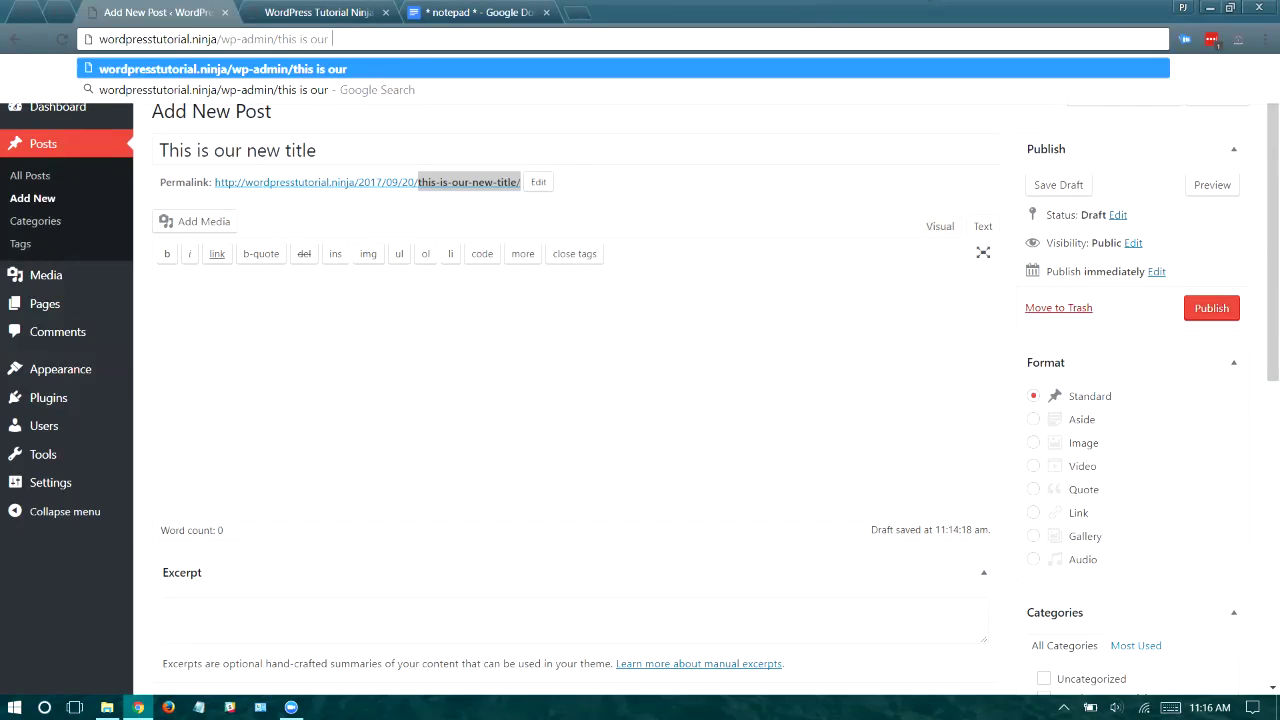
pyautogui.write('new title')
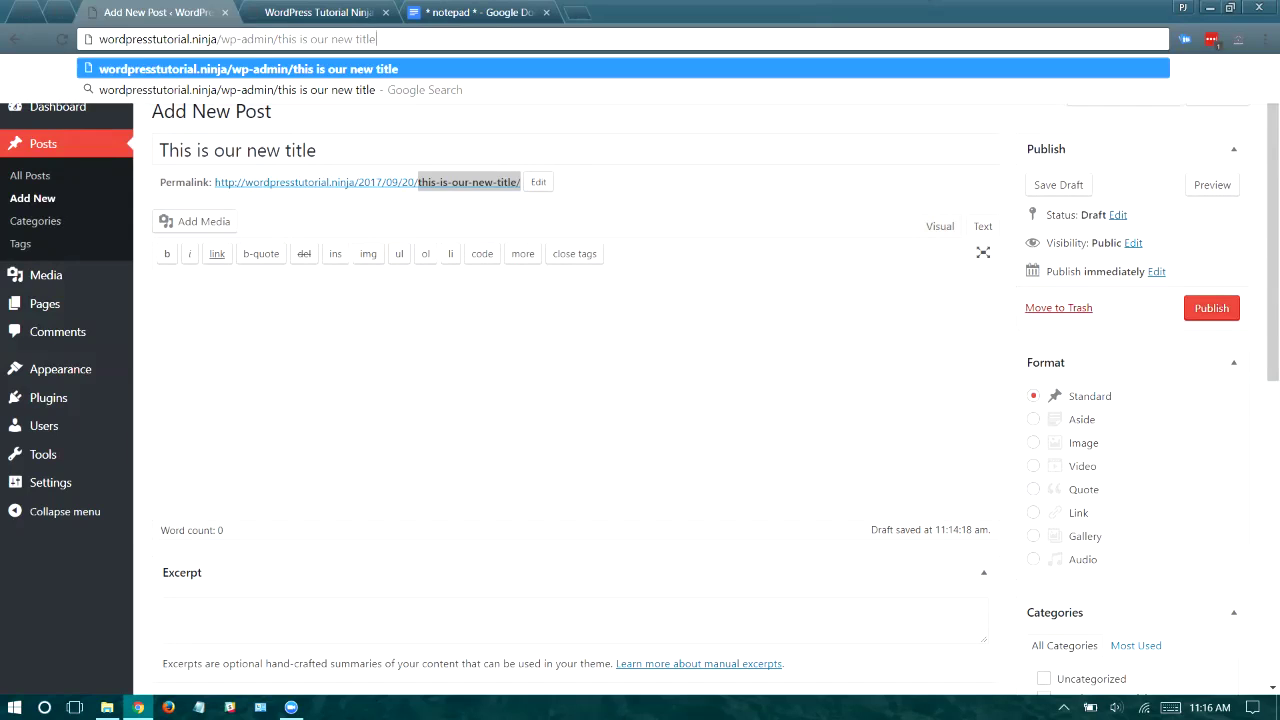
pyautogui.press('Escape')
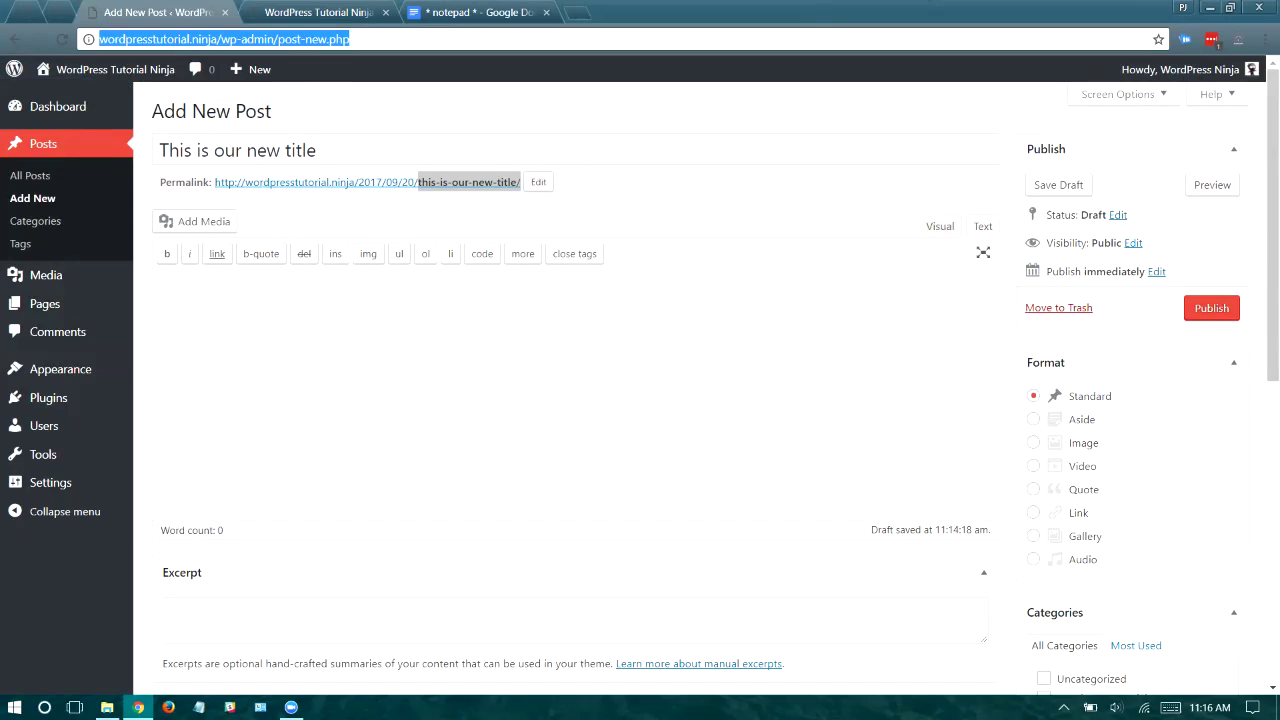
pyautogui.click(468, 182)
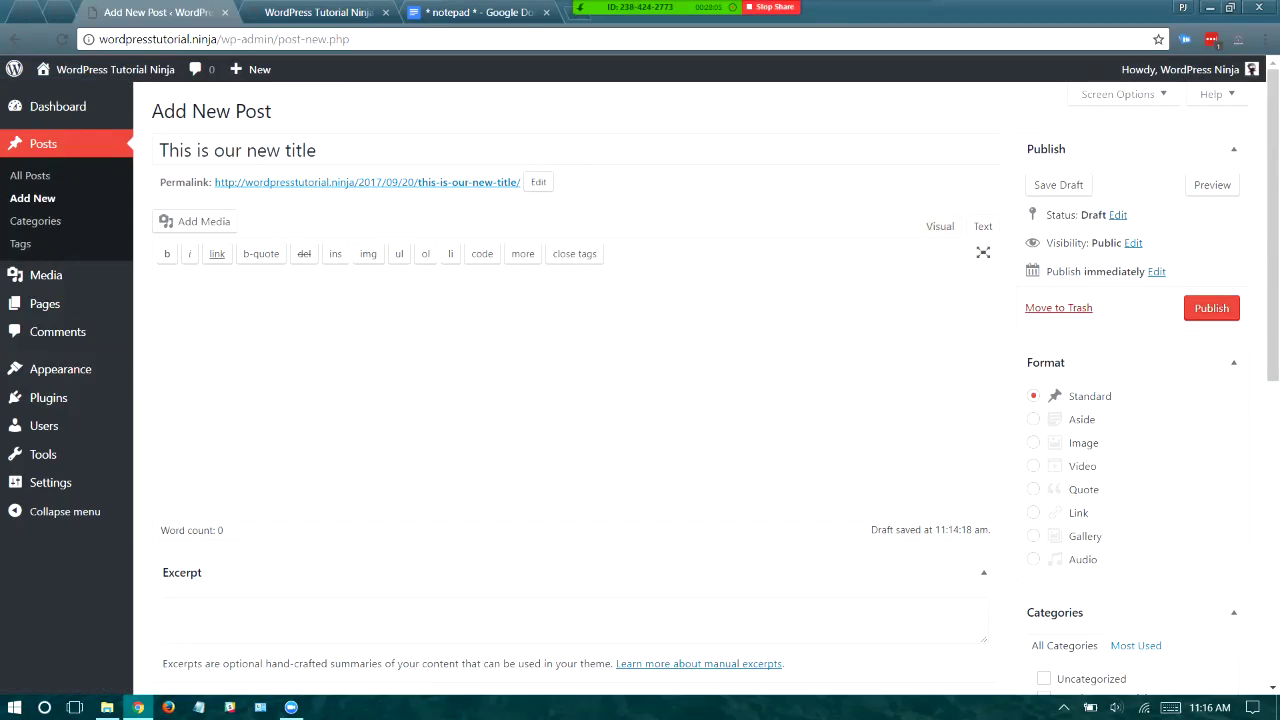
# Step: In the Visual editor, type 'This is the visual editor' and 'WYSIWYG' on two lines
pyautogui.click(940, 226)
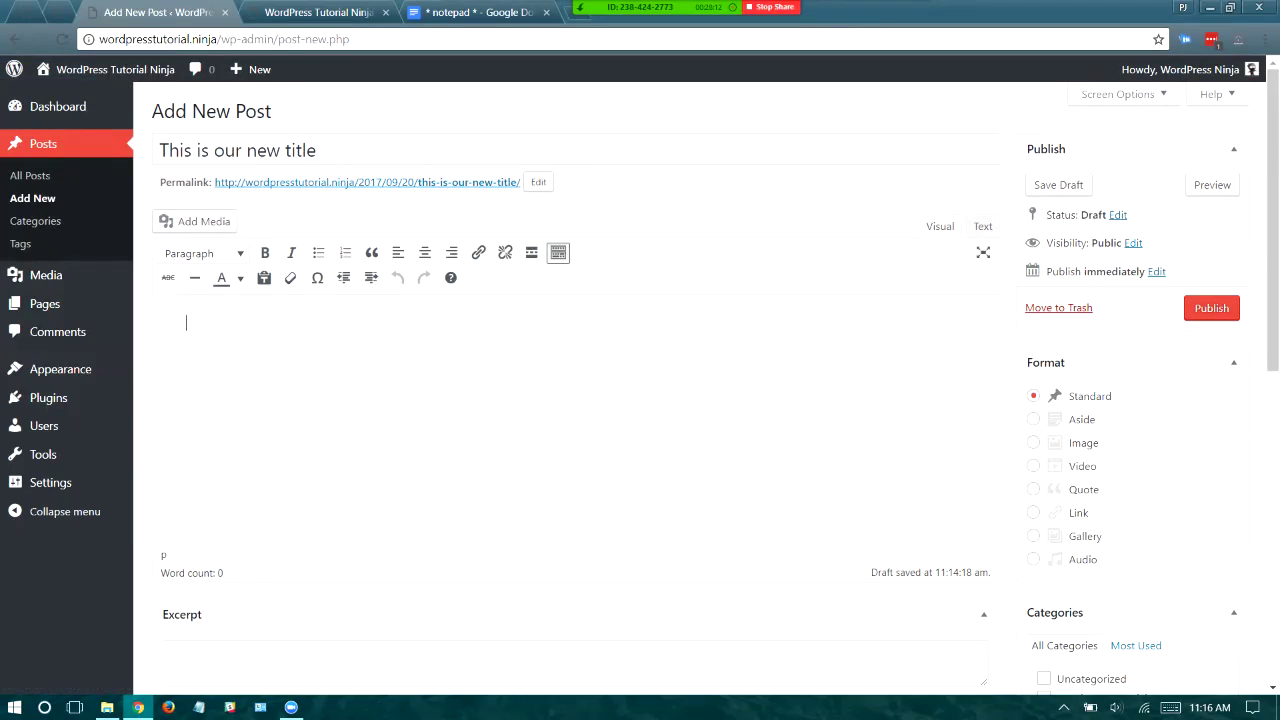
pyautogui.write('This is the visual editor')
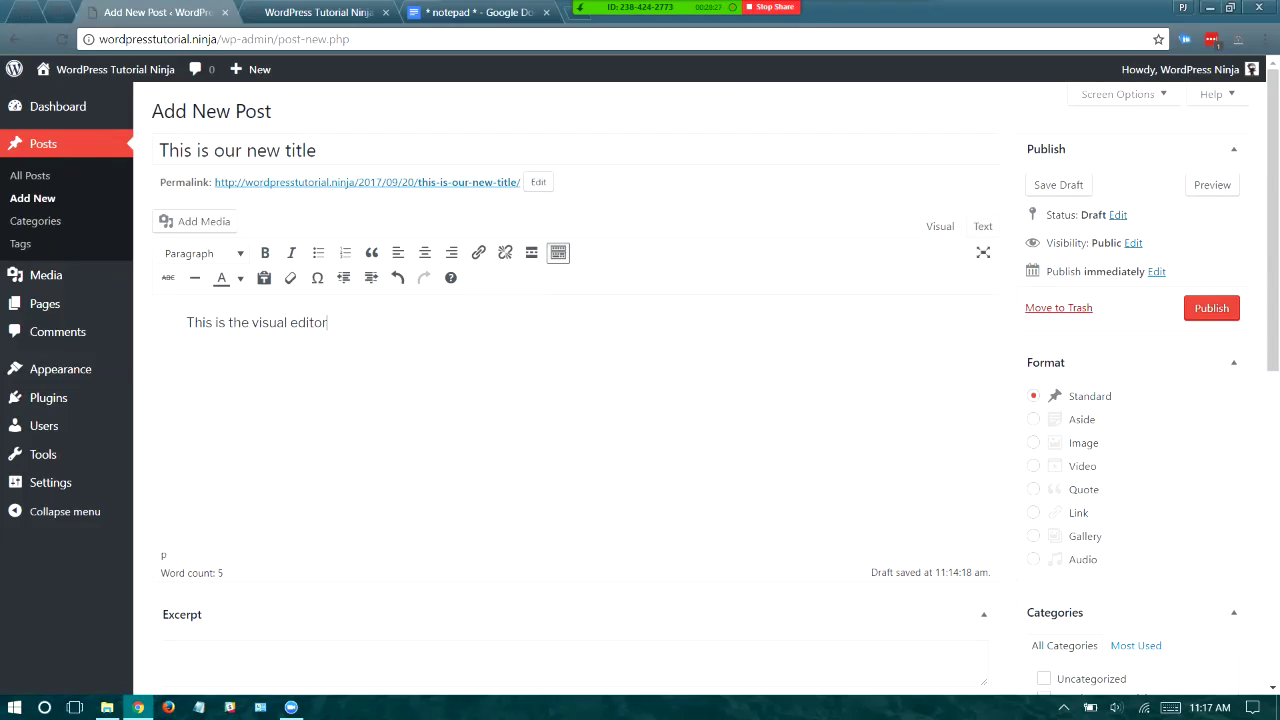
pyautogui.write('WYSIWYG')
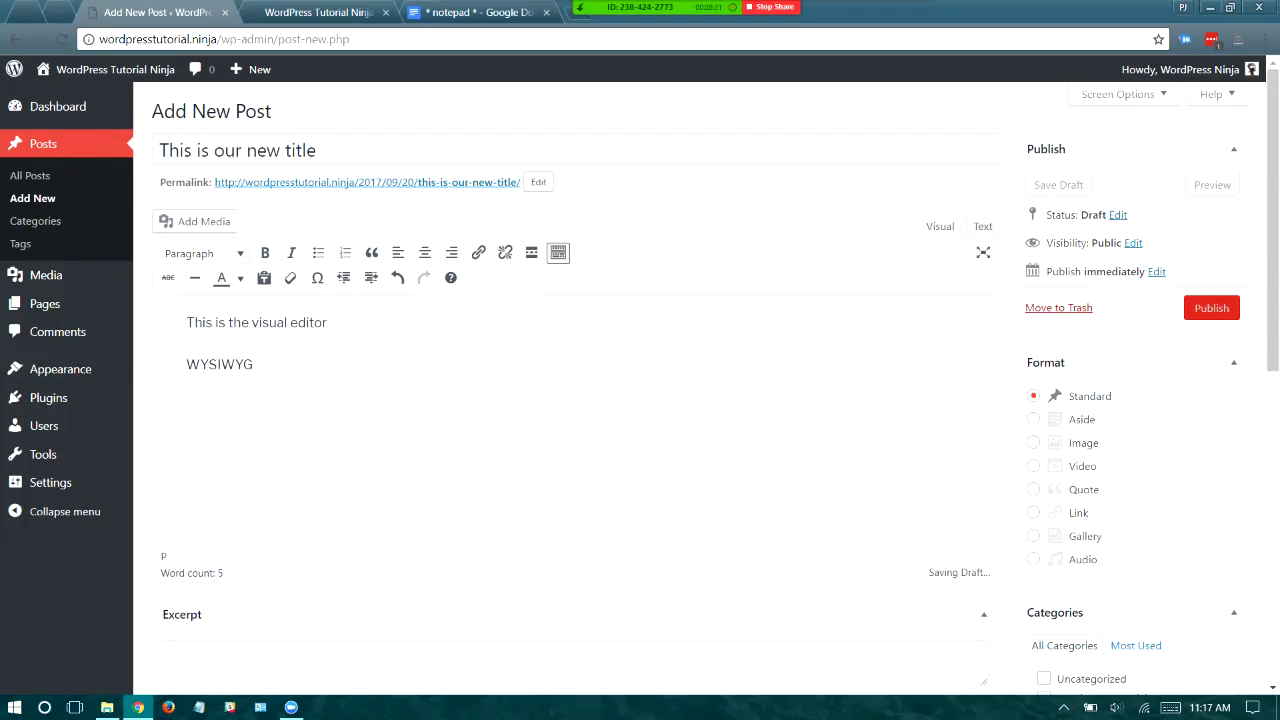
pyautogui.moveTo(186, 322); pyautogui.dragTo(328, 322)
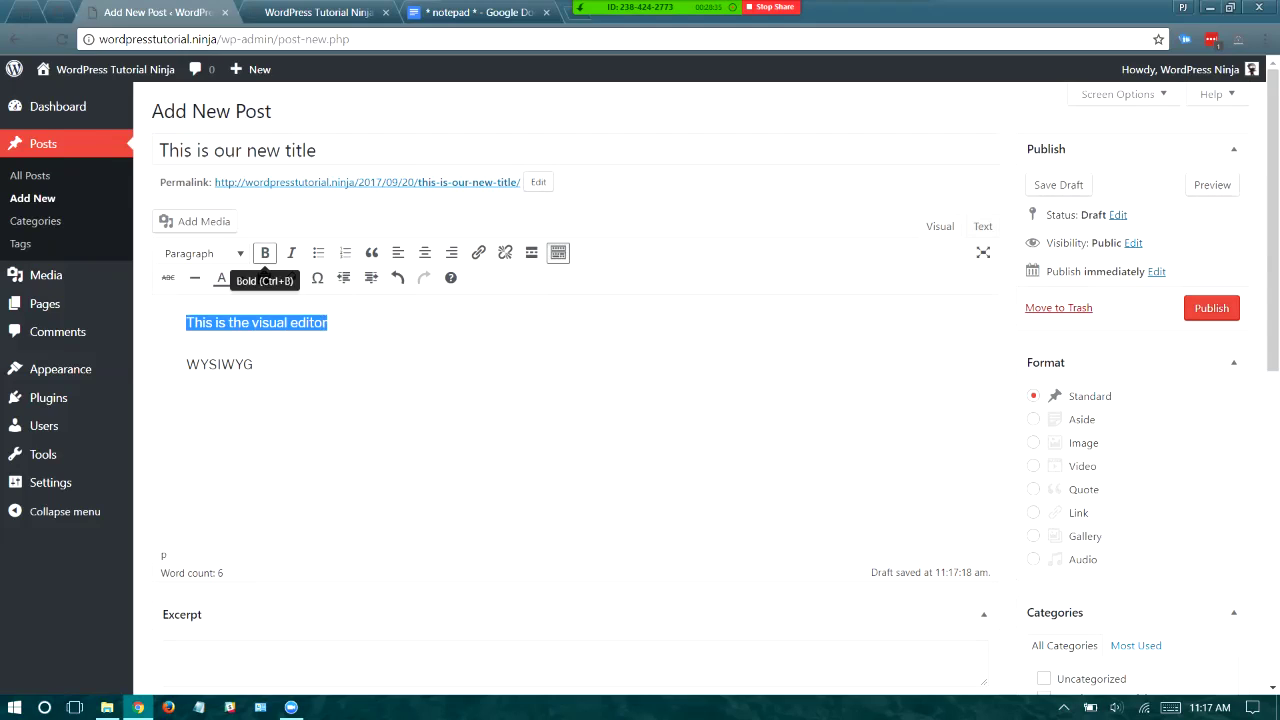
# Step: Apply bold, italic, bulleted list, numbered list and blockquote to the first line
pyautogui.click(265, 252)
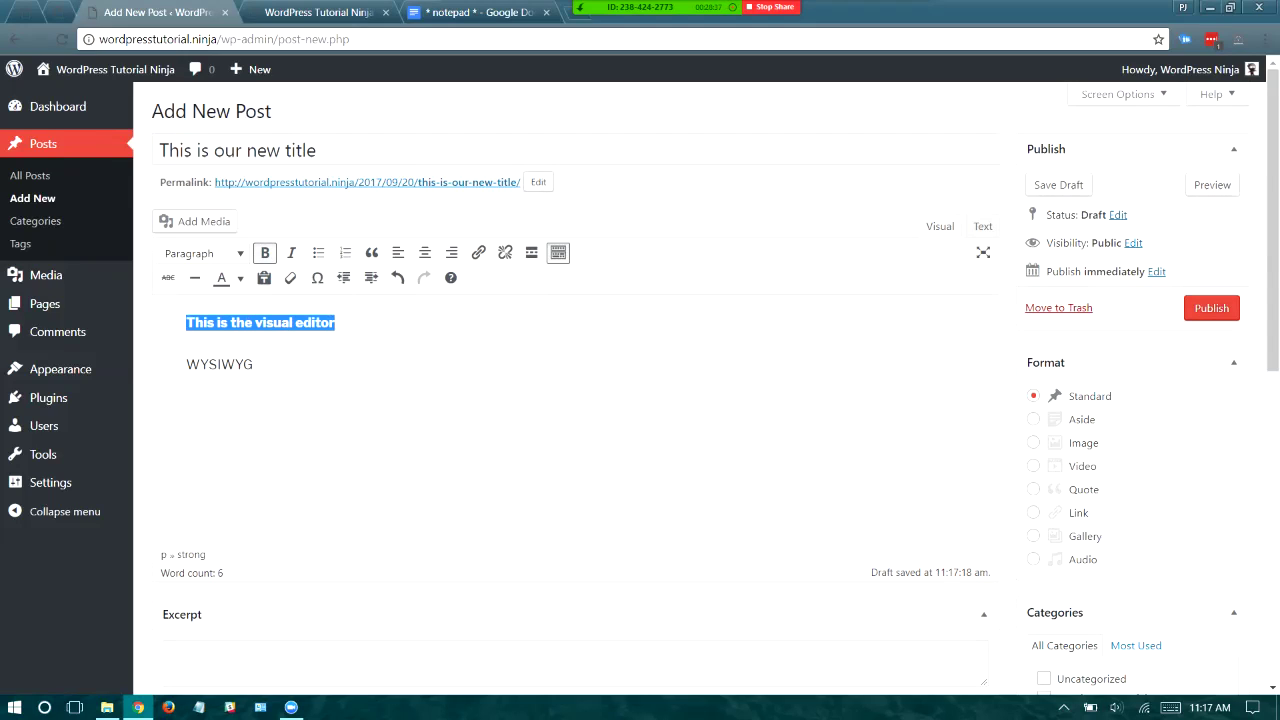
pyautogui.press('Down')
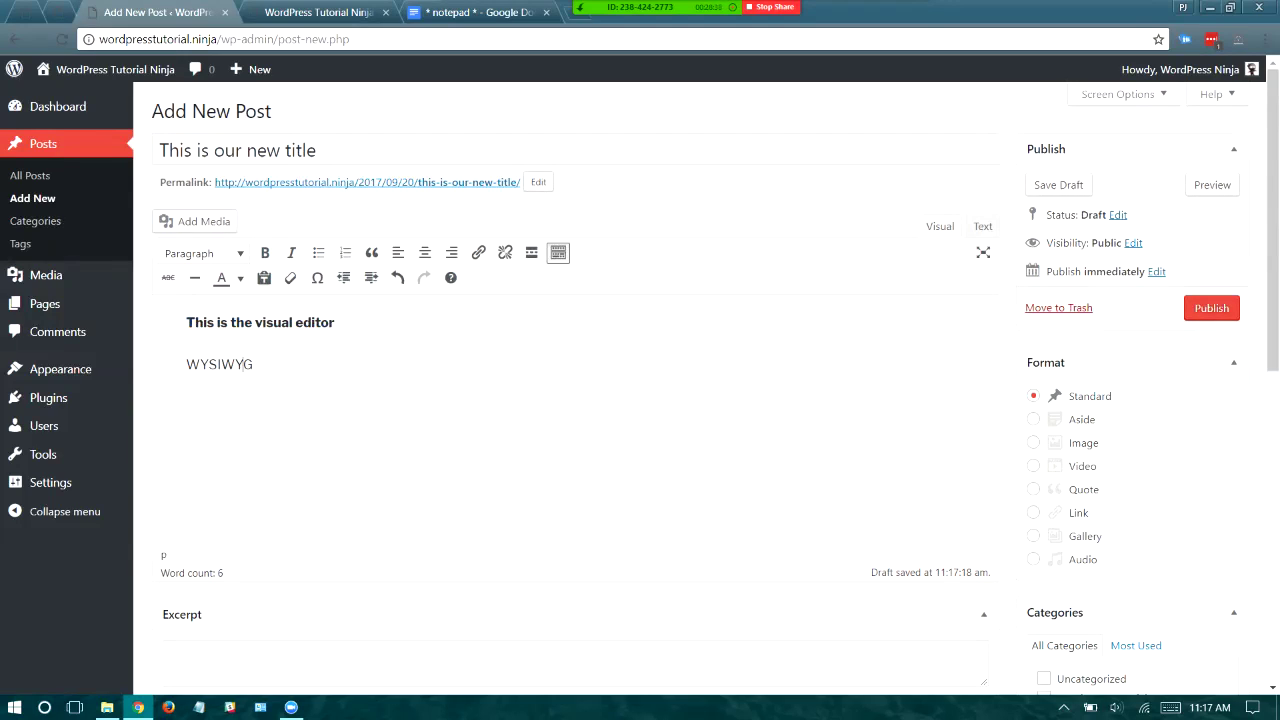
pyautogui.moveTo(186, 322); pyautogui.dragTo(334, 322)
pyautogui.click(291, 252)
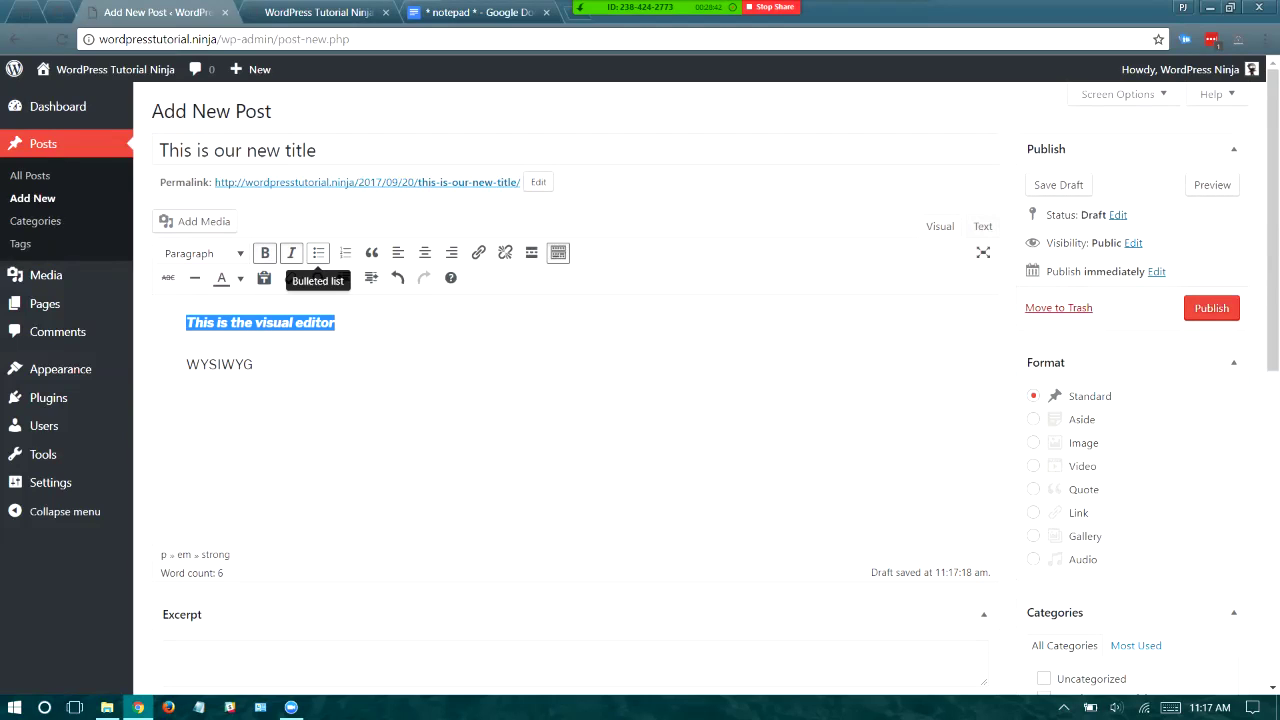
pyautogui.click(318, 253)
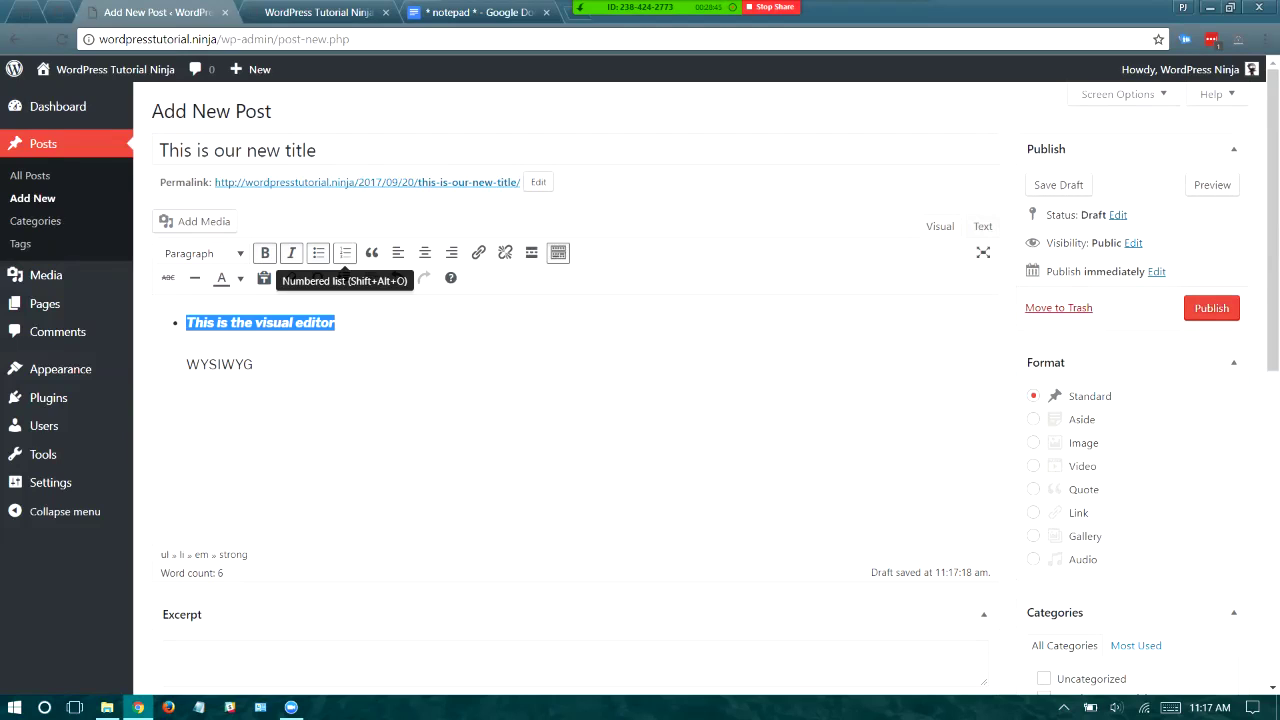
pyautogui.click(345, 253)
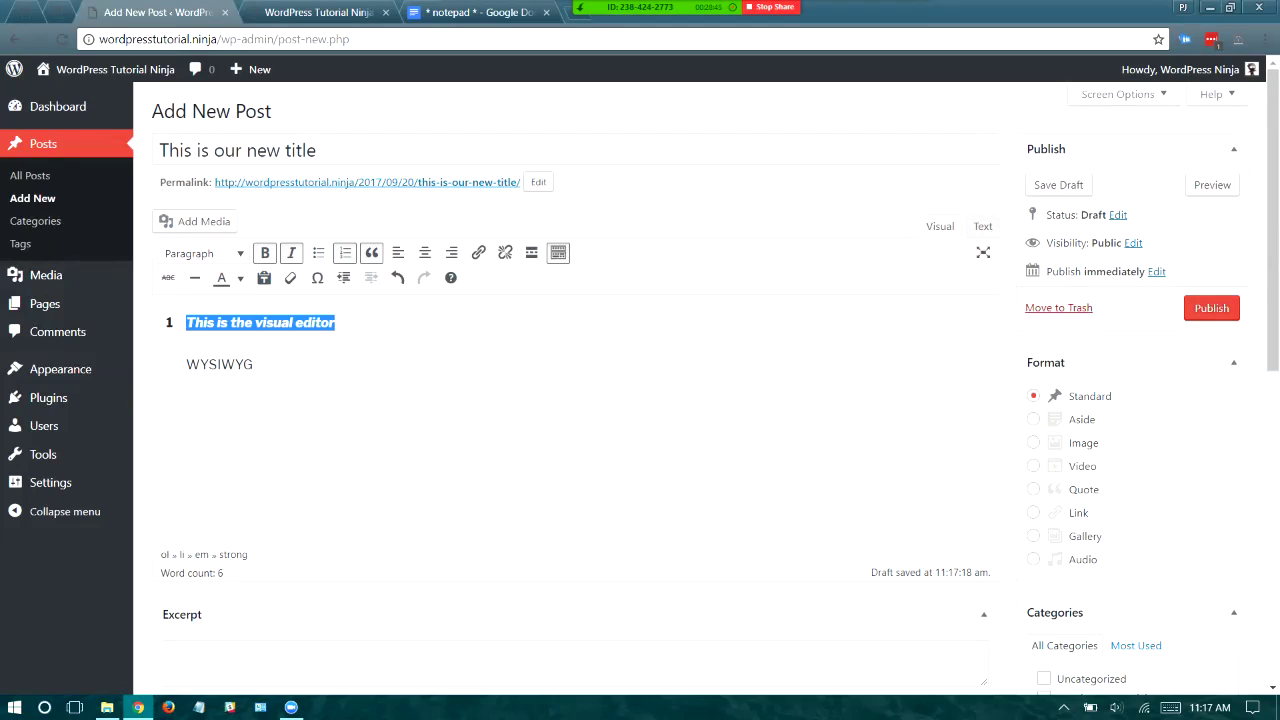
pyautogui.click(371, 252)
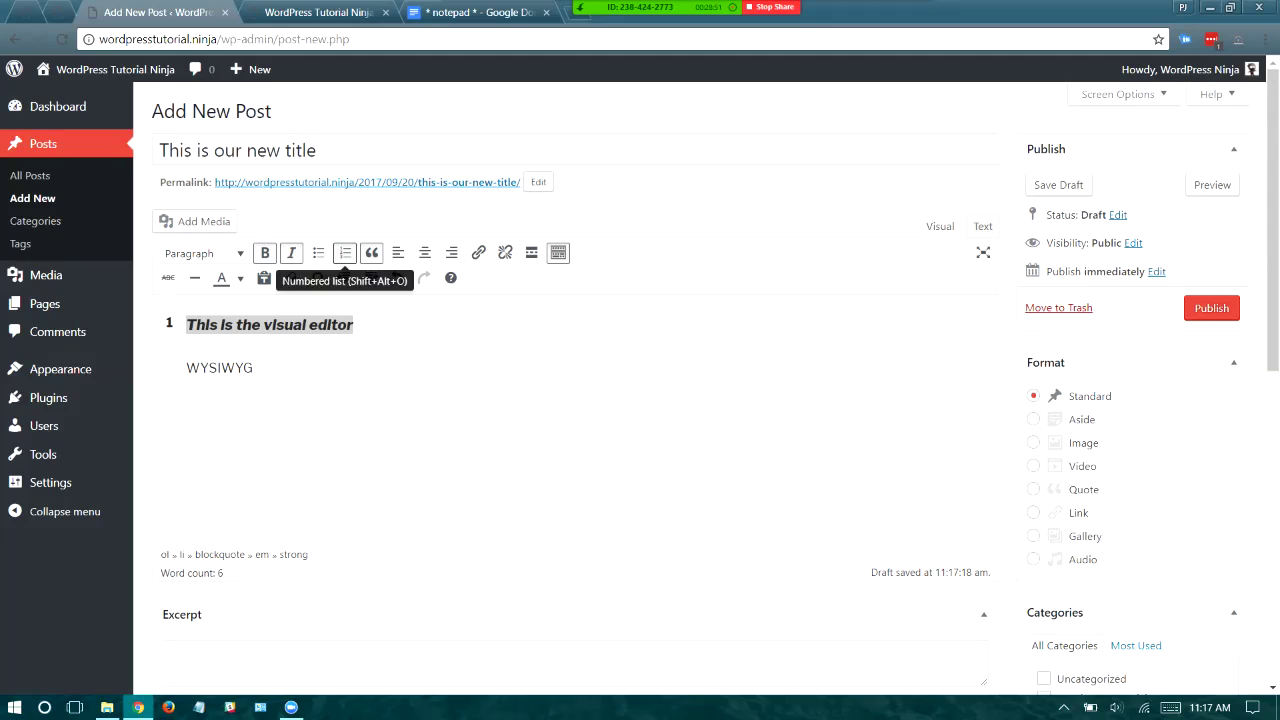
# Step: Remove bold and italic, undo the formatting, and right-align the paragraph
pyautogui.click(265, 252)
pyautogui.click(291, 252)
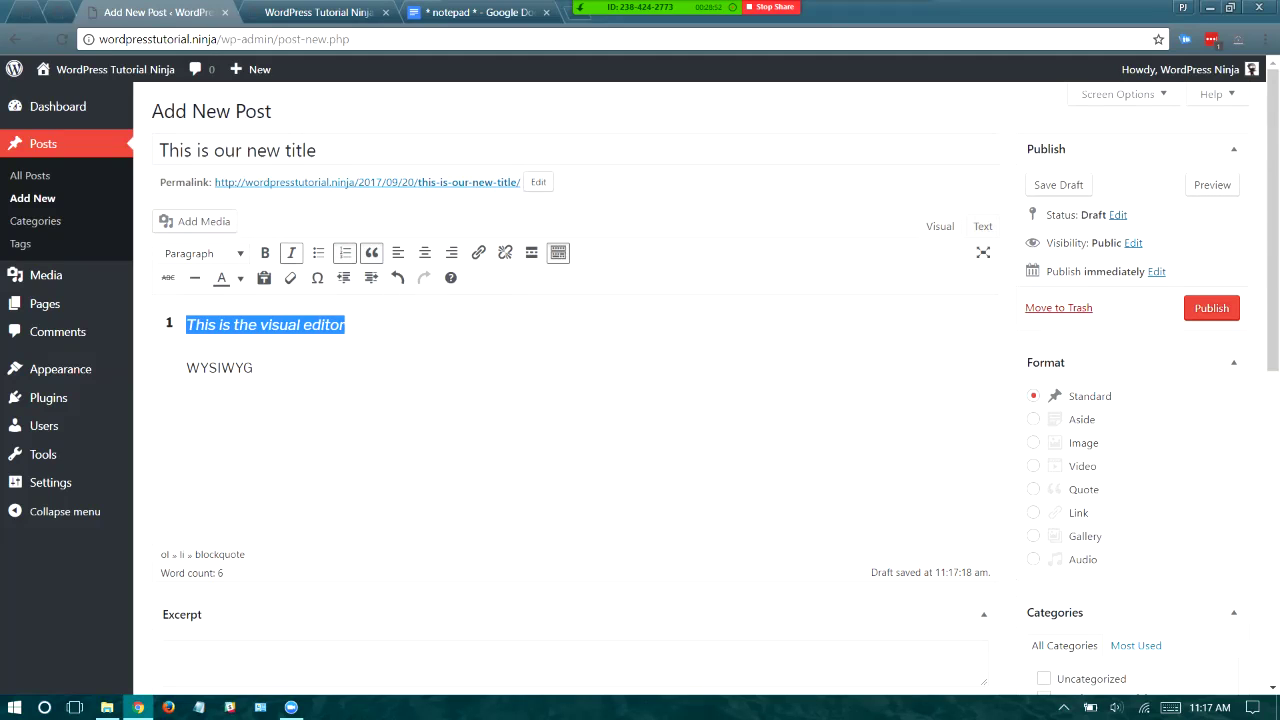
pyautogui.hotkey('ctrl', 'z')
pyautogui.hotkey('ctrl', 'z')
pyautogui.hotkey('ctrl', 'z')
pyautogui.hotkey('ctrl', 'z')
pyautogui.hotkey('ctrl', 'z')
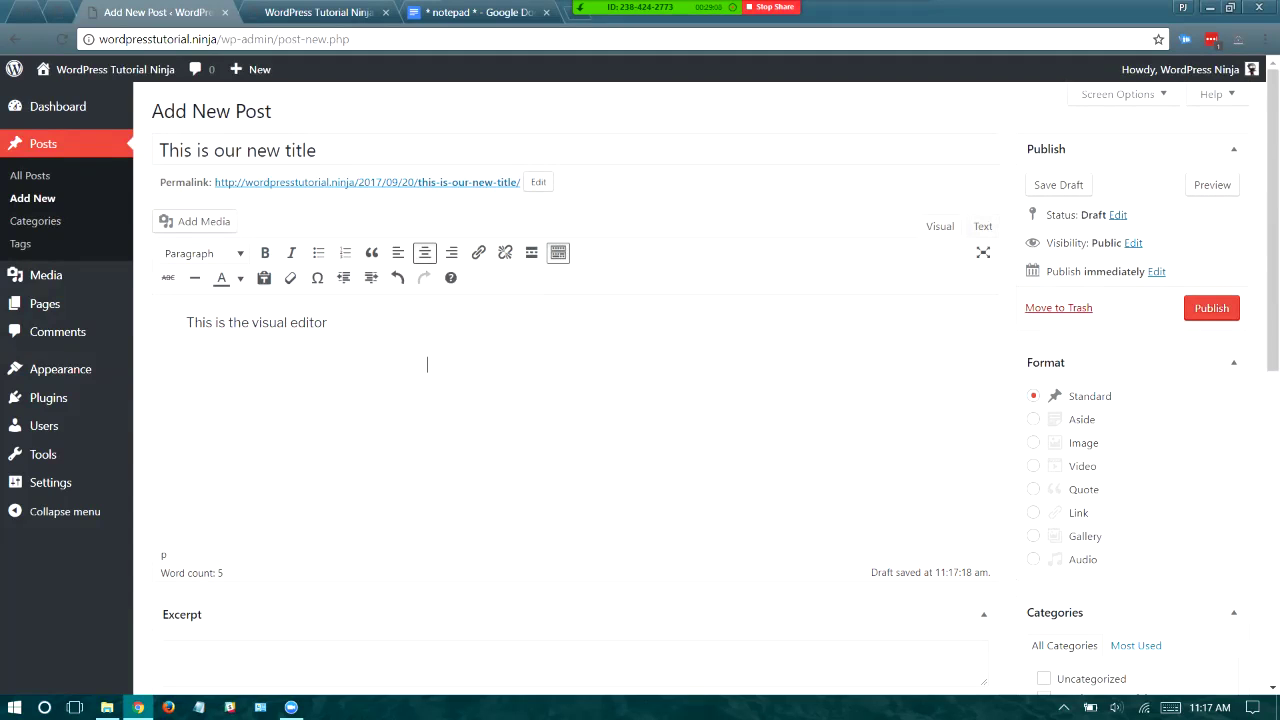
pyautogui.click(424, 253)
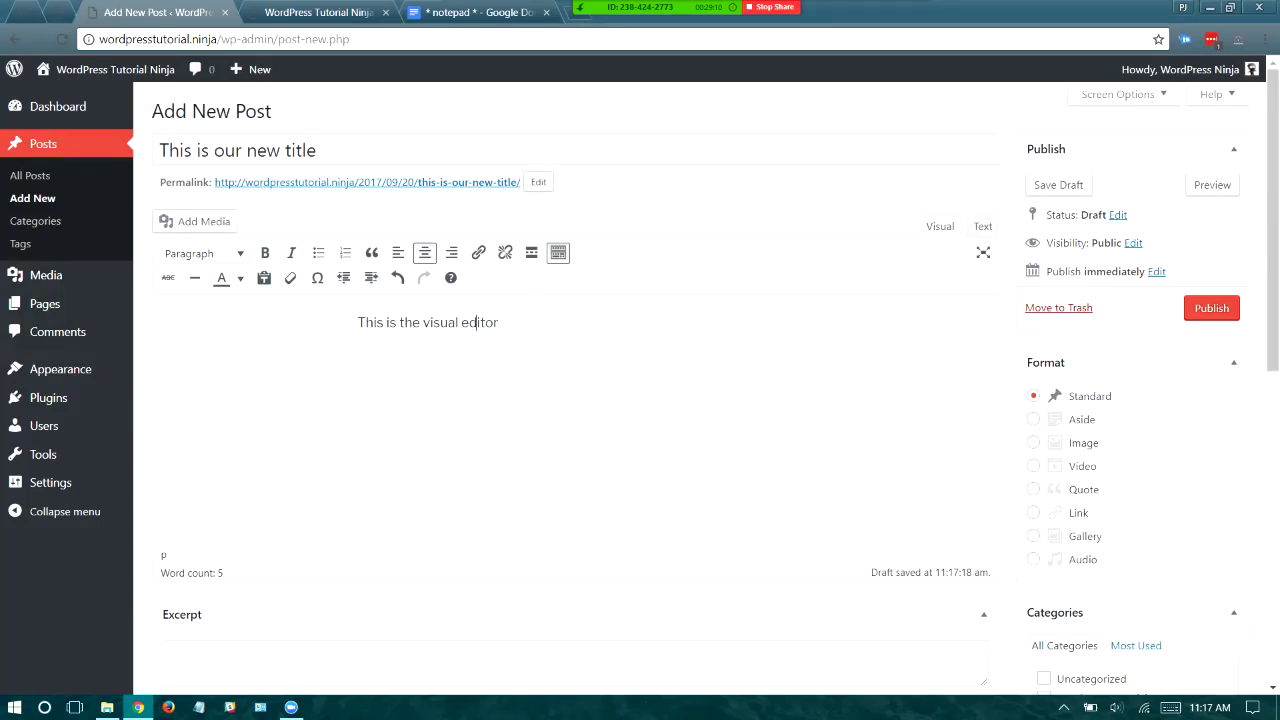
pyautogui.click(451, 253)
pyautogui.doubleClick(650, 322)
# Step: Open the full link options for 'editor' and set it to open in a new tab
pyautogui.click(478, 252)
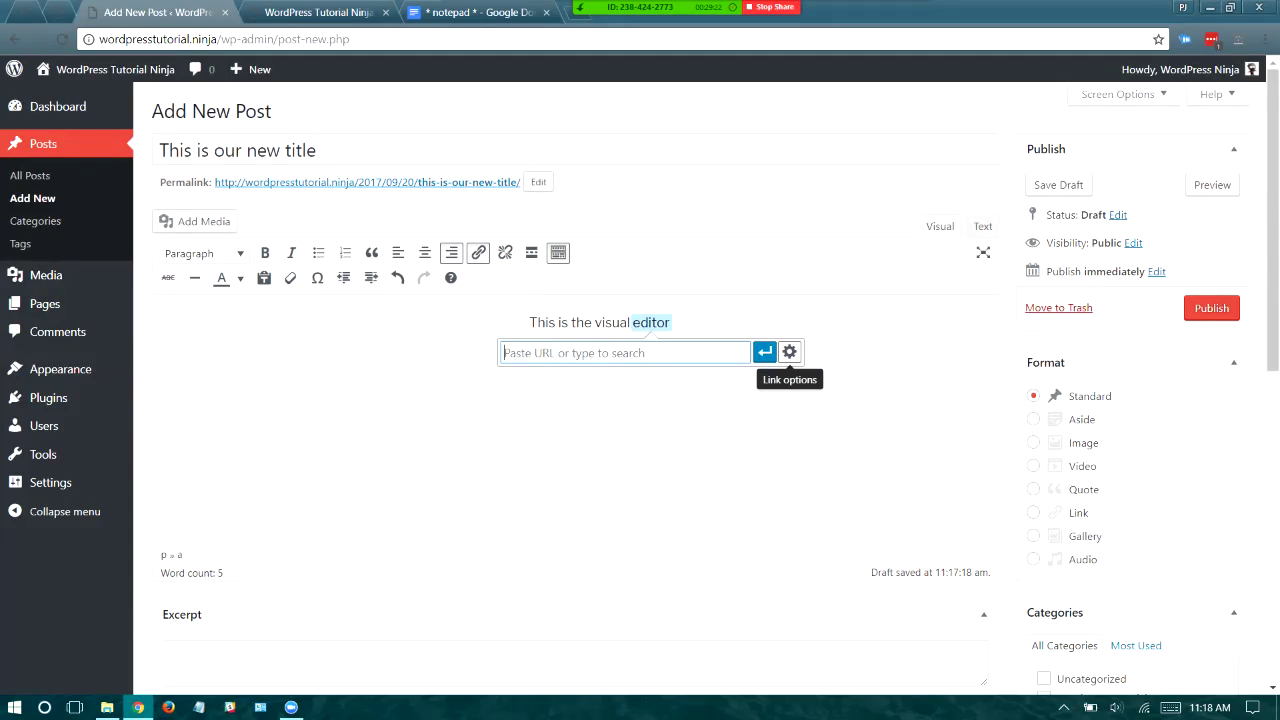
pyautogui.click(789, 352)
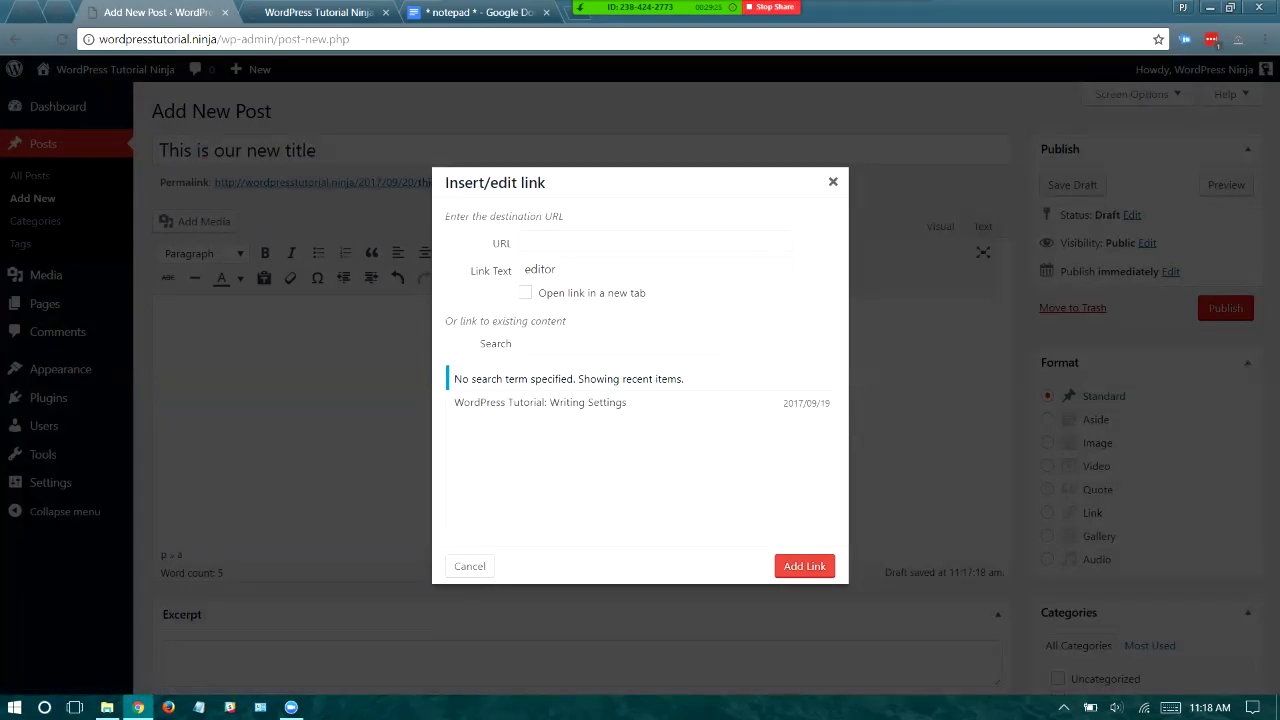
pyautogui.click(655, 241)
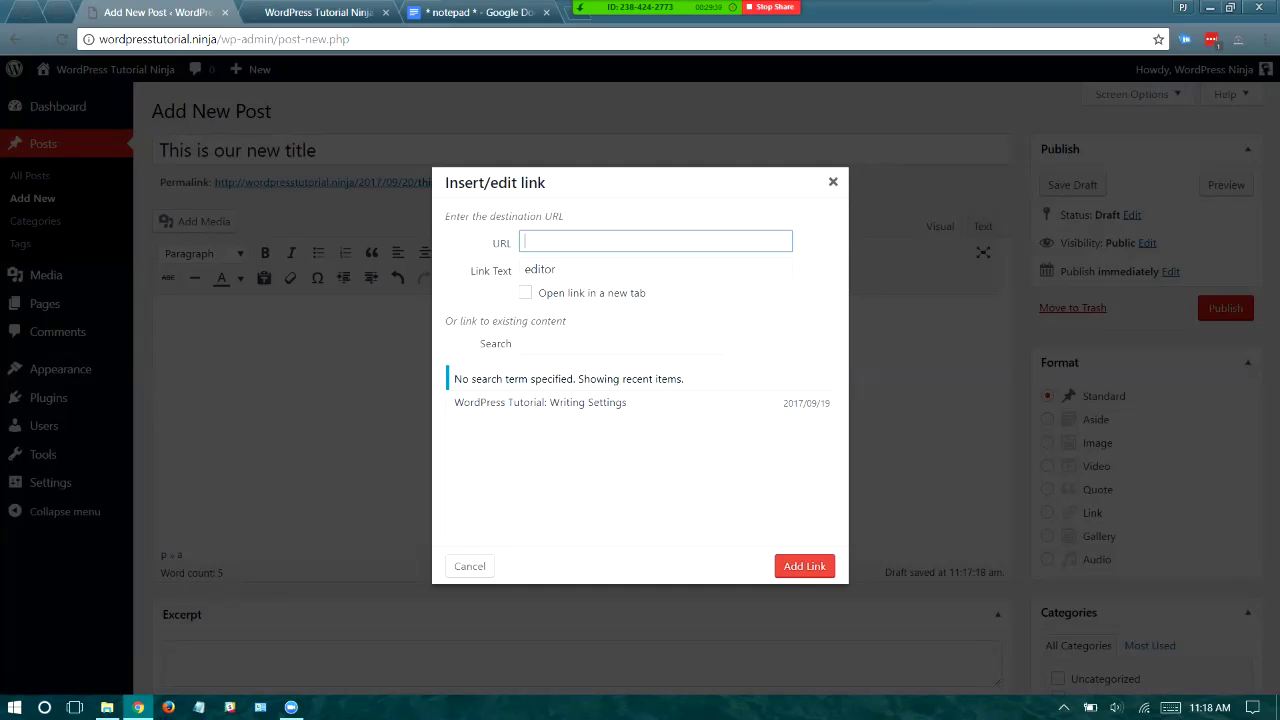
pyautogui.click(525, 292)
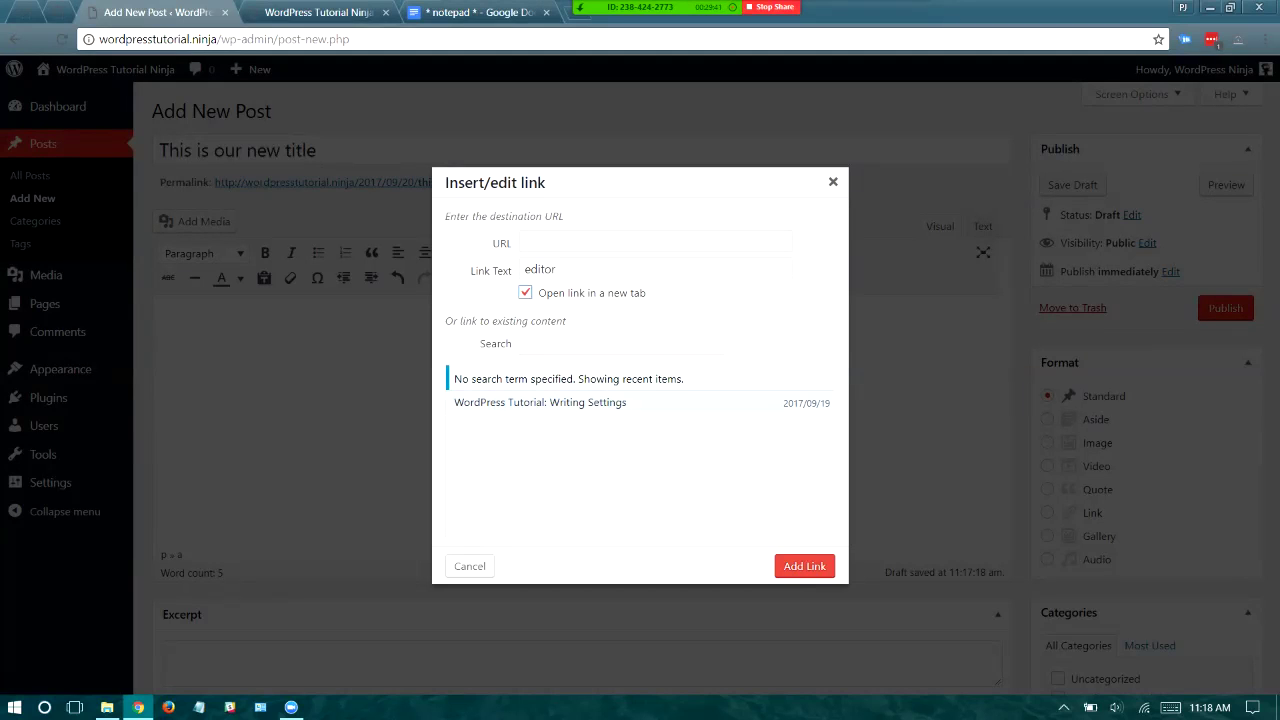
pyautogui.click(540, 402)
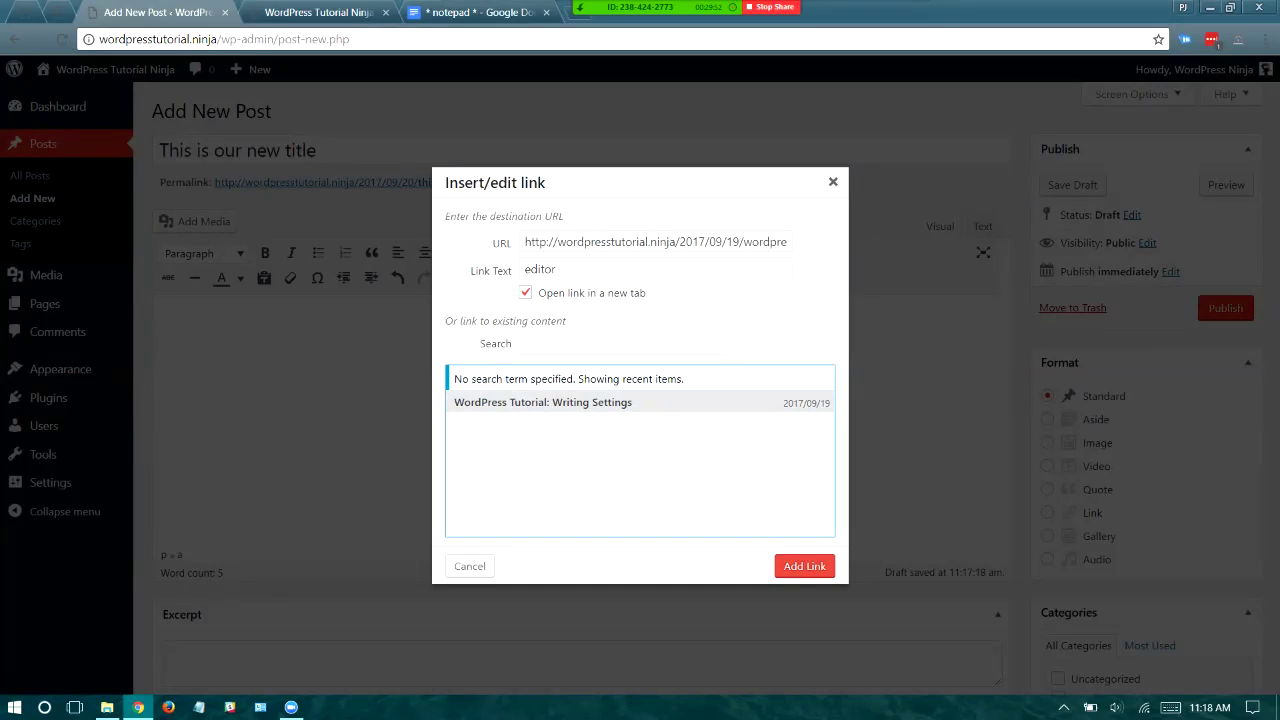
pyautogui.moveTo(454, 379); pyautogui.dragTo(682, 379)
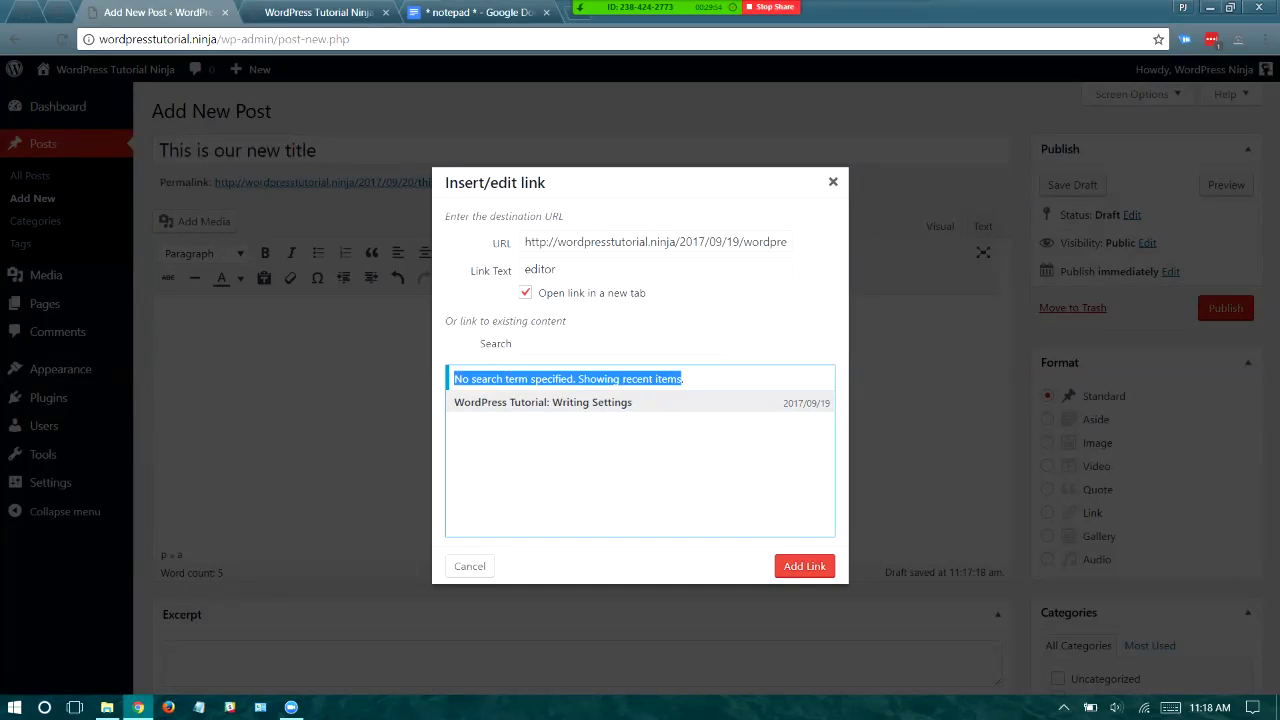
# Step: Search 'tutorial', choose WordPress Tutorial: Writing Settings, and add the link
pyautogui.click(620, 343)
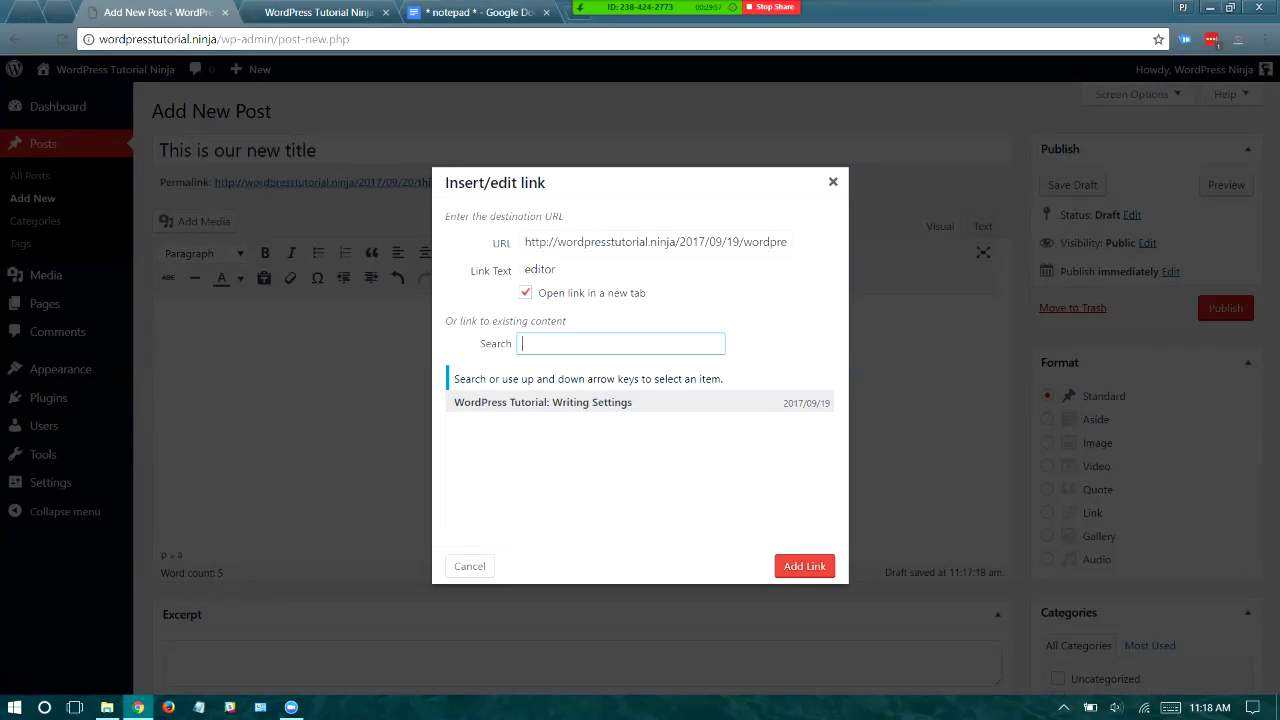
pyautogui.write('tutorial')
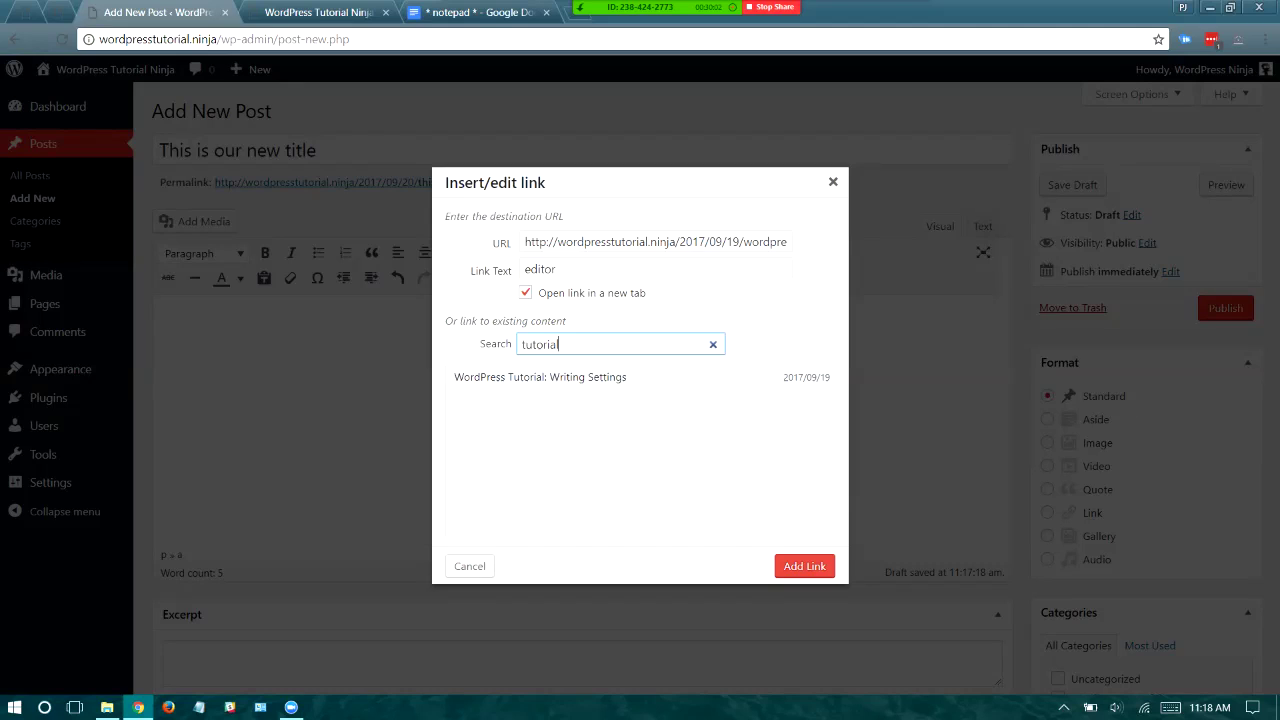
pyautogui.click(543, 377)
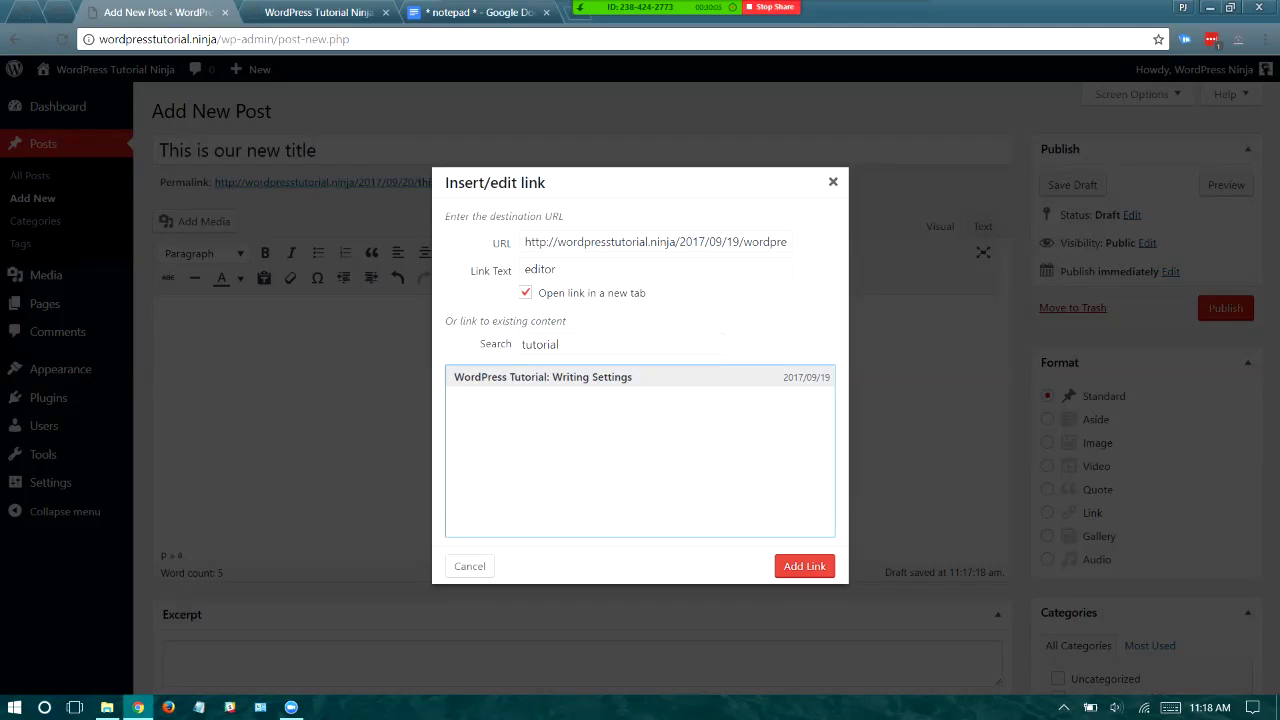
pyautogui.moveTo(524, 242); pyautogui.dragTo(790, 242)
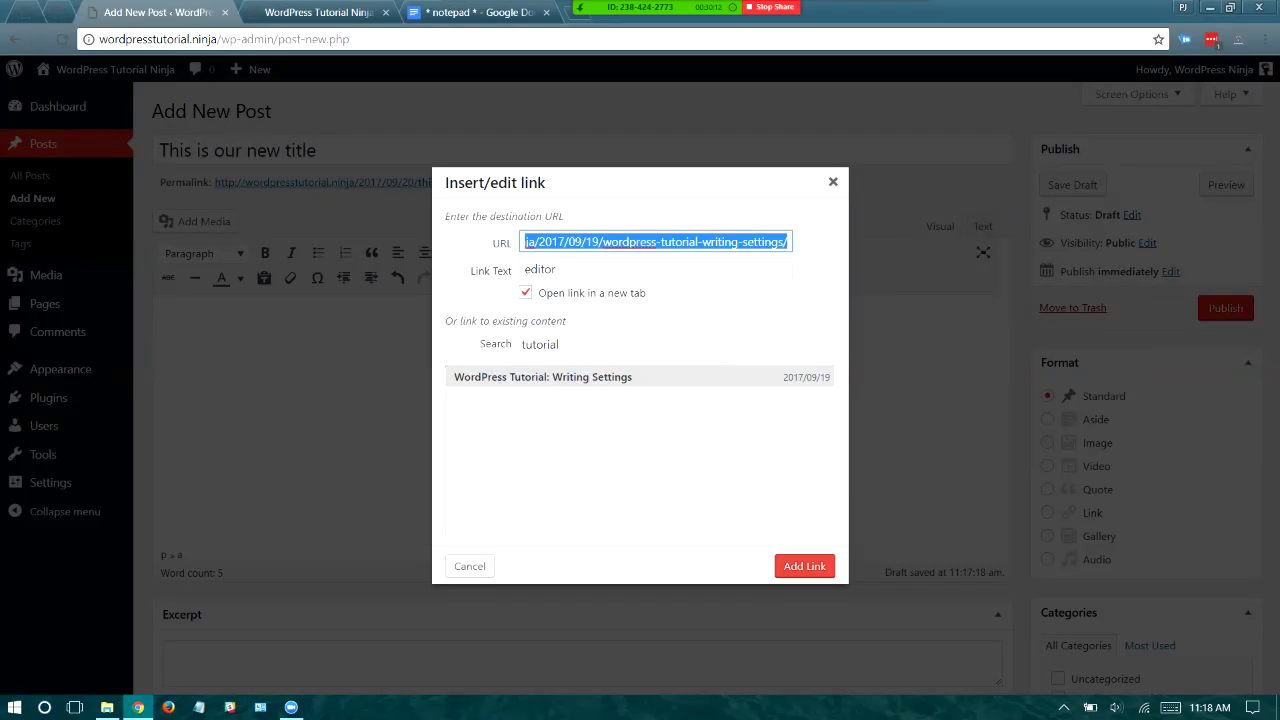
pyautogui.click(804, 566)
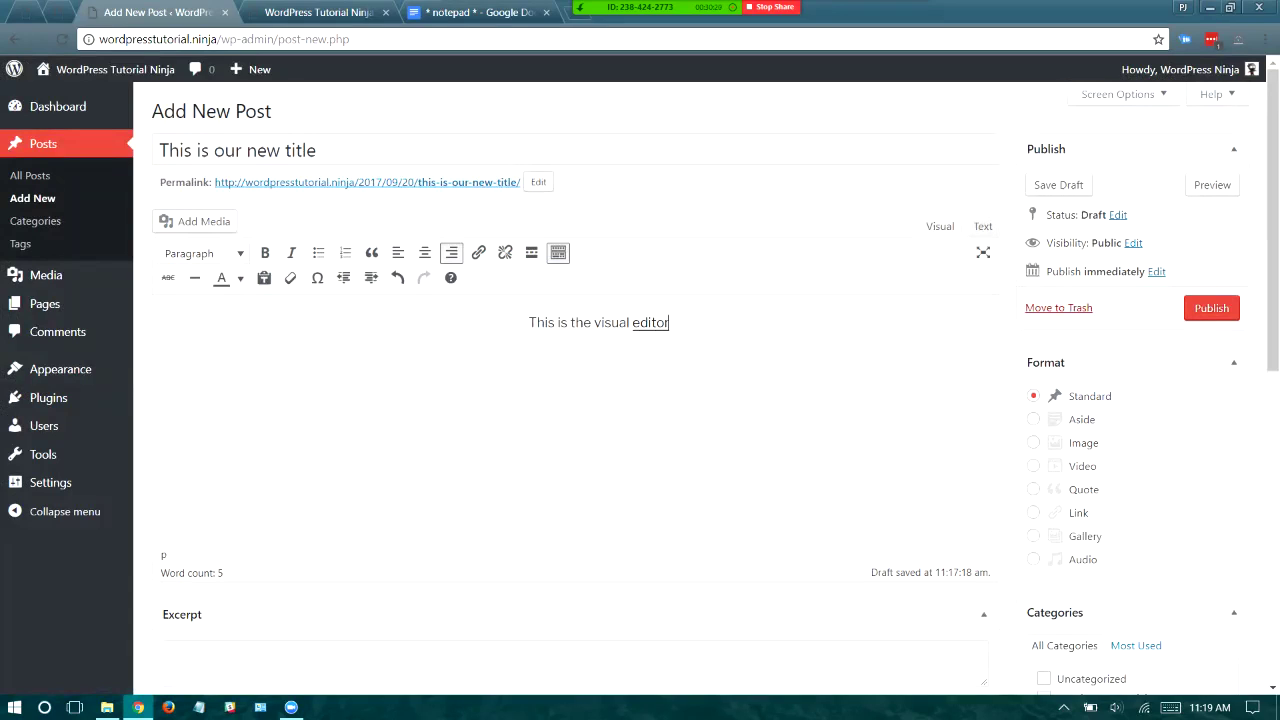
# Step: Undo the link, publish the post, and add the paragraph 'This is some additional content'
pyautogui.hotkey('ctrl', 'z')
pyautogui.hotkey('ctrl', 'z')
pyautogui.hotkey('ctrl', 'z')
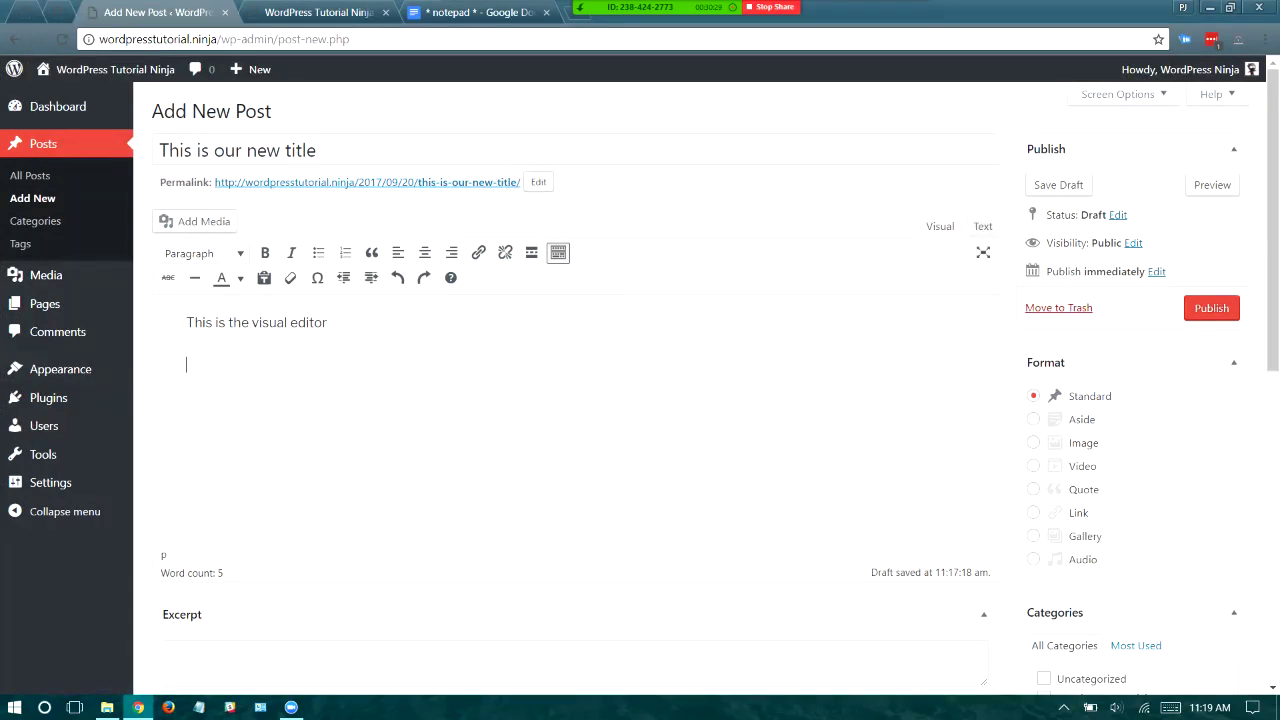
pyautogui.click(1211, 308)
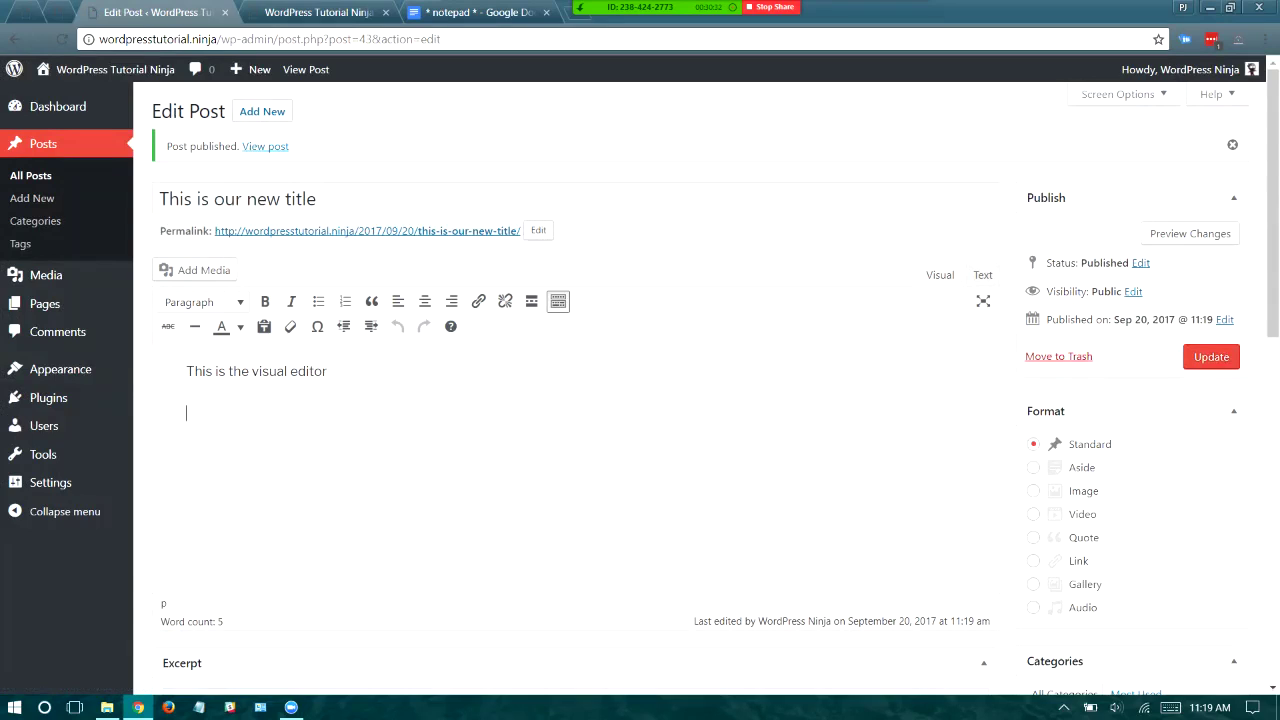
pyautogui.write('s is some additional content')
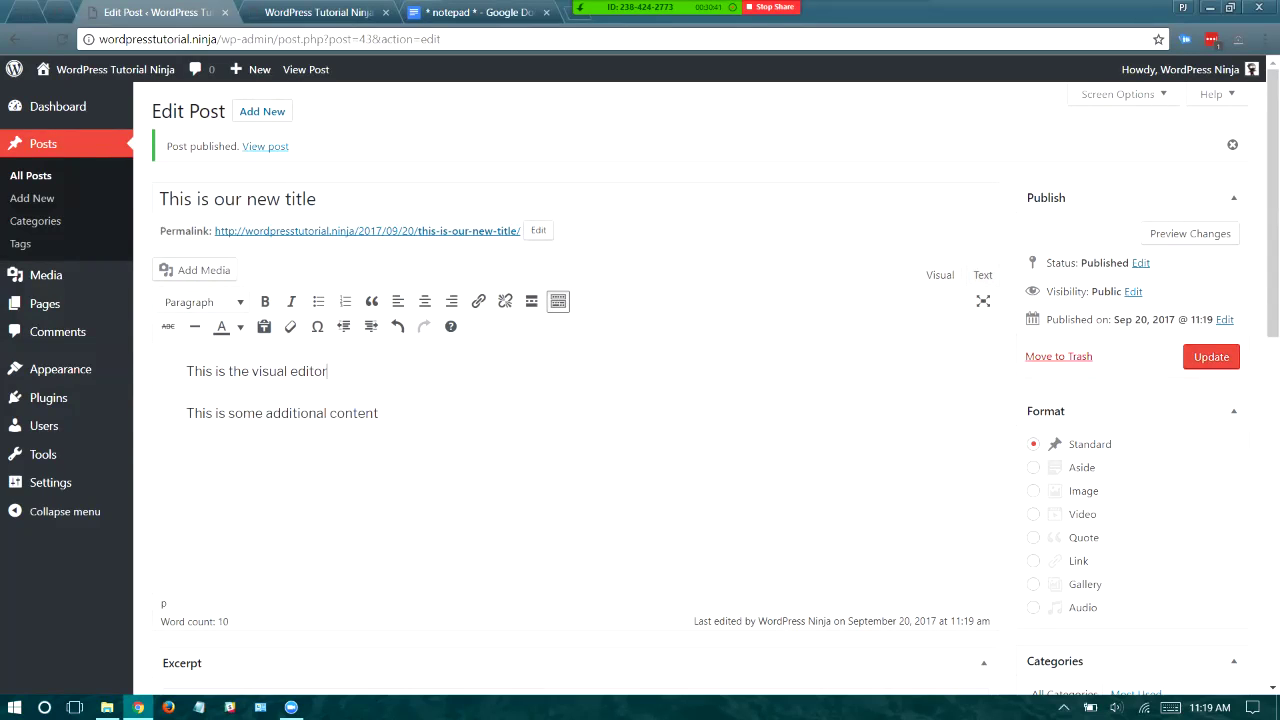
pyautogui.press('Return')
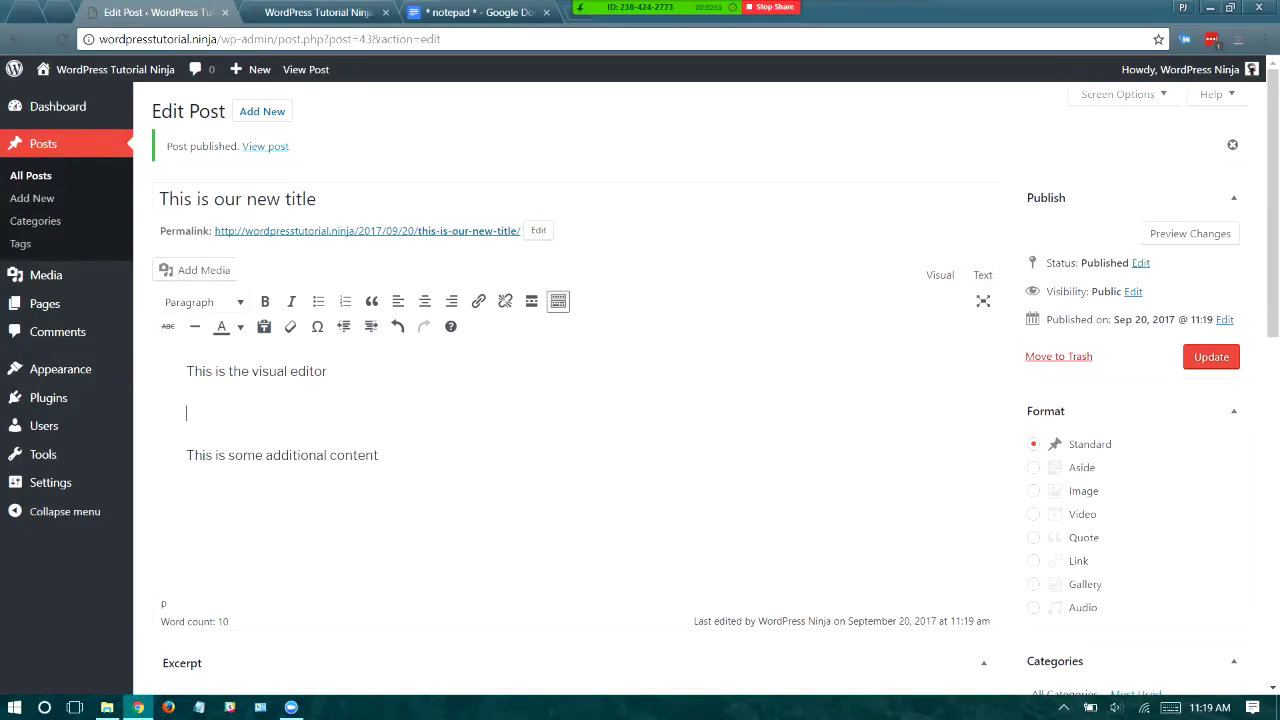
# Step: Insert a read-more break between the paragraphs, update the post, and view the live site
pyautogui.click(531, 301)
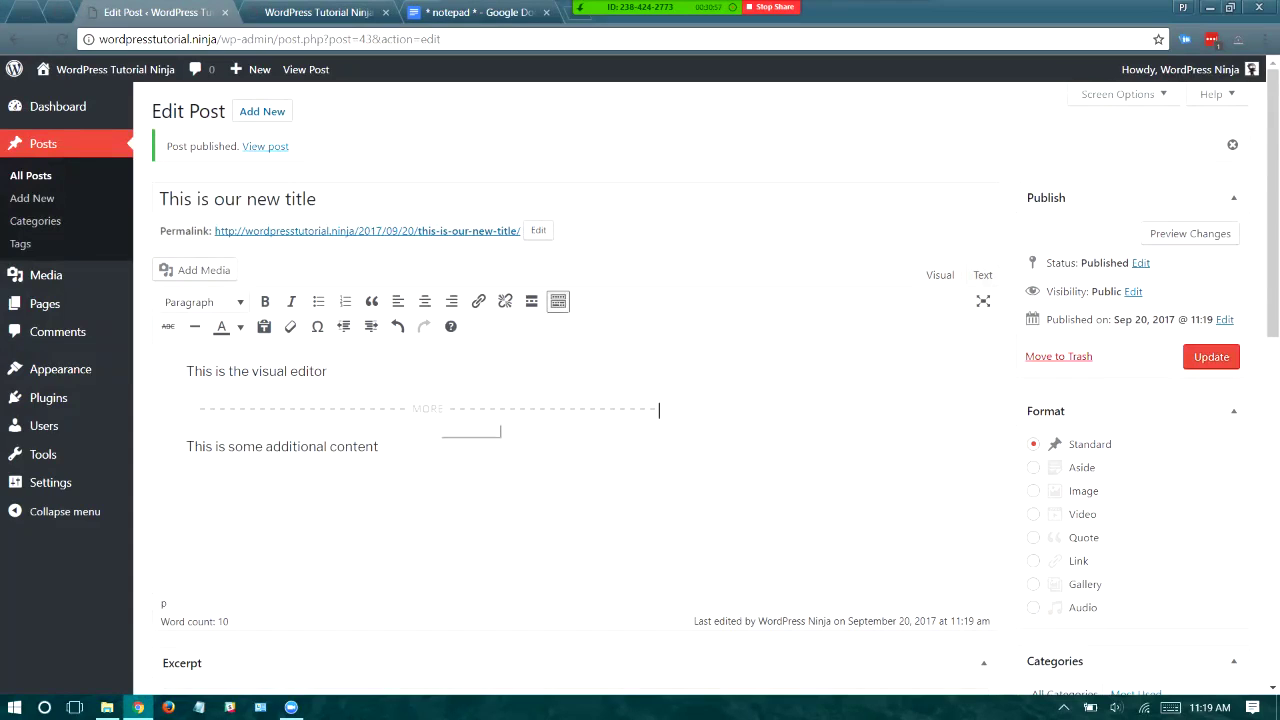
pyautogui.click(1211, 357)
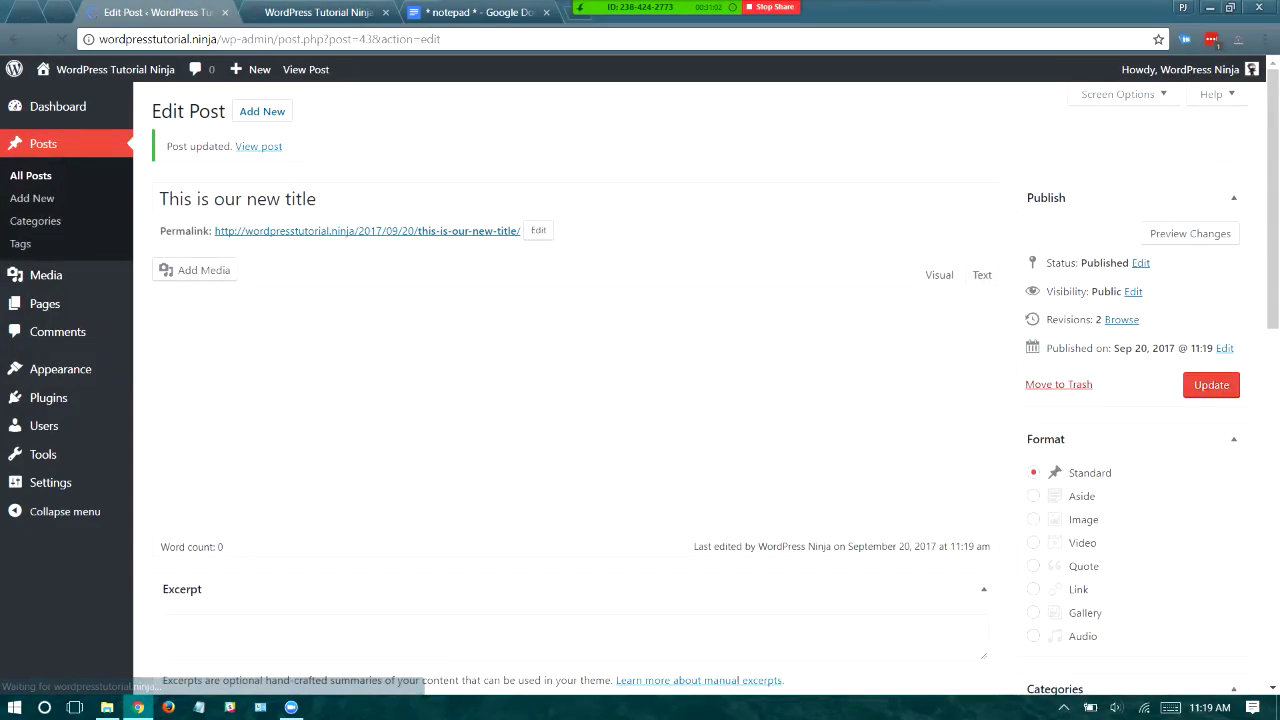
pyautogui.hotkey('ctrl', 'Tab')
pyautogui.scroll(-3, 640, 400)
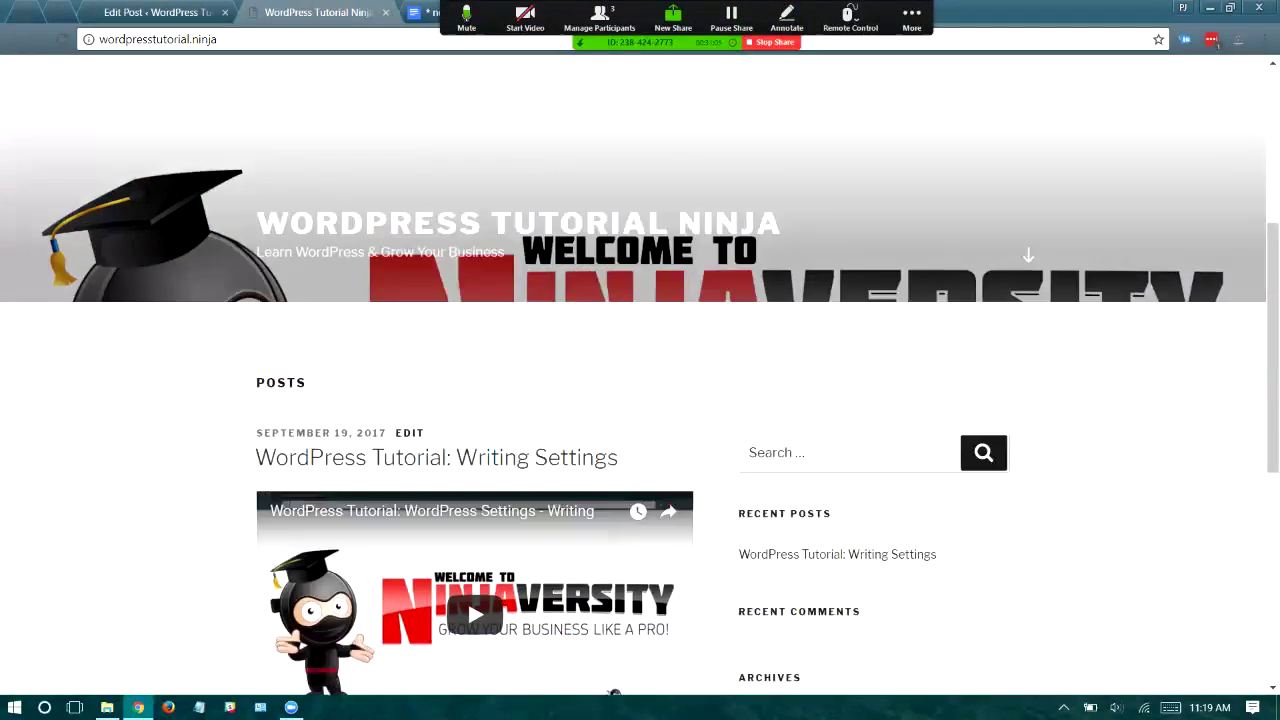
pyautogui.press('F5')
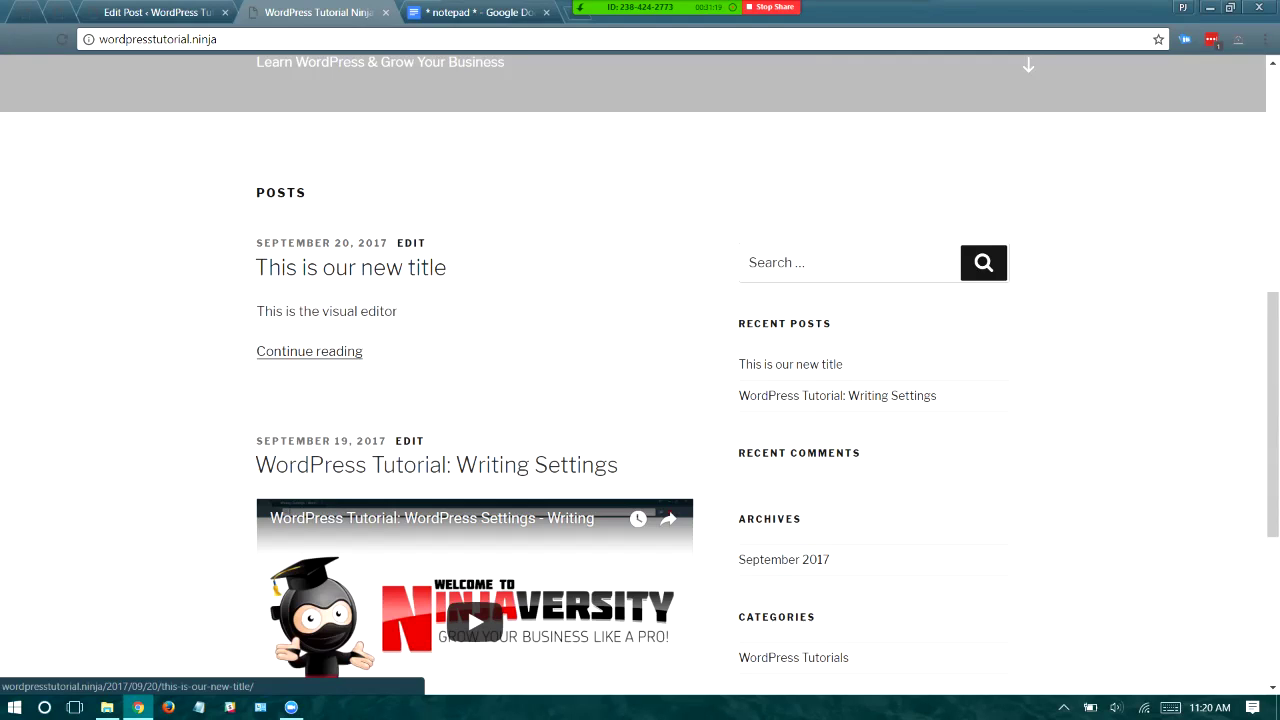
pyautogui.moveTo(256, 311); pyautogui.dragTo(398, 311)
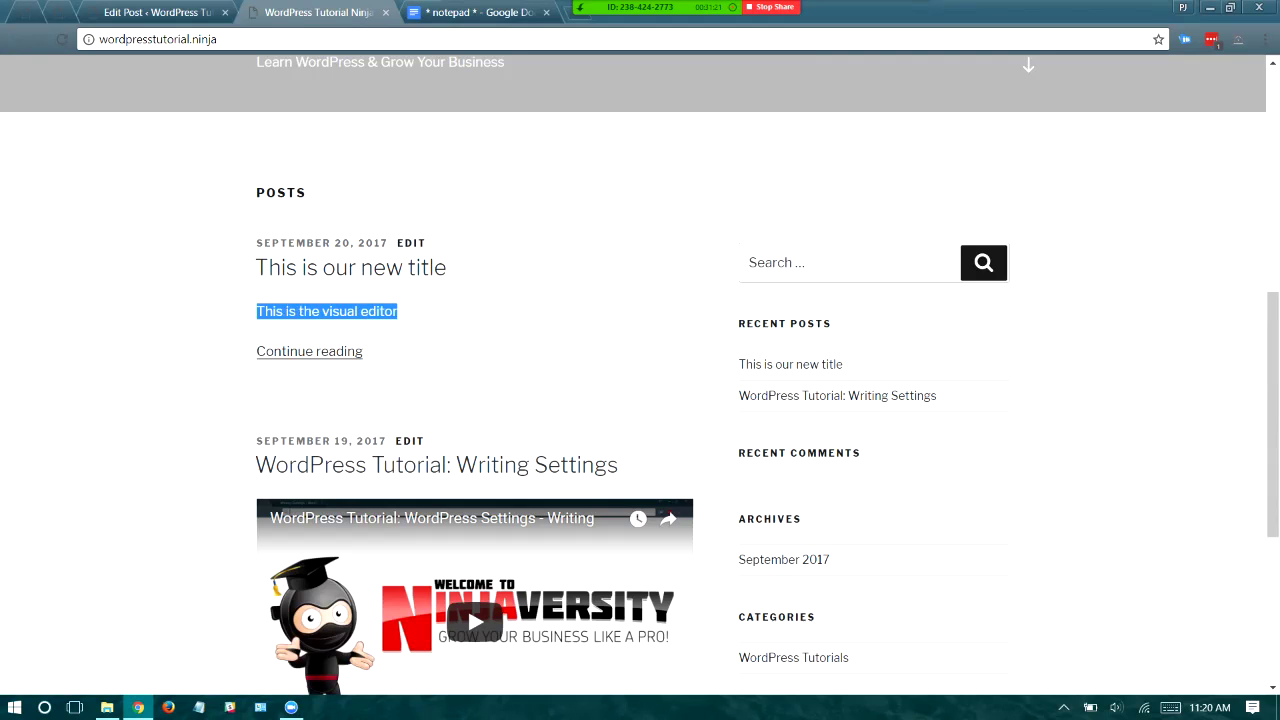
pyautogui.click(150, 12)
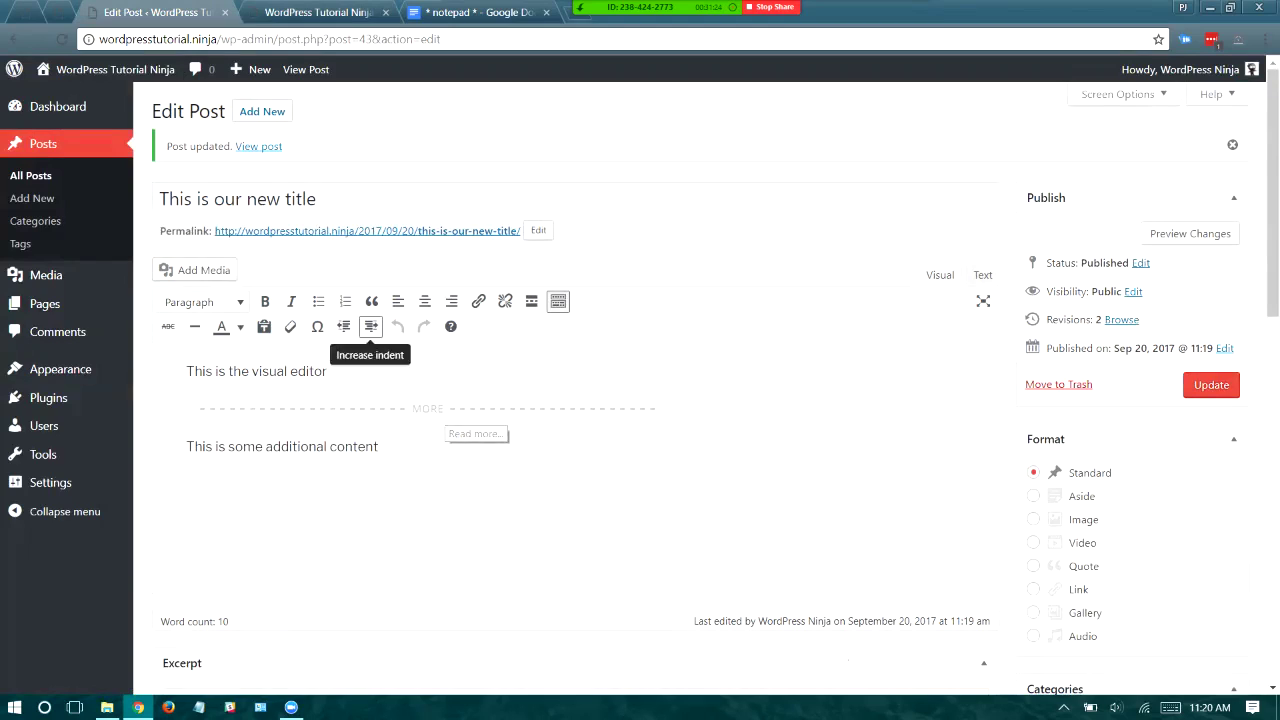
pyautogui.moveTo(186, 446); pyautogui.dragTo(378, 446)
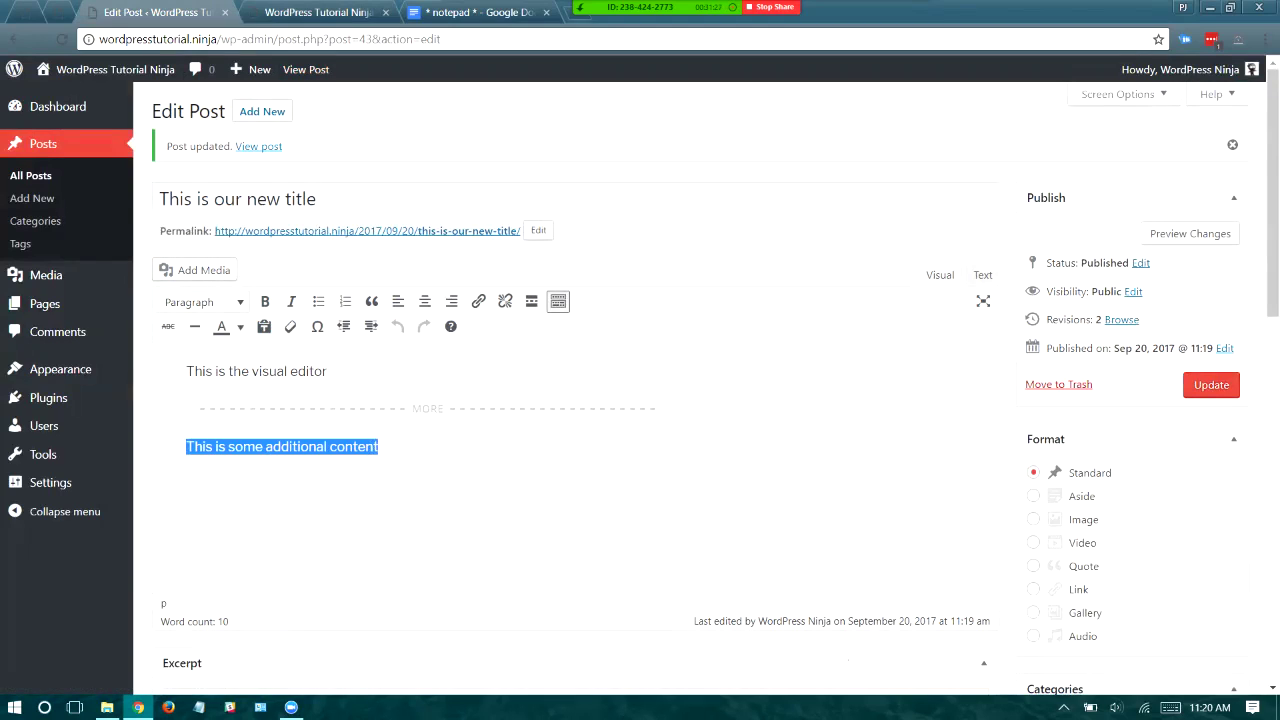
pyautogui.click(318, 12)
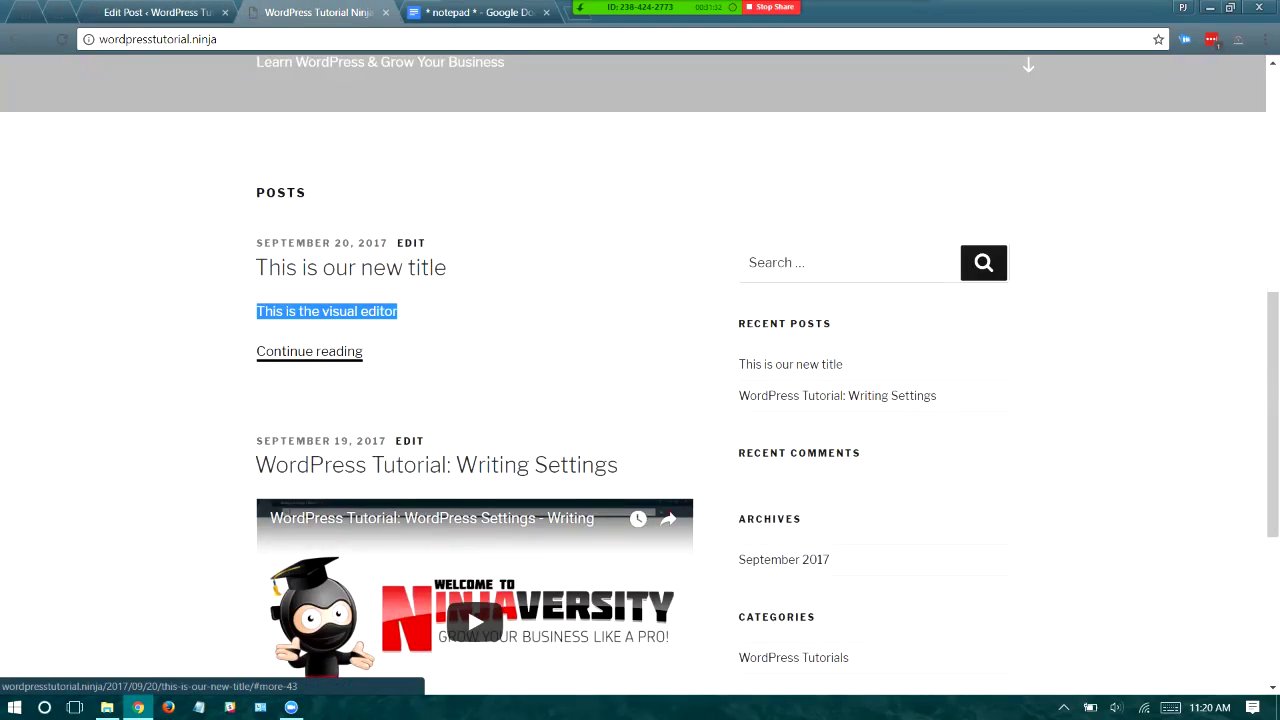
pyautogui.click(309, 351)
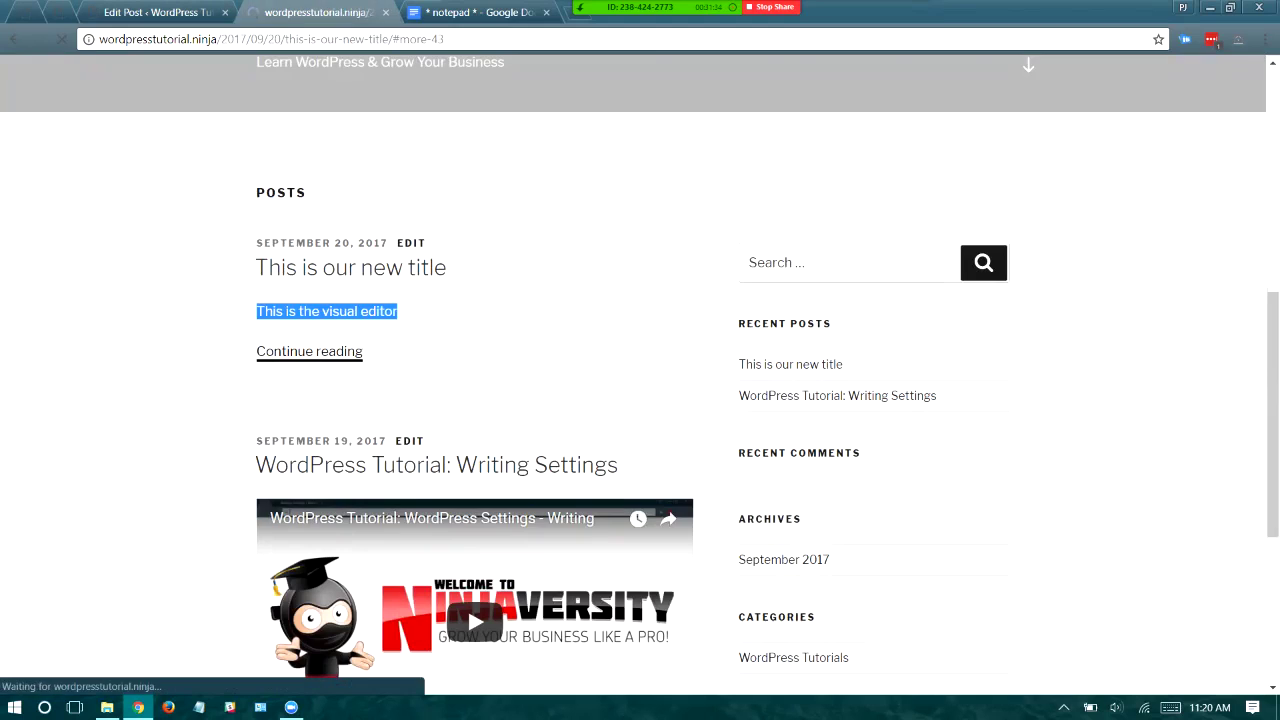
pyautogui.scroll(1, 640, 380)
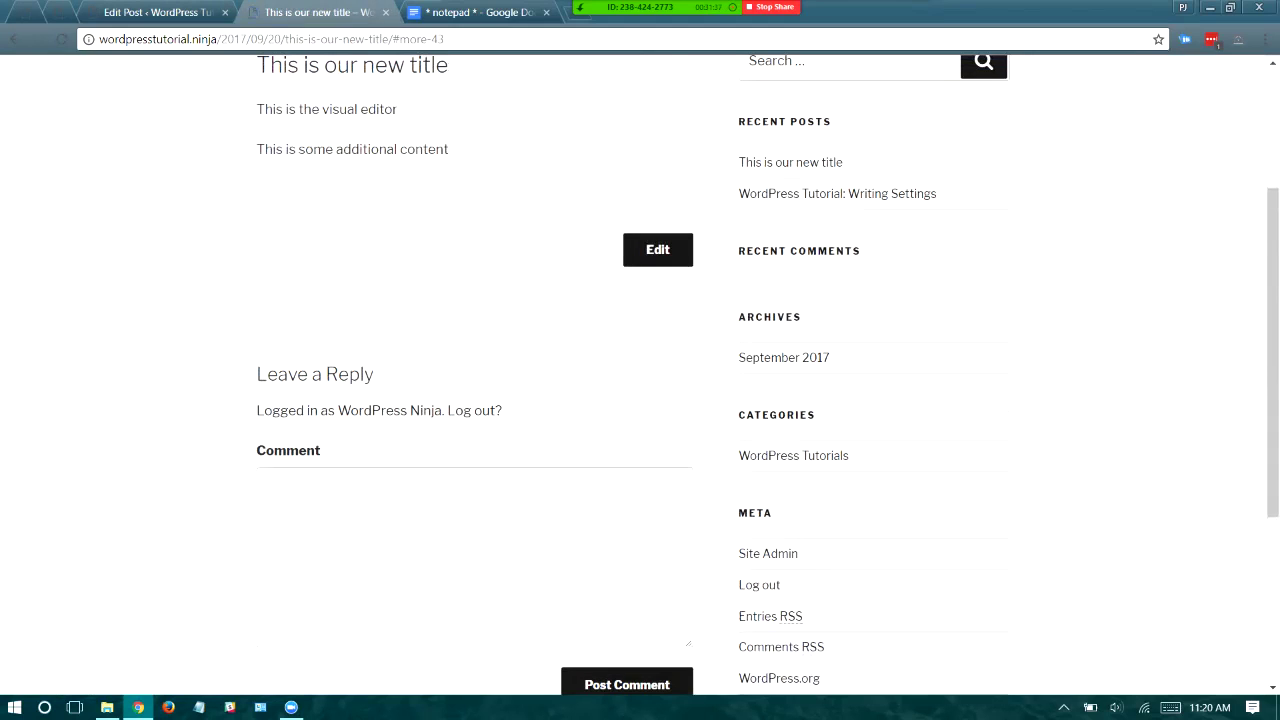
pyautogui.moveTo(257, 149); pyautogui.dragTo(451, 149)
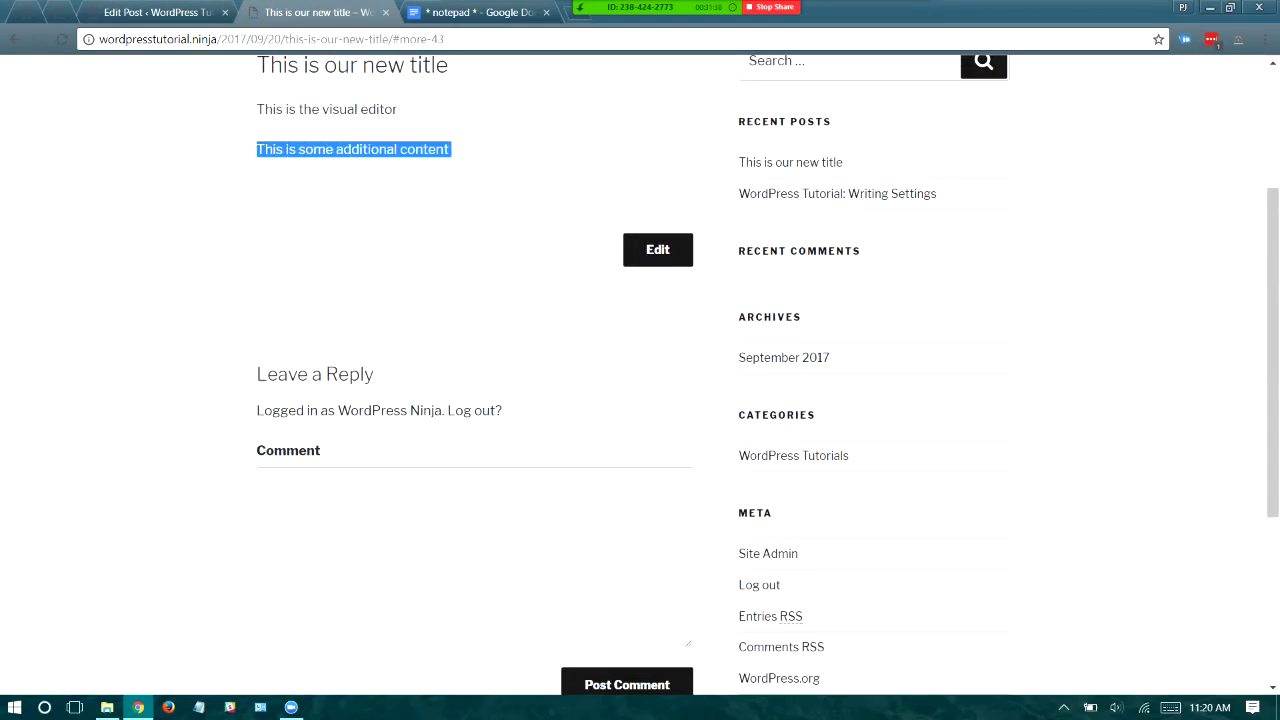
pyautogui.scroll(3, 640, 380)
pyautogui.click(160, 12)
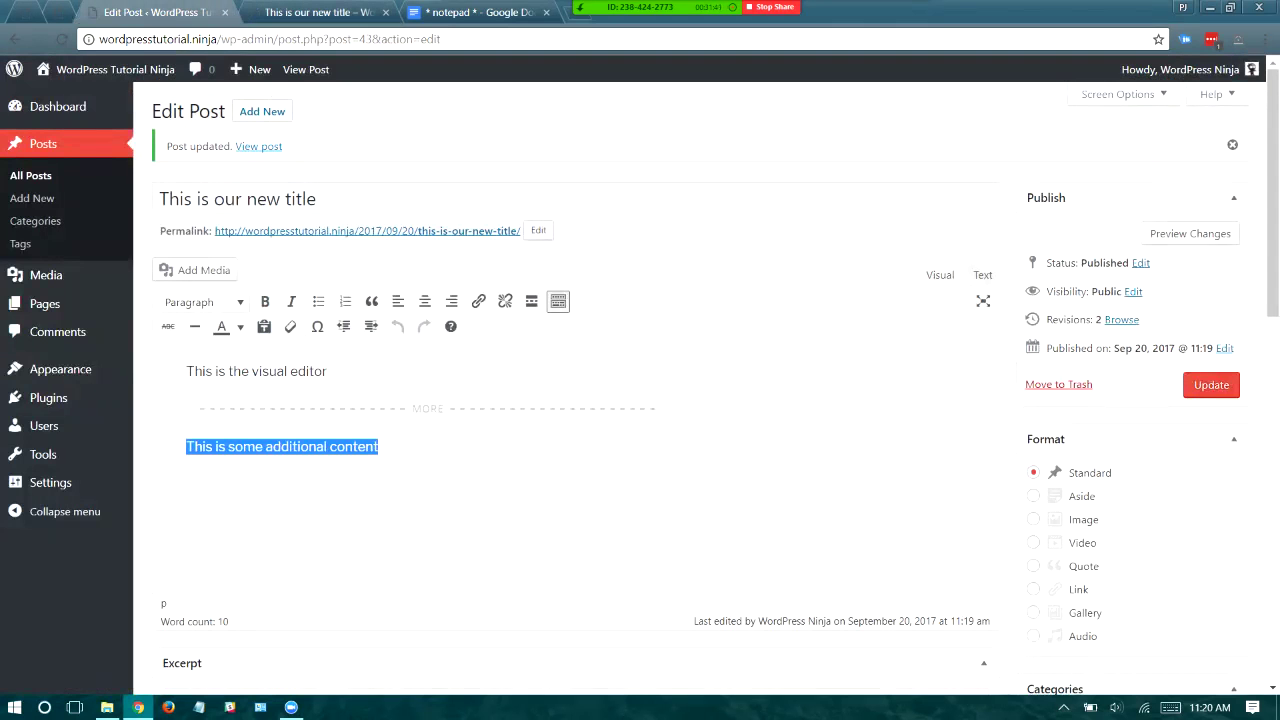
# Step: Select the read-more break and delete it
pyautogui.click(327, 371)
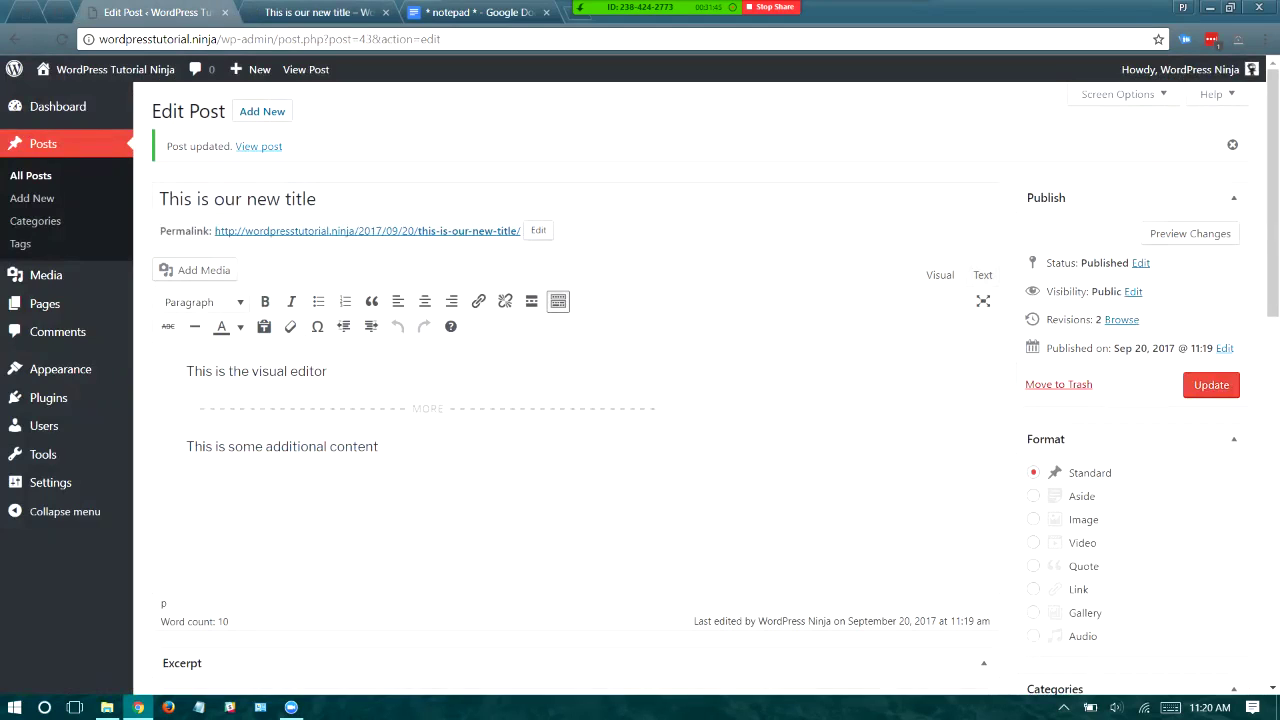
pyautogui.click(428, 409)
pyautogui.click(327, 371)
pyautogui.click(428, 409)
pyautogui.click(197, 409)
pyautogui.click(427, 409)
pyautogui.press('Delete')
# Step: Delete the 'This is some additional content' paragraph and toggle the second toolbar row off and on
pyautogui.hotkey('shift', 'Down')
pyautogui.hotkey('shift', 'End')
pyautogui.press('BackSpace')
pyautogui.press('BackSpace')
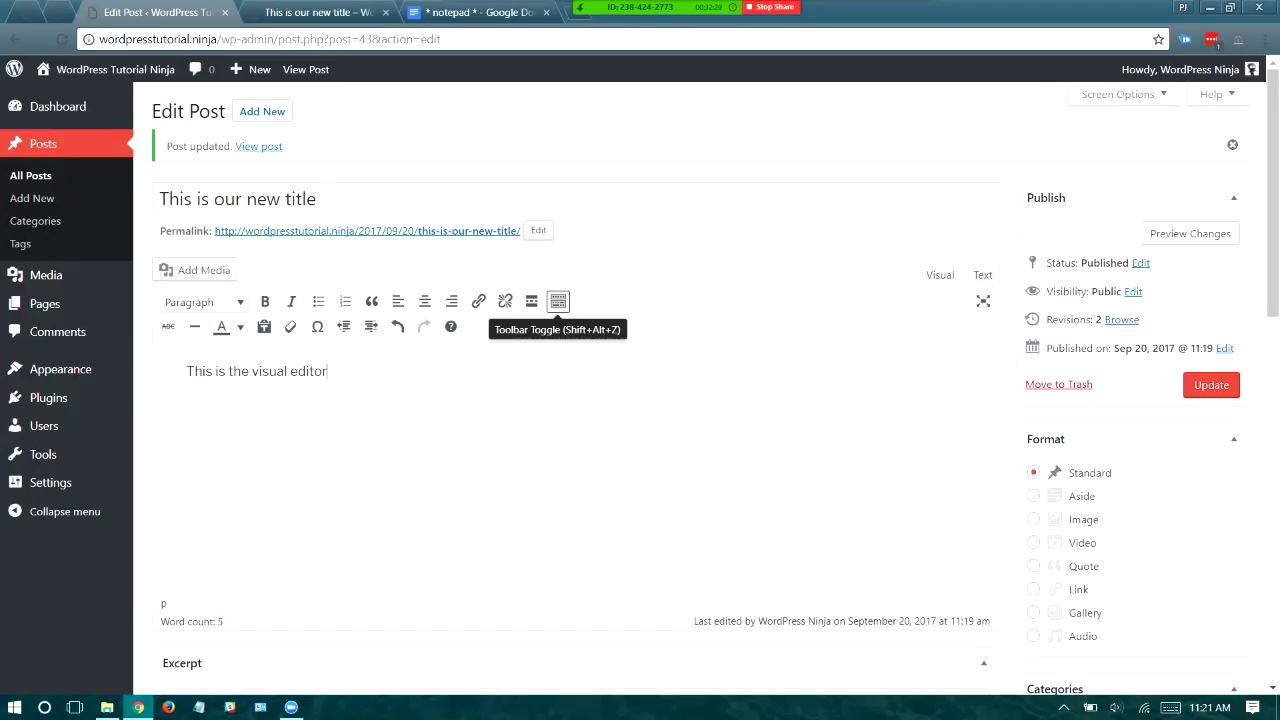
pyautogui.click(558, 301)
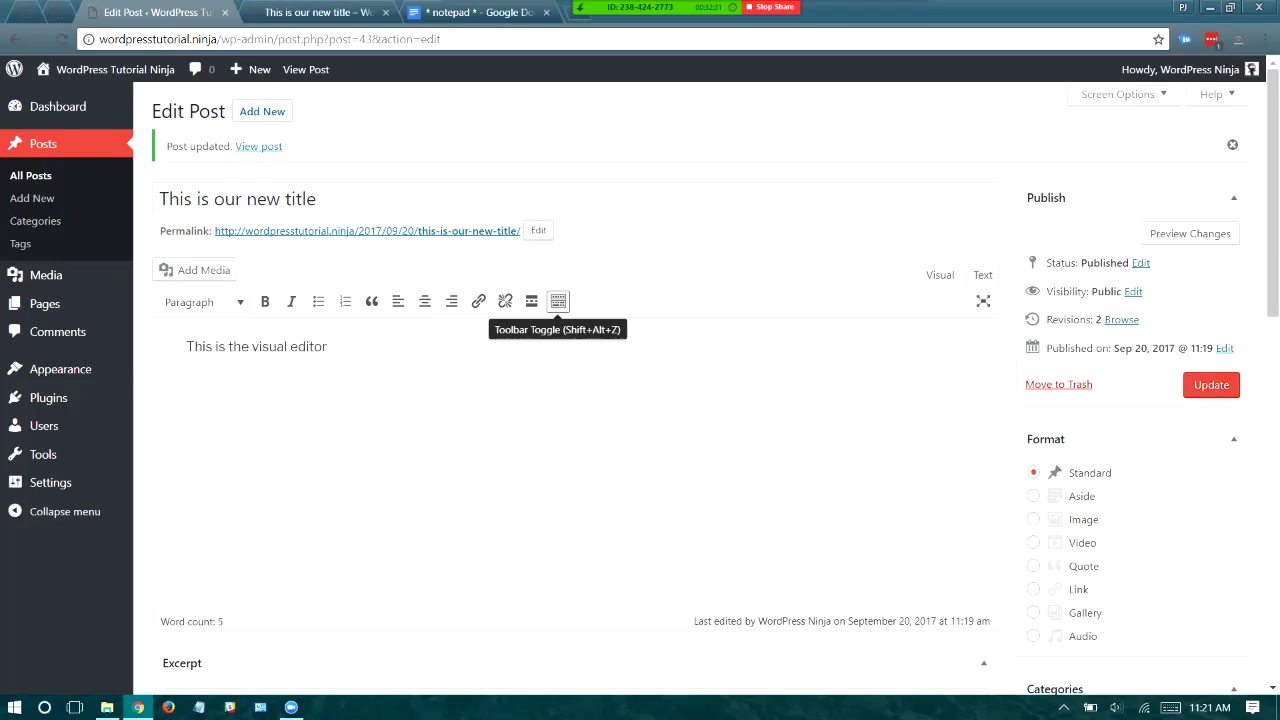
pyautogui.click(558, 301)
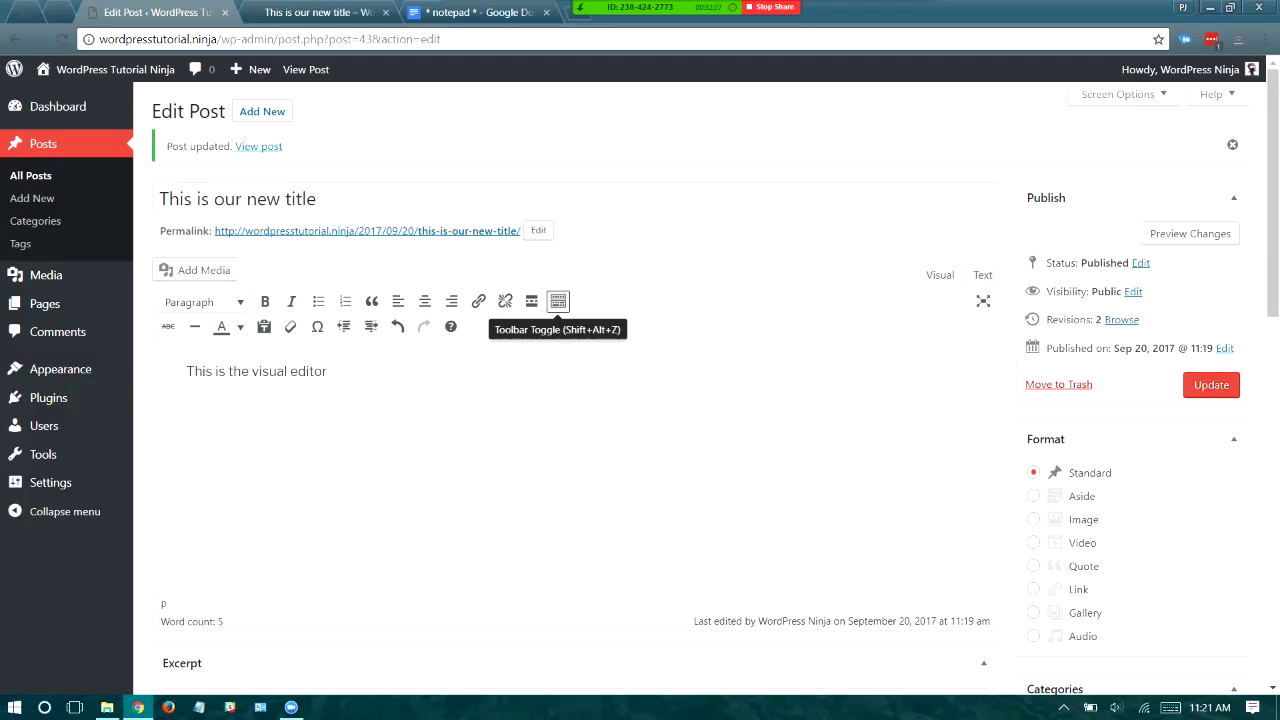
pyautogui.click(558, 301)
pyautogui.click(558, 301)
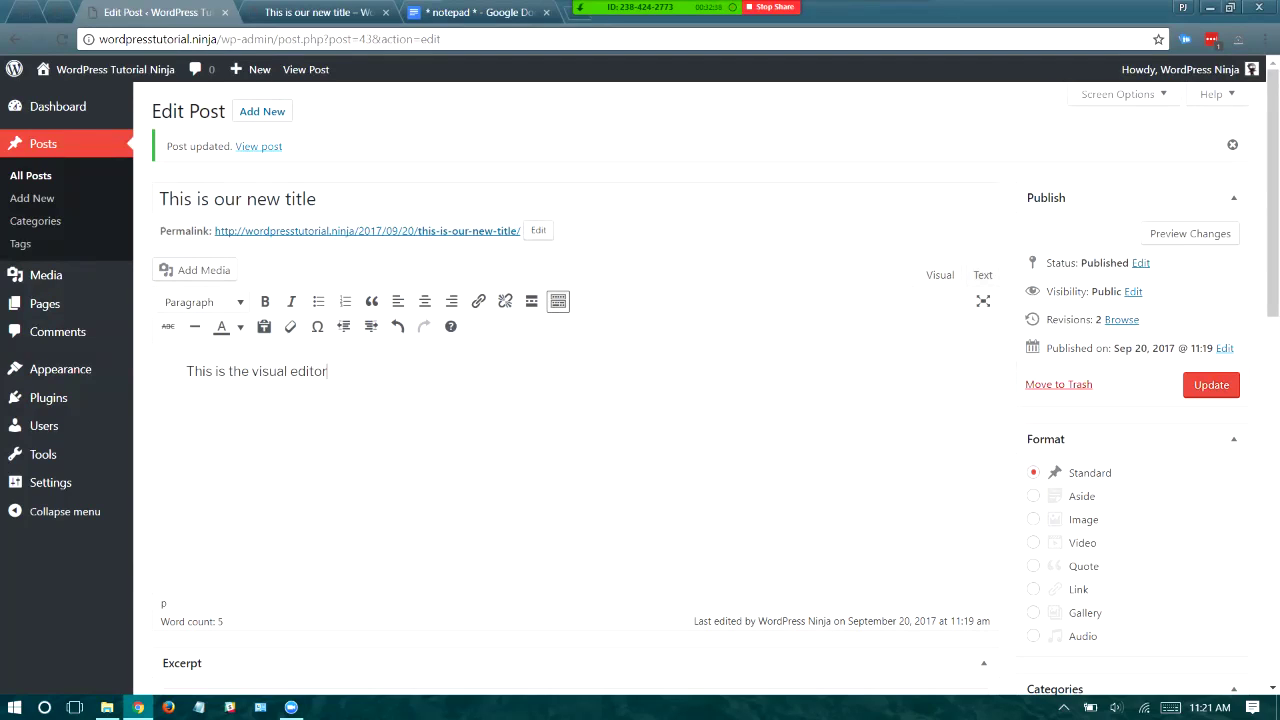
# Step: Strike through 'This is the visual editor' and insert a horizontal line below it
pyautogui.tripleClick(249, 371)
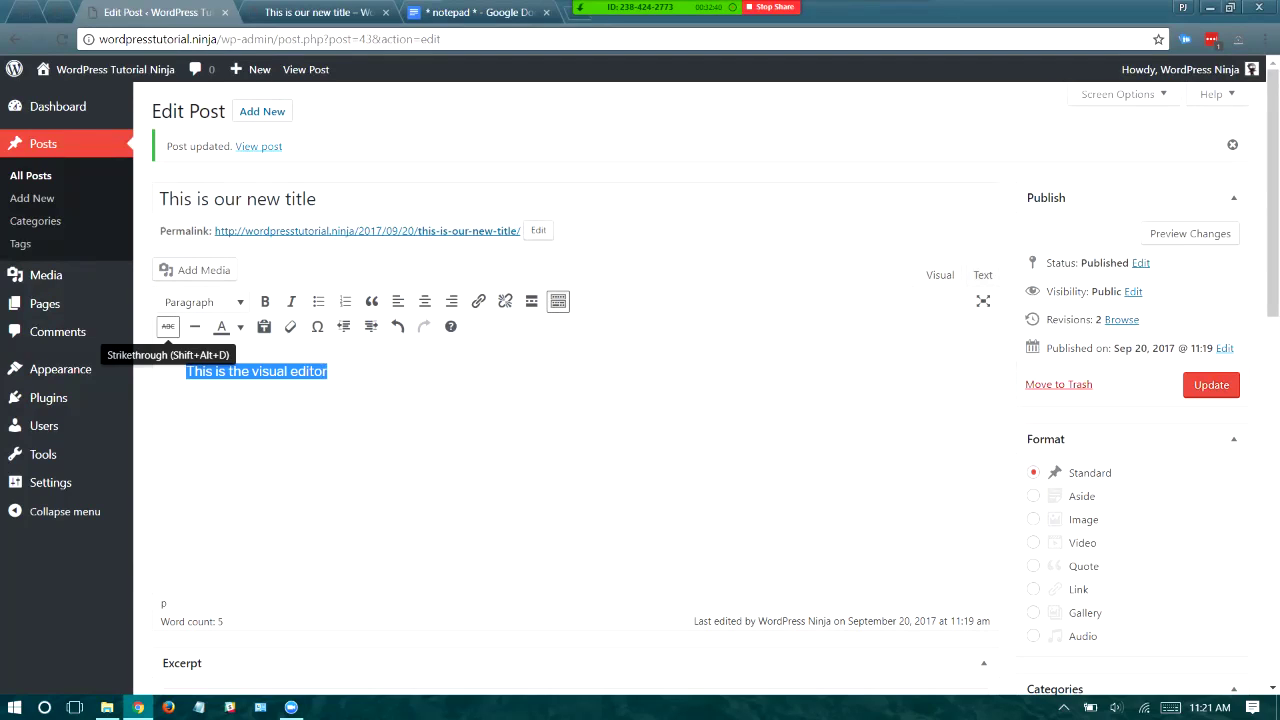
pyautogui.click(168, 326)
pyautogui.press('Return')
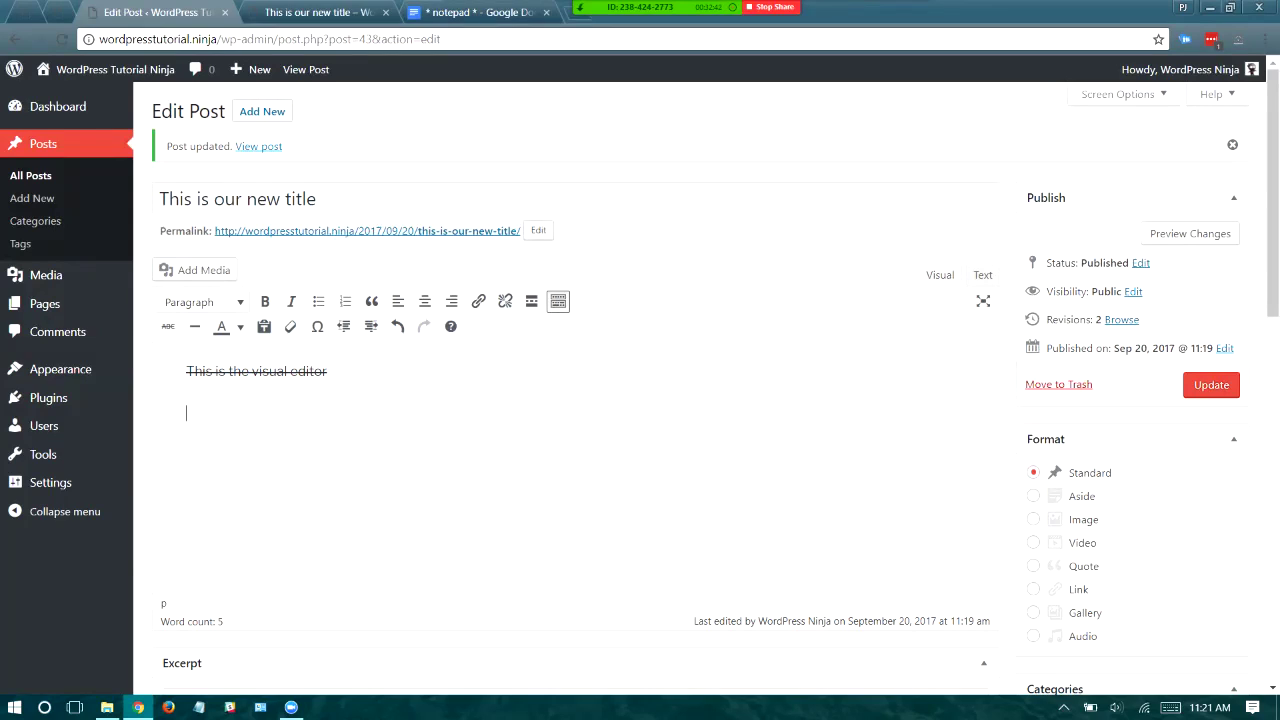
pyautogui.click(195, 326)
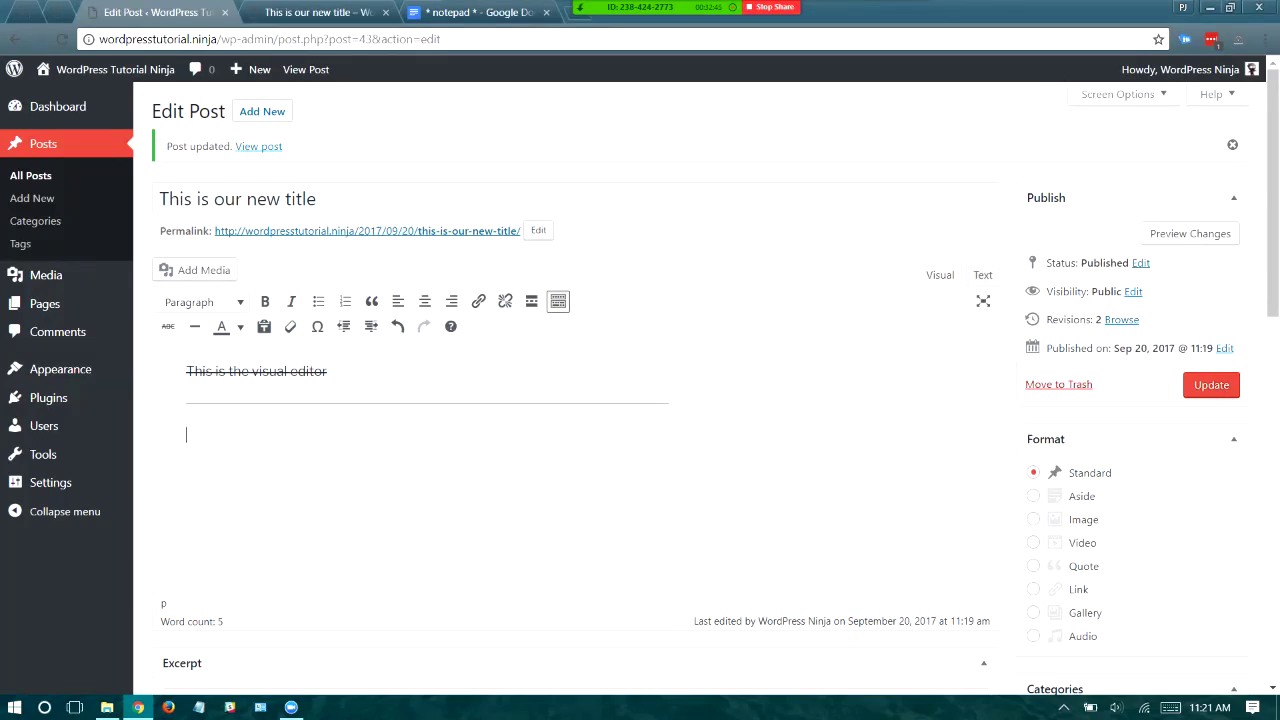
# Step: Colour the struck-through line orange
pyautogui.click(240, 327)
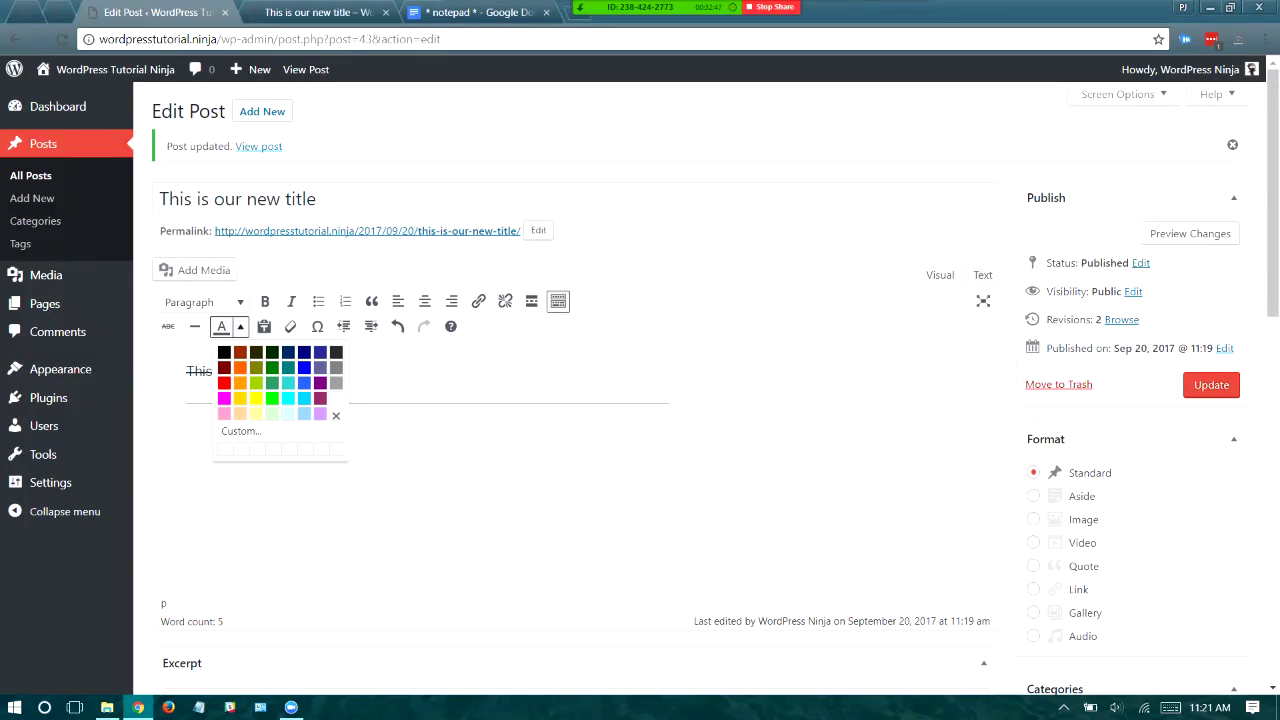
pyautogui.moveTo(186, 371); pyautogui.dragTo(328, 371)
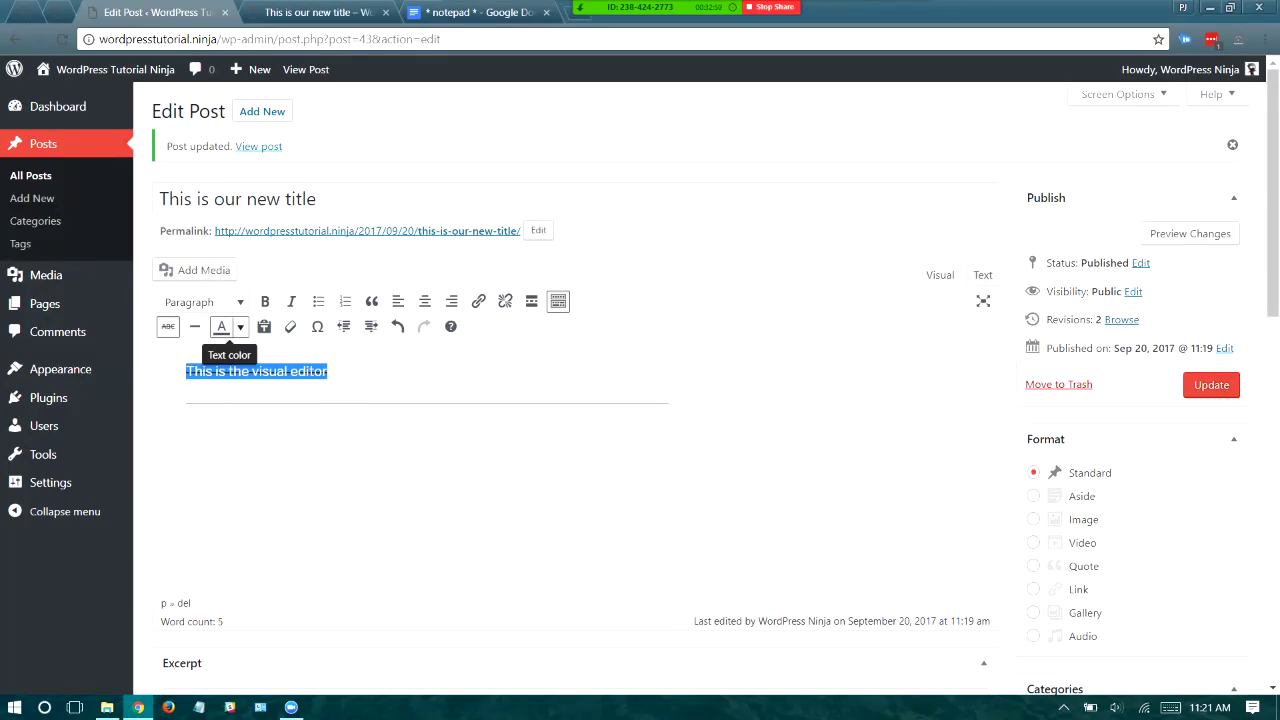
pyautogui.click(240, 327)
pyautogui.click(240, 367)
pyautogui.click(190, 414)
pyautogui.click(251, 371)
pyautogui.doubleClick(253, 371)
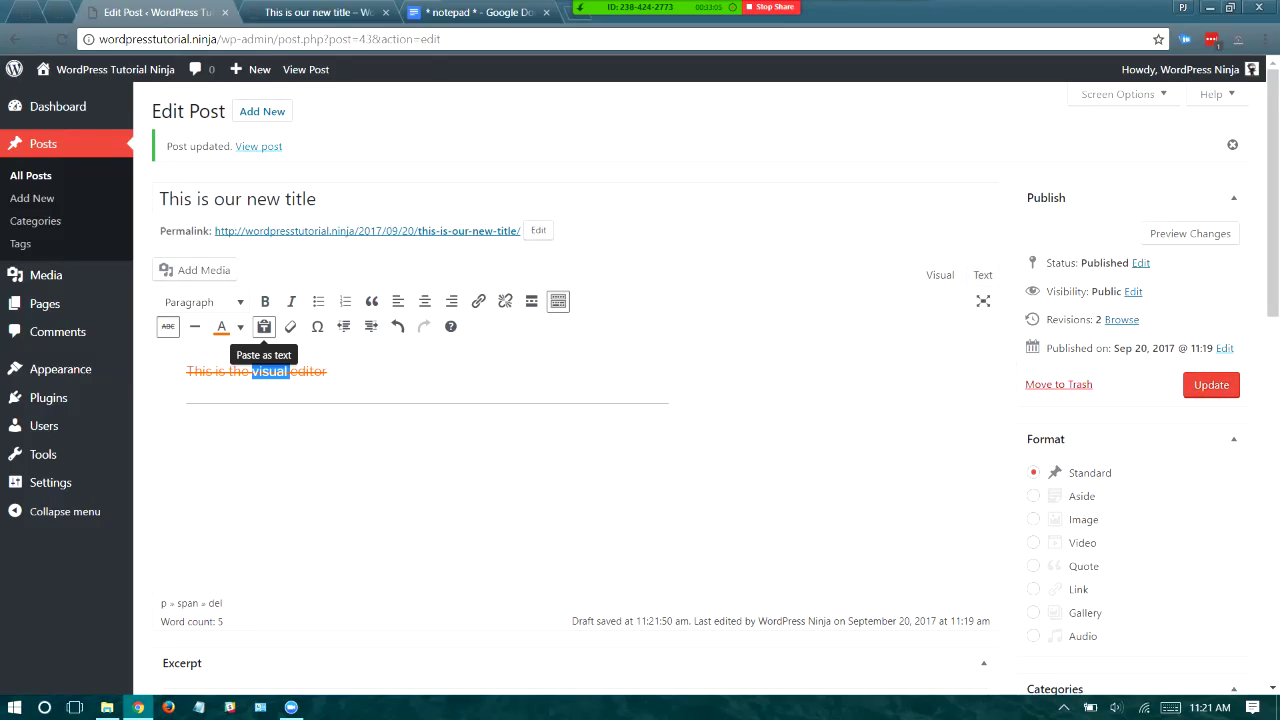
# Step: Delete the horizontal rule and undo the orange colour and strikethrough
pyautogui.click(186, 434)
pyautogui.press('BackSpace')
pyautogui.press('BackSpace')
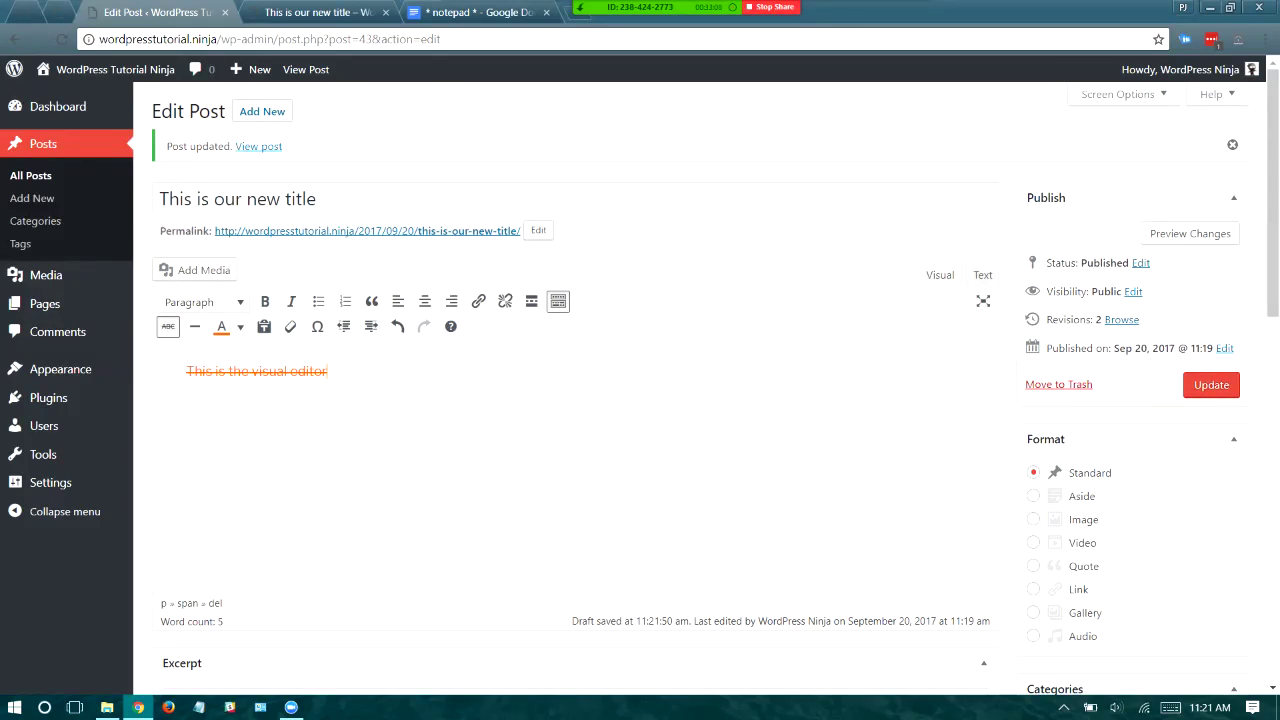
pyautogui.hotkey('ctrl', 'z')
pyautogui.hotkey('ctrl', 'z')
pyautogui.hotkey('ctrl', 'z')
pyautogui.hotkey('ctrl', 'z')
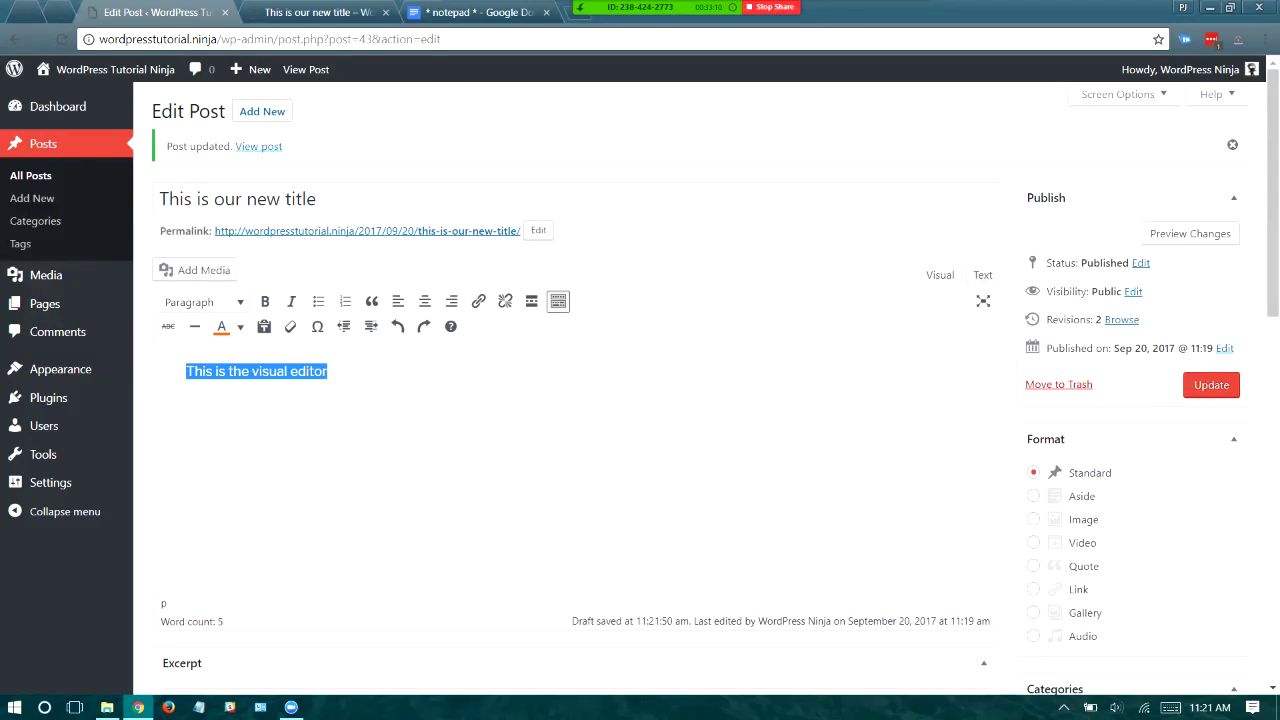
pyautogui.click(328, 371)
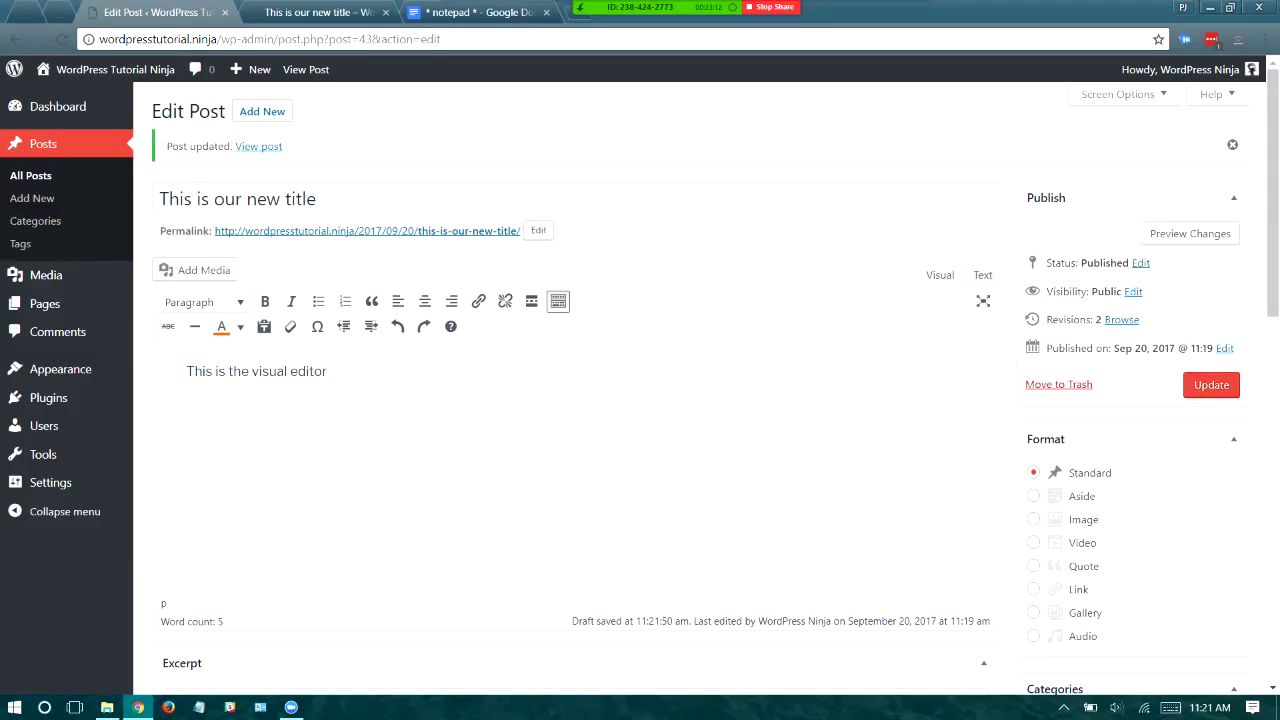
# Step: Cycle 'This is the visual editor' through Heading 1, 2, 3 and 4, ending on Heading 5
pyautogui.press('Return')
pyautogui.press('Return')
pyautogui.click(203, 302)
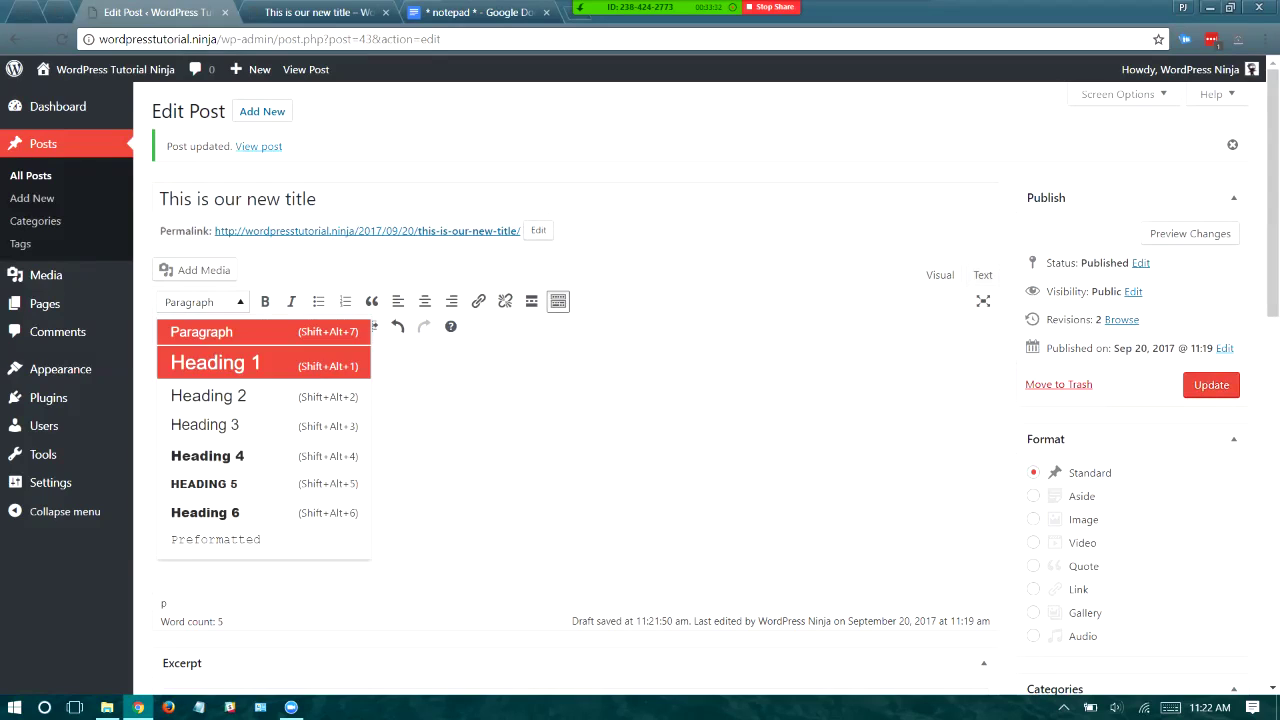
pyautogui.click(335, 372)
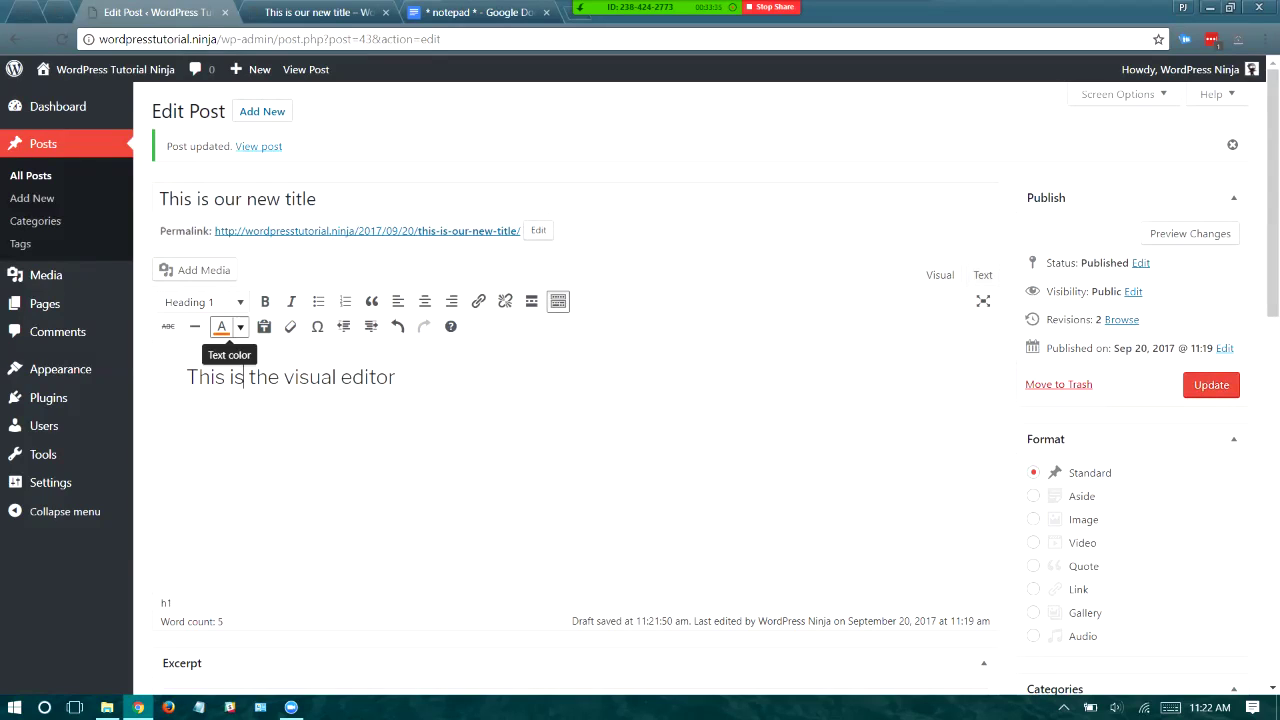
pyautogui.click(203, 302)
pyautogui.click(230, 395)
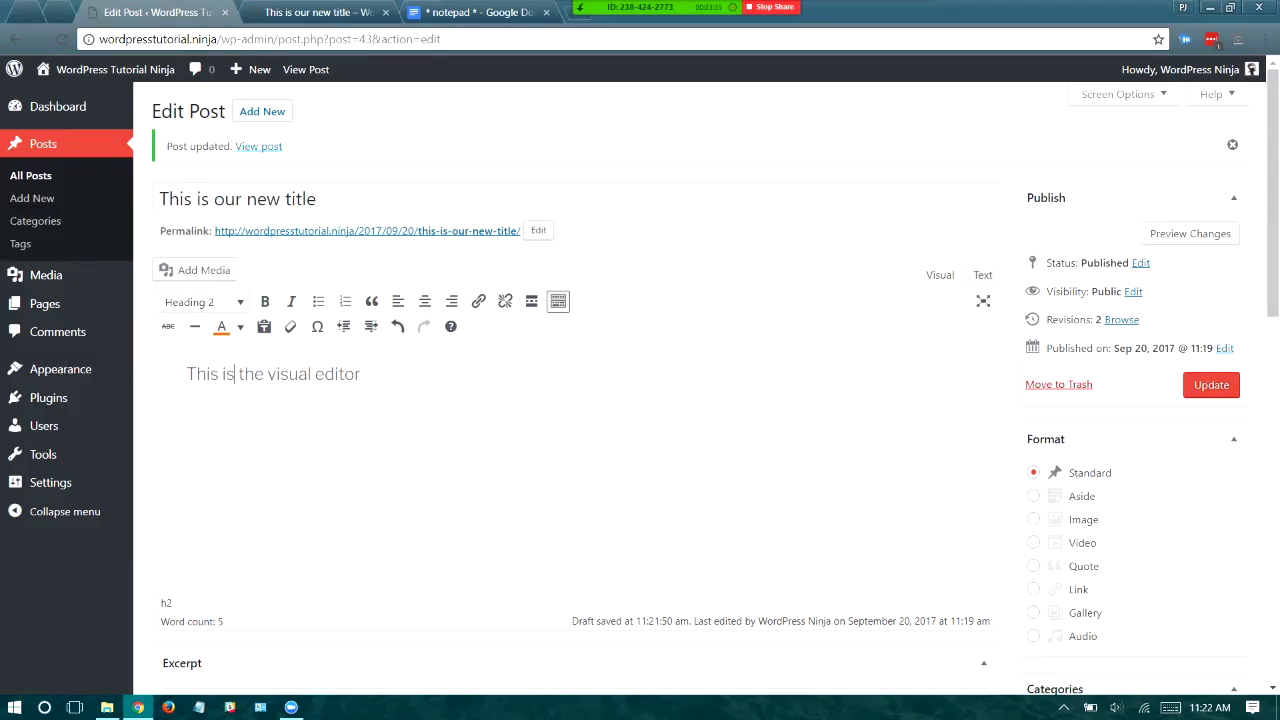
pyautogui.click(203, 302)
pyautogui.click(200, 423)
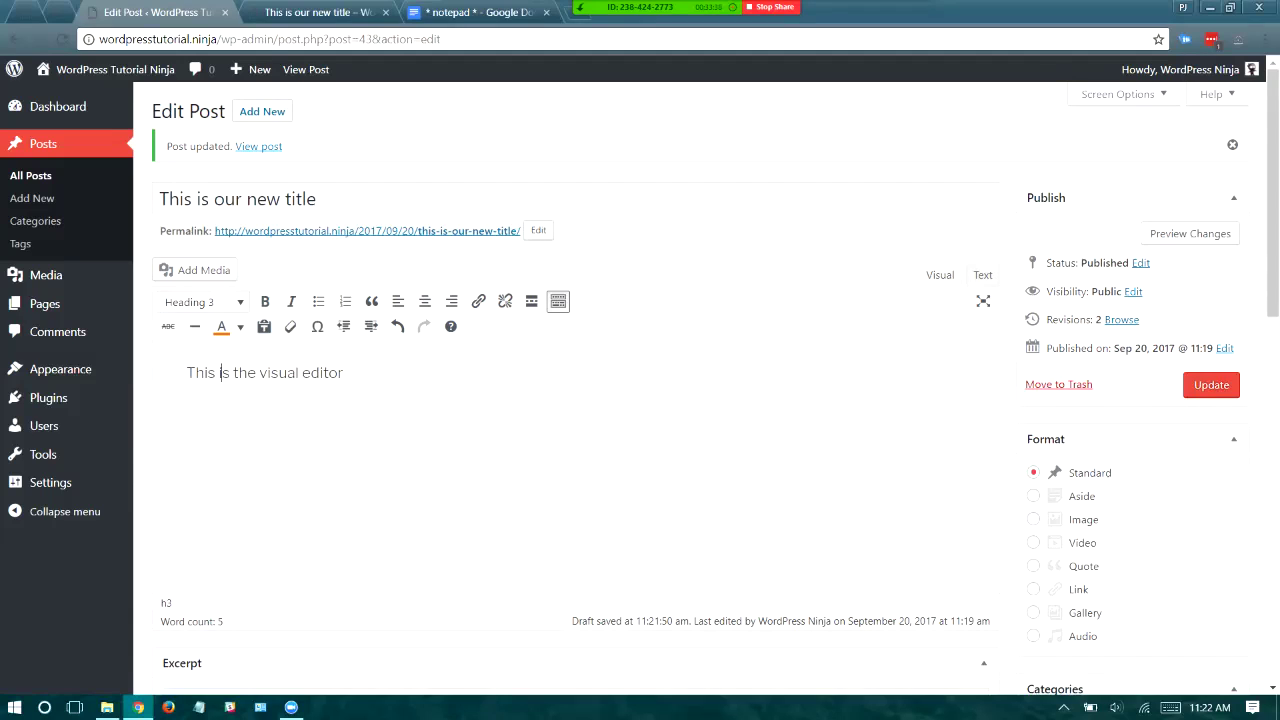
pyautogui.click(203, 302)
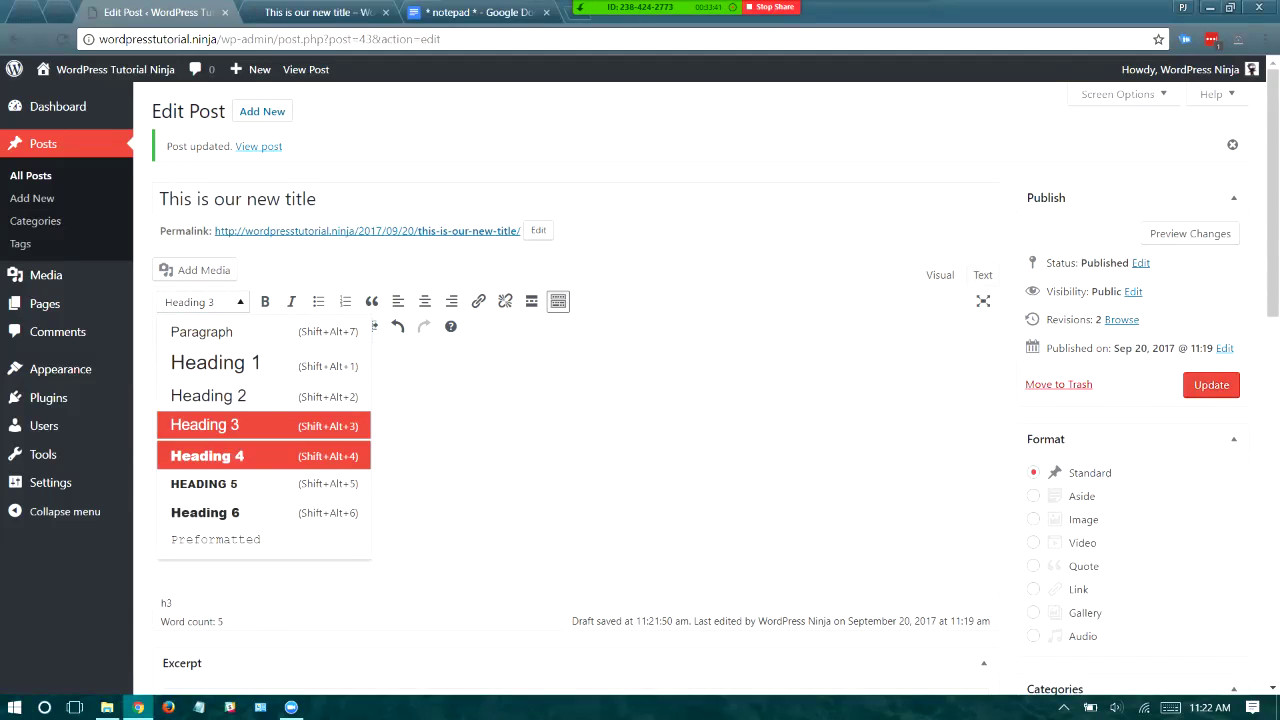
pyautogui.click(200, 454)
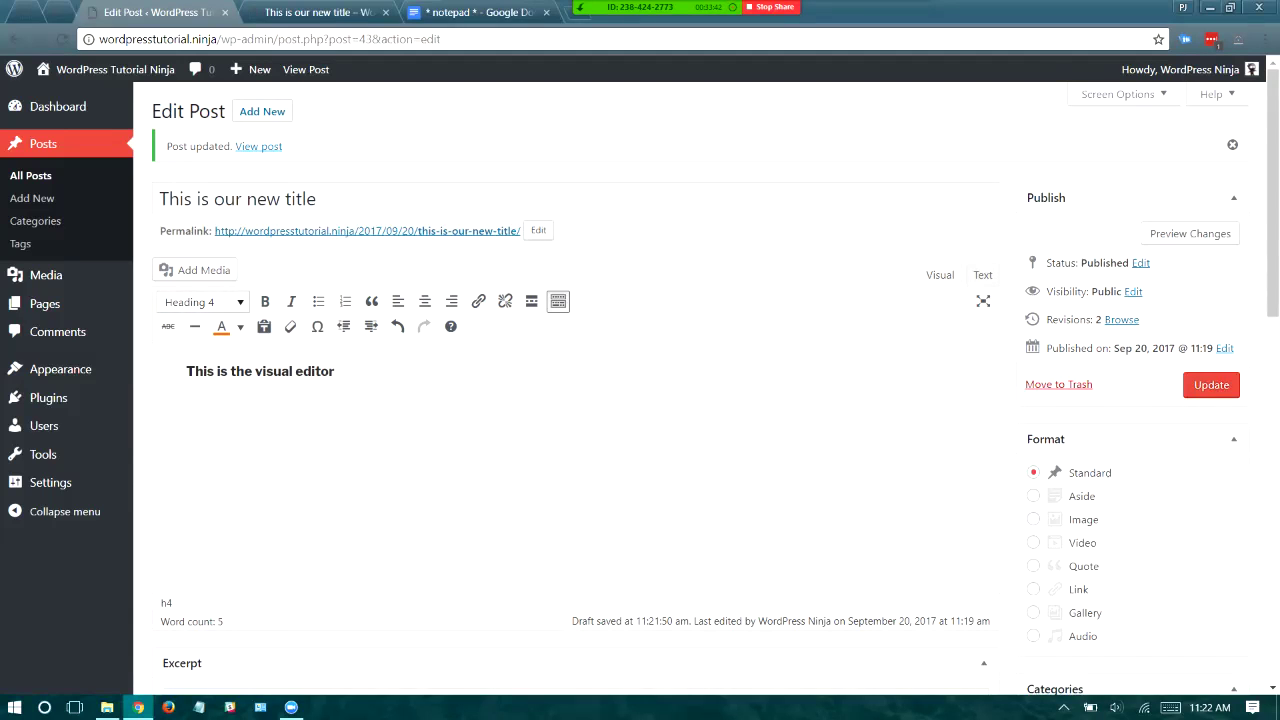
pyautogui.click(203, 302)
pyautogui.click(200, 483)
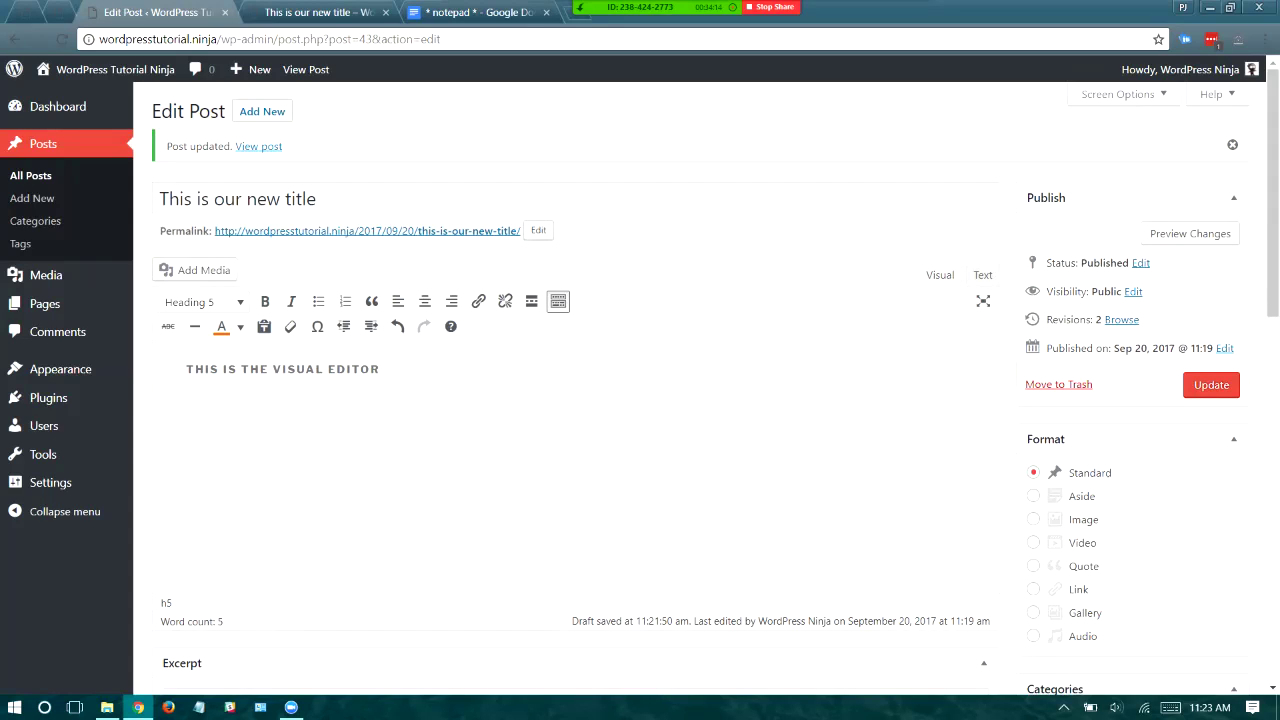
# Step: Close the Zoom chat and change the heading to Heading 6
pyautogui.press('Return')
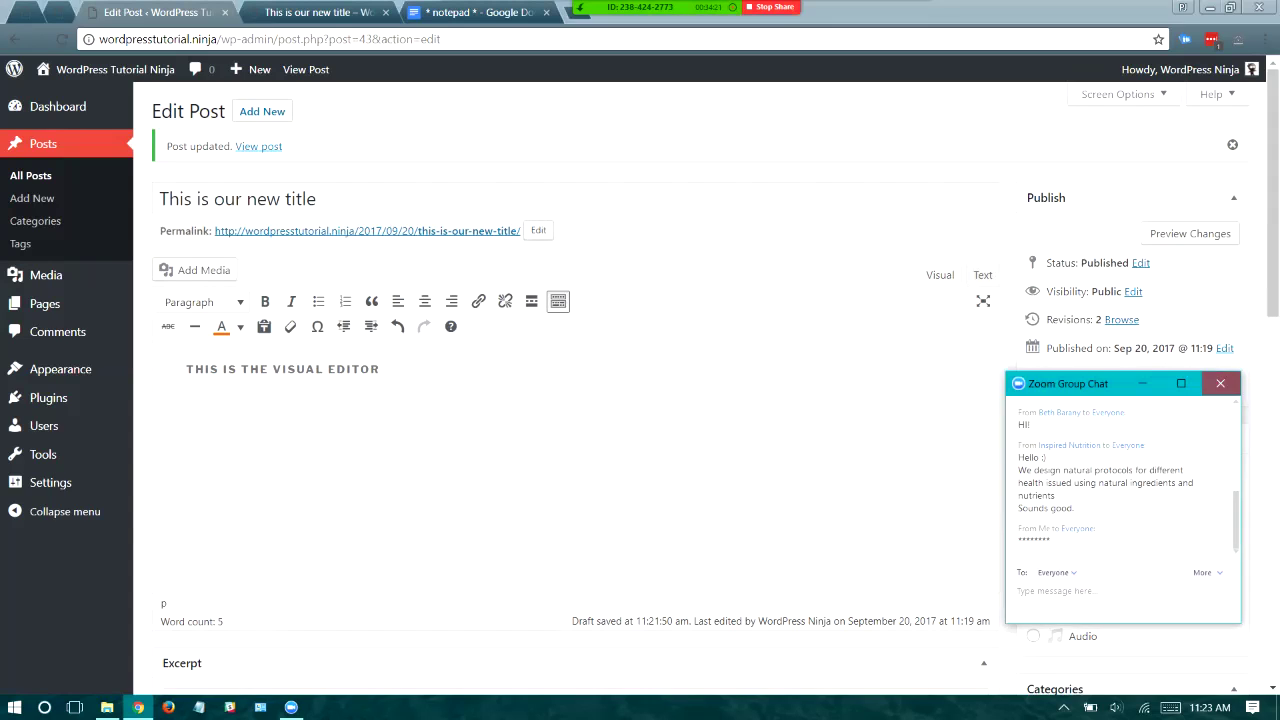
pyautogui.click(1220, 383)
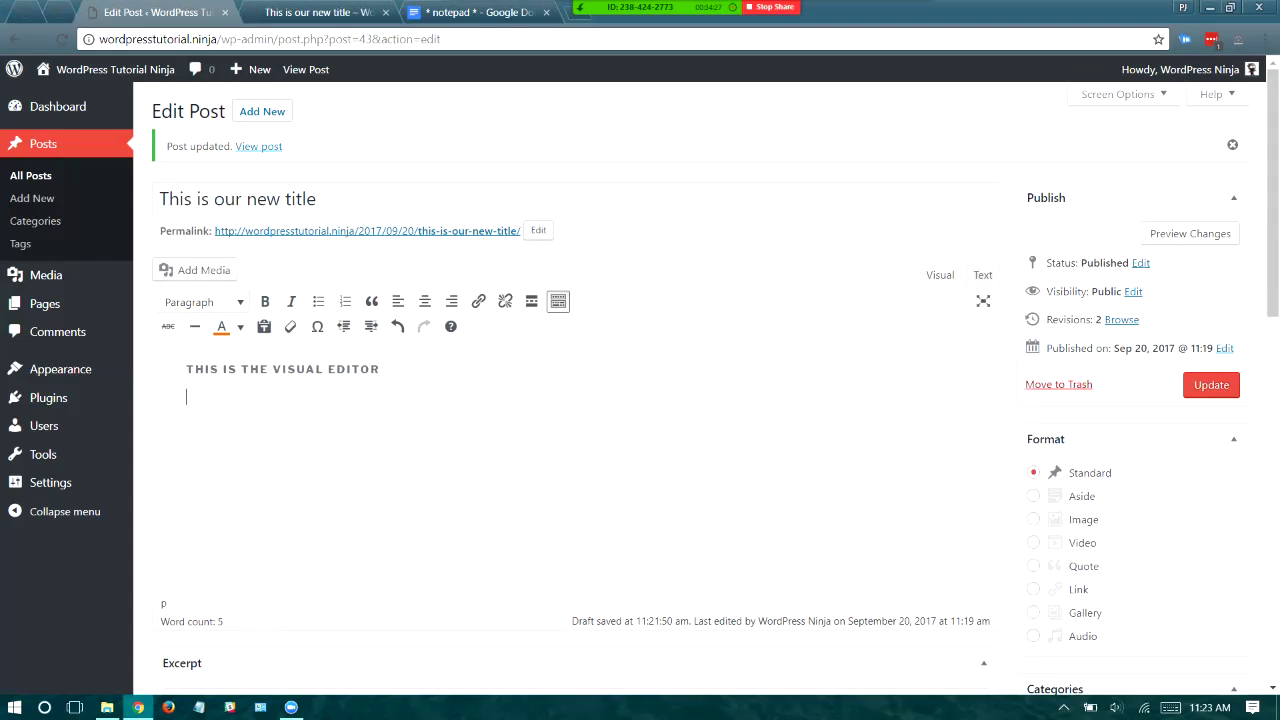
pyautogui.click(324, 369)
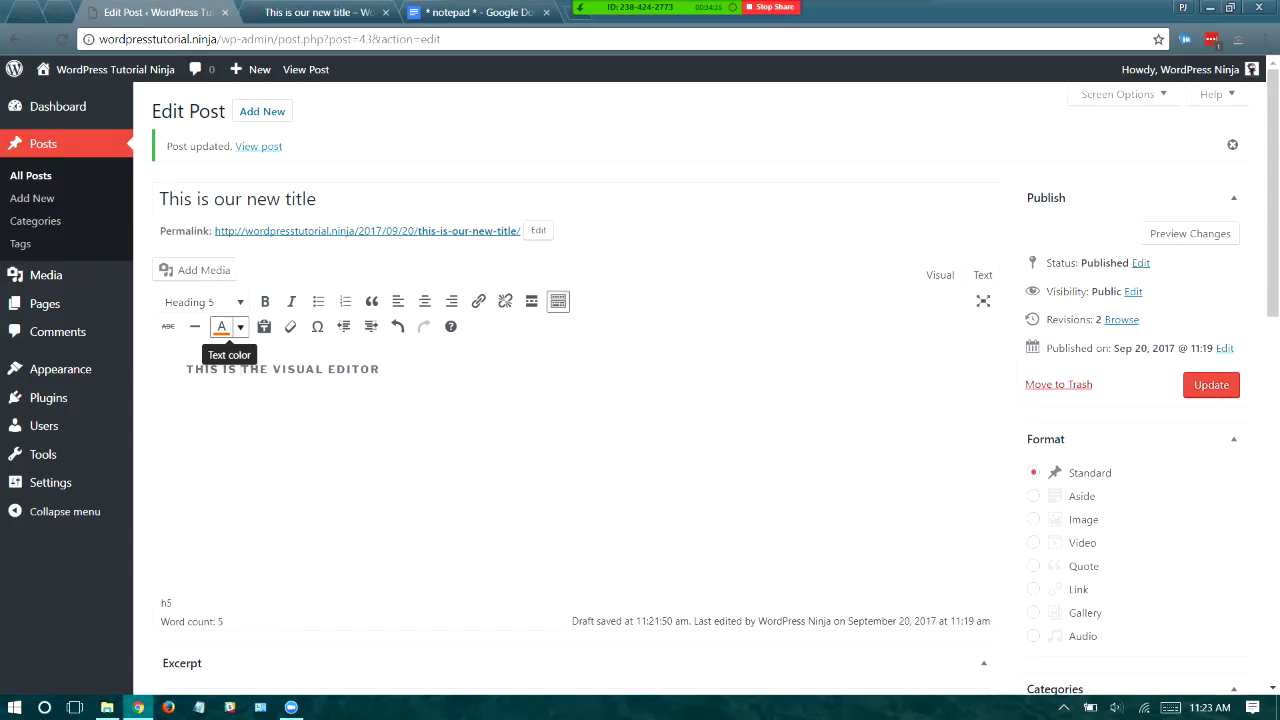
pyautogui.click(200, 302)
pyautogui.click(205, 512)
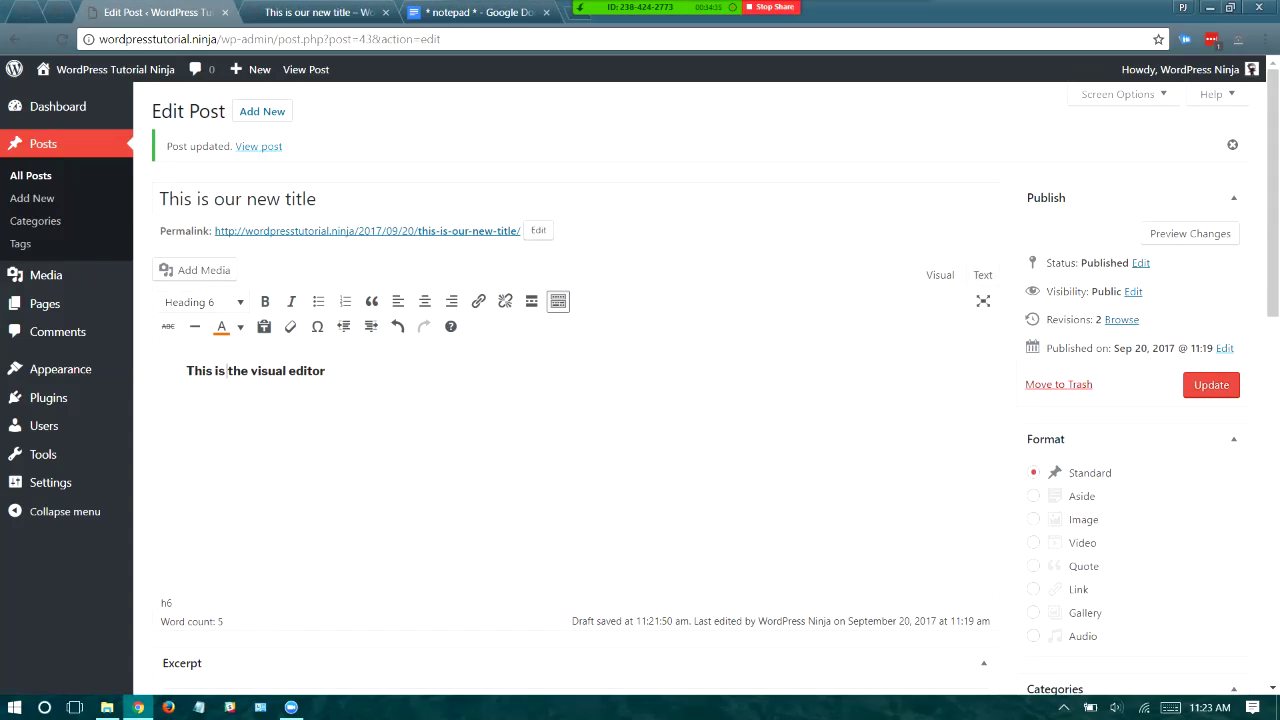
pyautogui.press('Return')
# Step: Set the line back to Paragraph format and view the post's raw HTML
pyautogui.click(227, 370)
pyautogui.click(202, 301)
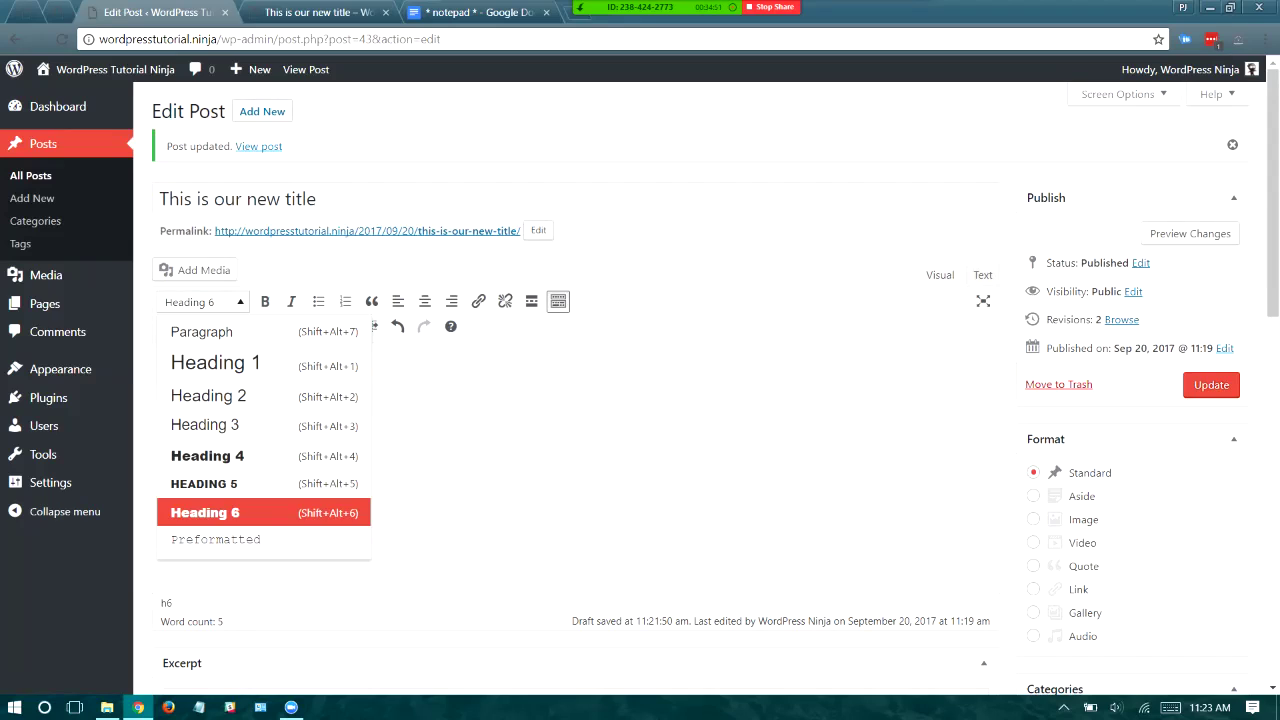
pyautogui.click(218, 332)
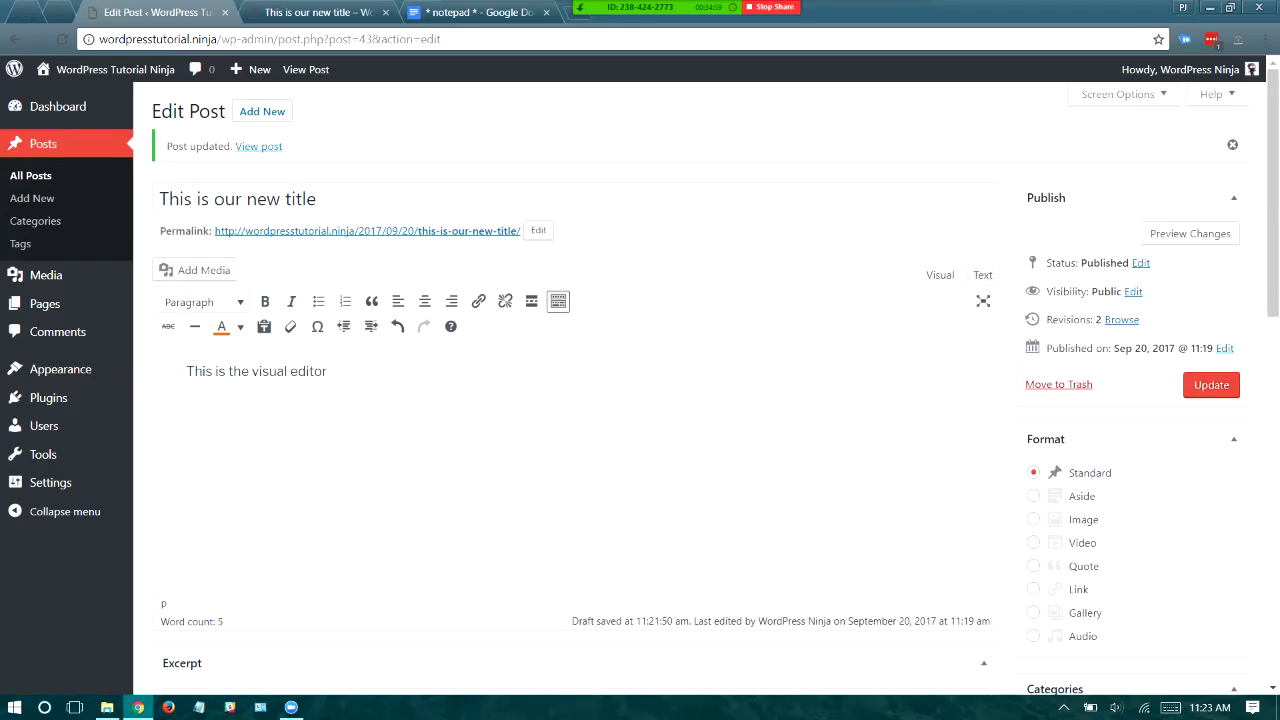
pyautogui.click(983, 274)
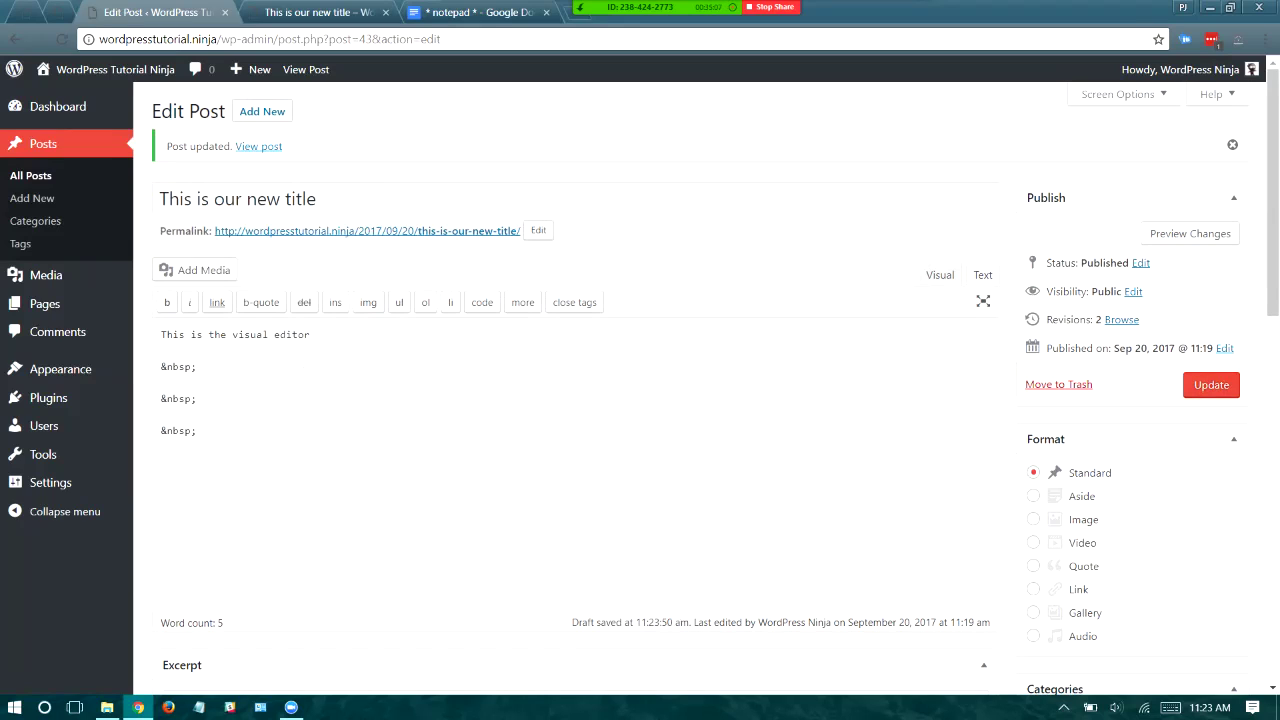
# Step: Make the line 'This is the visual editor' bold
pyautogui.click(162, 349)
pyautogui.tripleClick(200, 371)
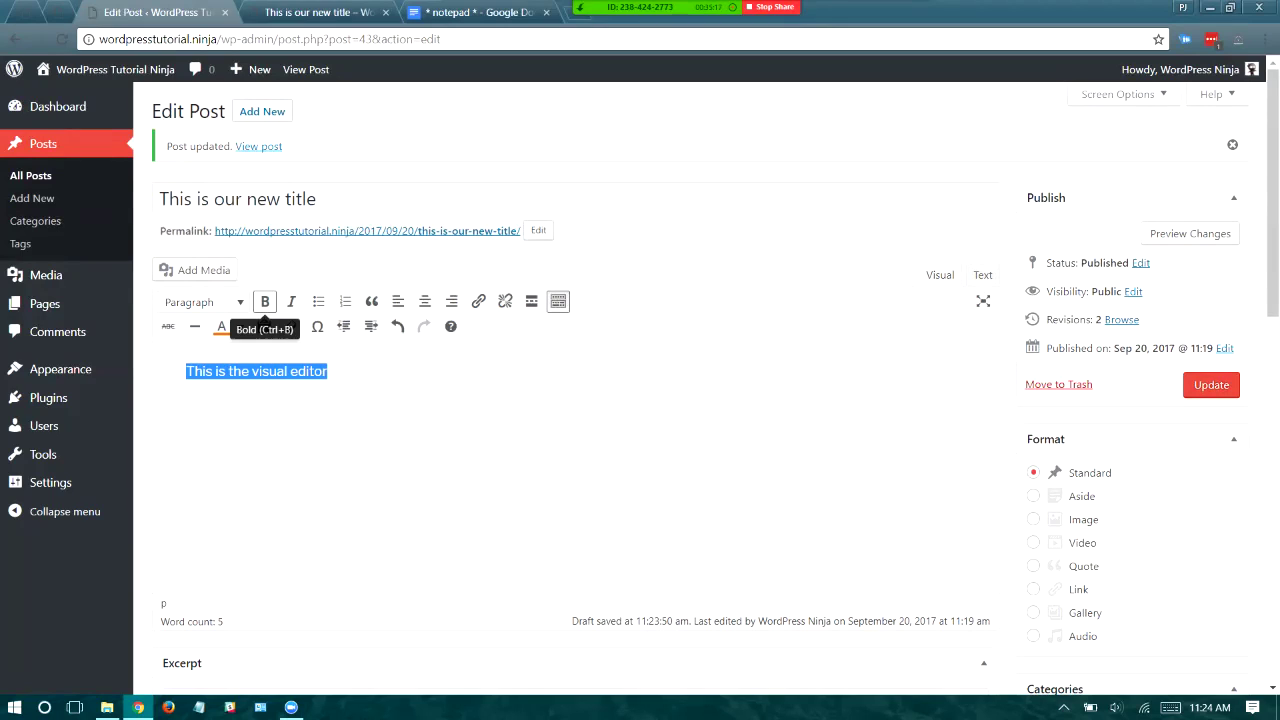
pyautogui.click(265, 301)
pyautogui.click(186, 413)
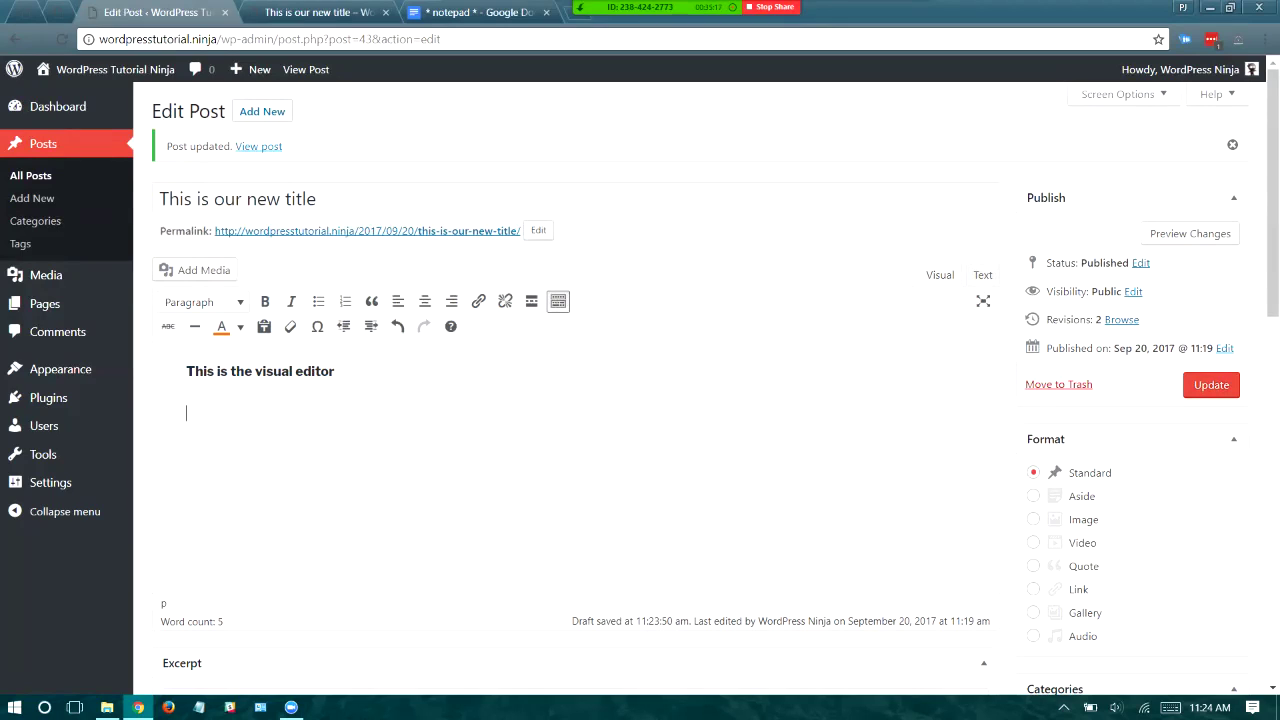
# Step: Add <em></em> after the opening strong tag in the HTML, then compare the Visual and Text views
pyautogui.click(983, 274)
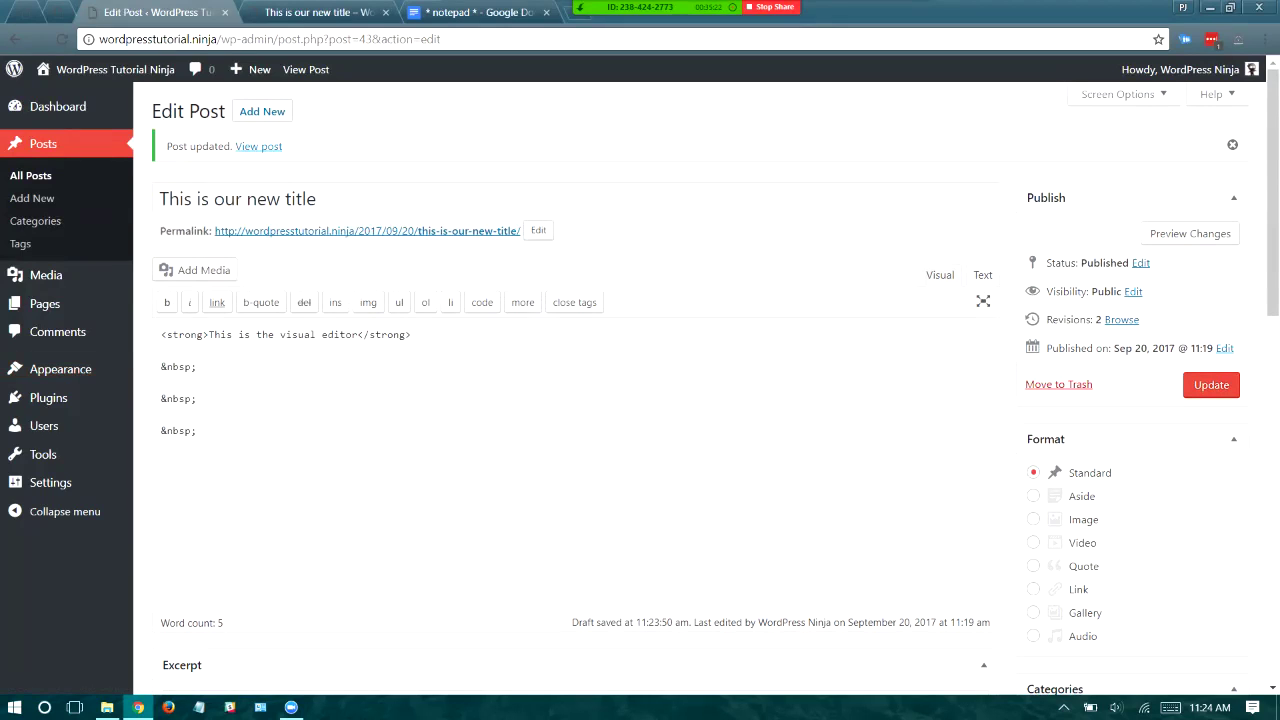
pyautogui.moveTo(161, 334); pyautogui.dragTo(209, 334)
pyautogui.click(386, 334)
pyautogui.write('<em>')
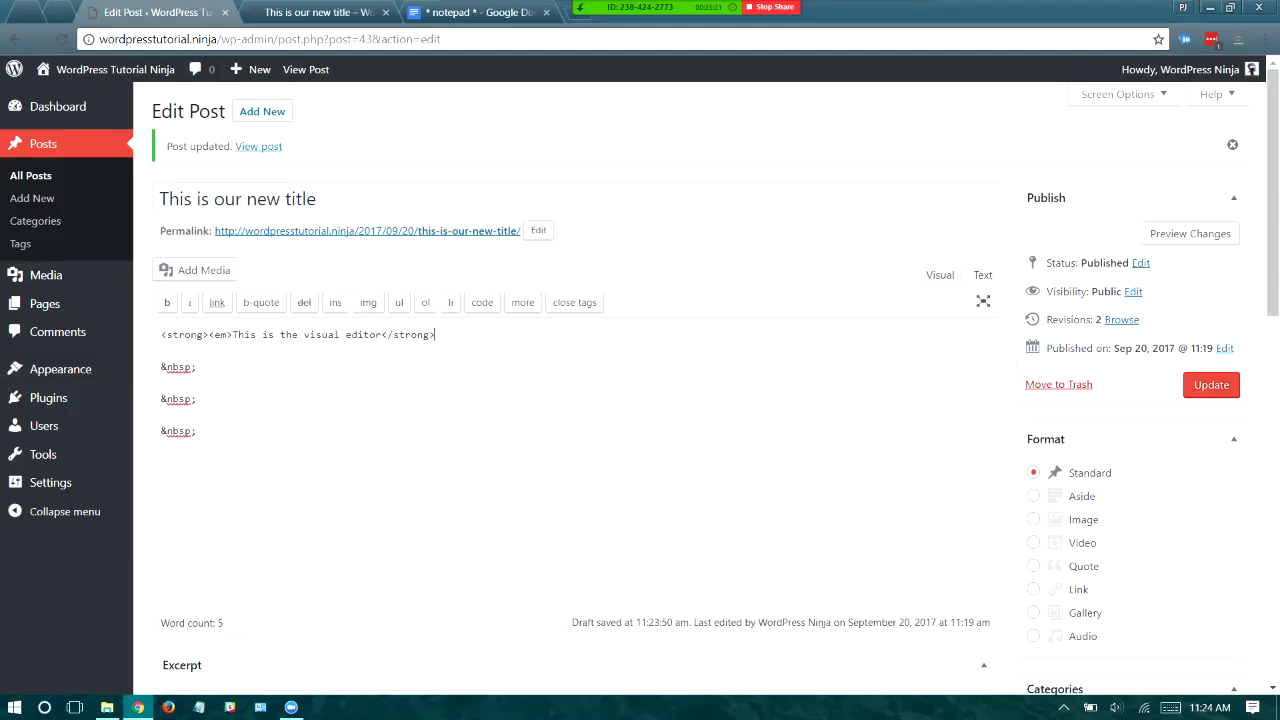
pyautogui.write('</em>')
pyautogui.click(940, 274)
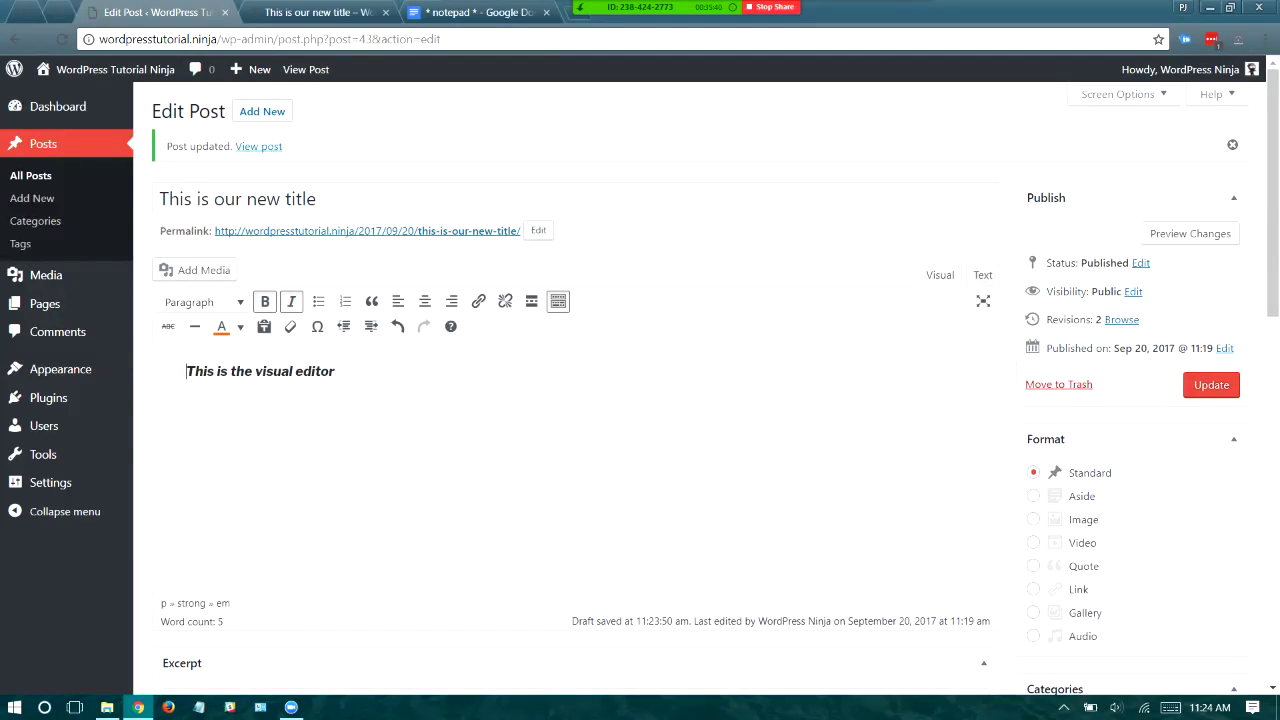
pyautogui.click(983, 274)
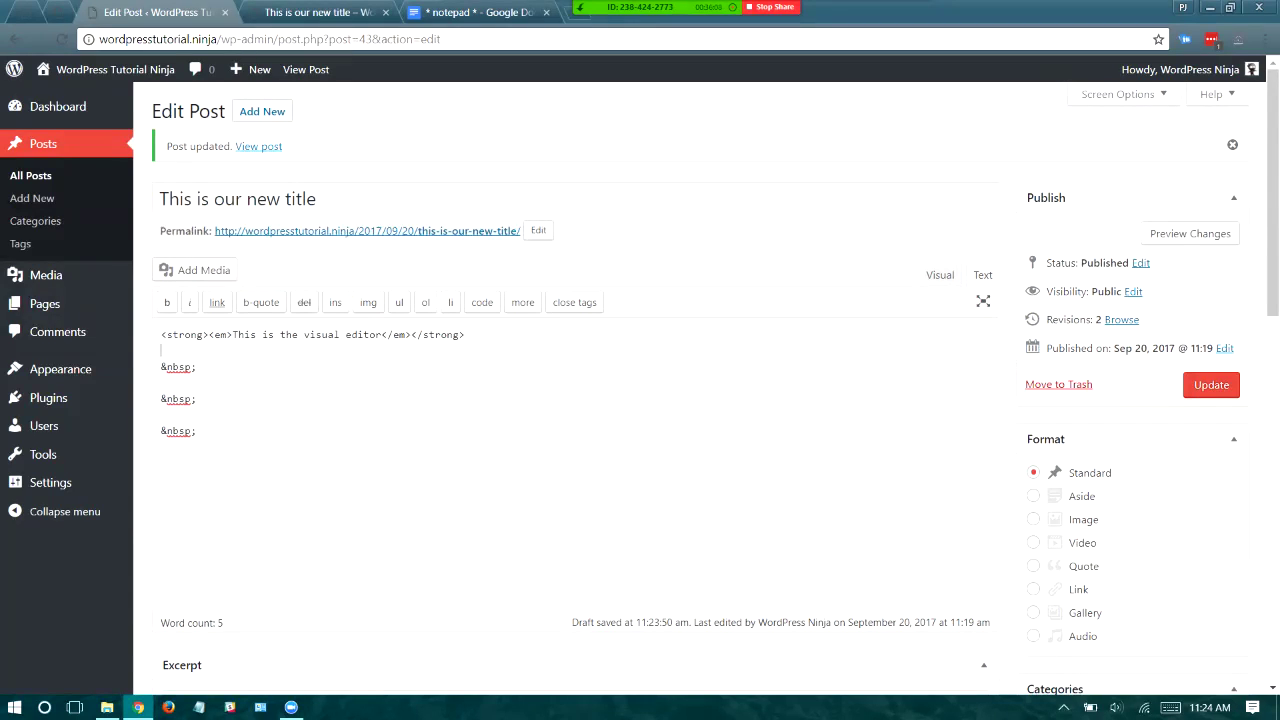
pyautogui.click(940, 274)
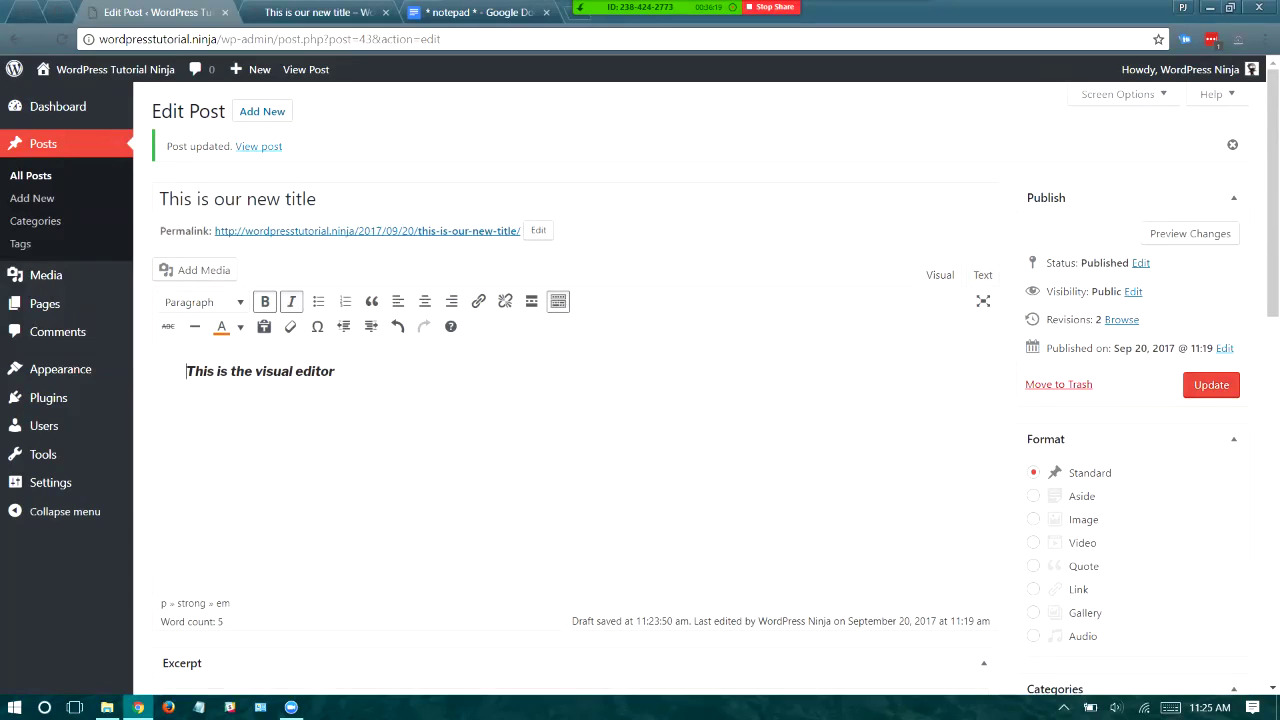
pyautogui.click(983, 274)
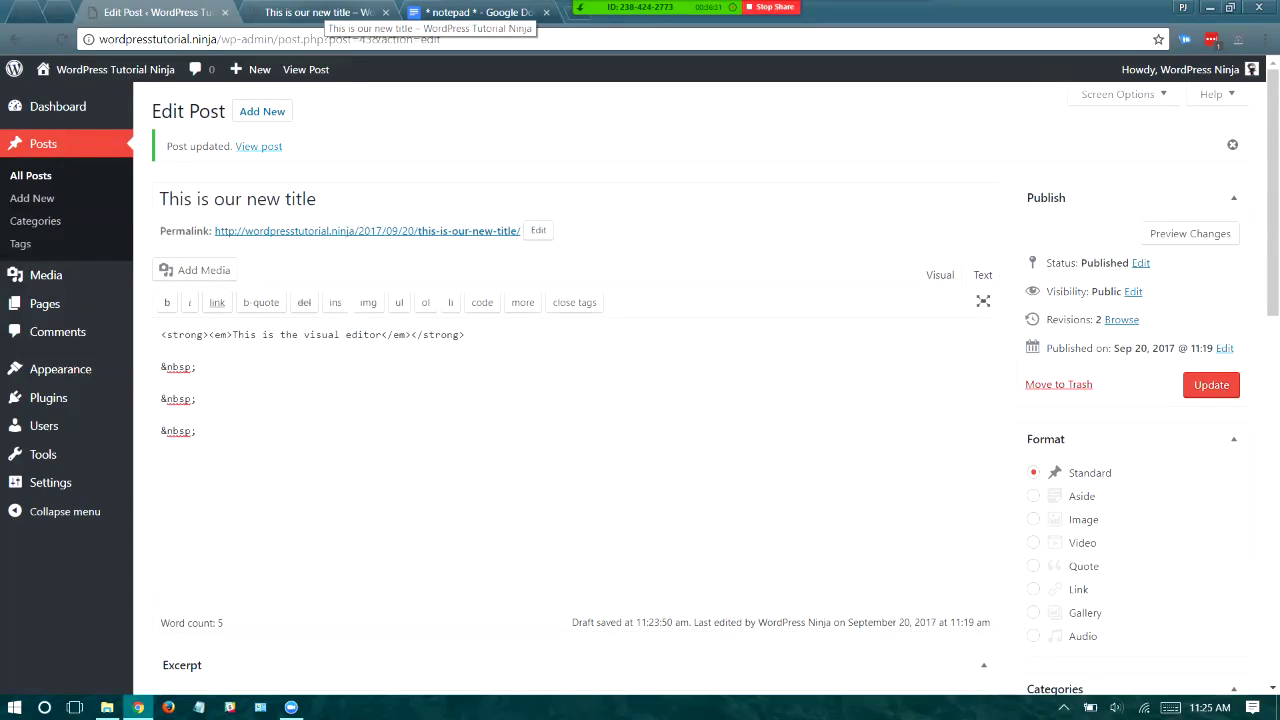
# Step: Inspect the three &nbsp; lines in the HTML, then return to Visual view below the bold italic line
pyautogui.moveTo(660, 8)
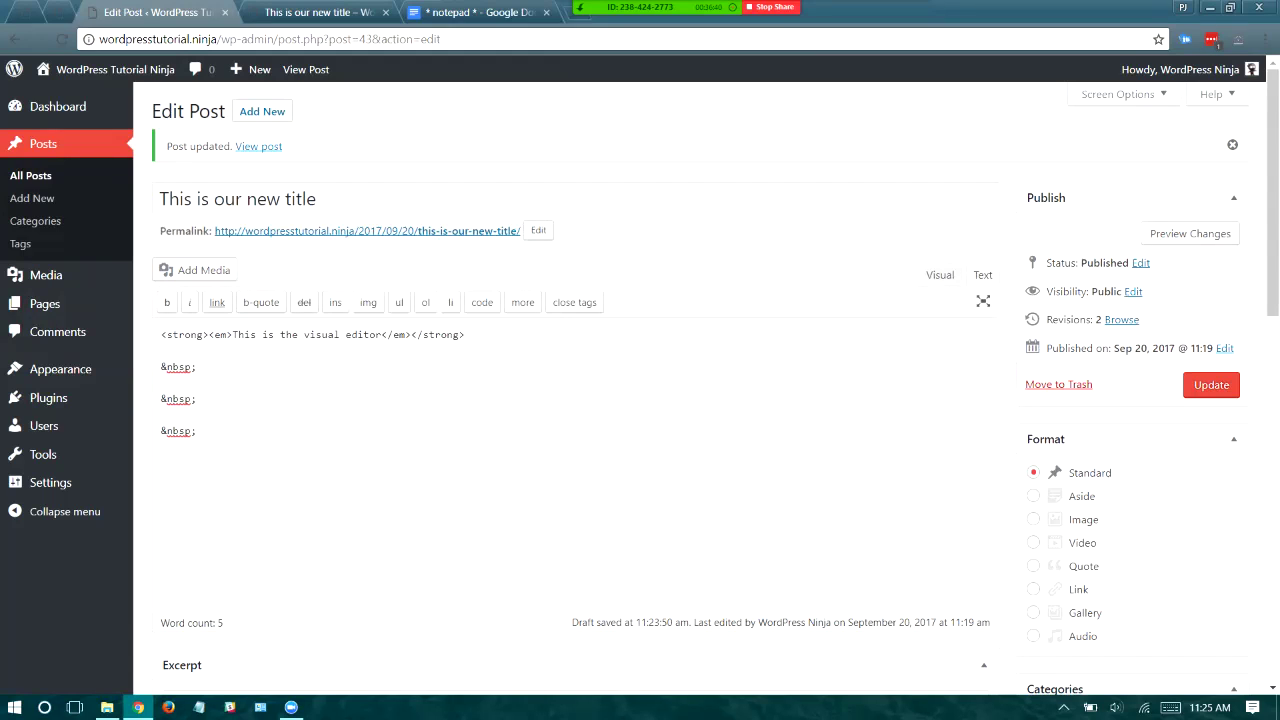
pyautogui.click(940, 275)
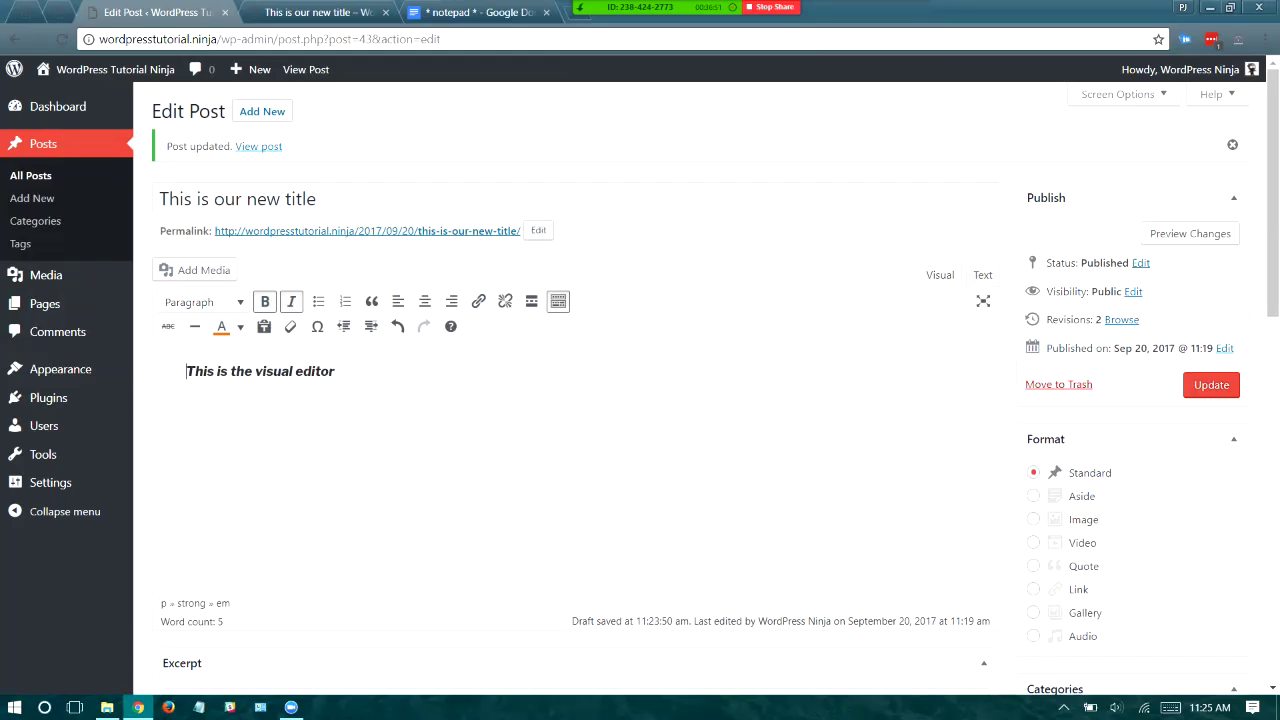
pyautogui.click(983, 275)
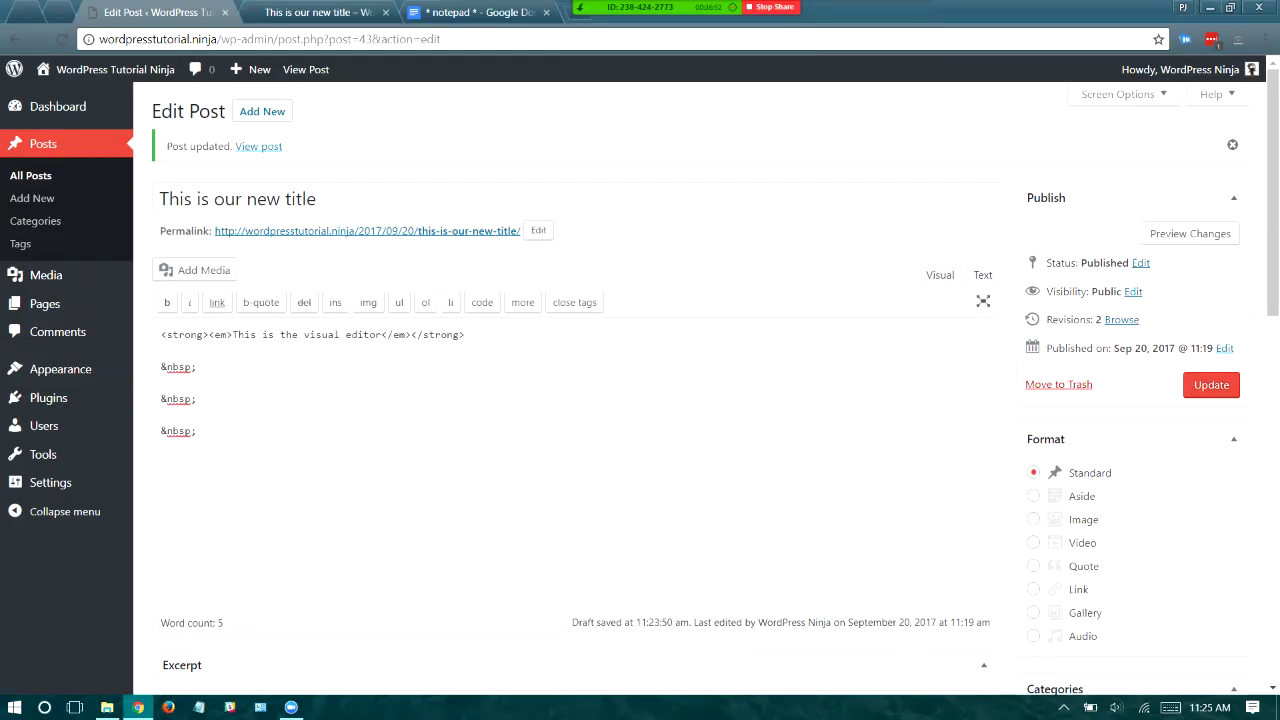
pyautogui.moveTo(197, 431); pyautogui.dragTo(161, 366)
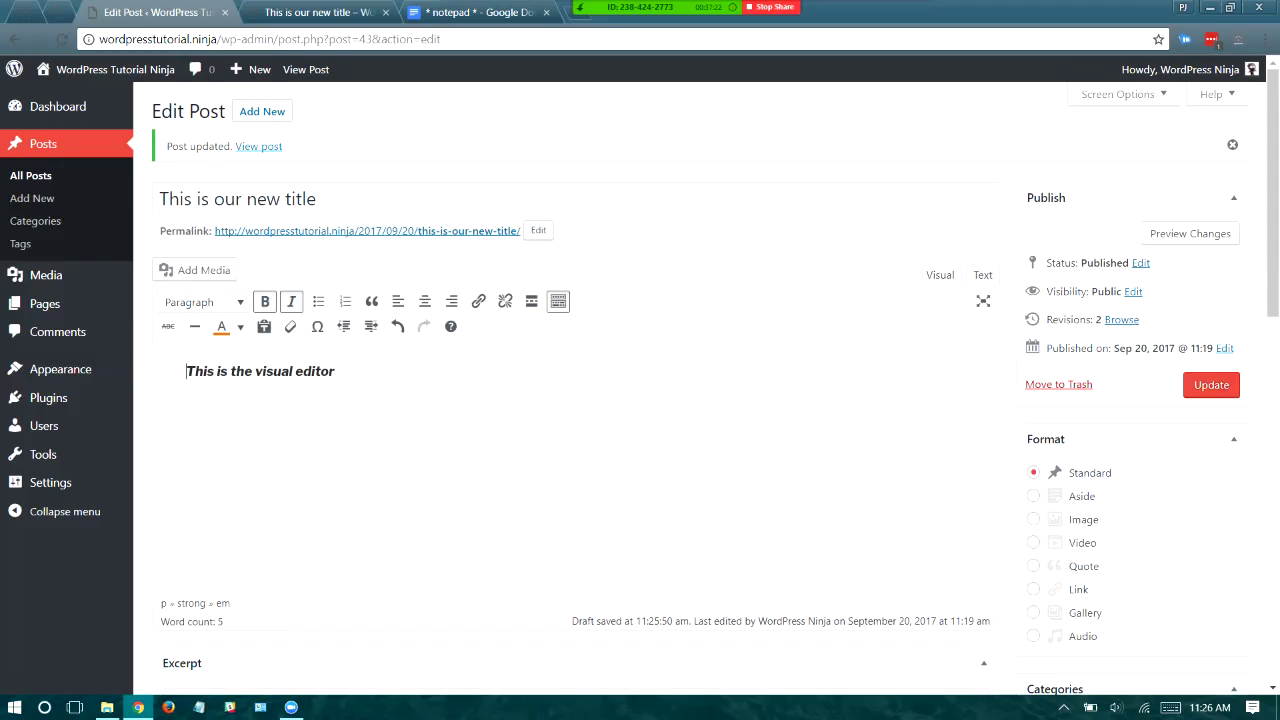
pyautogui.click(983, 274)
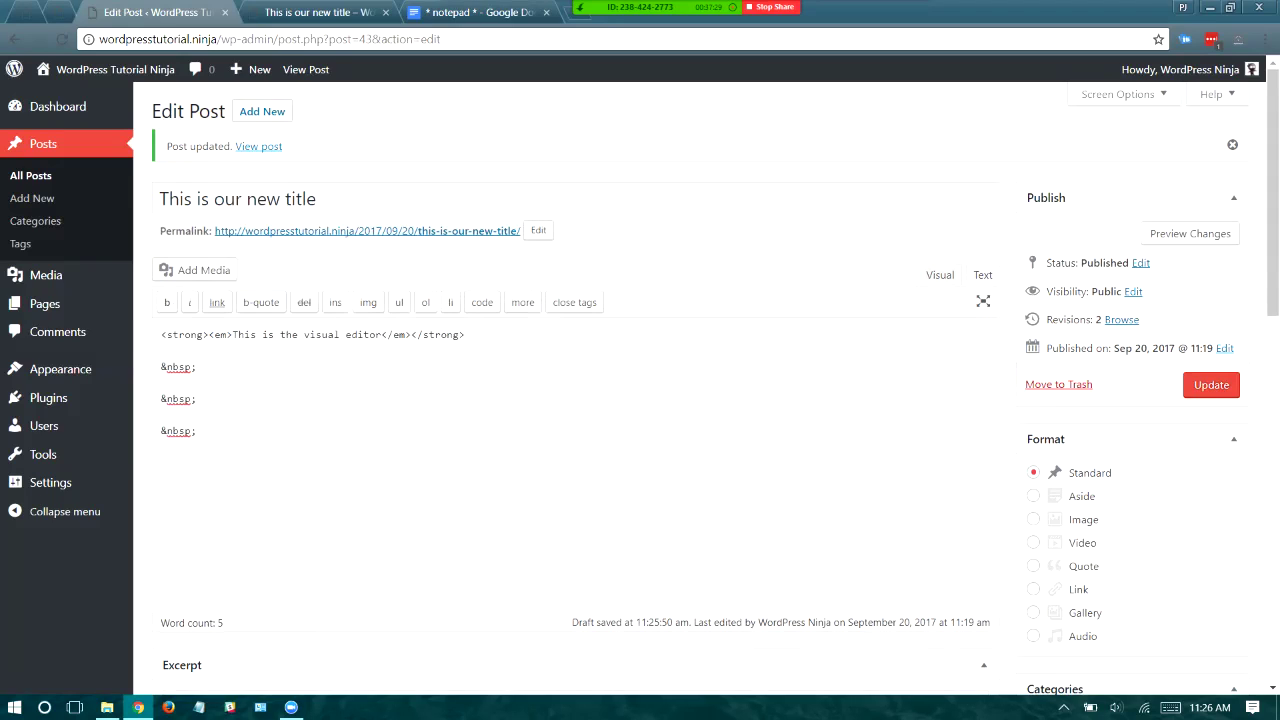
pyautogui.click(940, 274)
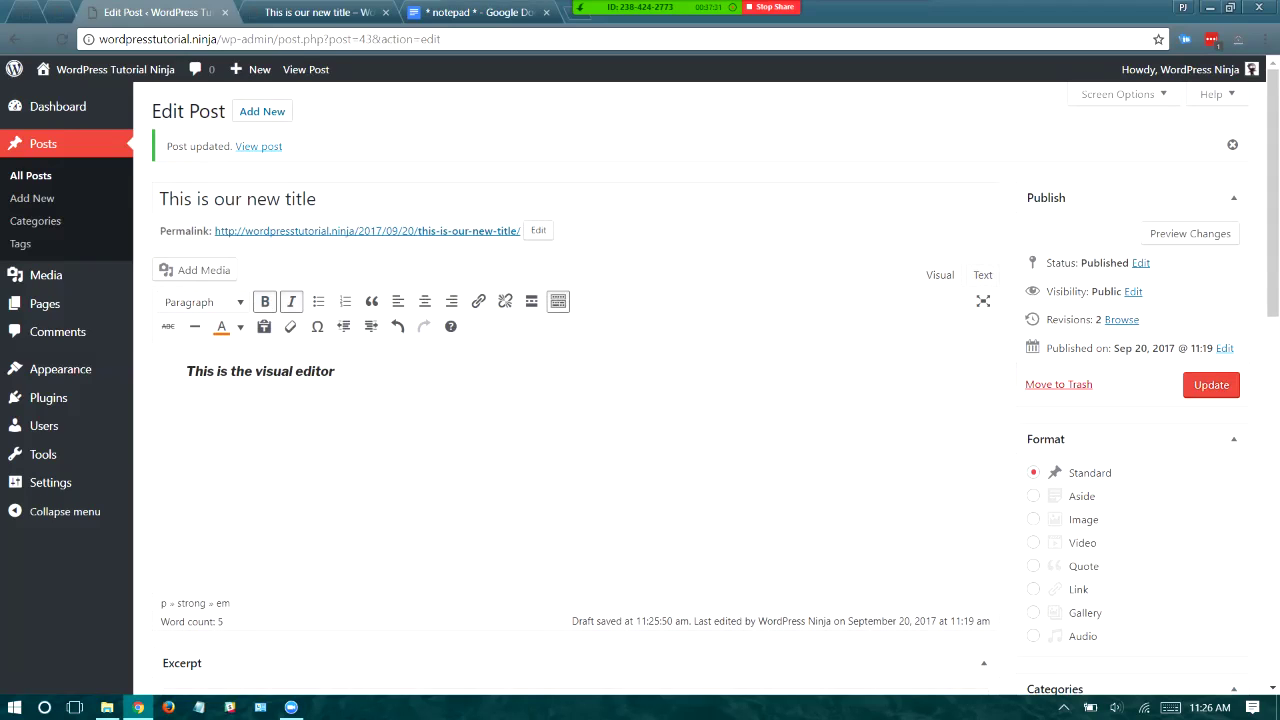
pyautogui.click(186, 455)
# Step: Dismiss the Zoom windows, add an empty paragraph below the line, and switch to the Google Docs notepad
pyautogui.click(911, 18)
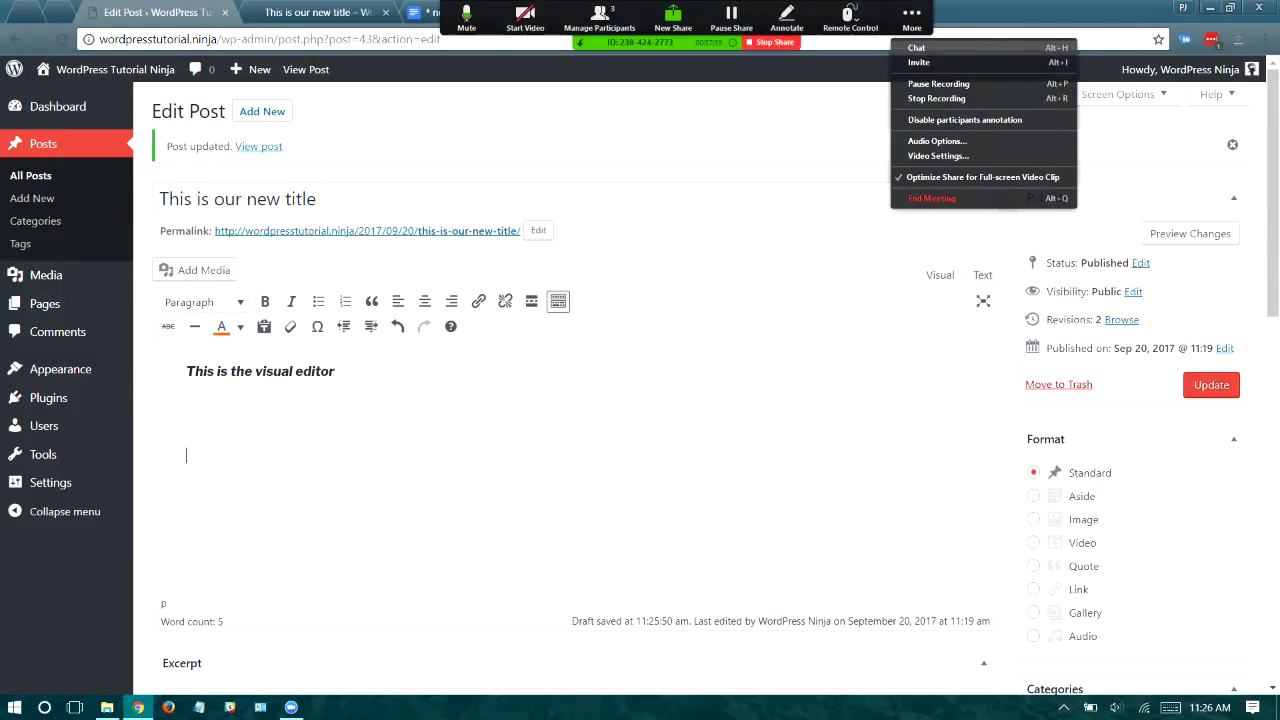
pyautogui.click(916, 47)
pyautogui.click(1222, 382)
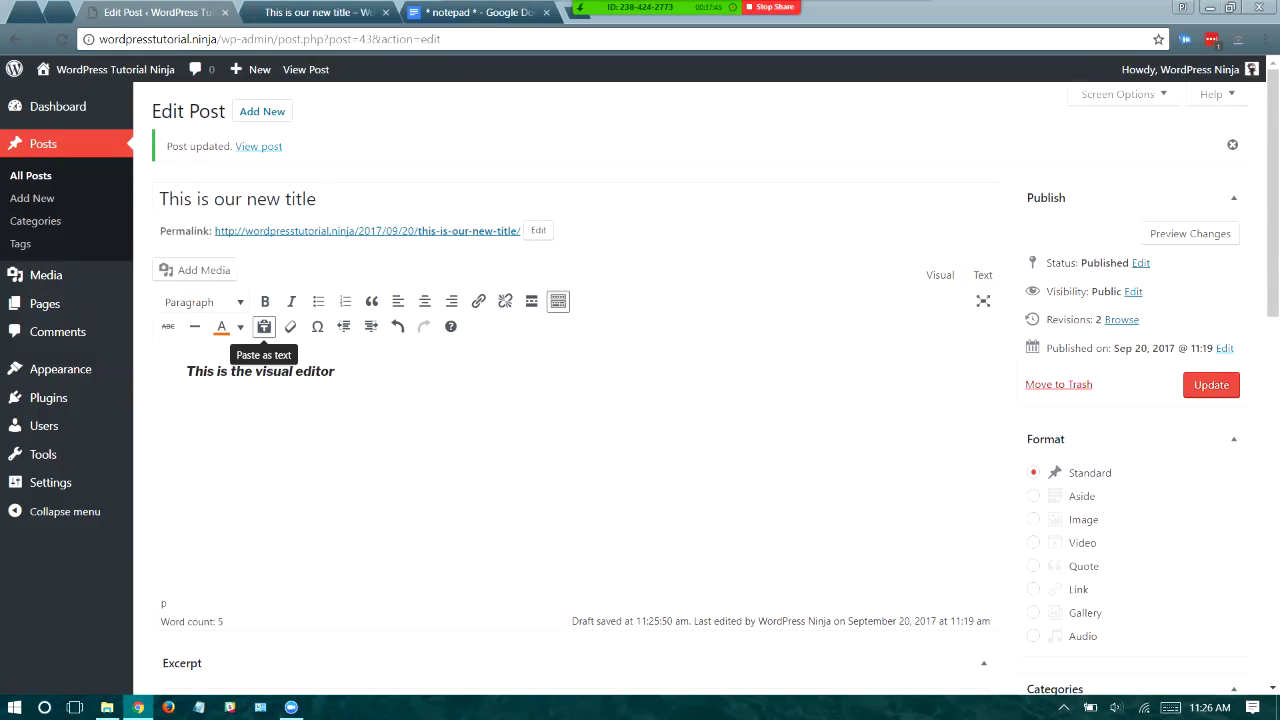
pyautogui.press('Return')
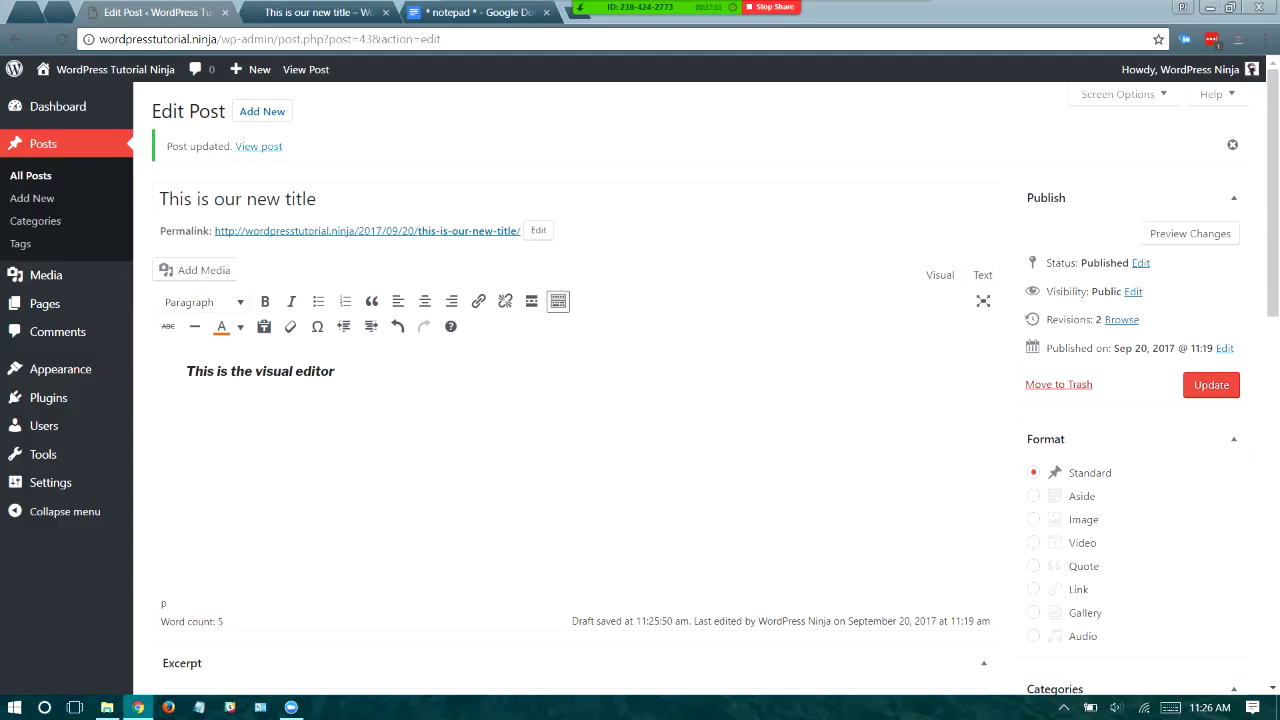
pyautogui.hotkey('ctrl', '3')
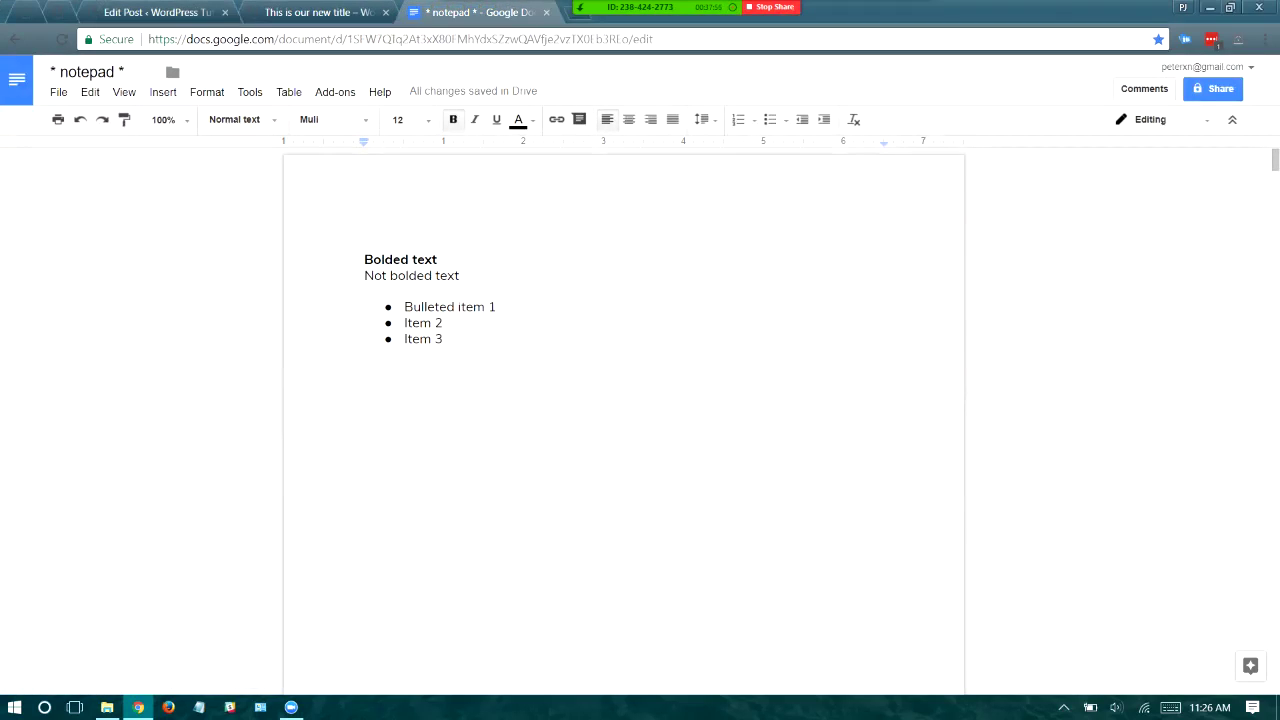
# Step: Select all notepad text, including 'Bolded text', 'Not bolded text' and the three bullets
pyautogui.hotkey('ctrl', 'a')
pyautogui.hotkey('ctrl', 'c')
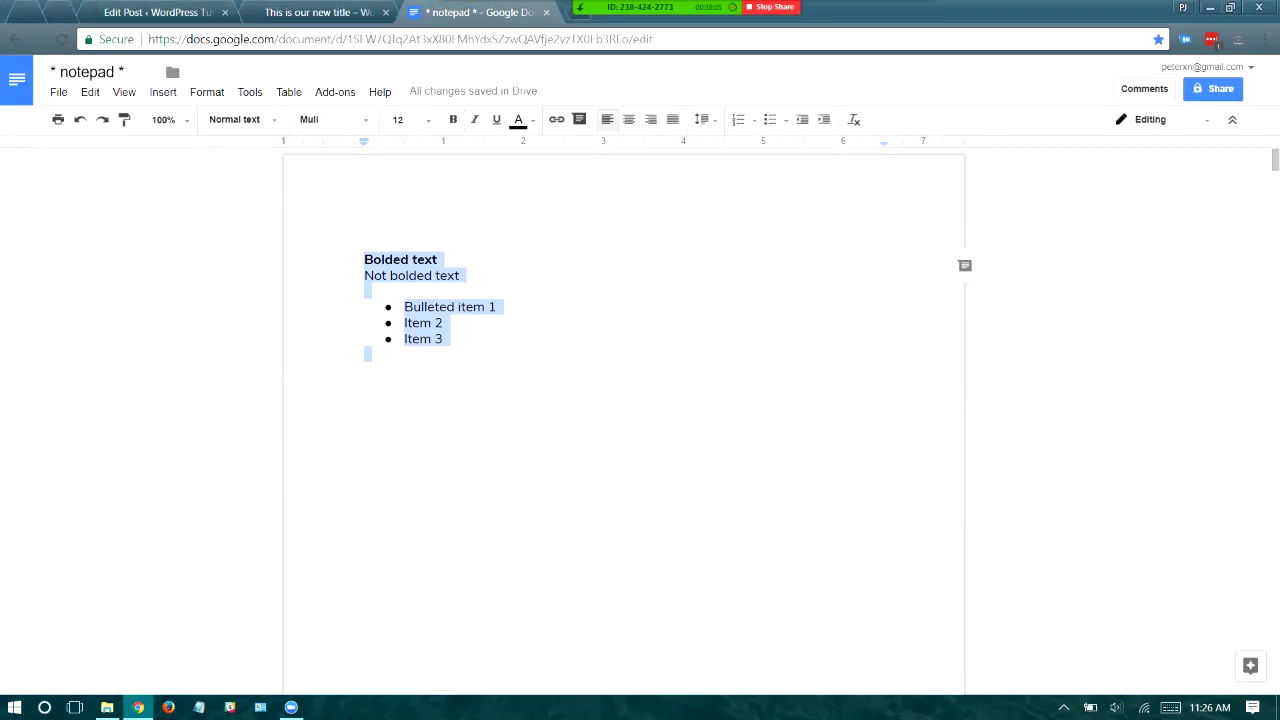
# Step: In WordPress, paste the notepad text as plain text over the existing line
pyautogui.click(155, 12)
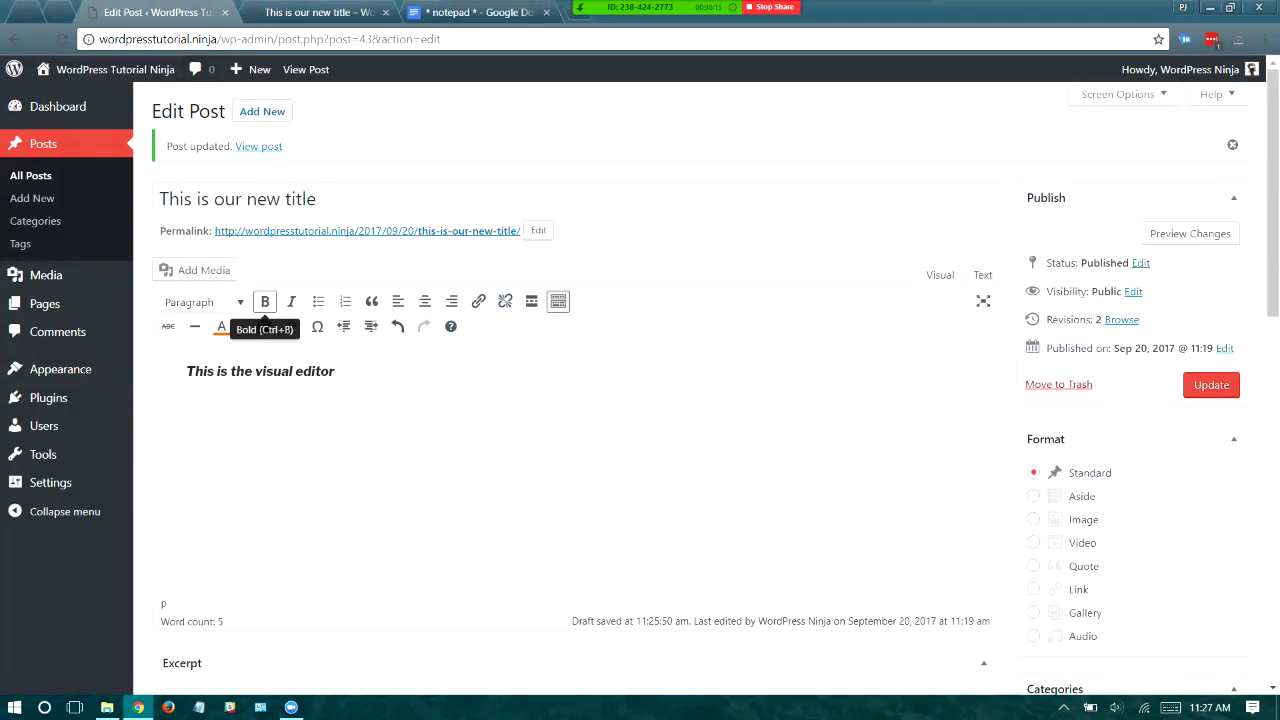
pyautogui.click(264, 326)
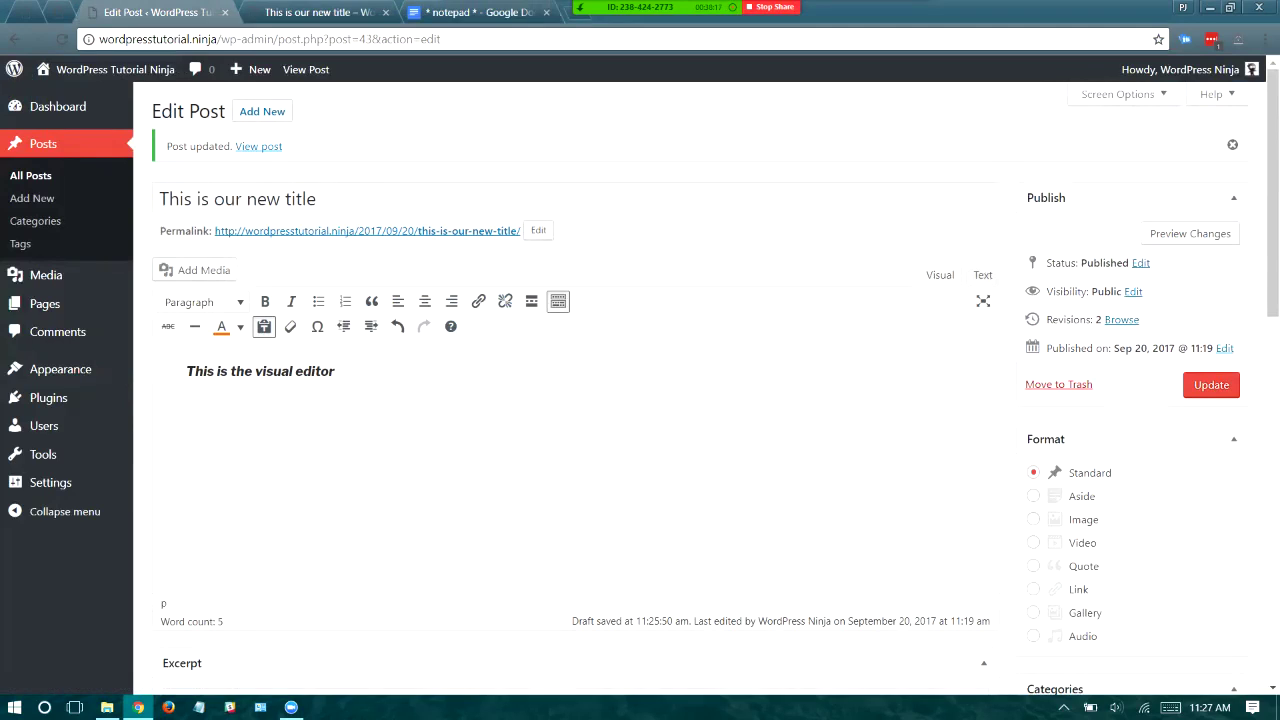
pyautogui.hotkey('ctrl', 'a')
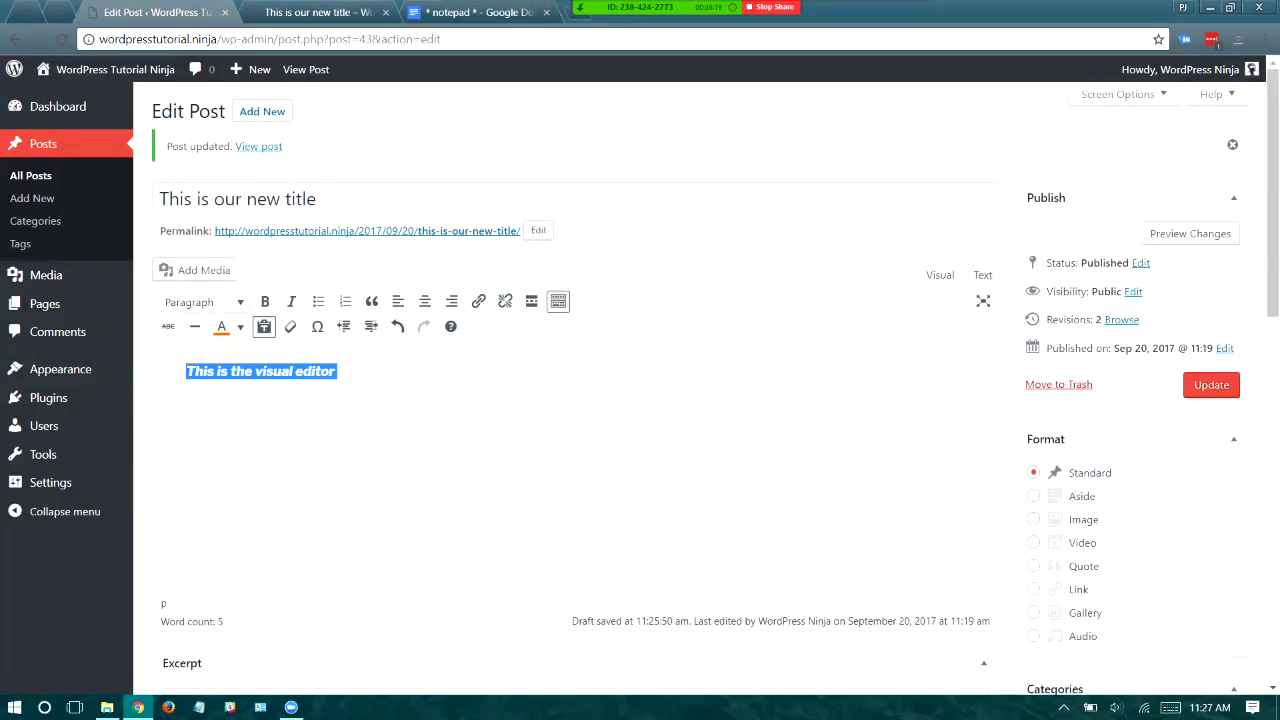
pyautogui.hotkey('ctrl', 'v')
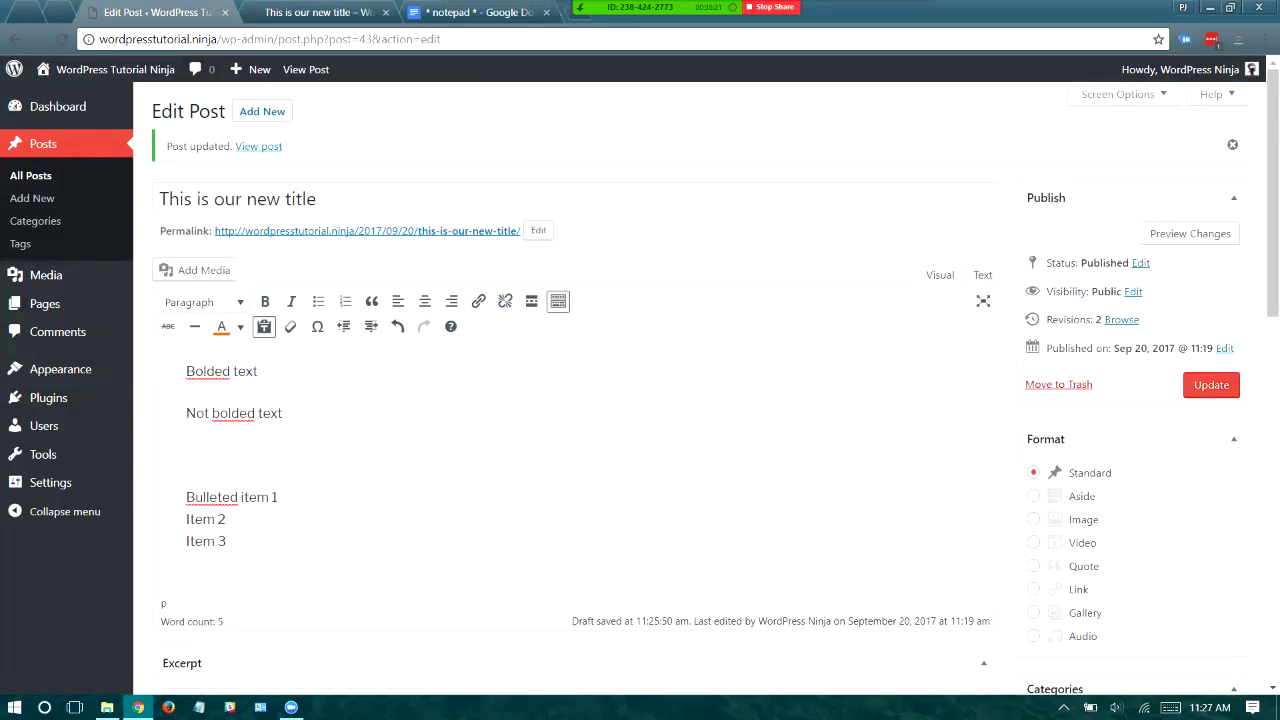
pyautogui.click(264, 326)
# Step: Re-paste the notepad content keeping bold and bullets, remove the extra empty paragraph, and view the HTML
pyautogui.hotkey('ctrl', 'a')
pyautogui.hotkey('ctrl', 'v')
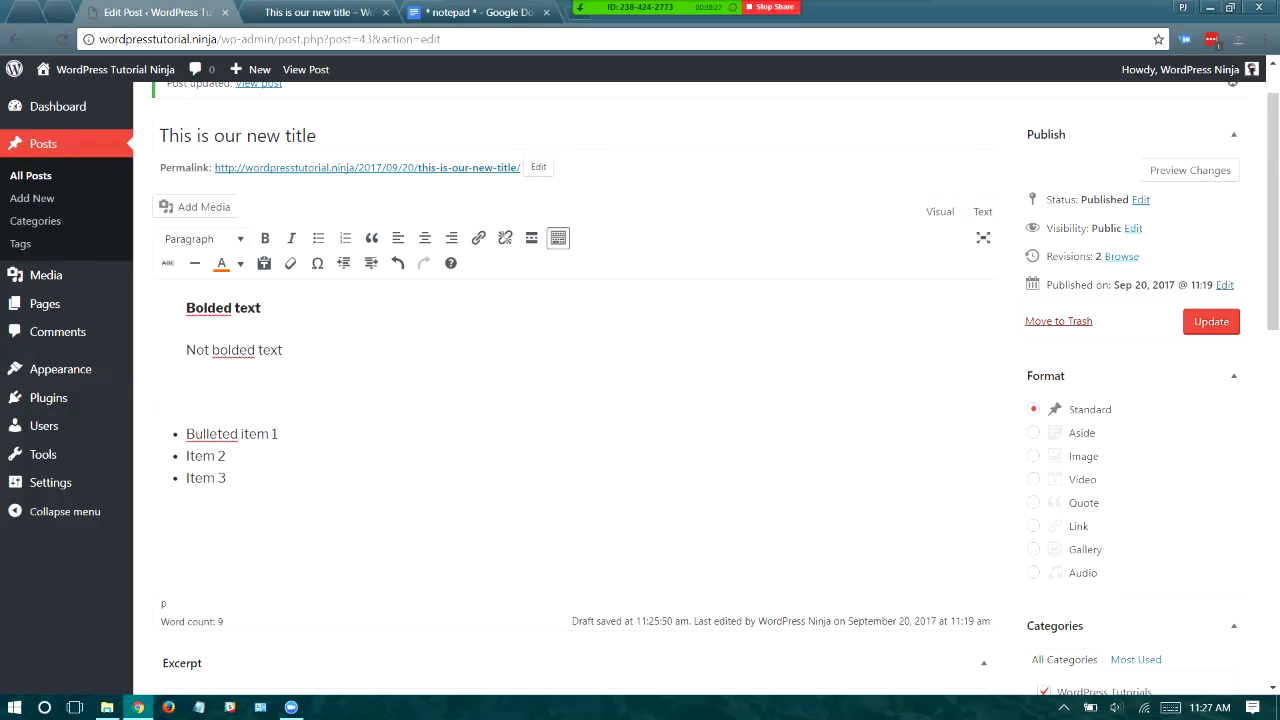
pyautogui.press('BackSpace')
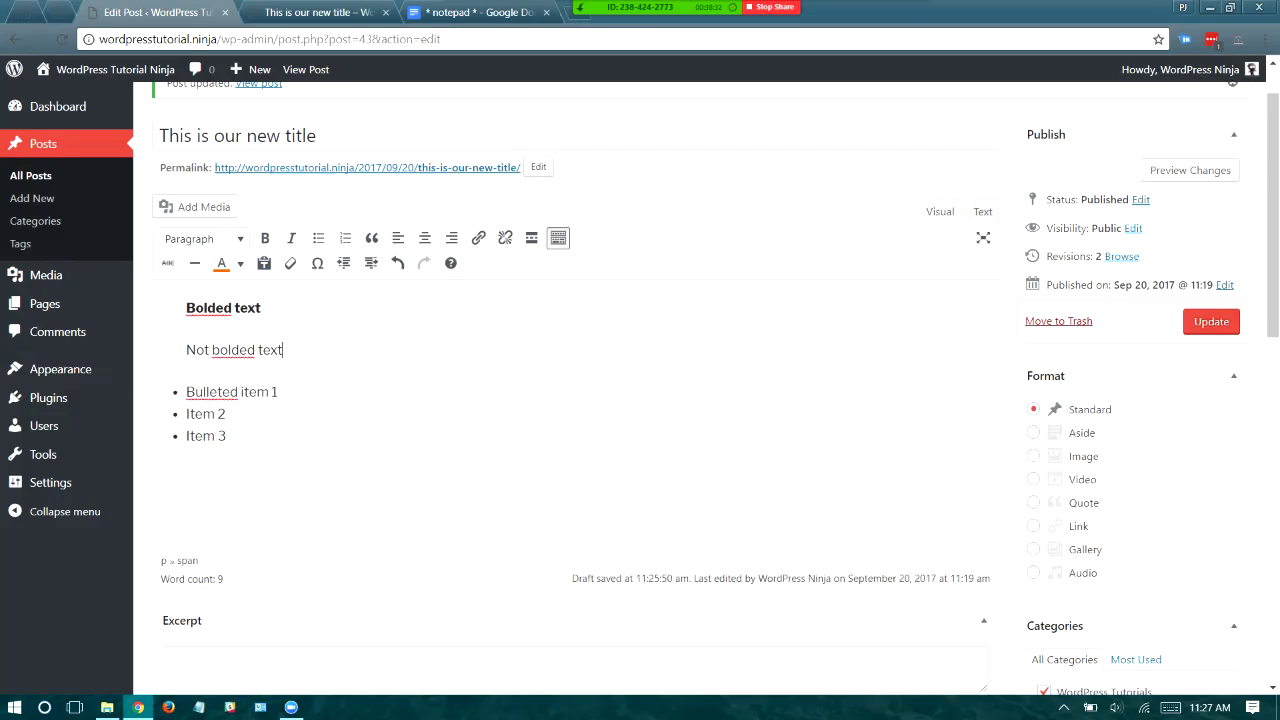
pyautogui.scroll(1, 640, 385)
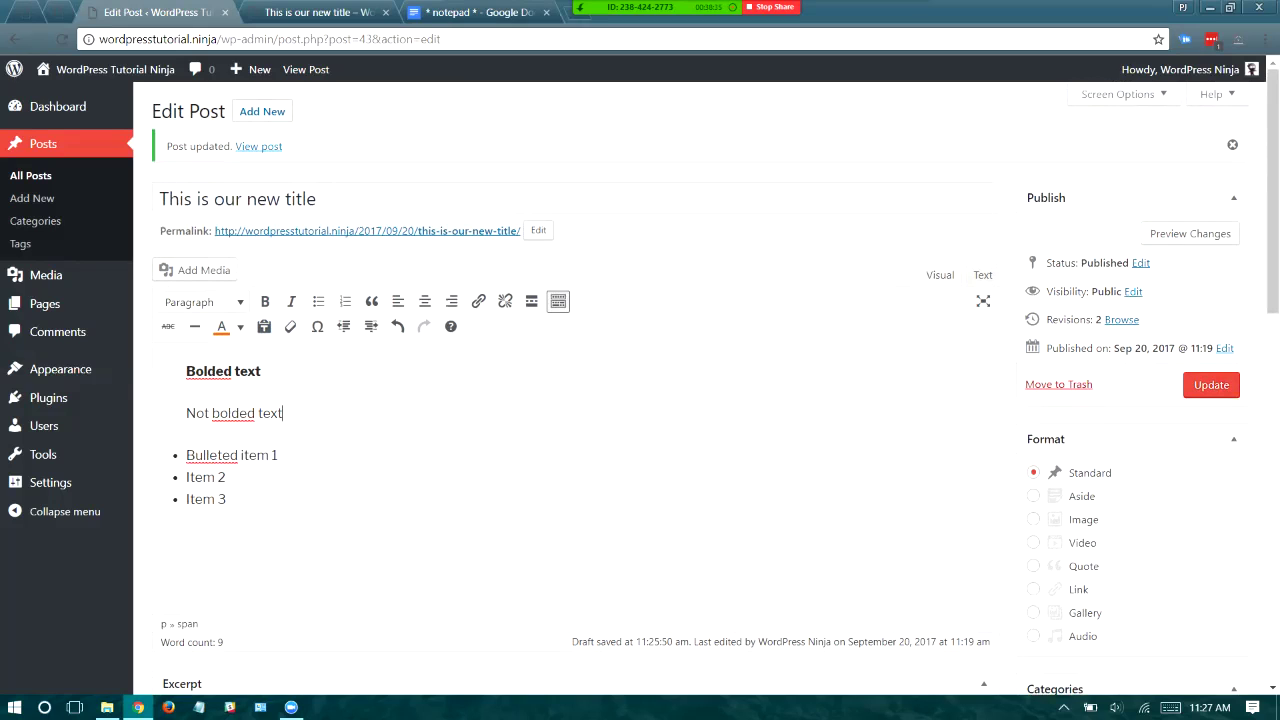
pyautogui.click(983, 274)
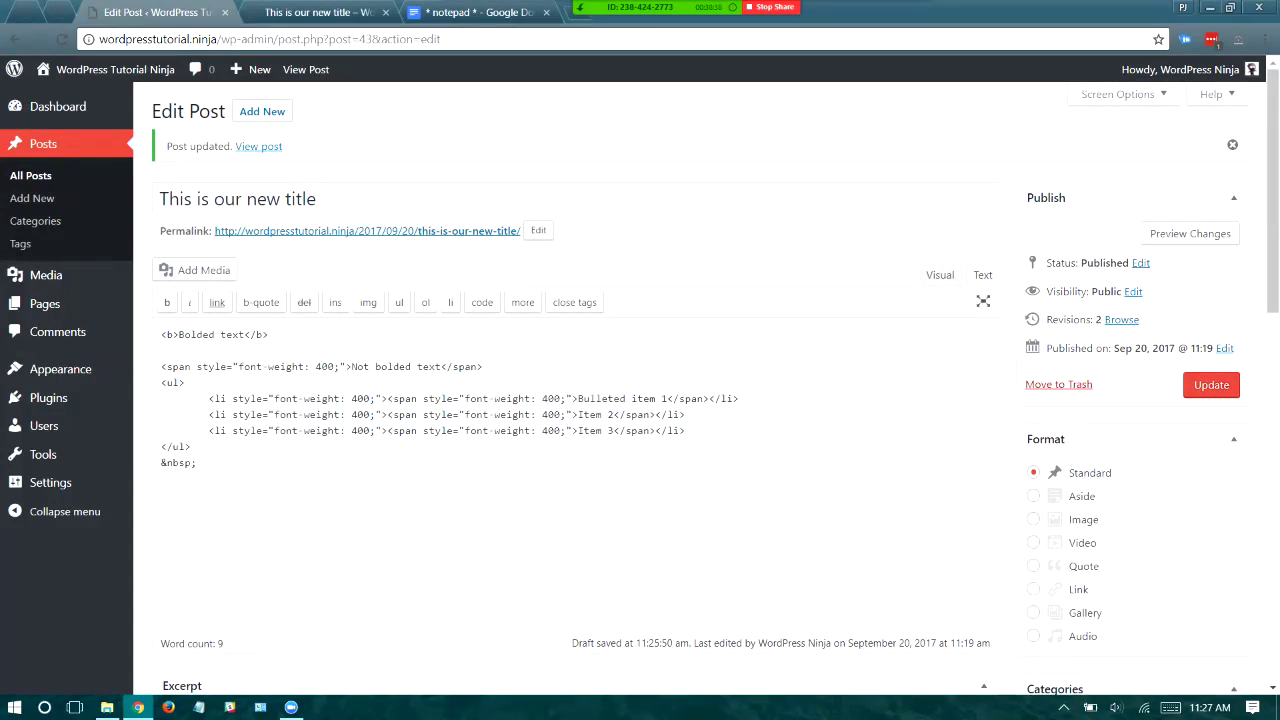
# Step: Highlight the span style="font-weight: 400;" markup in the Text view, then return to the Visual view
pyautogui.click(298, 398)
pyautogui.click(184, 383)
pyautogui.moveTo(161, 366); pyautogui.dragTo(351, 367)
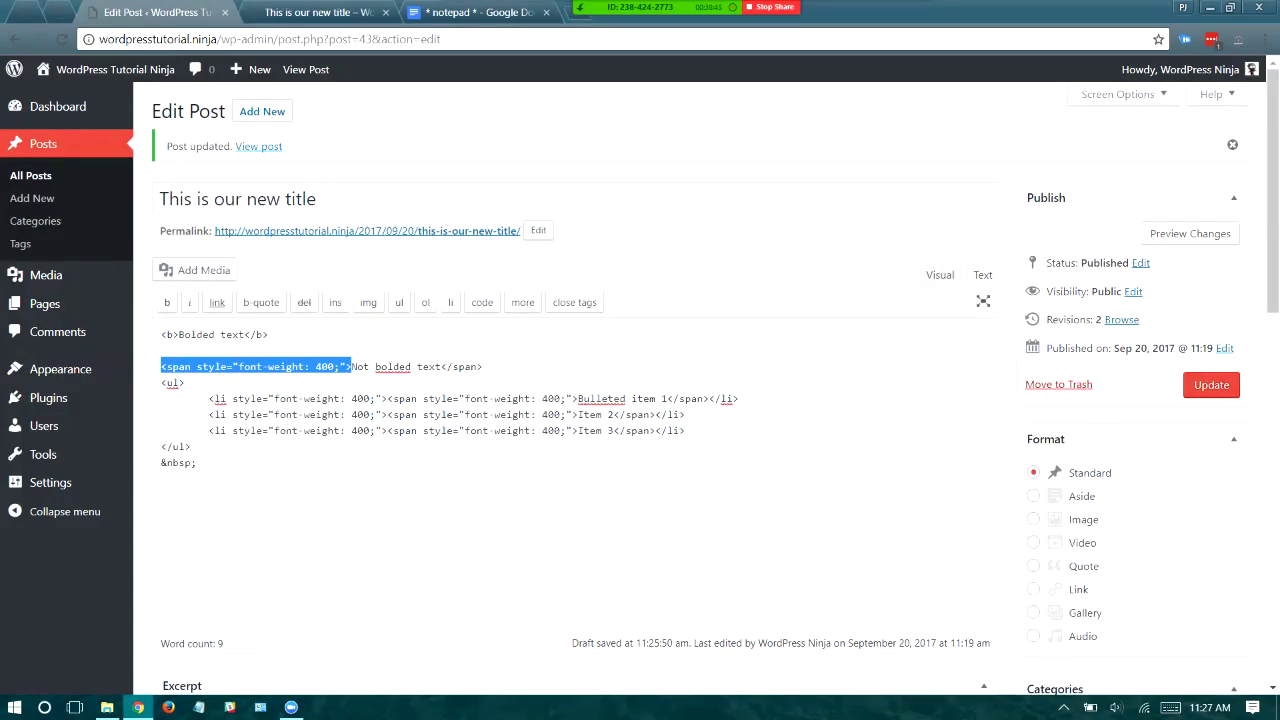
pyautogui.moveTo(232, 398); pyautogui.dragTo(376, 398)
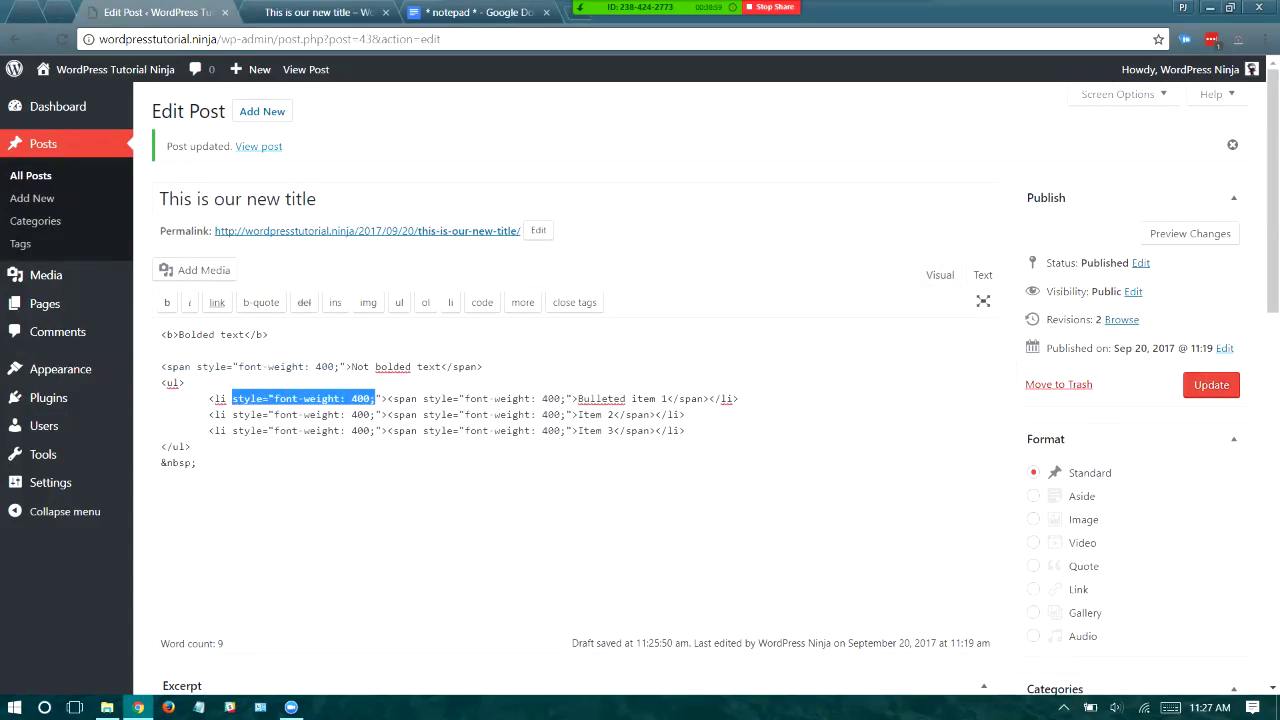
pyautogui.tripleClick(405, 398)
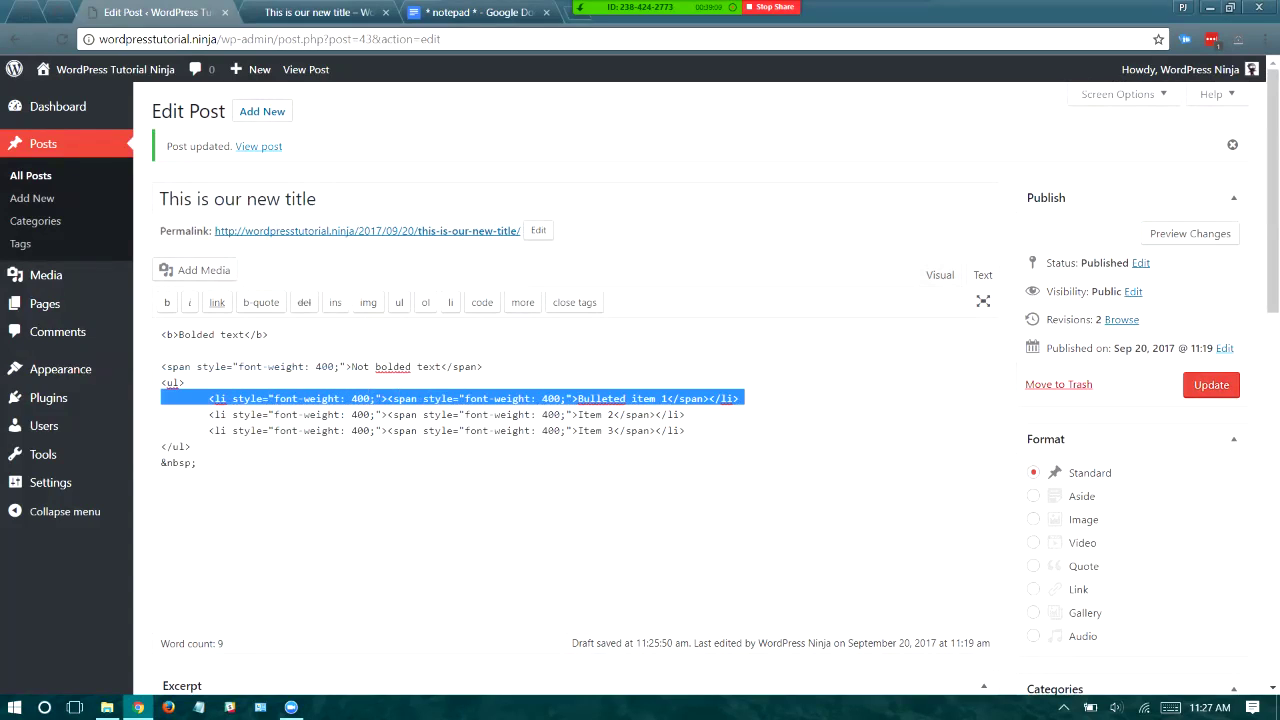
pyautogui.moveTo(392, 398); pyautogui.dragTo(566, 398)
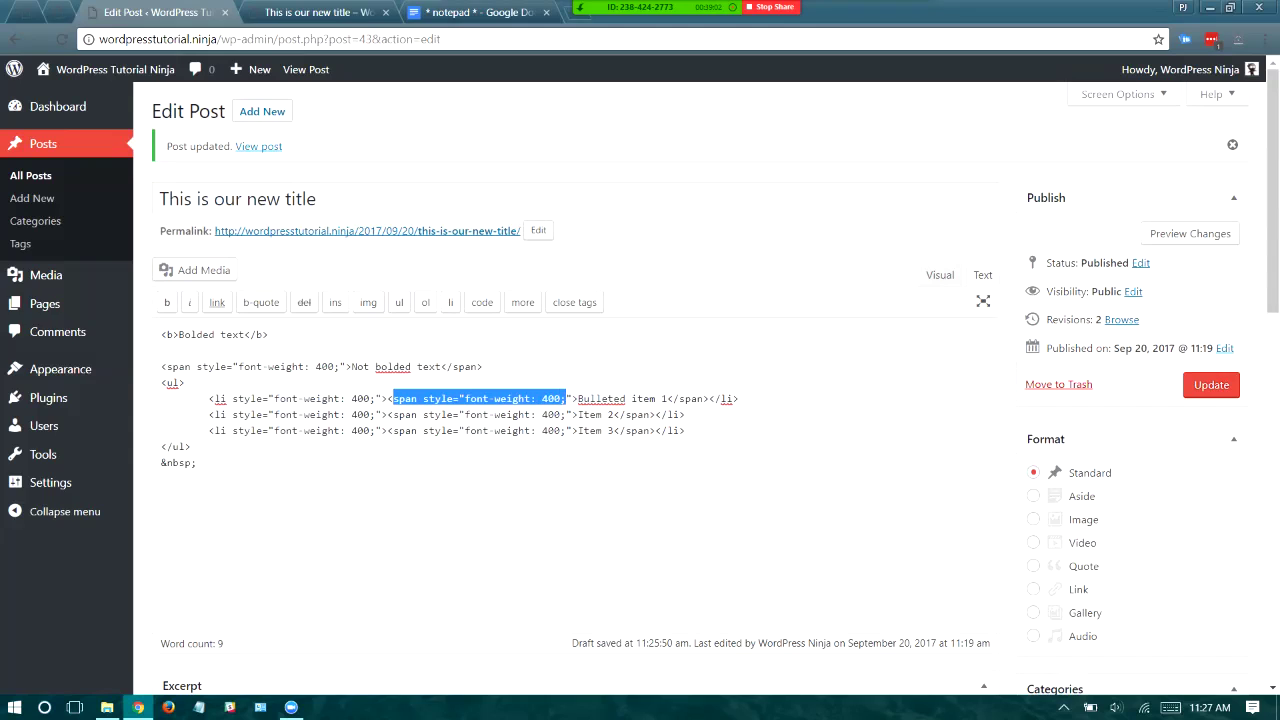
pyautogui.moveTo(232, 398); pyautogui.dragTo(578, 398)
pyautogui.moveTo(197, 462); pyautogui.dragTo(228, 366)
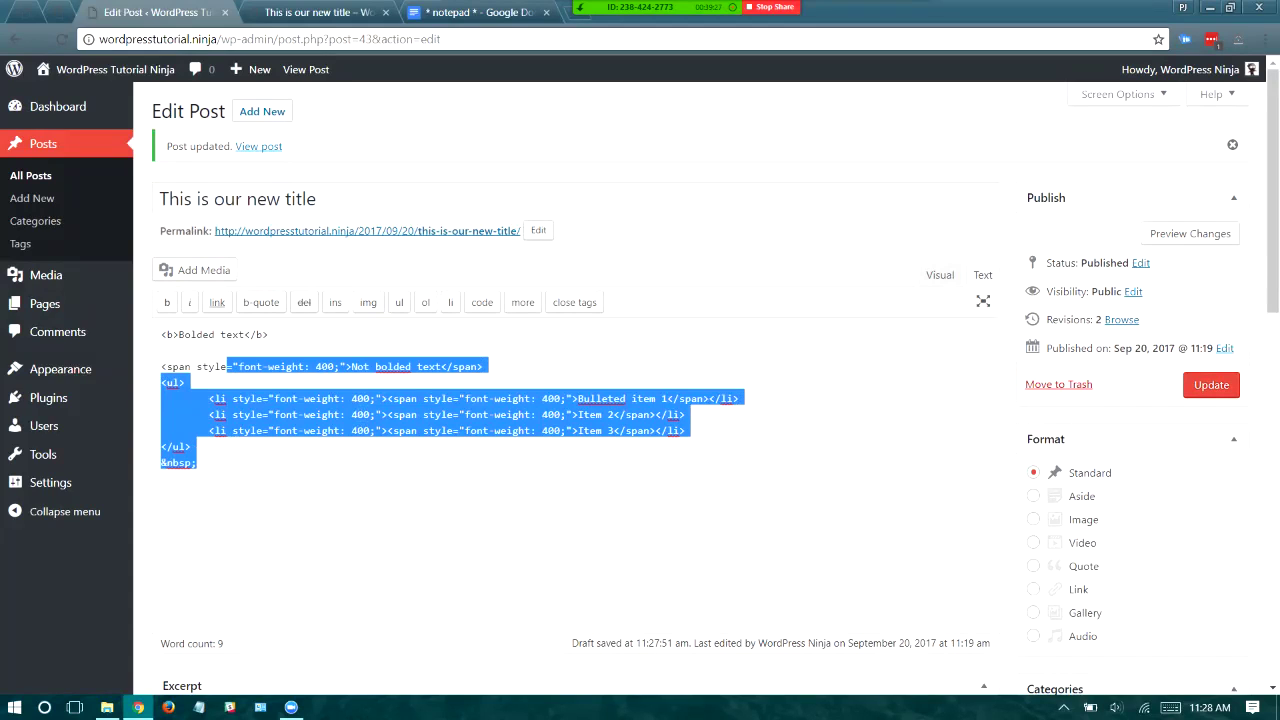
pyautogui.click(940, 274)
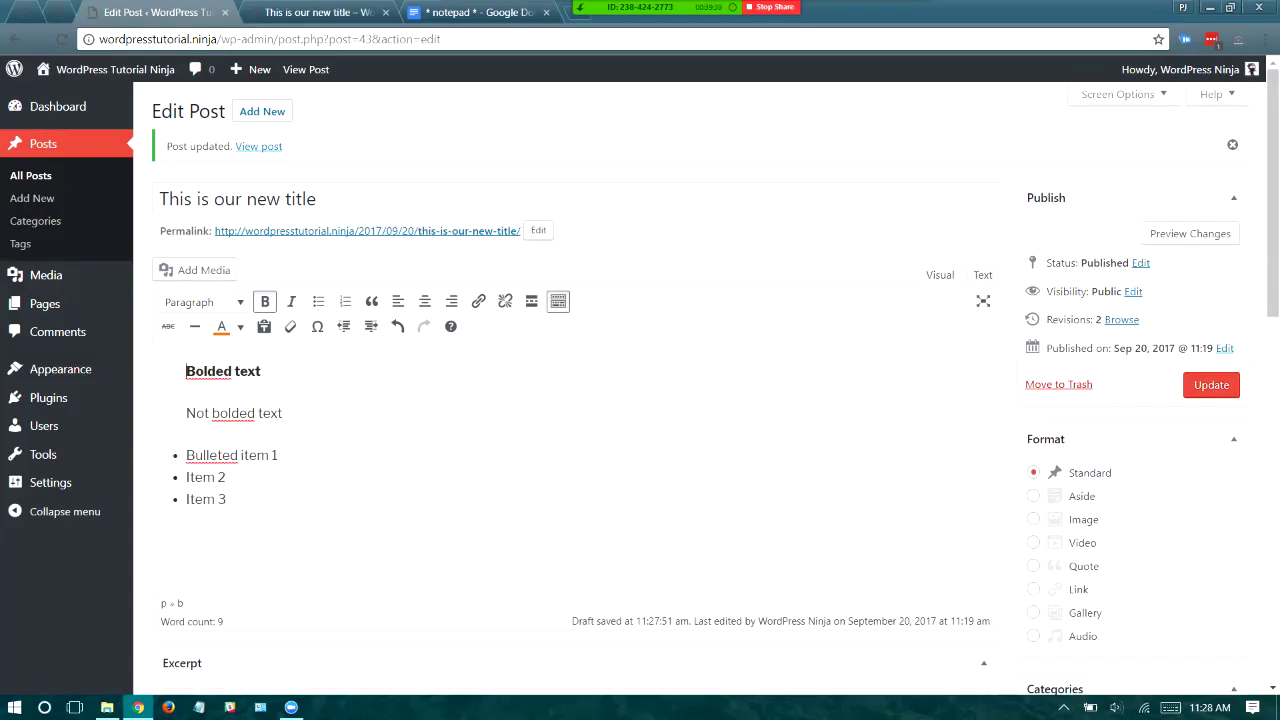
# Step: Replace the post content by pasting the notepad text as plain text
pyautogui.click(186, 541)
pyautogui.hotkey('ctrl', 'a')
pyautogui.hotkey('ctrl', 'c')
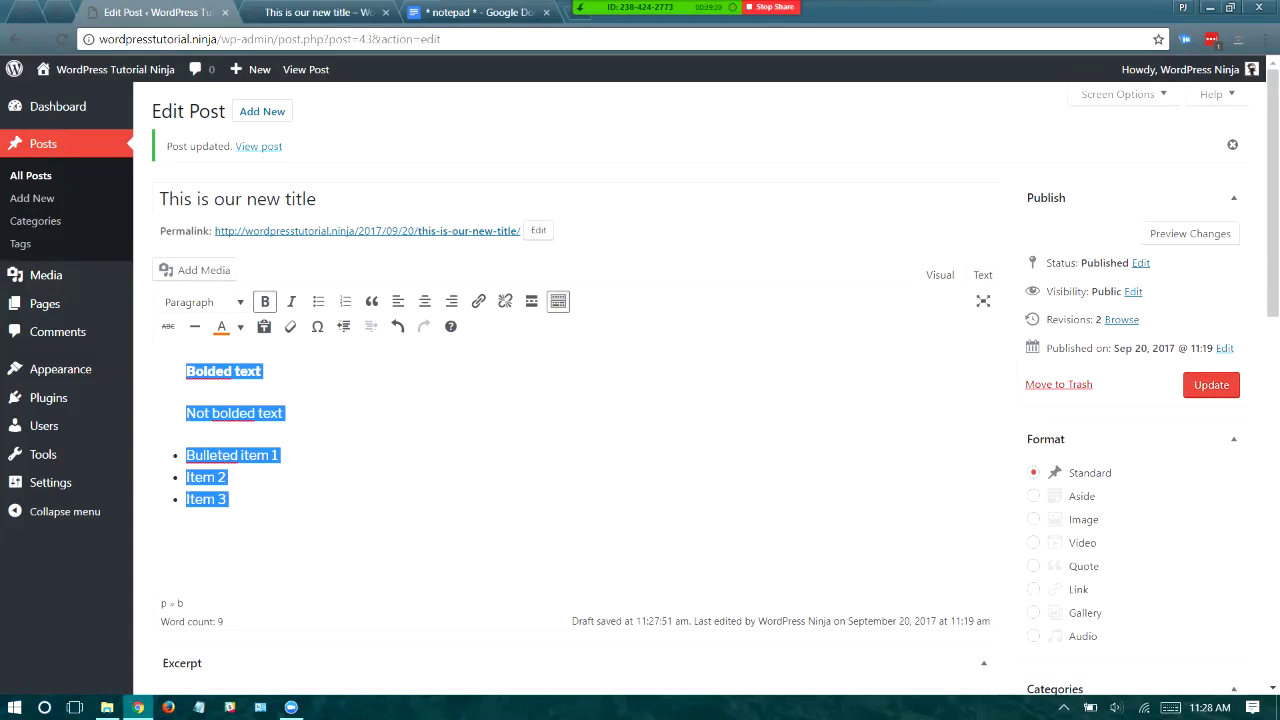
pyautogui.press('BackSpace')
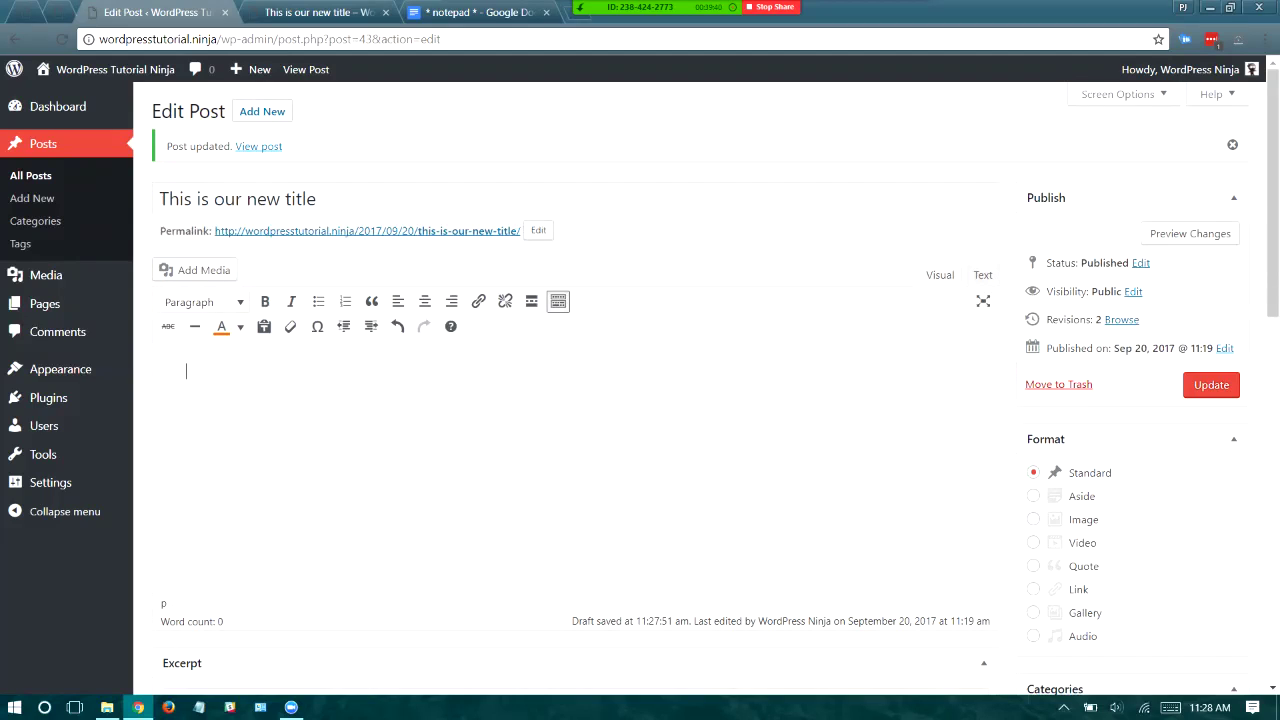
pyautogui.click(264, 326)
pyautogui.hotkey('ctrl', 'v')
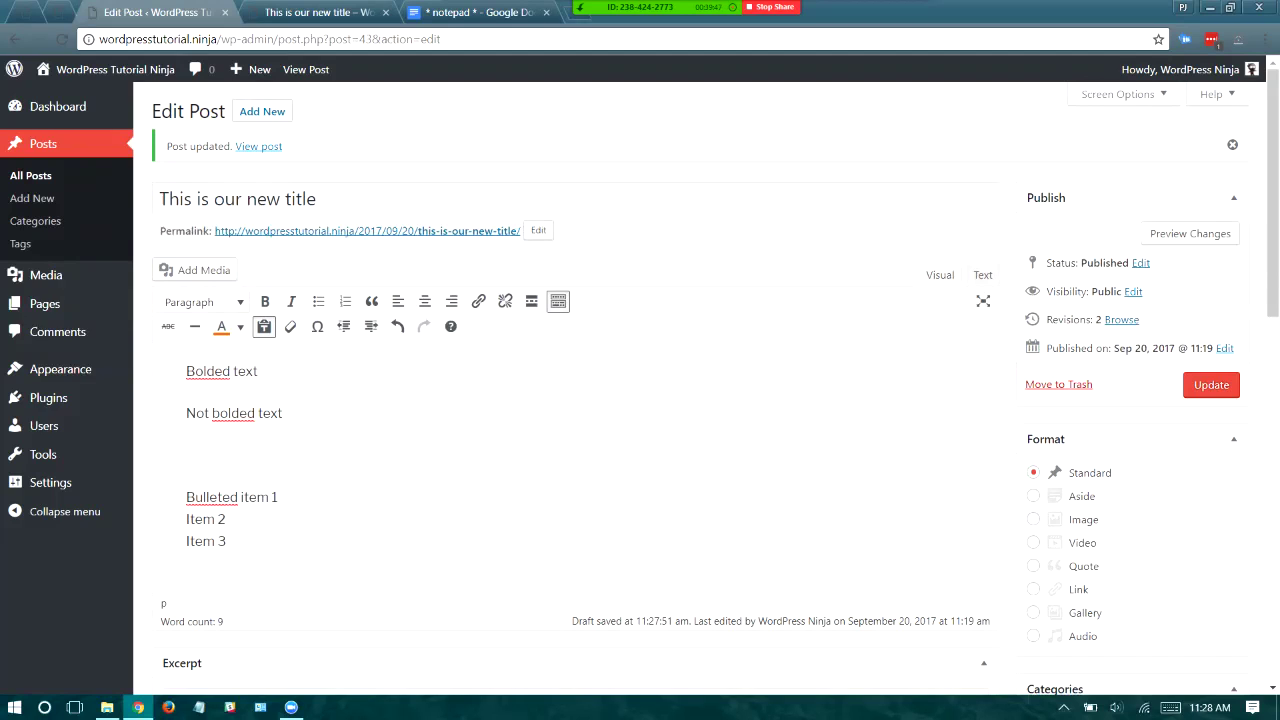
# Step: Delete the stray &nbsp; line in the HTML view and return to the formatted view
pyautogui.click(983, 274)
pyautogui.doubleClick(180, 334)
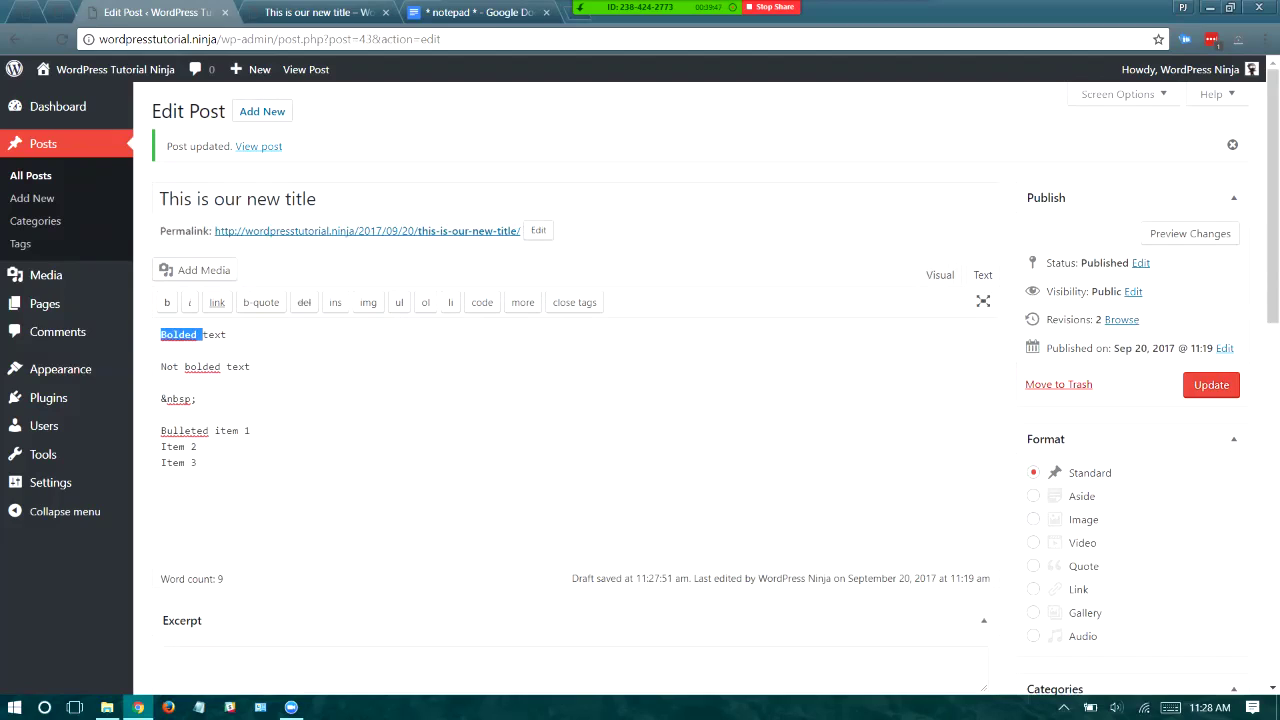
pyautogui.moveTo(203, 398); pyautogui.dragTo(160, 398)
pyautogui.press('BackSpace')
pyautogui.press('BackSpace')
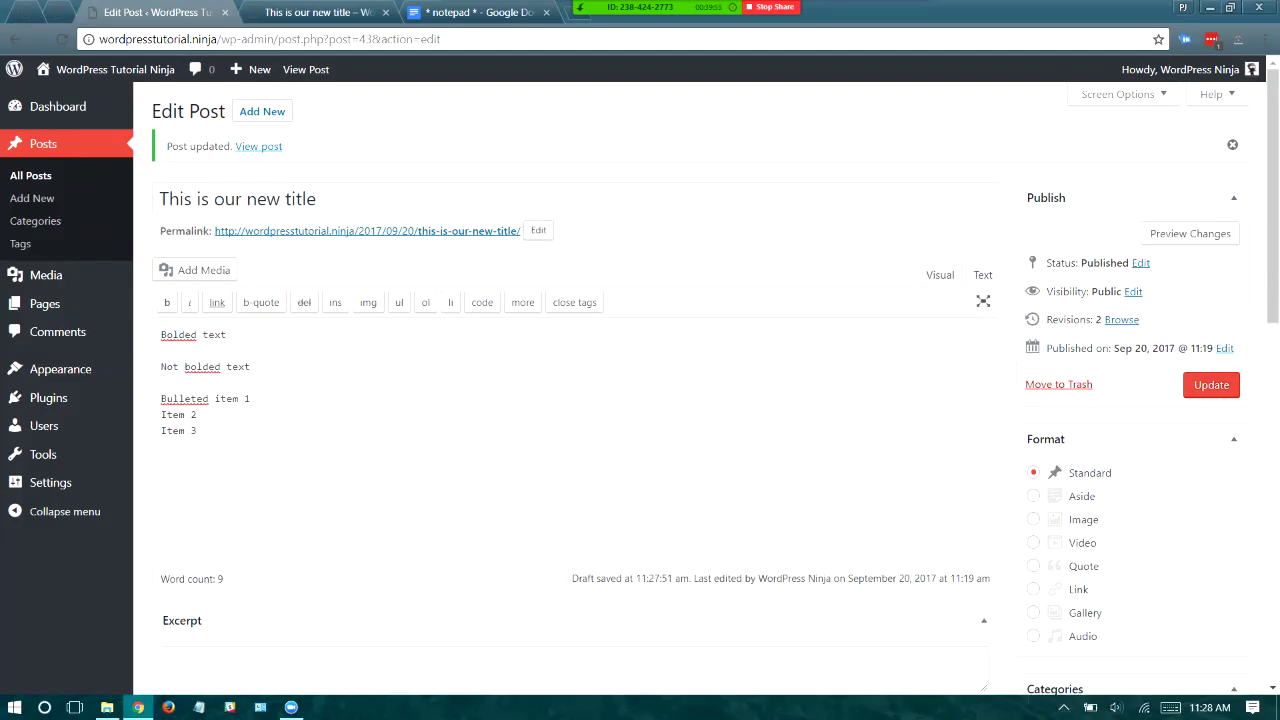
pyautogui.click(940, 274)
# Step: Make the 'Bolded text' line bold
pyautogui.doubleClick(200, 371)
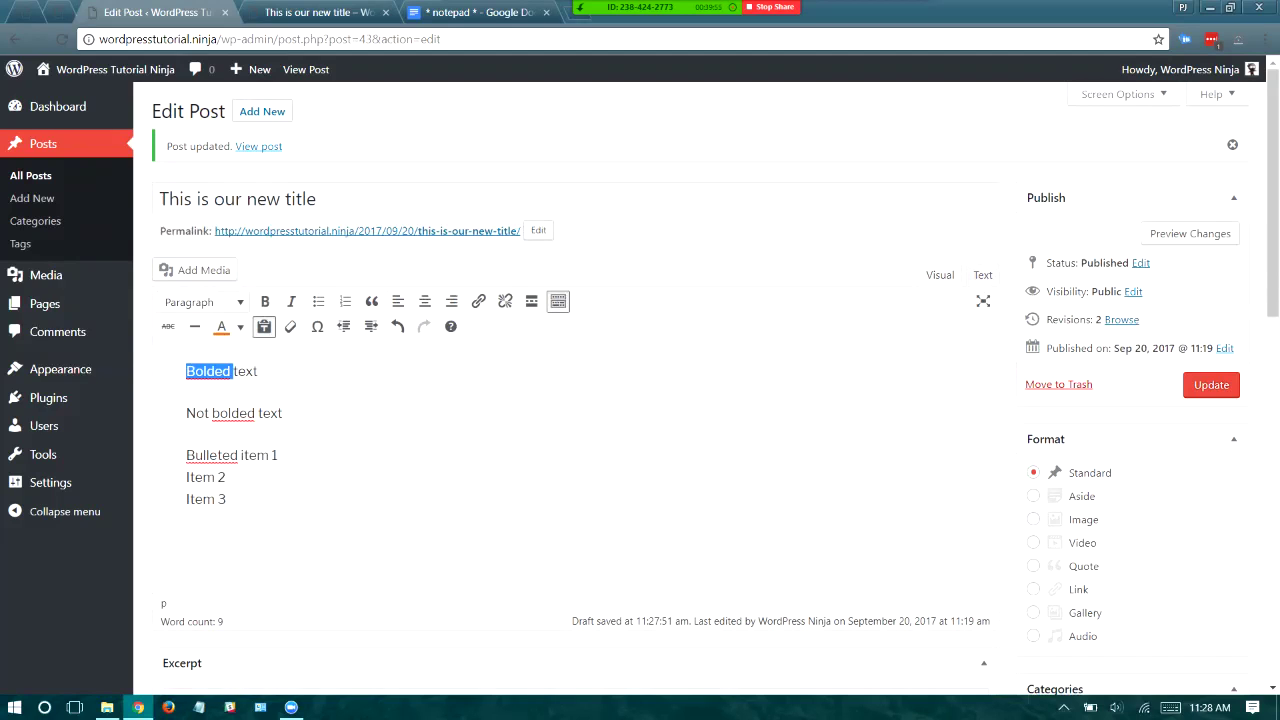
pyautogui.moveTo(200, 371); pyautogui.dragTo(258, 371)
pyautogui.click(265, 301)
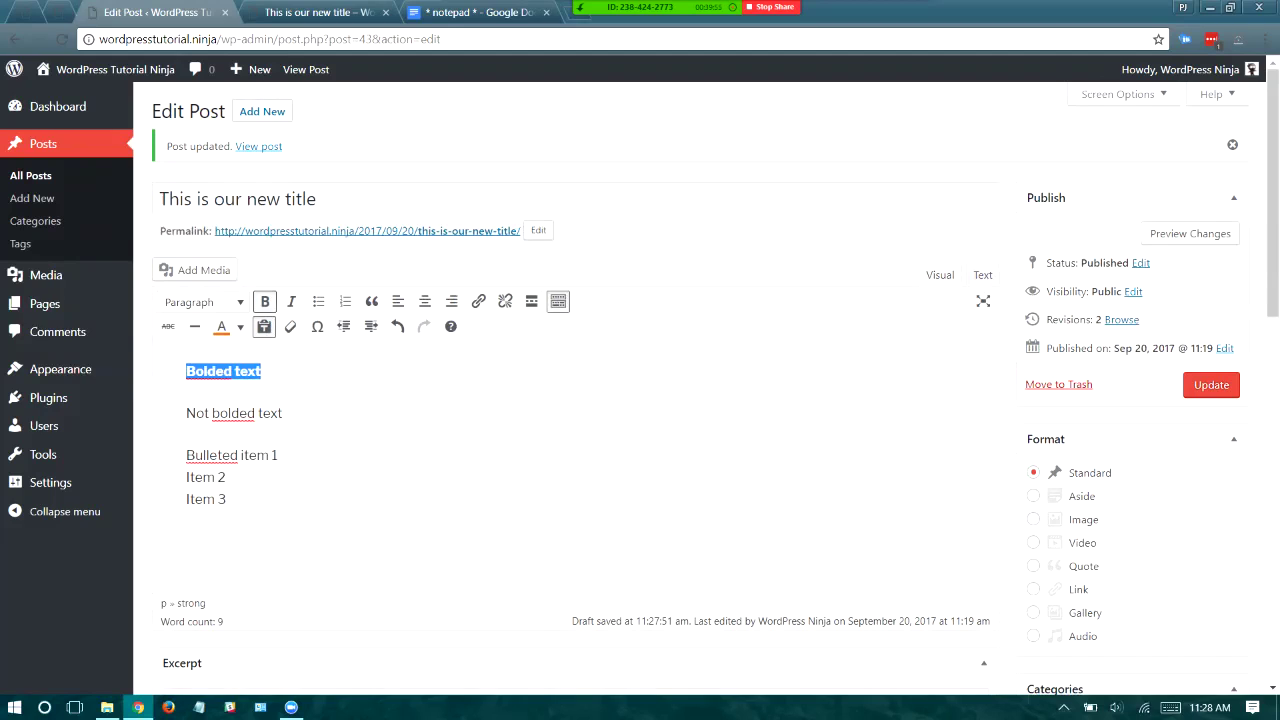
pyautogui.click(400, 413)
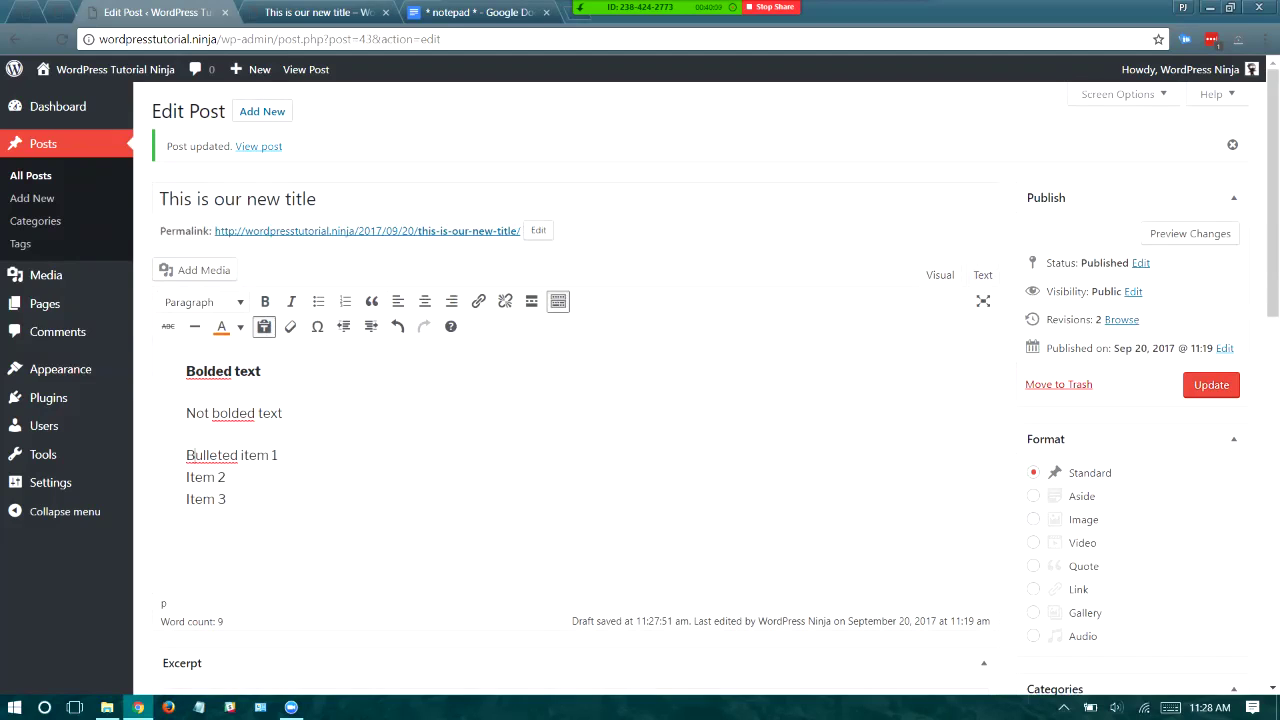
# Step: Turn Bulleted item 1 through Item 3 into a bulleted list, then delete all post content
pyautogui.moveTo(186, 455); pyautogui.dragTo(227, 499)
pyautogui.click(318, 301)
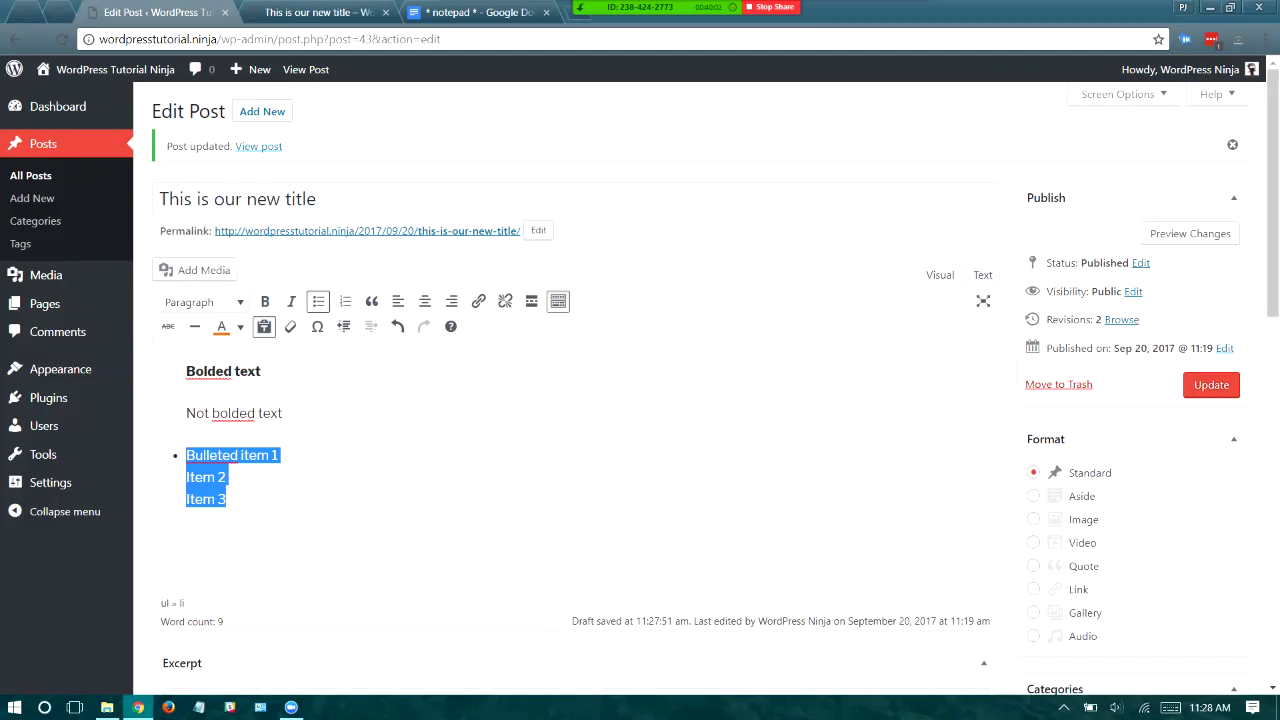
pyautogui.click(190, 477)
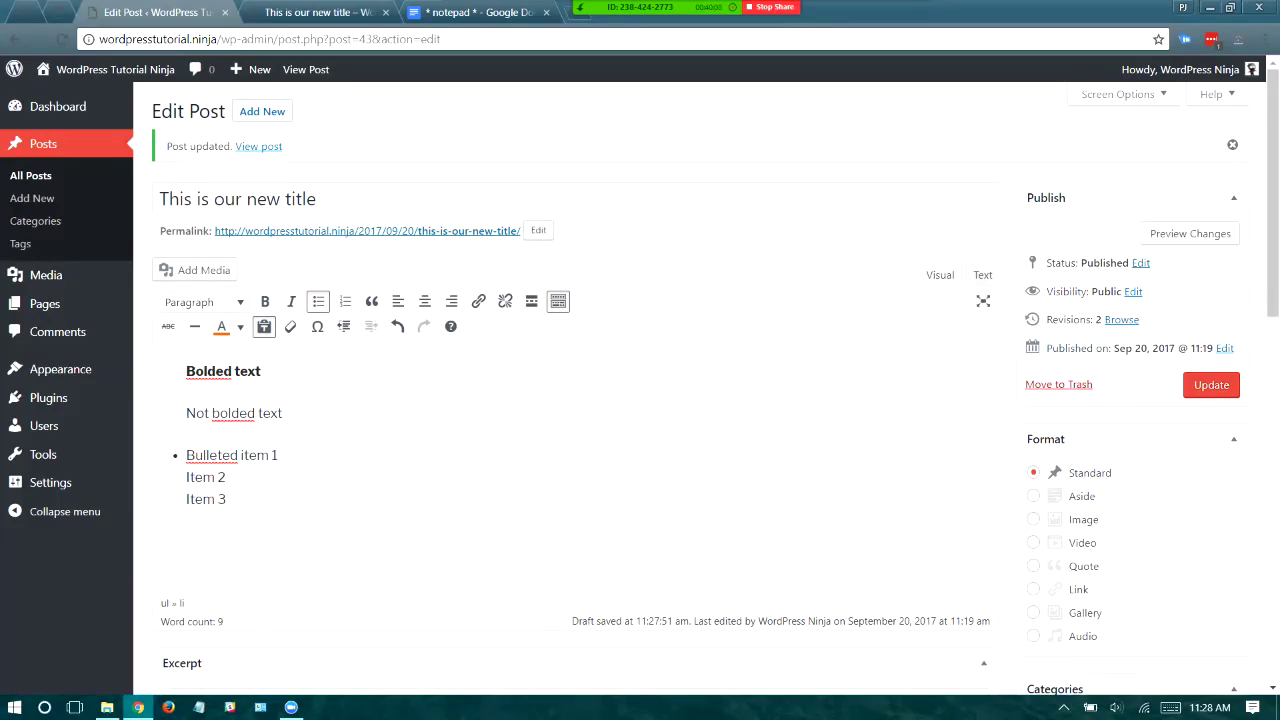
pyautogui.hotkey('ctrl', 'a')
pyautogui.hotkey('ctrl', 'c')
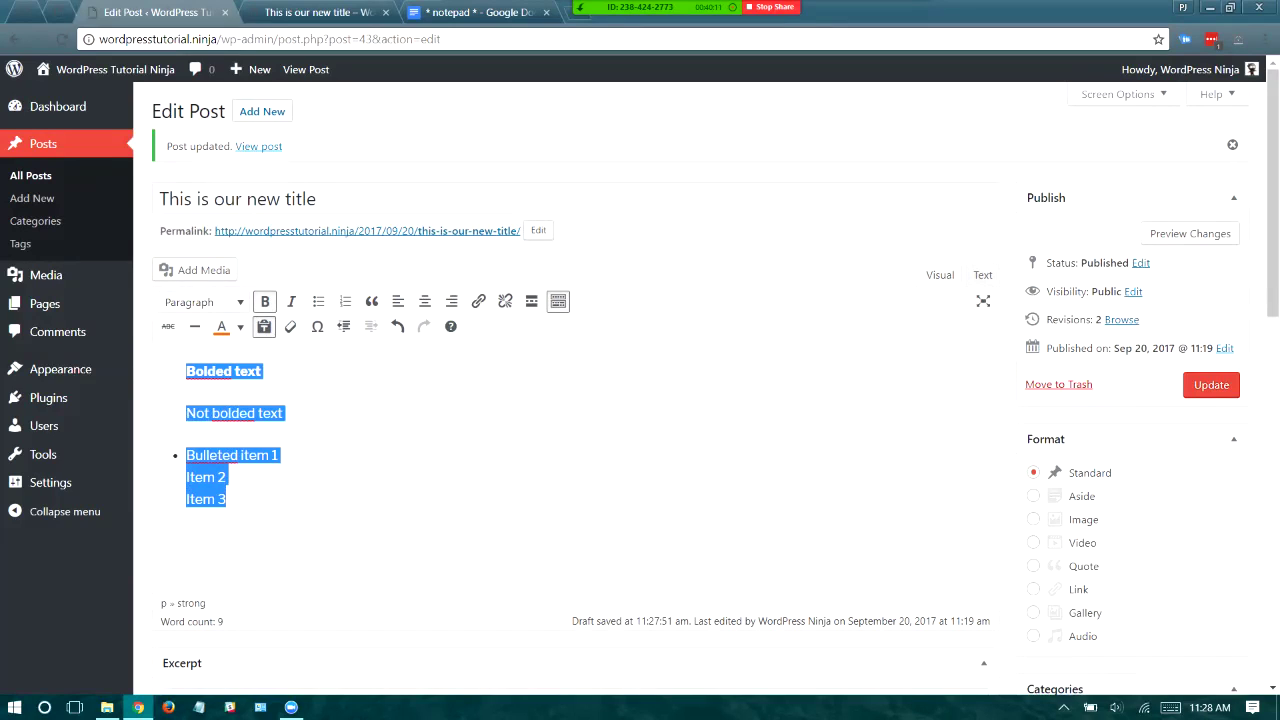
pyautogui.press('Delete')
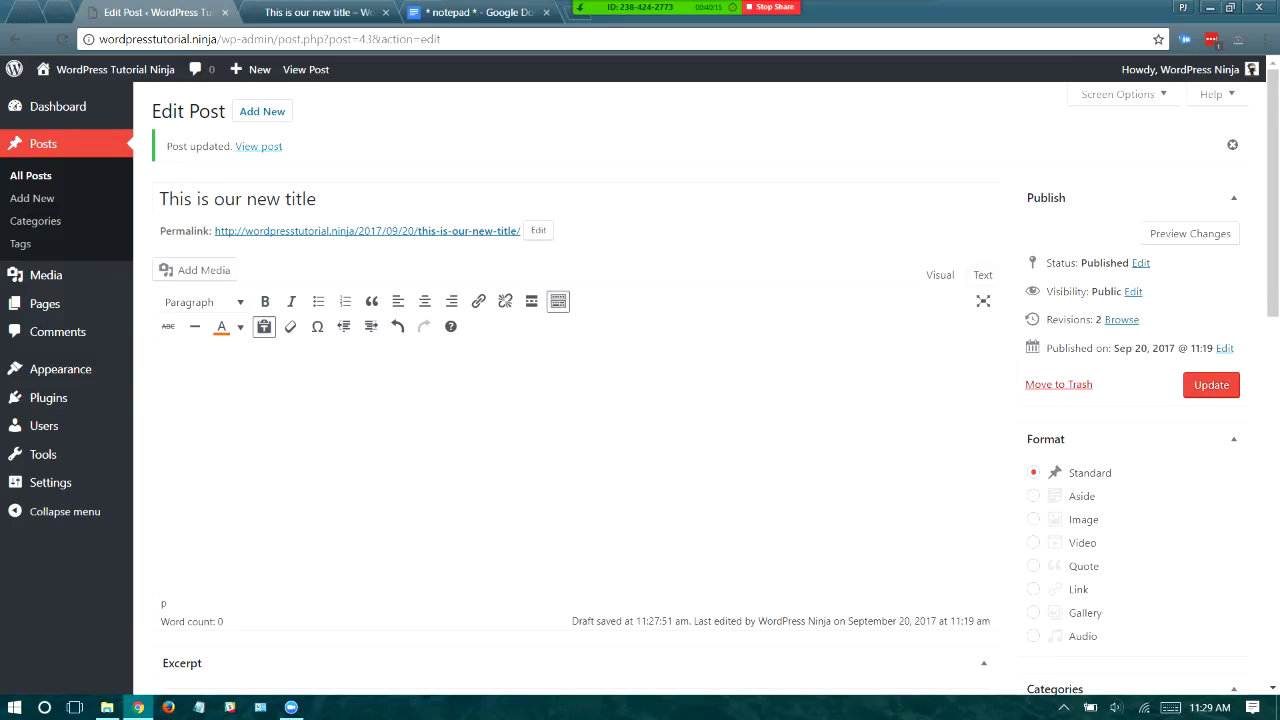
# Step: With plain-text pasting off, paste the formatted notepad content back and apply Clear formatting to it
pyautogui.click(264, 326)
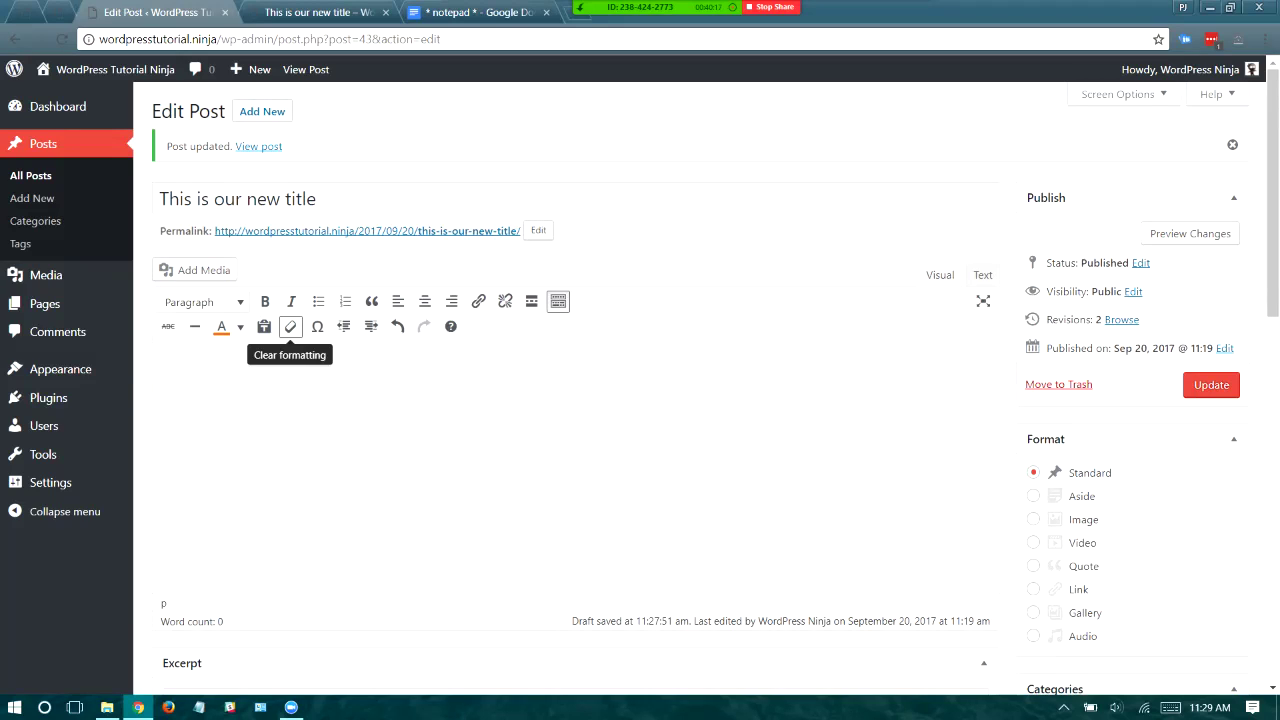
pyautogui.click(264, 326)
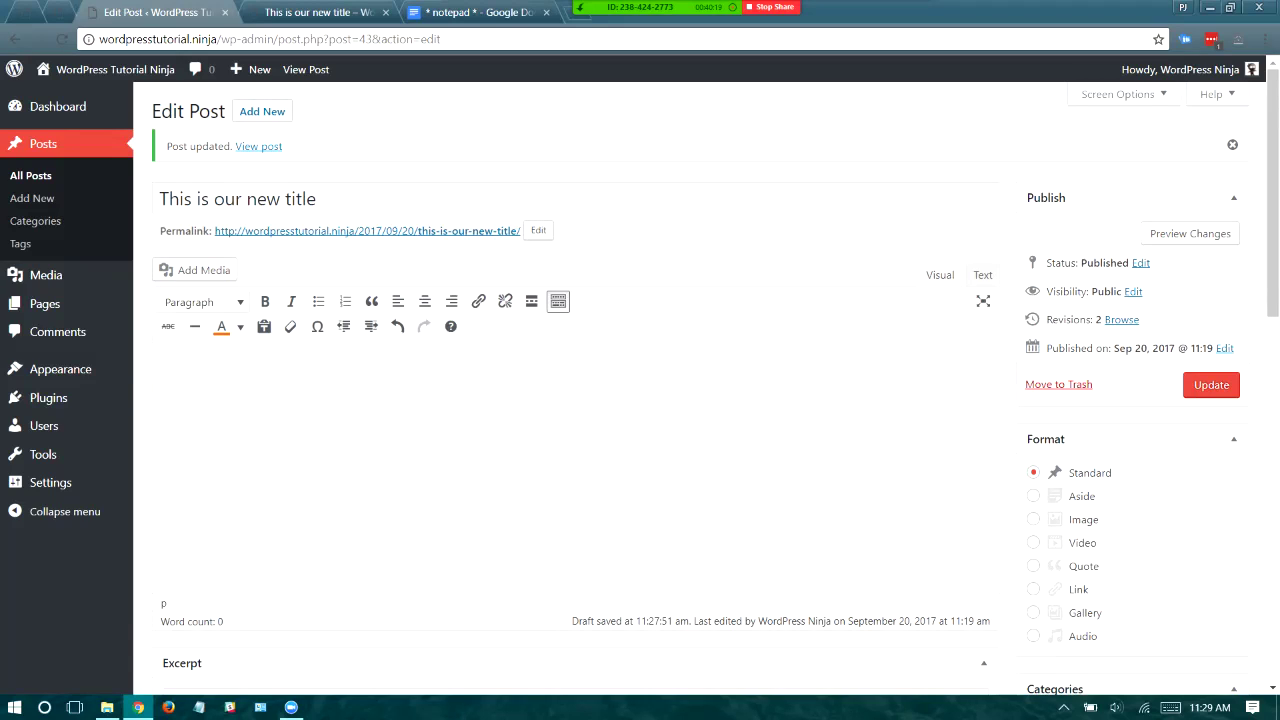
pyautogui.hotkey('ctrl', 'v')
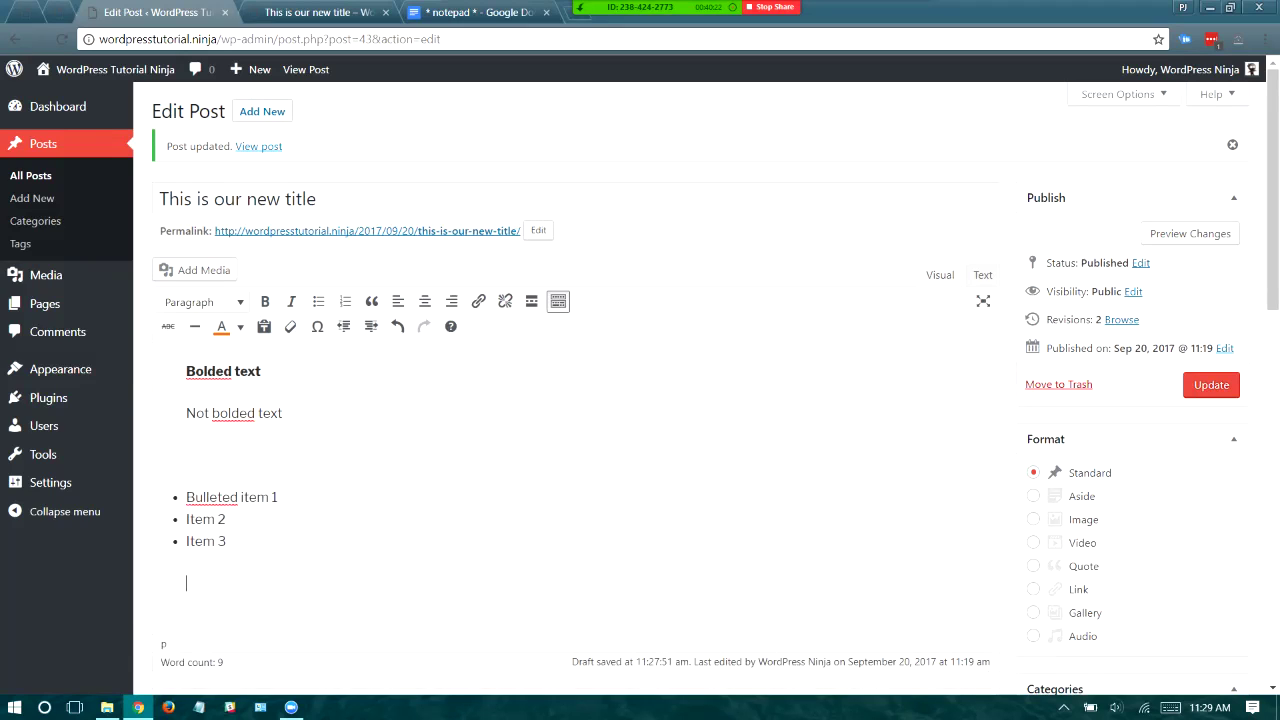
pyautogui.hotkey('shift', 'Up')
pyautogui.hotkey('shift', 'Up')
pyautogui.hotkey('shift', 'Up')
pyautogui.hotkey('shift', 'Up')
pyautogui.hotkey('shift', 'Up')
pyautogui.hotkey('shift', 'Up')
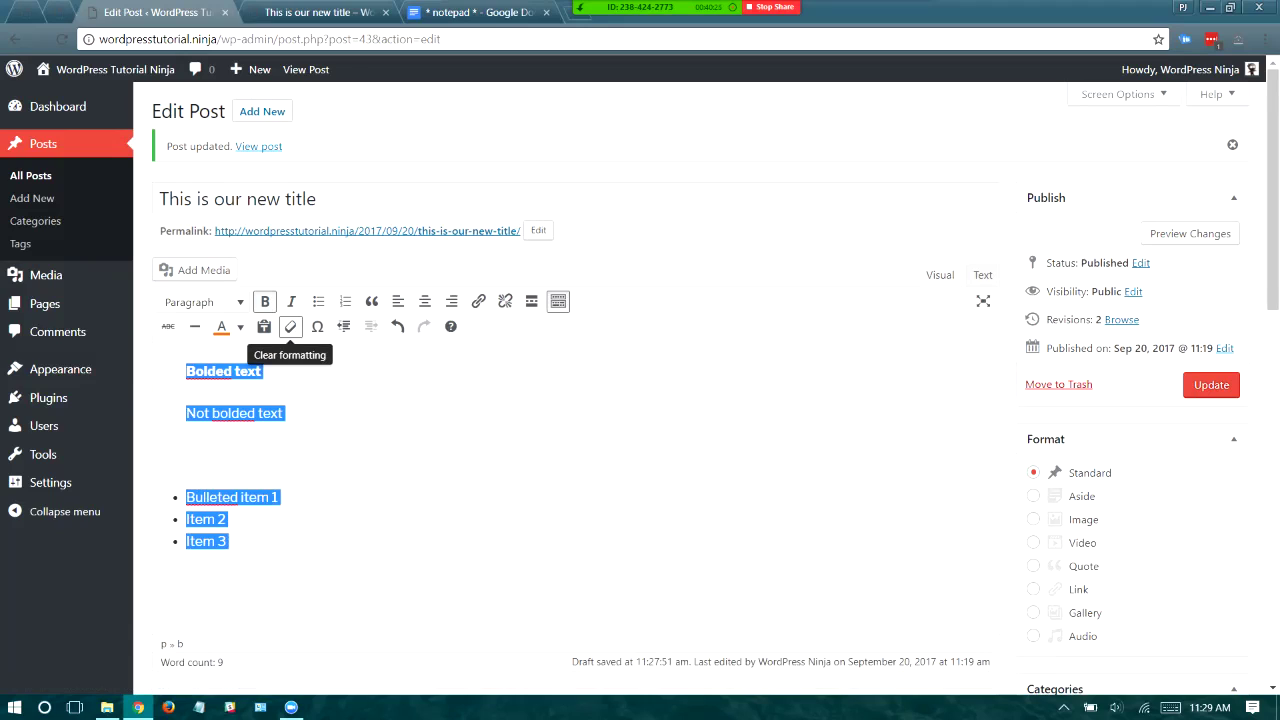
pyautogui.click(290, 327)
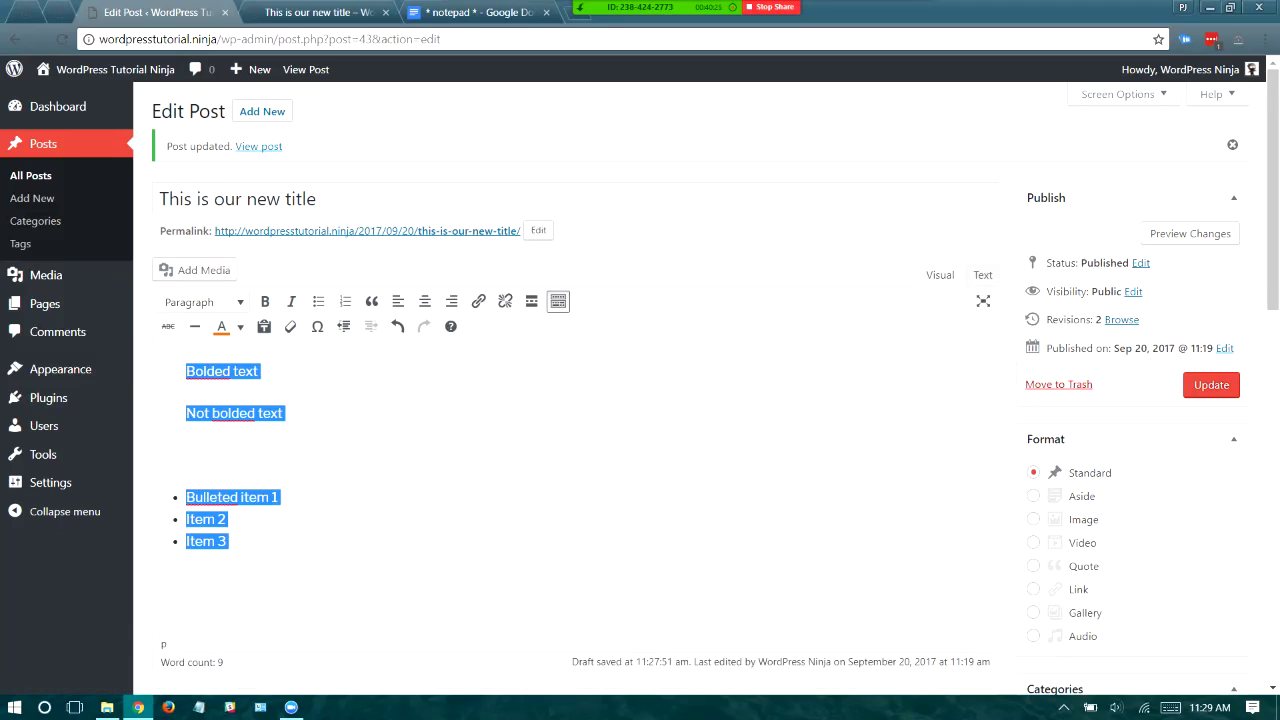
pyautogui.click(190, 455)
pyautogui.doubleClick(208, 371)
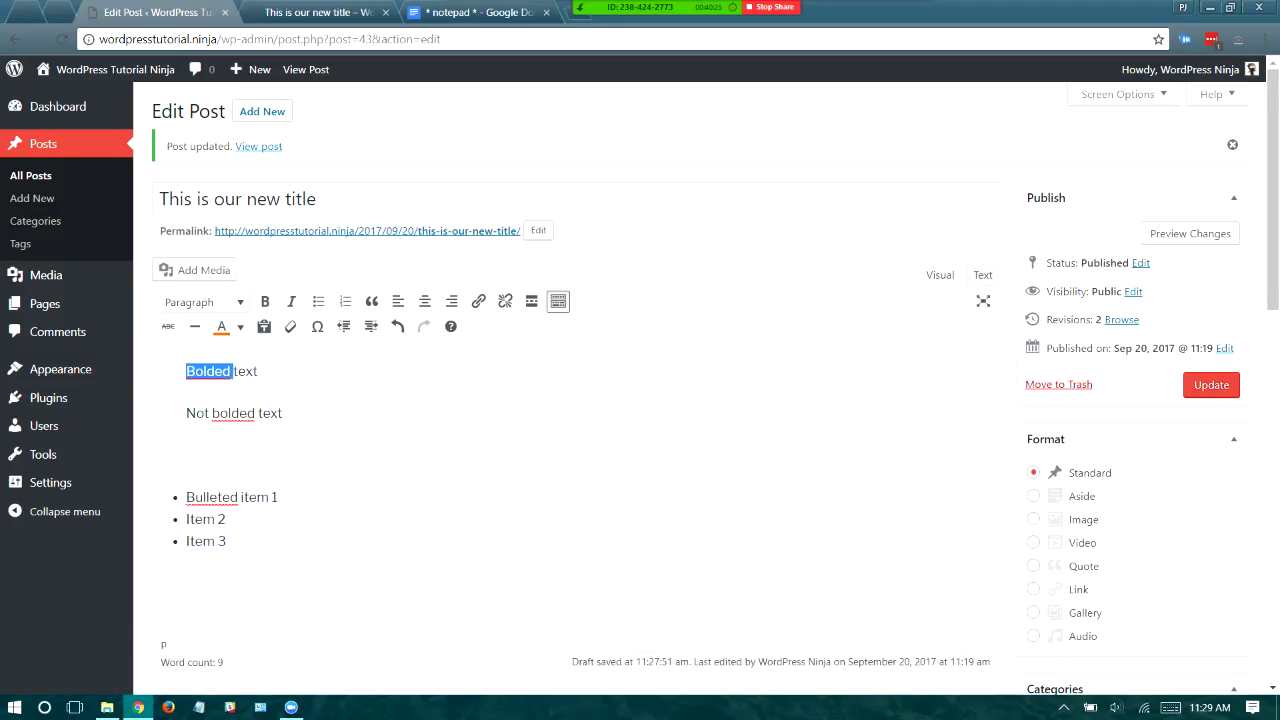
pyautogui.click(190, 455)
pyautogui.click(983, 274)
# Step: Replace the 'Bolded text' line with the ¼ special character followed by typed 1/4
pyautogui.moveTo(186, 371); pyautogui.dragTo(261, 371)
pyautogui.click(265, 301)
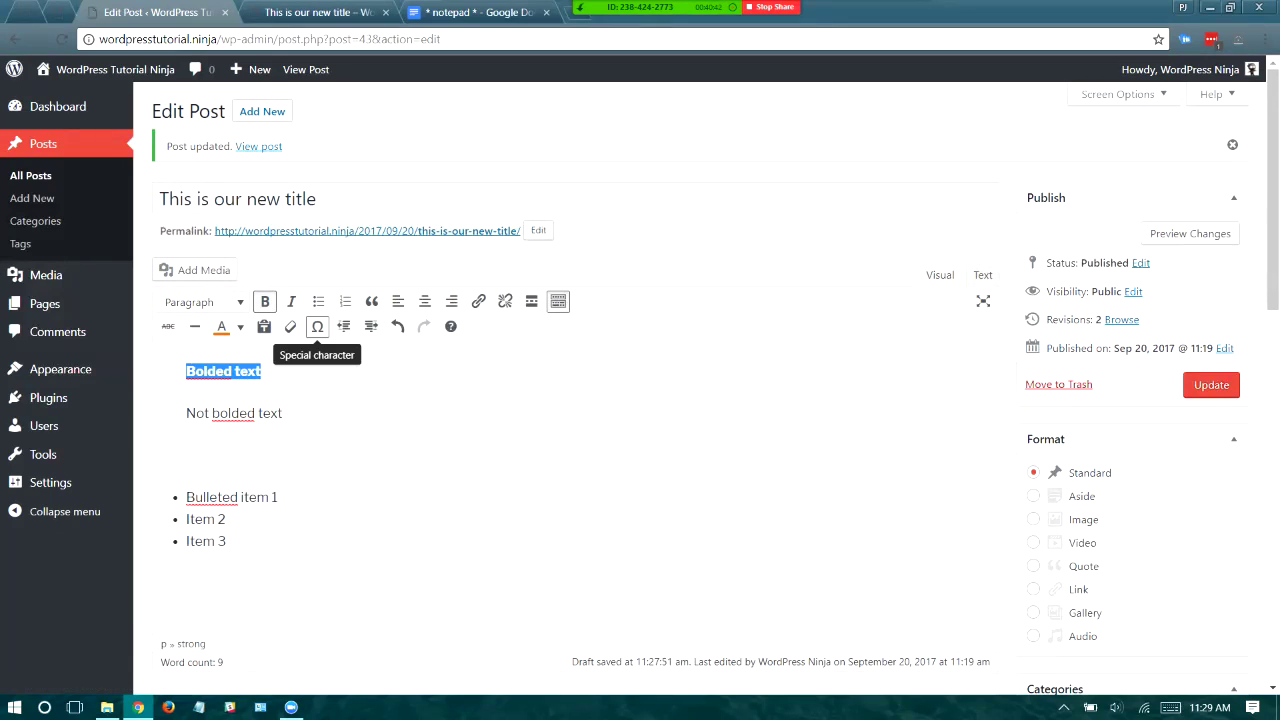
pyautogui.click(317, 326)
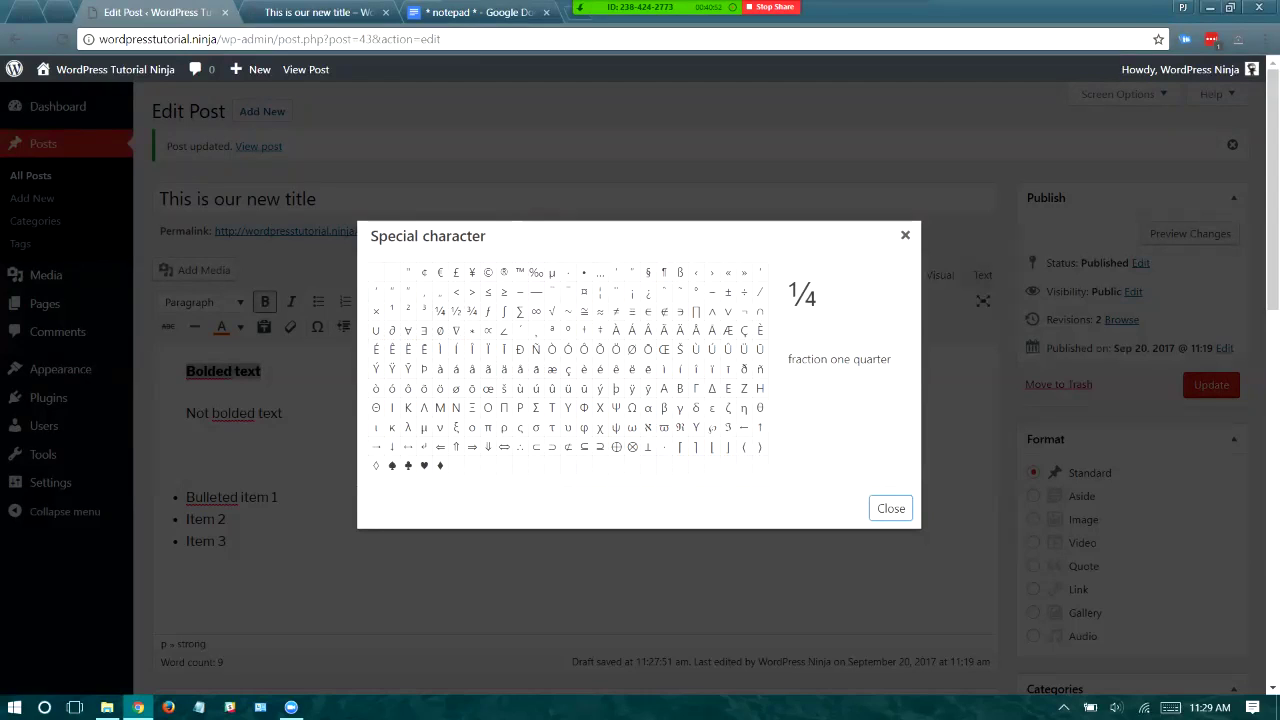
pyautogui.click(440, 311)
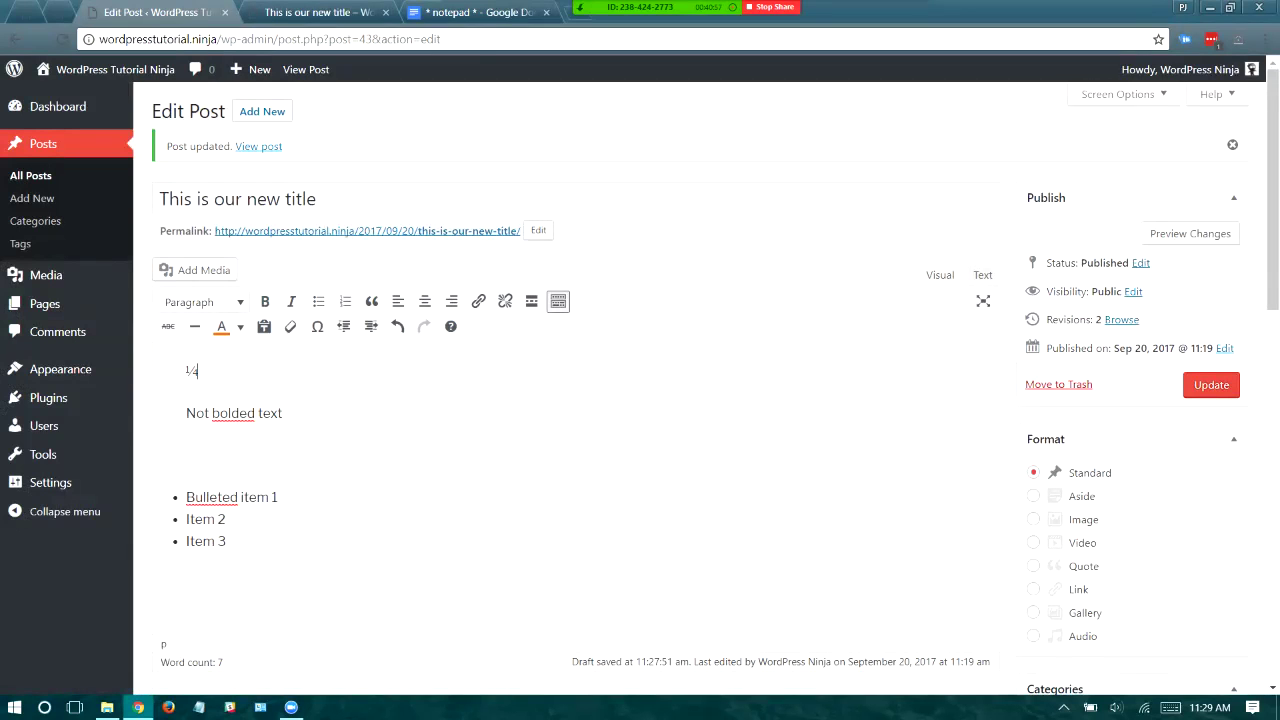
pyautogui.write('1/4')
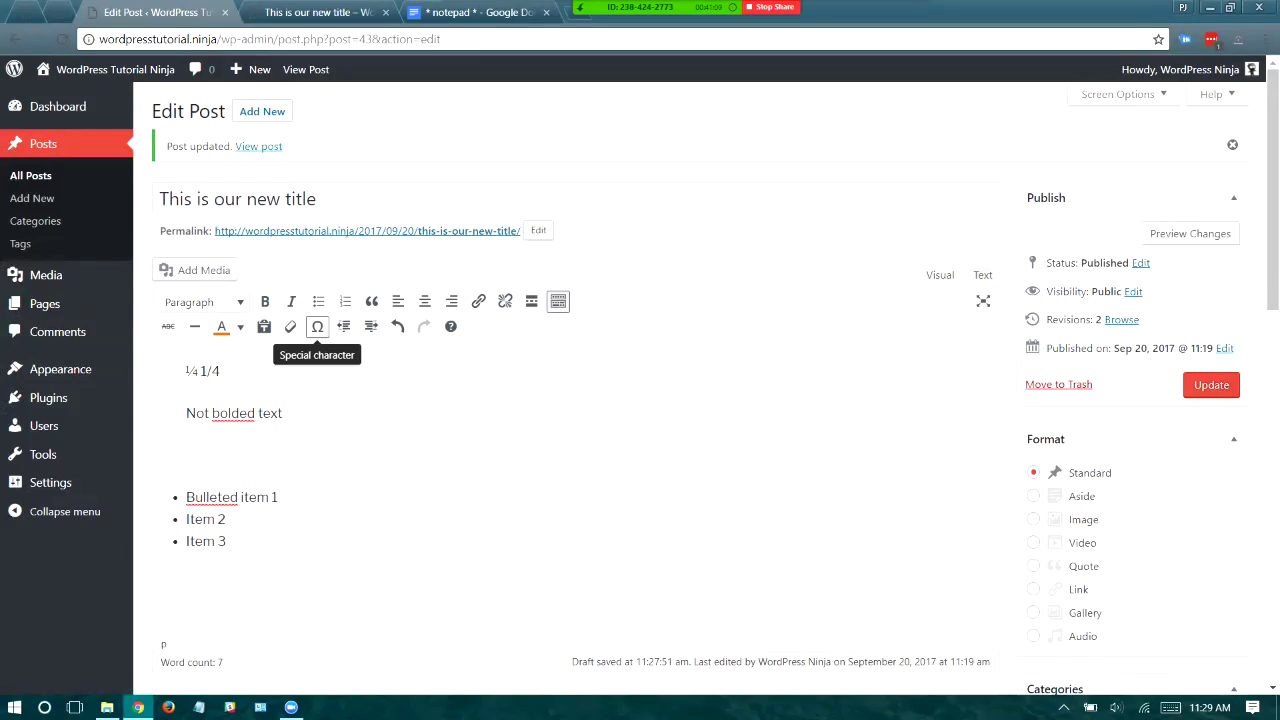
pyautogui.click(317, 326)
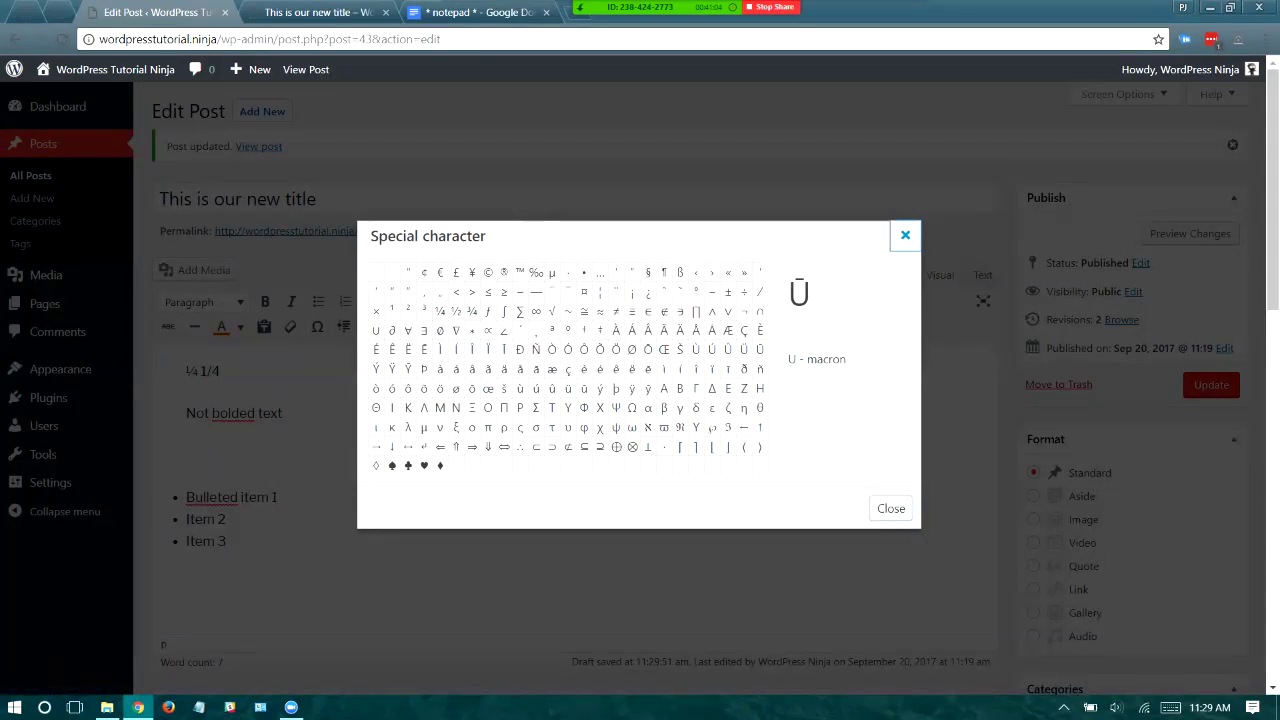
pyautogui.click(905, 235)
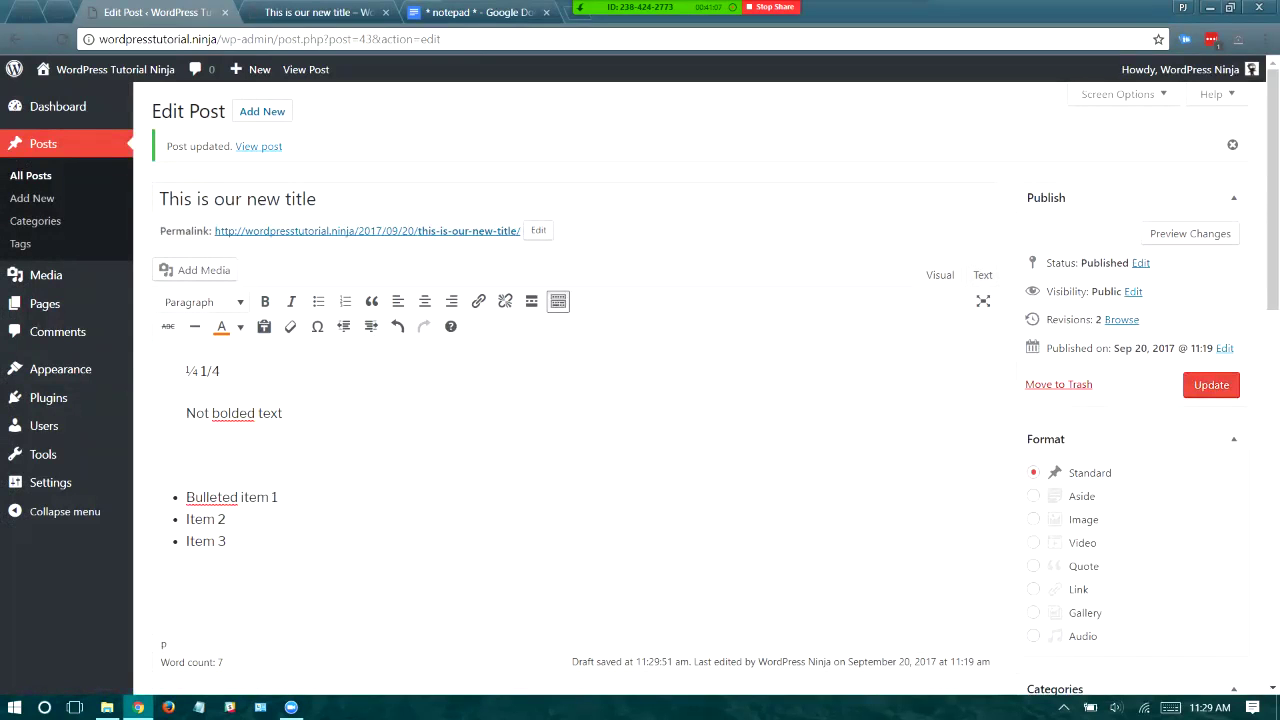
# Step: Delete all the post content so the word count reads 0
pyautogui.write('☼▶')
pyautogui.click(371, 326)
pyautogui.click(344, 326)
pyautogui.hotkey('ctrl', 'a')
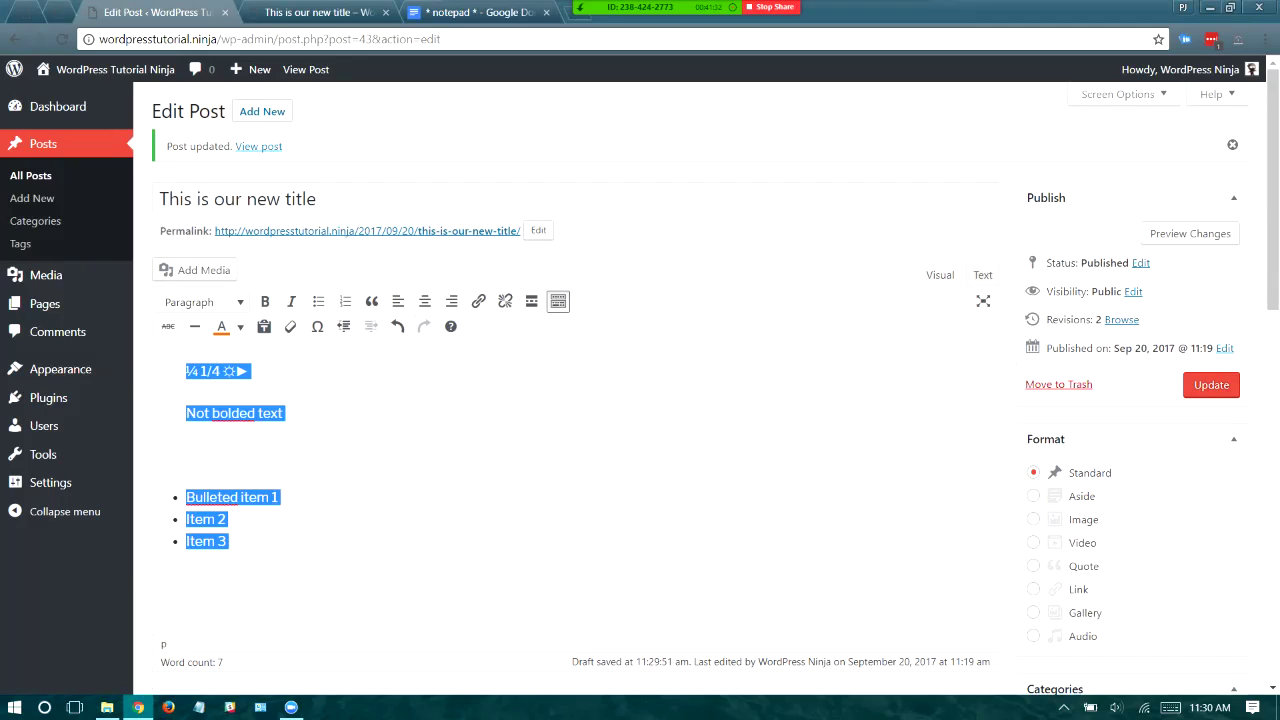
pyautogui.press('BackSpace')
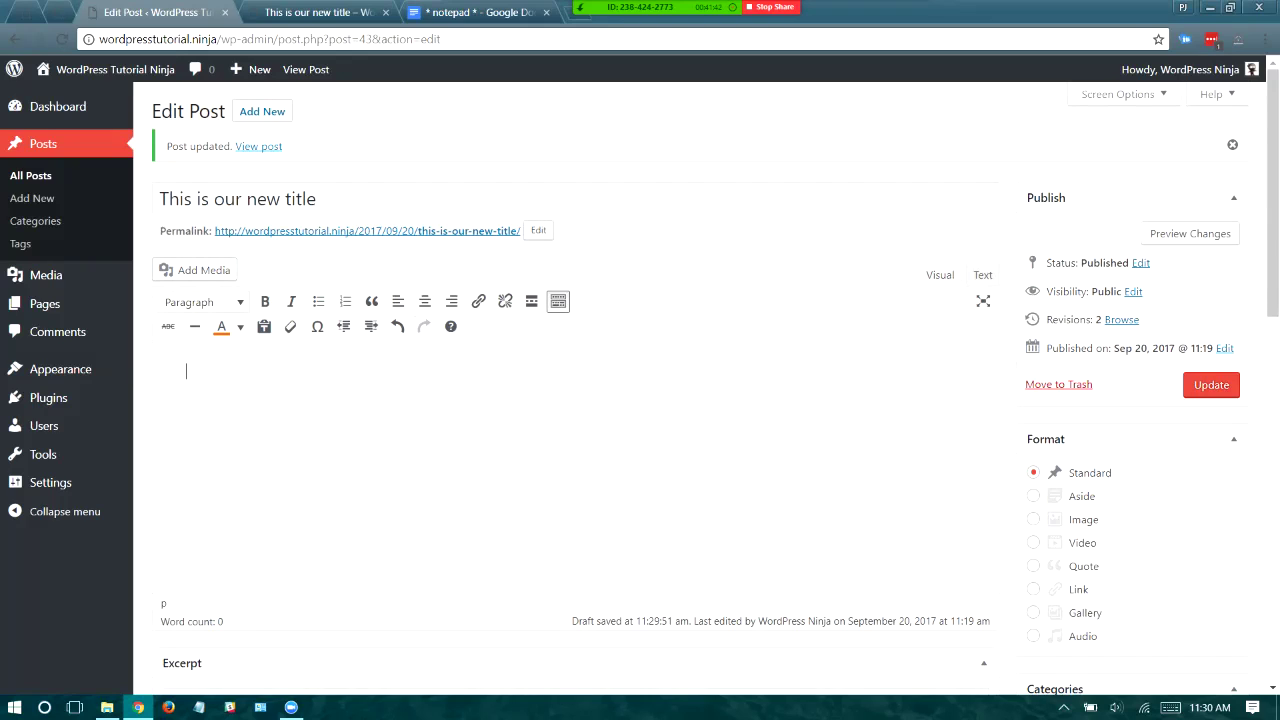
# Step: Change the post status to Draft, then bring up the Visibility options
pyautogui.click(1140, 263)
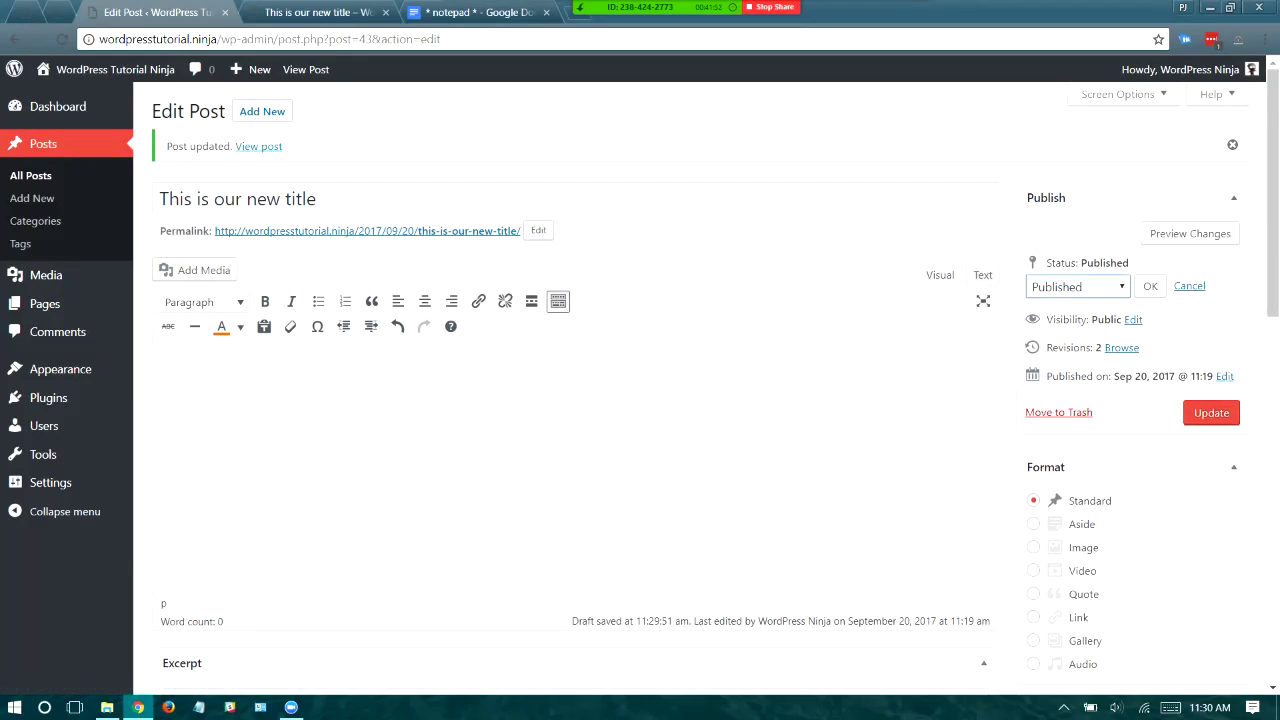
pyautogui.hotkey('alt', 'Down')
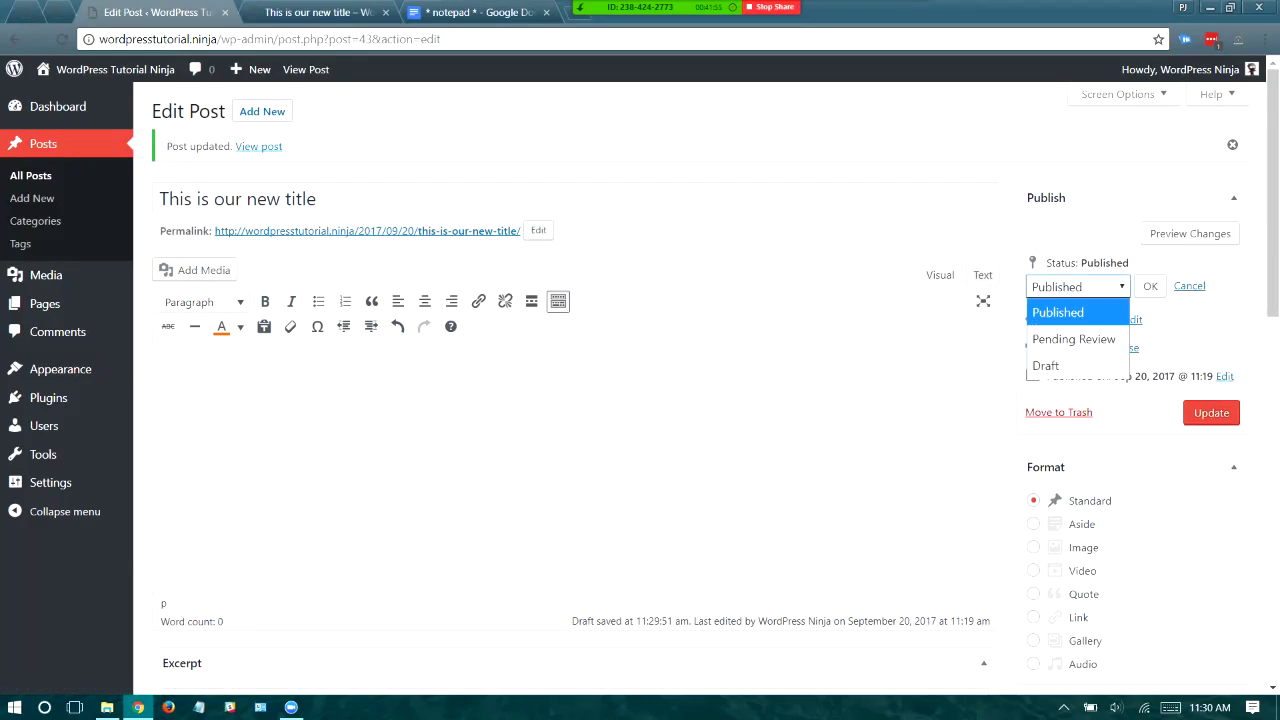
pyautogui.press('Return')
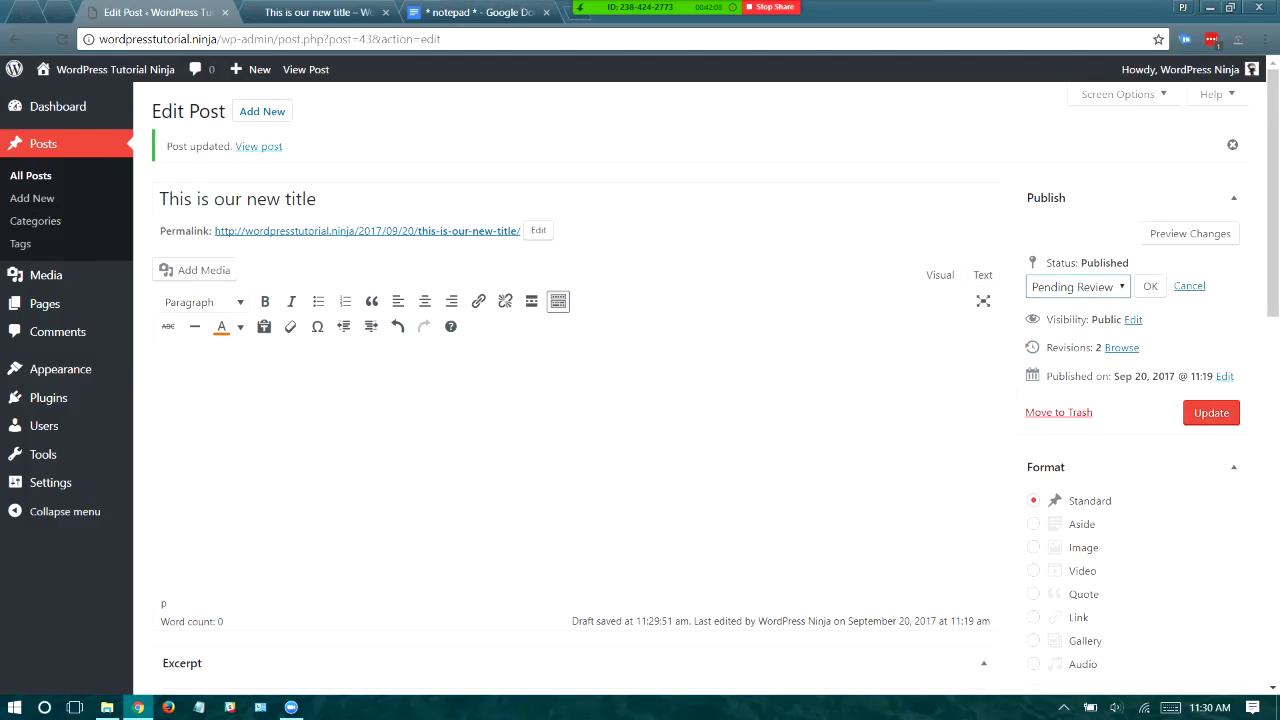
pyautogui.hotkey('alt', 'Down')
pyautogui.press('Down')
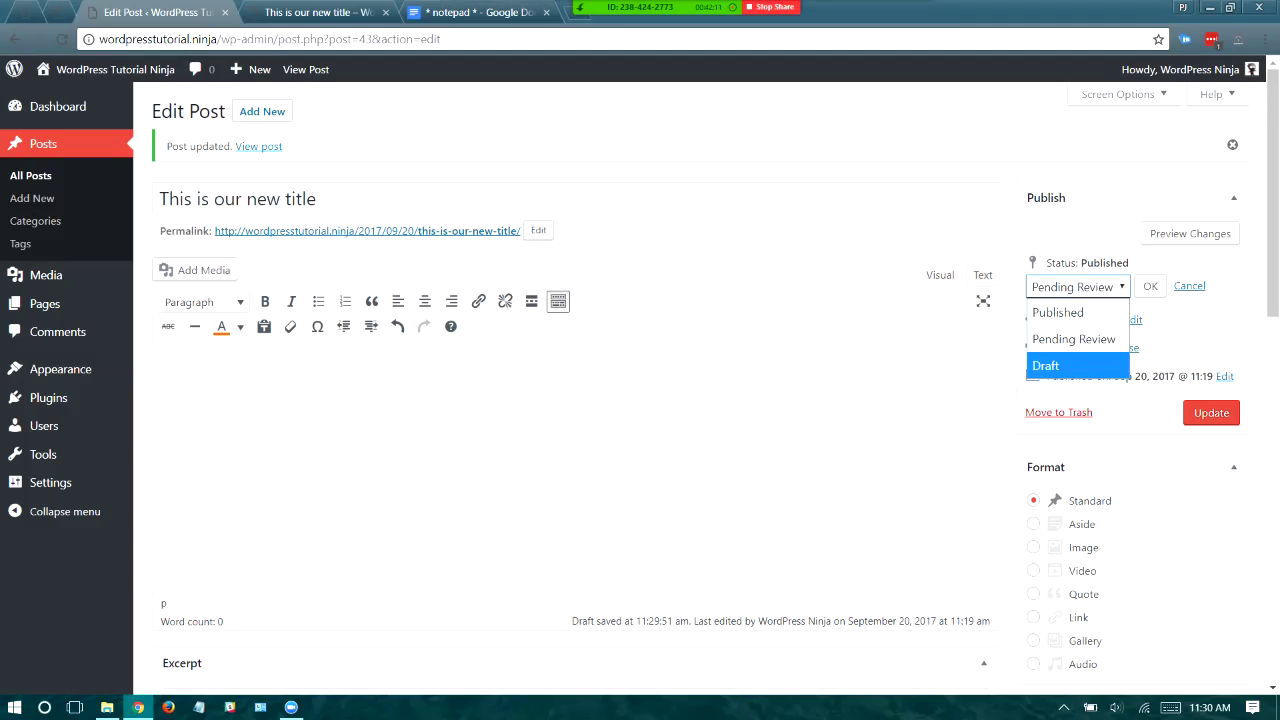
pyautogui.press('Return')
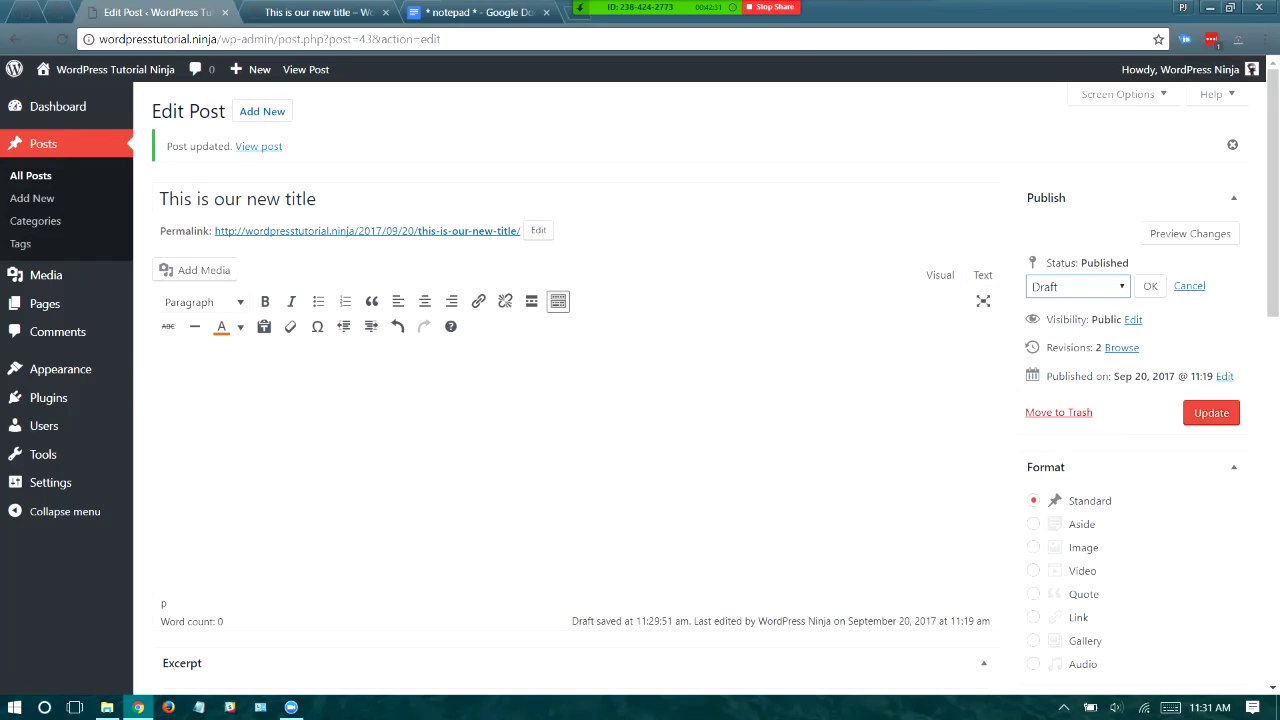
pyautogui.click(911, 20)
pyautogui.click(916, 47)
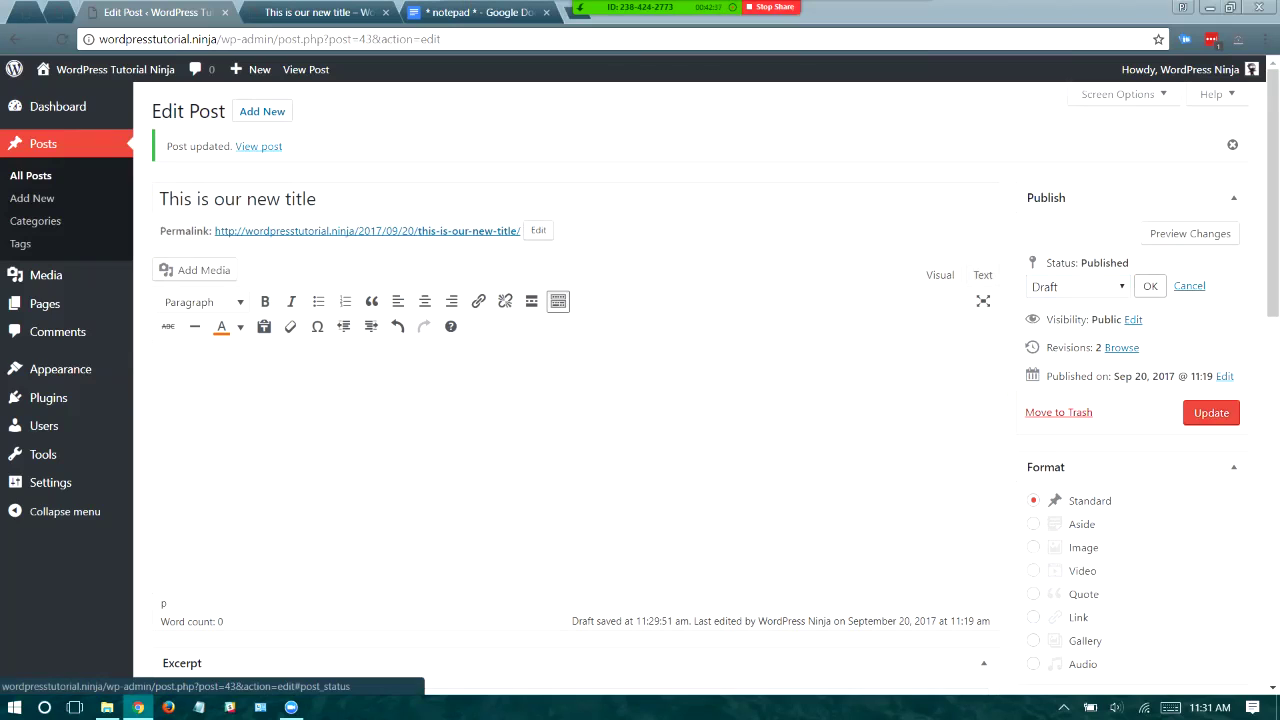
pyautogui.click(1133, 319)
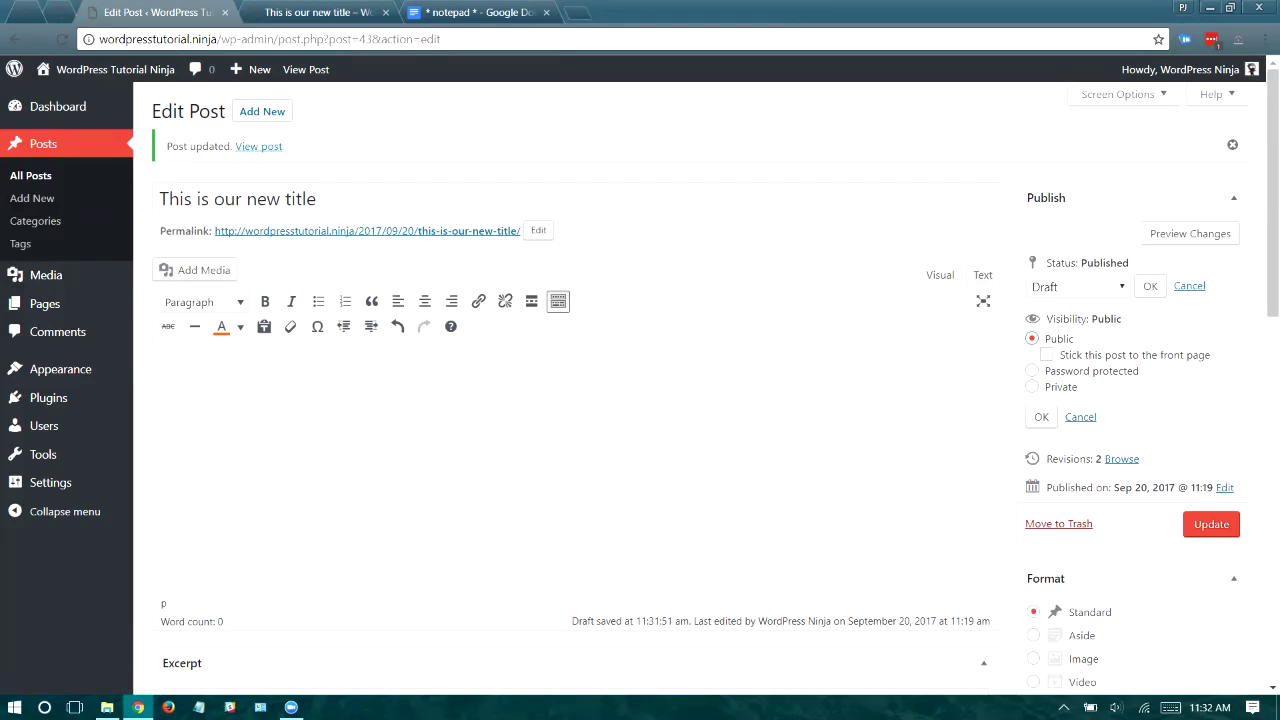
# Step: Set the post's visibility to Password protected with a password
pyautogui.click(1046, 354)
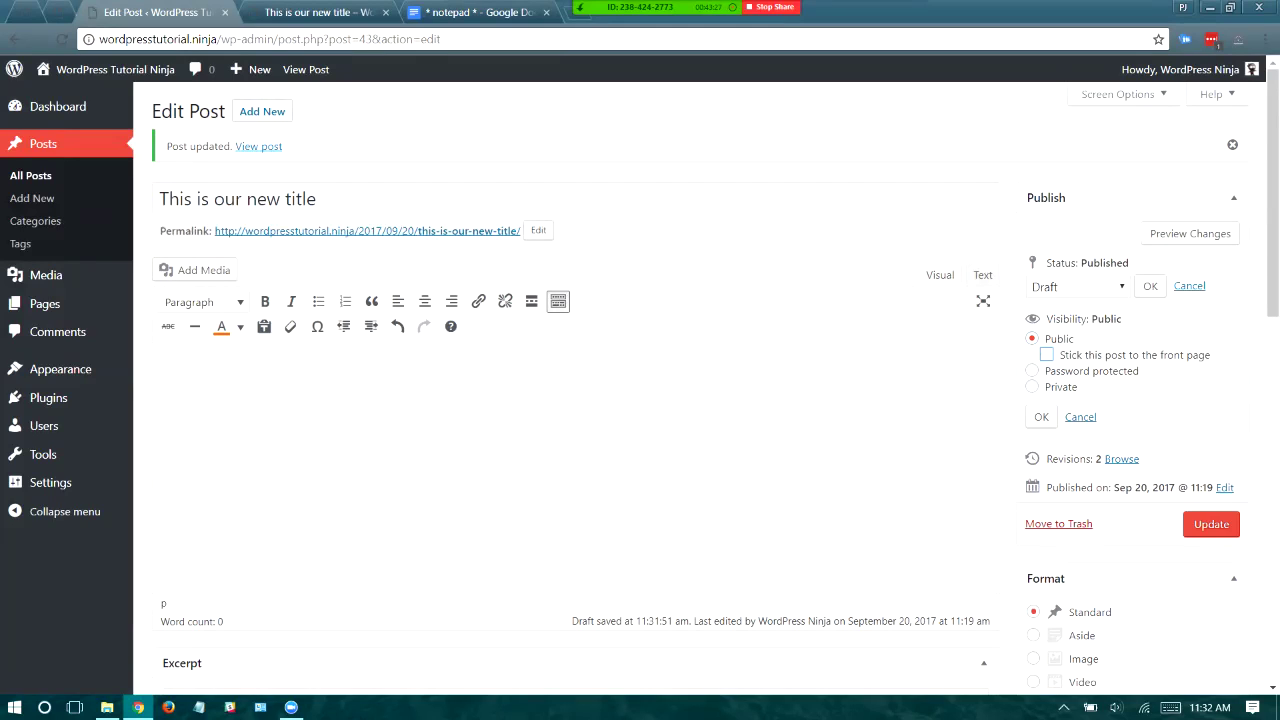
pyautogui.click(1032, 370)
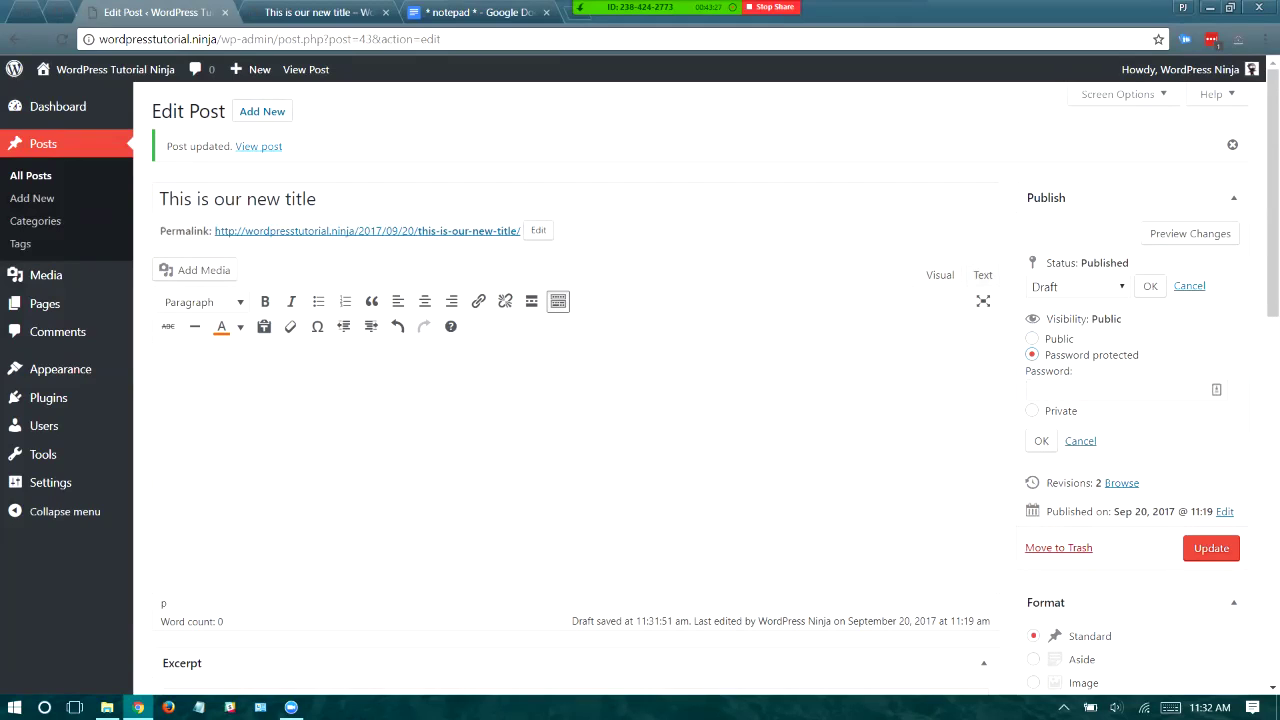
pyautogui.click(1120, 389)
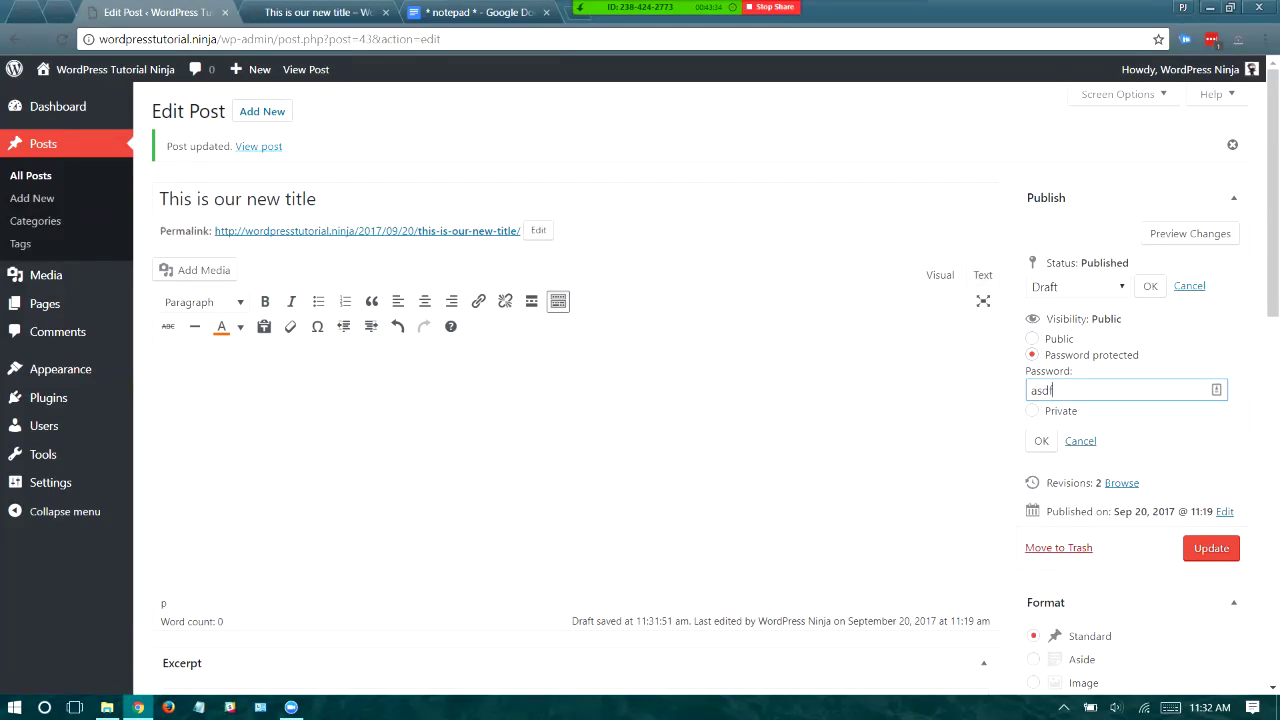
pyautogui.click(1041, 440)
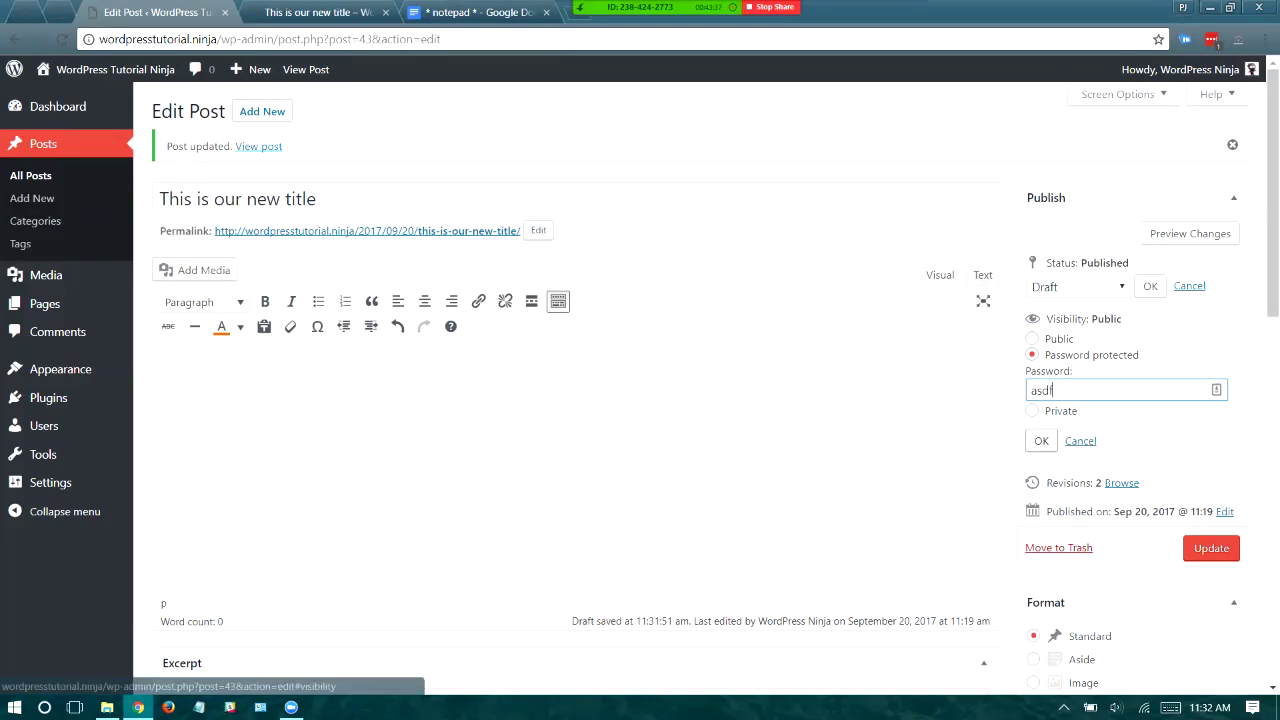
# Step: Set the status back to Published, update the post, and switch to the live site tab
pyautogui.click(1078, 286)
pyautogui.click(1049, 314)
pyautogui.click(1150, 286)
pyautogui.click(1211, 384)
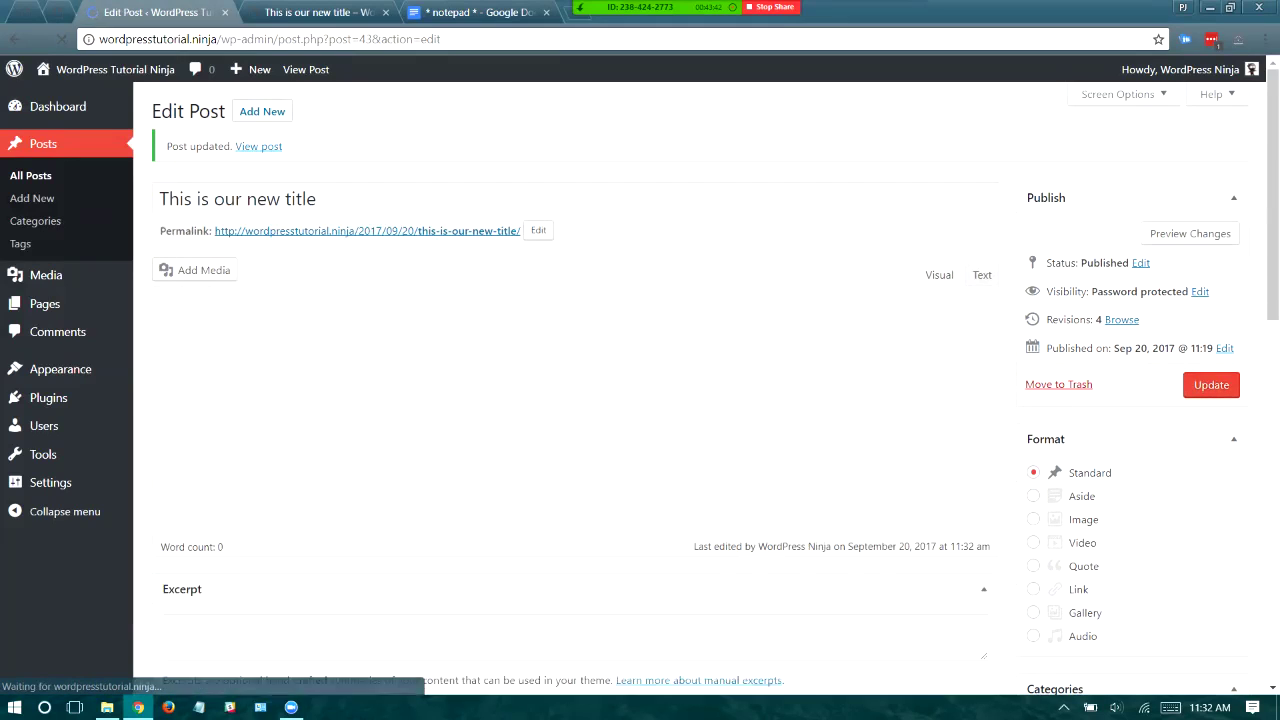
pyautogui.hotkey('ctrl', 'Tab')
# Step: On the site's home page, point out the 'Protected:' label on the post title
pyautogui.click(517, 113)
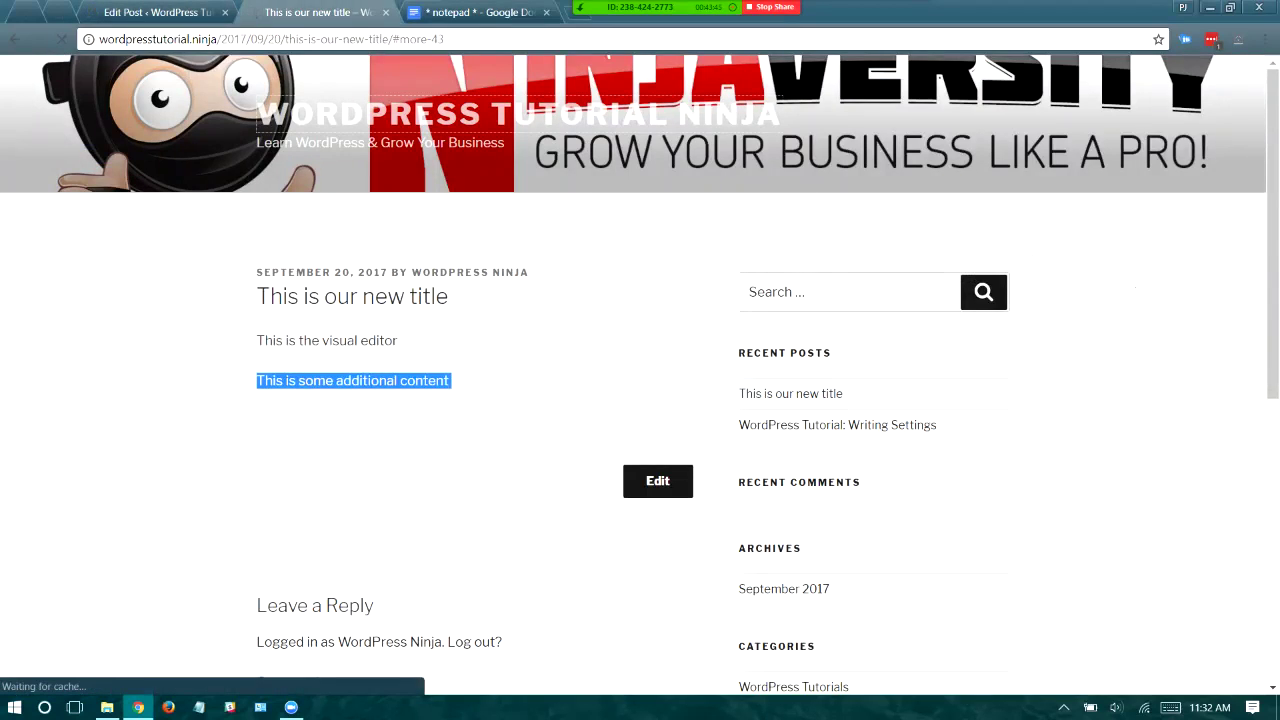
pyautogui.scroll(-3, 640, 375)
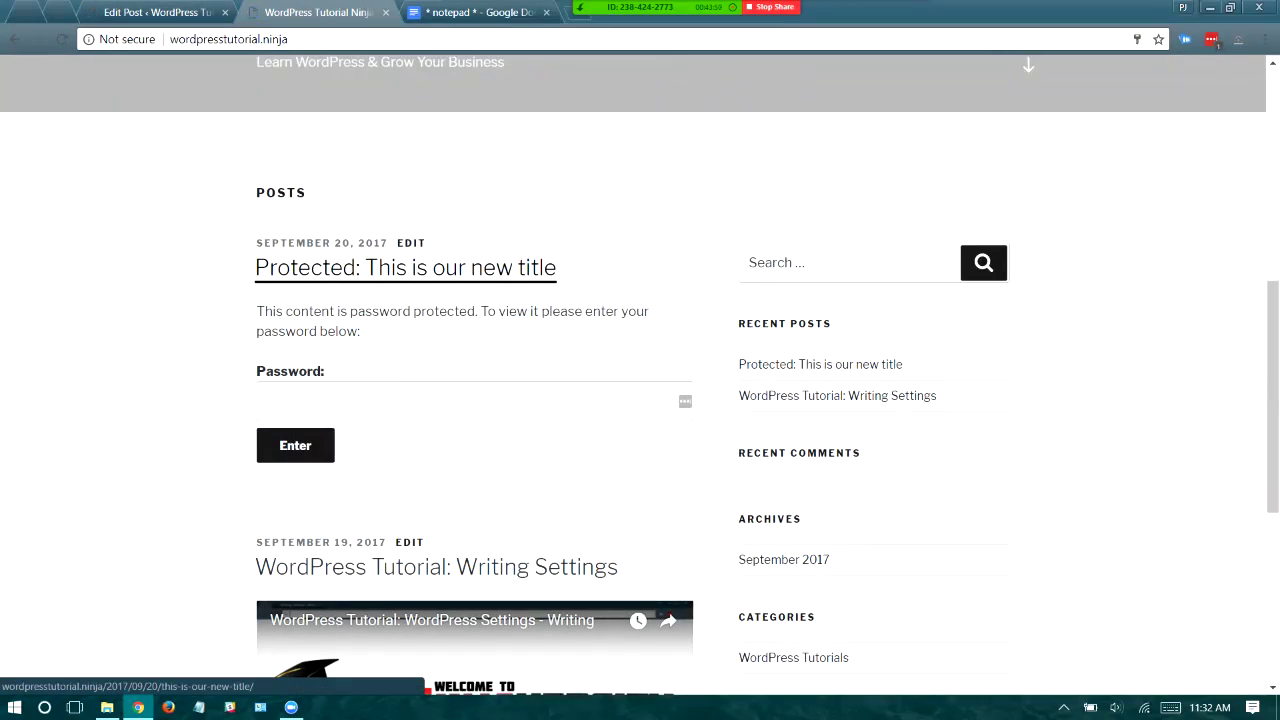
pyautogui.moveTo(254, 186); pyautogui.dragTo(360, 268)
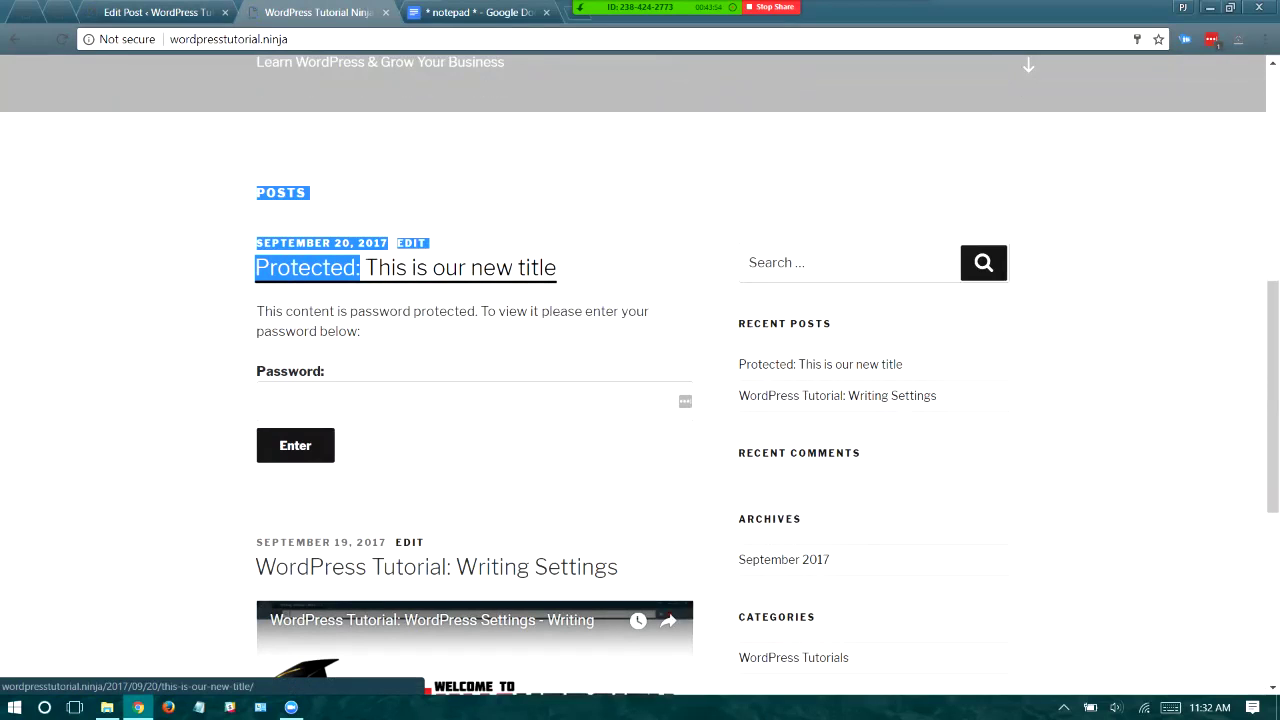
pyautogui.moveTo(560, 268); pyautogui.dragTo(378, 268)
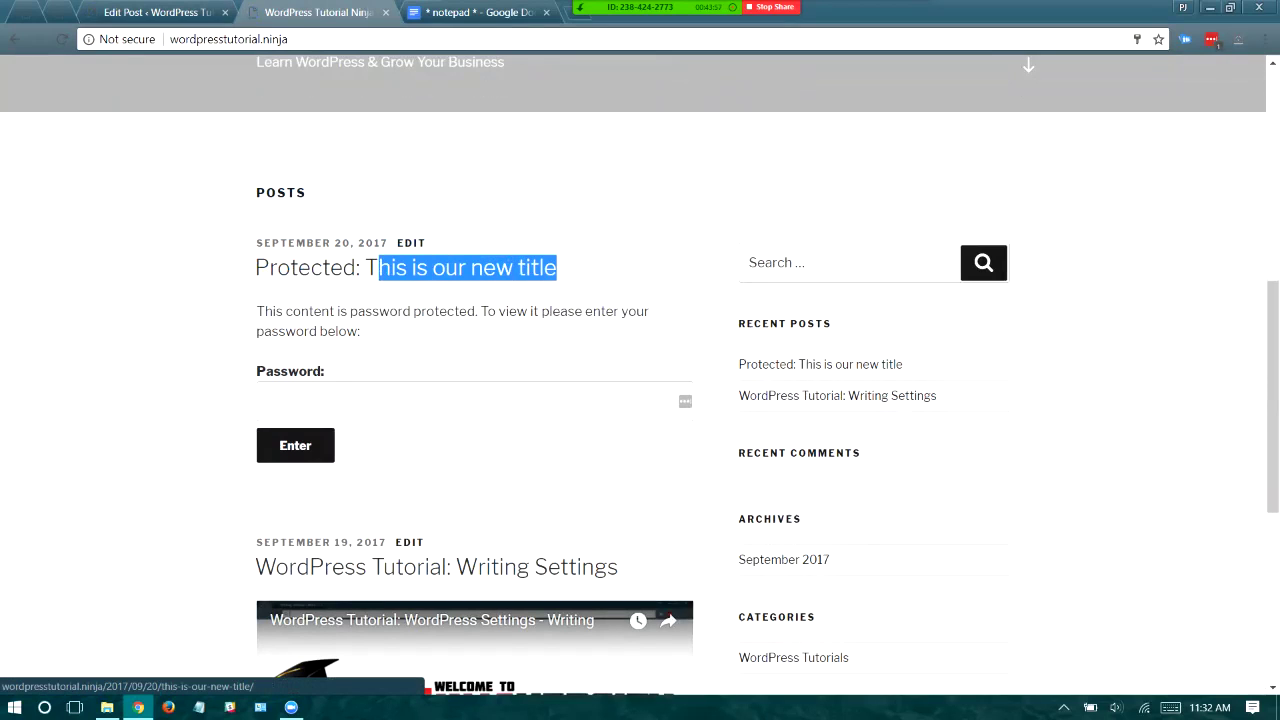
# Step: Unlock the post on the front end by submitting its password
pyautogui.click(267, 401)
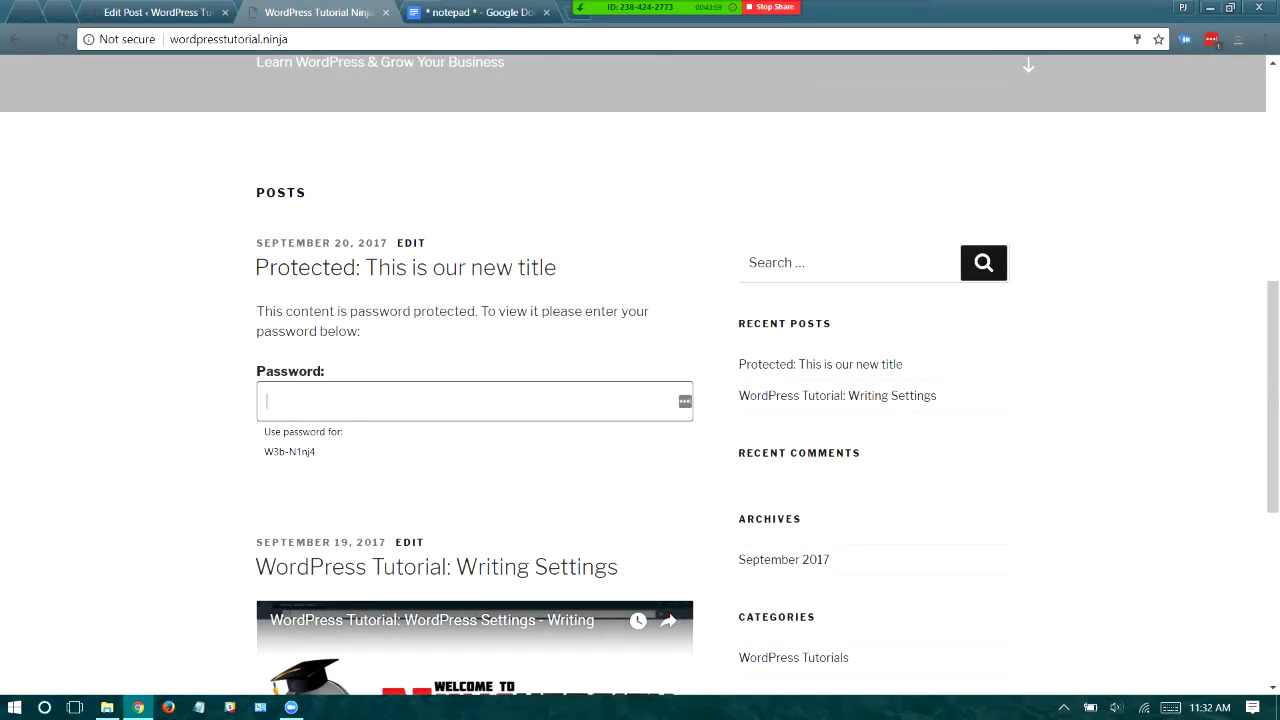
pyautogui.press('Tab')
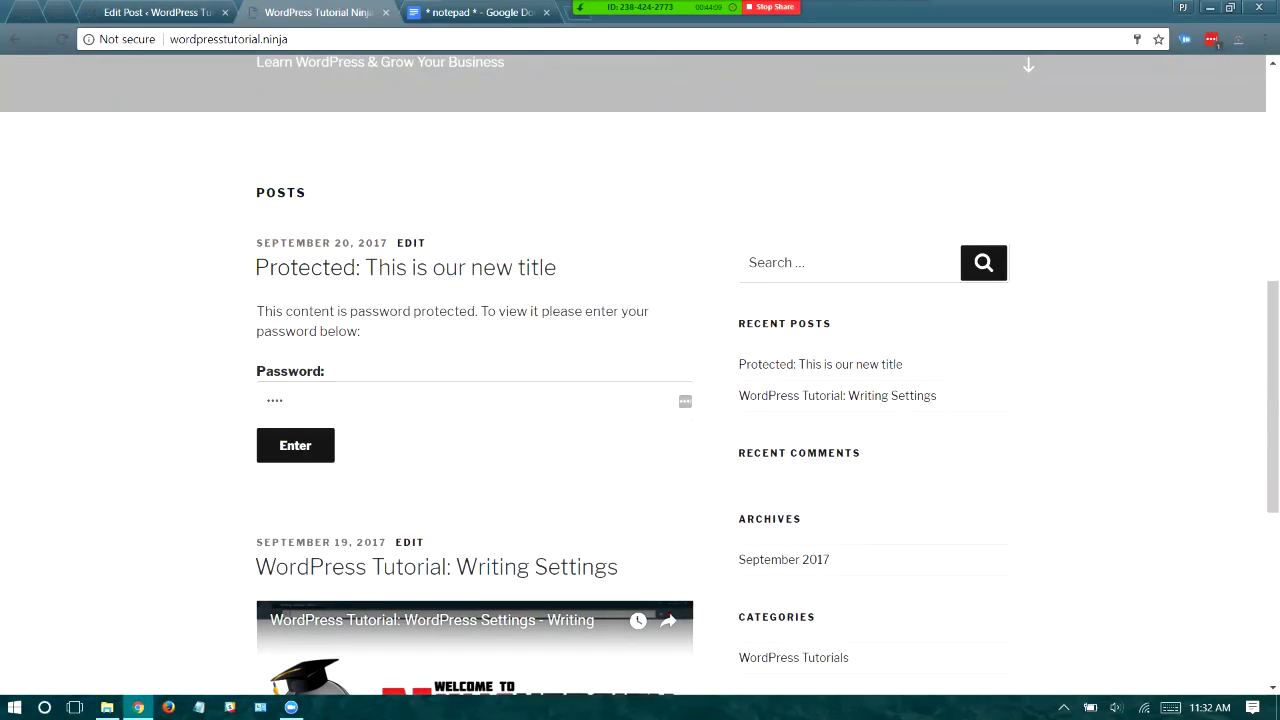
pyautogui.press('Return')
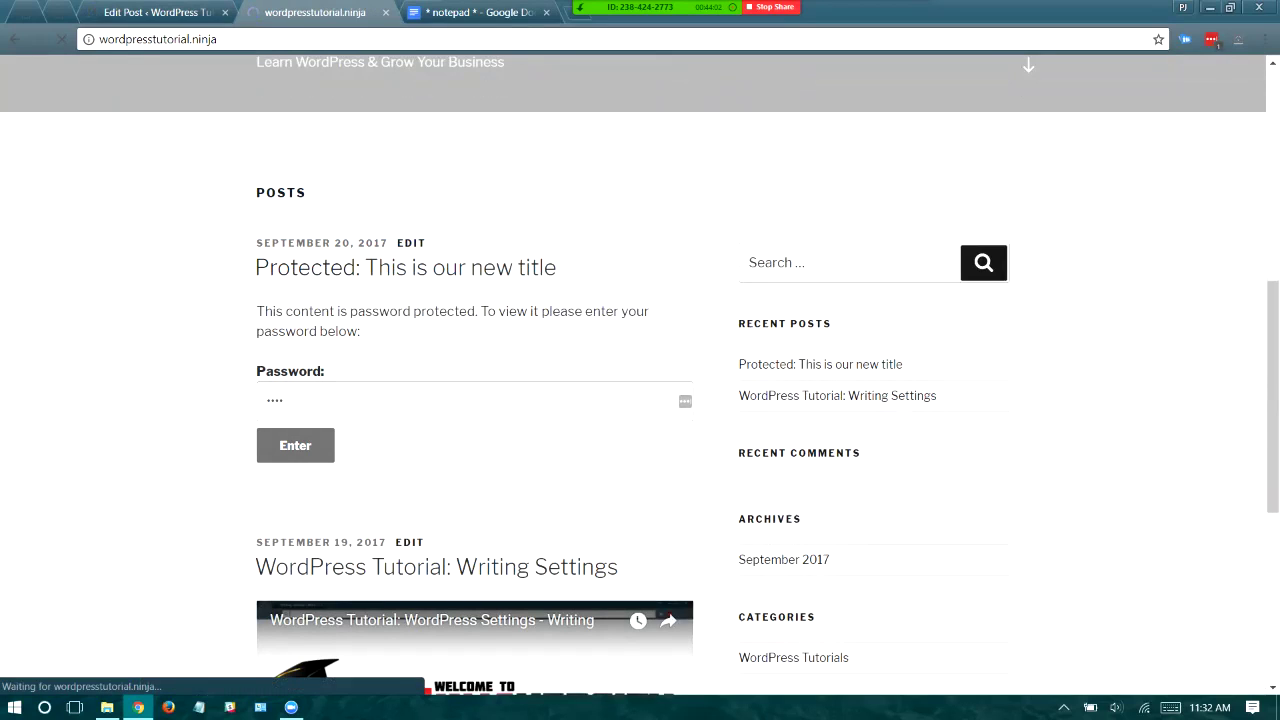
pyautogui.scroll(-6, 640, 380)
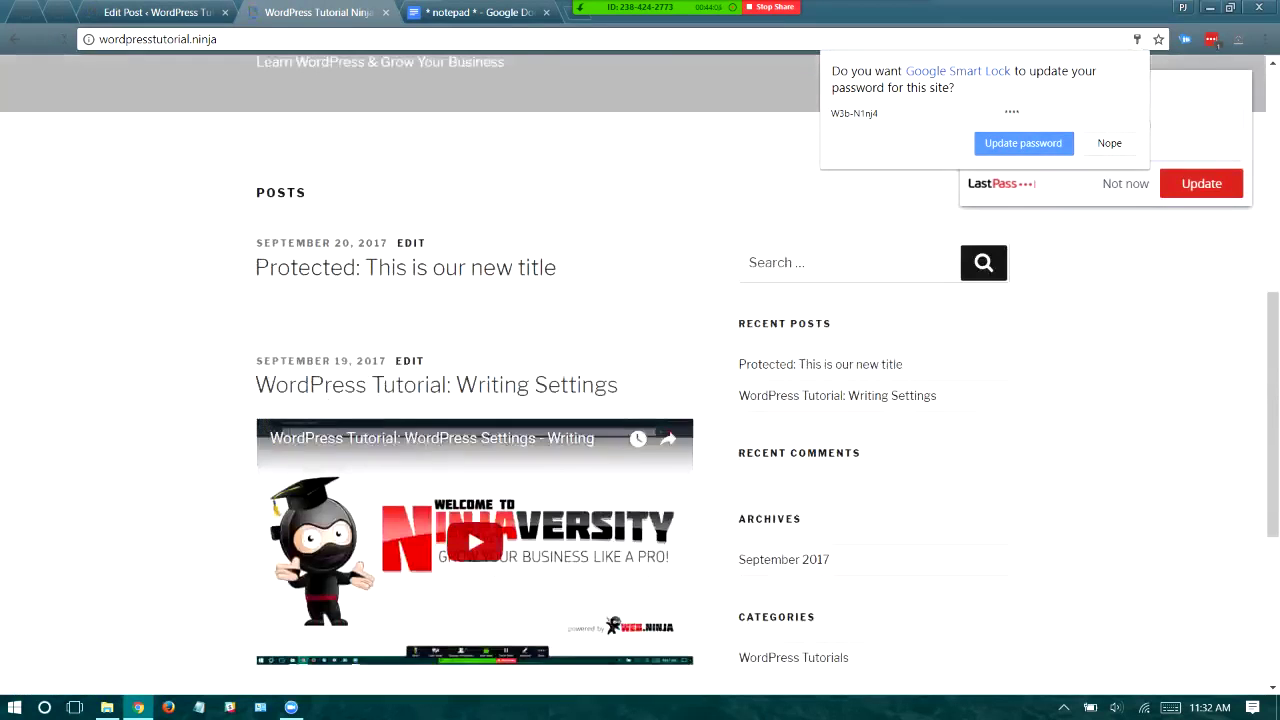
pyautogui.click(1125, 183)
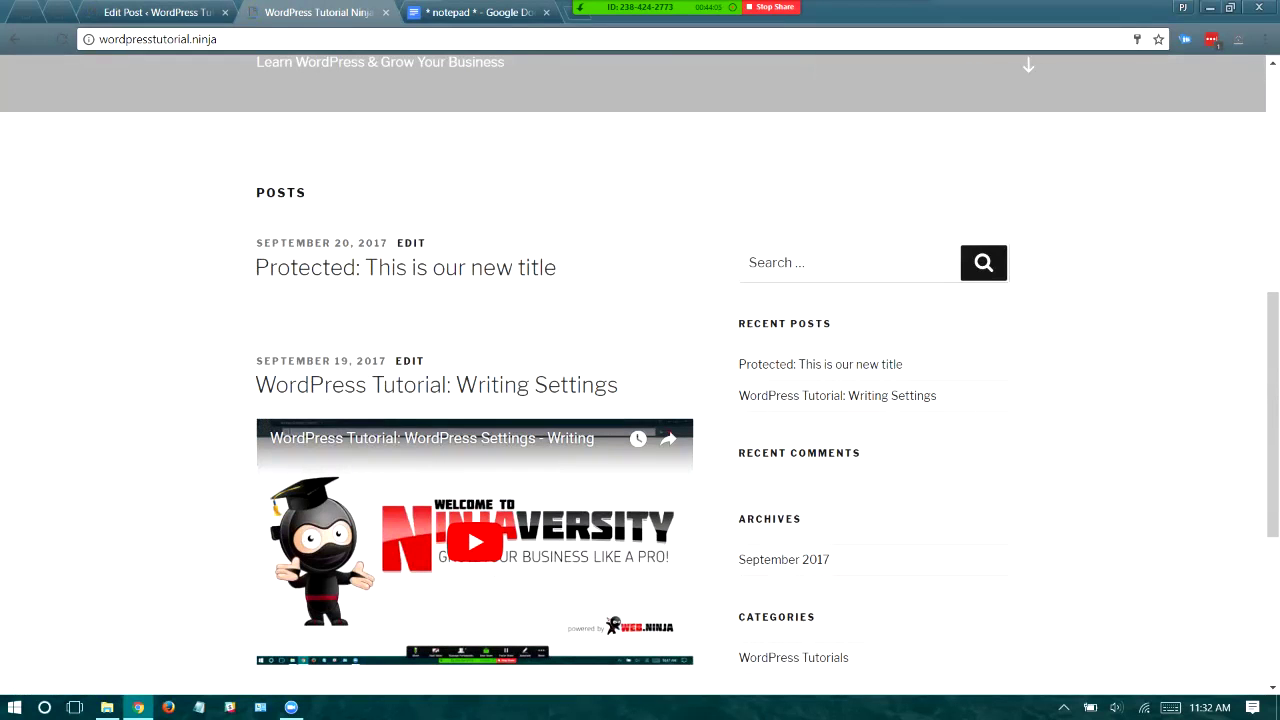
# Step: Open the 'Protected: This is our new title' page, then return to the post editor
pyautogui.click(405, 267)
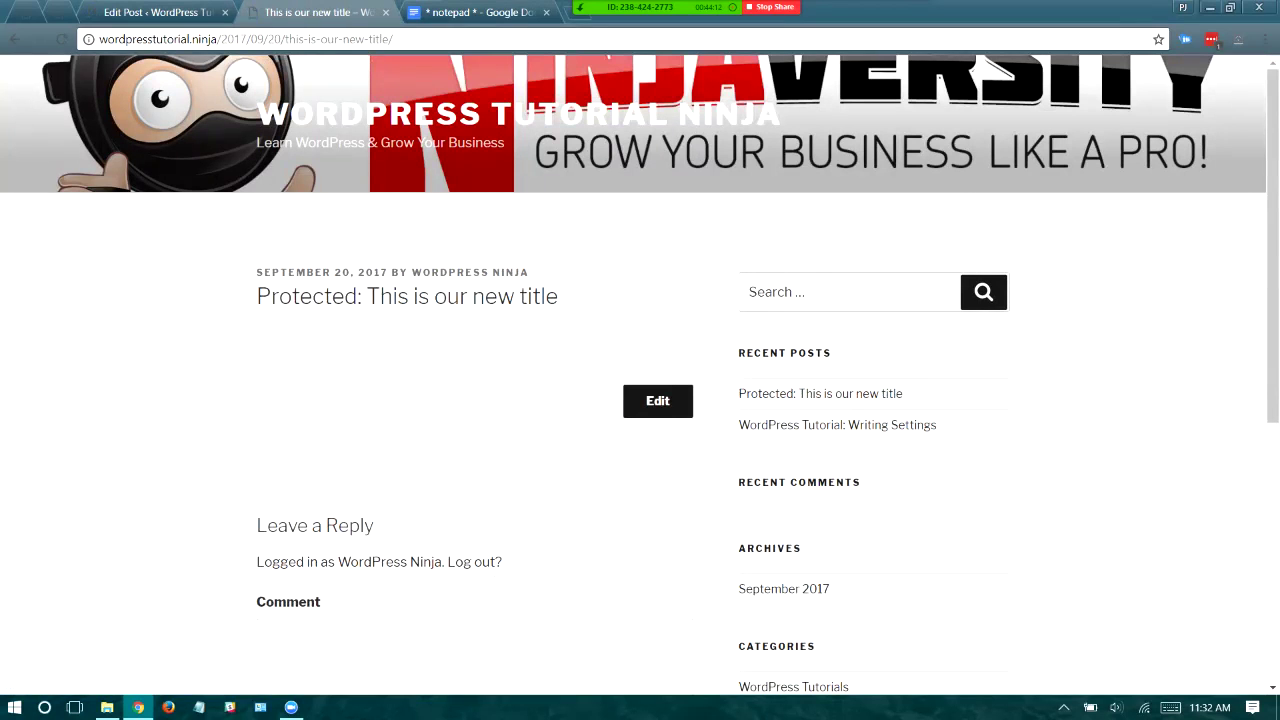
pyautogui.click(160, 12)
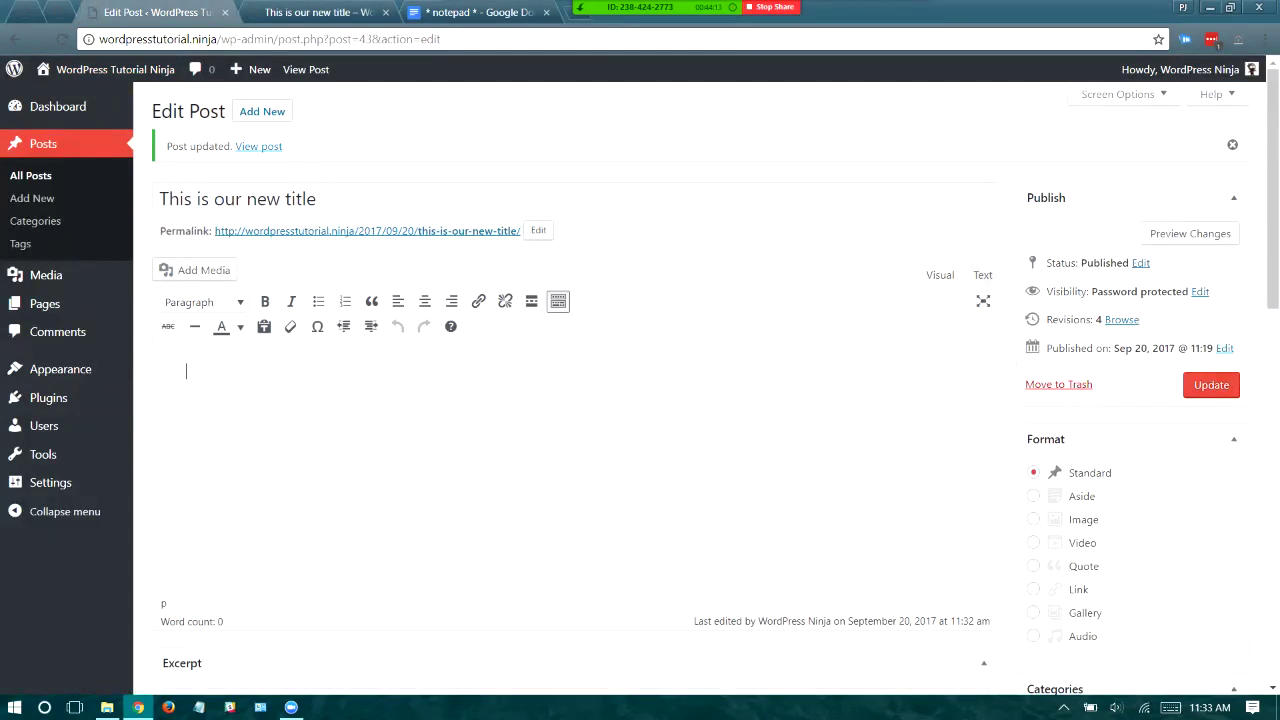
pyautogui.click(318, 12)
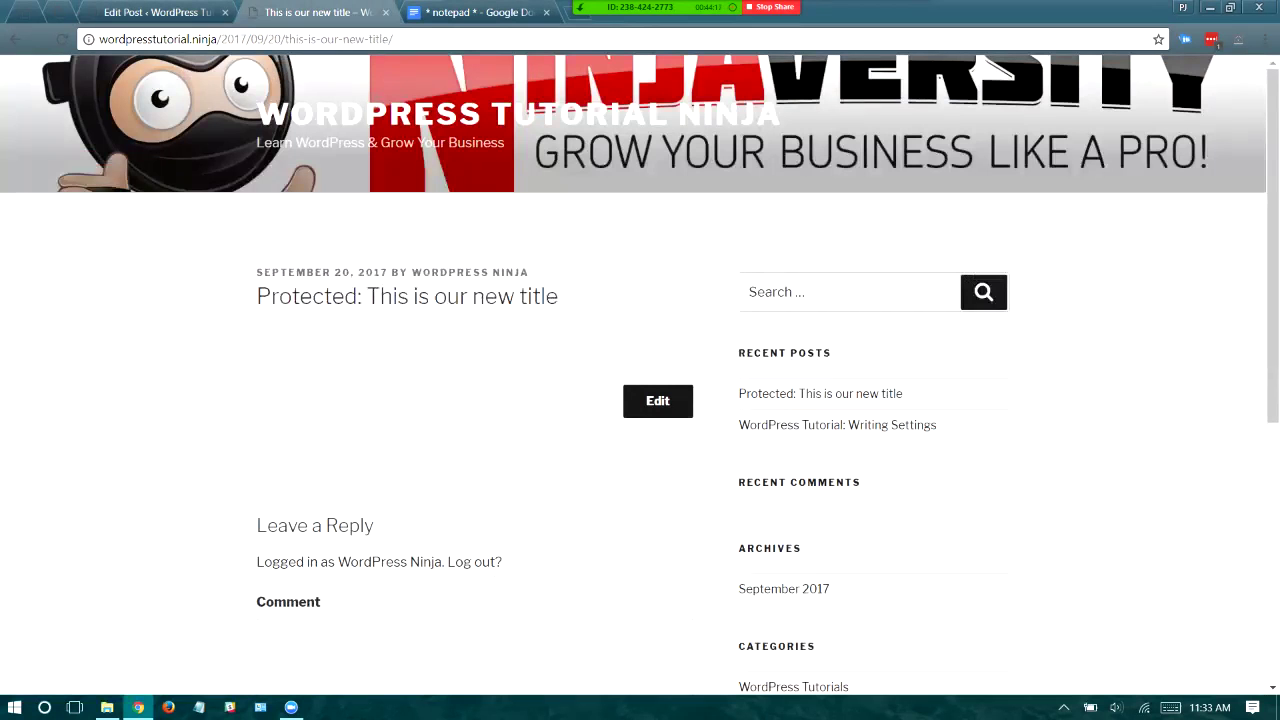
pyautogui.moveTo(257, 296); pyautogui.dragTo(362, 296)
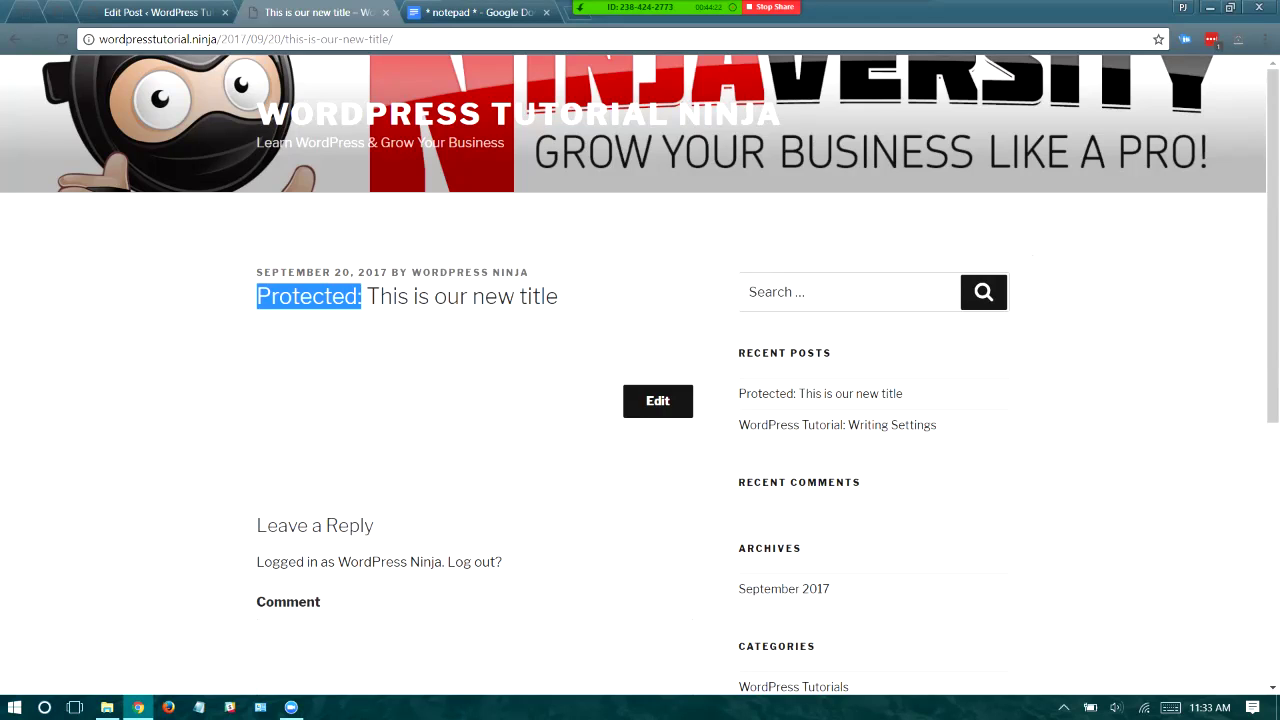
pyautogui.click(158, 12)
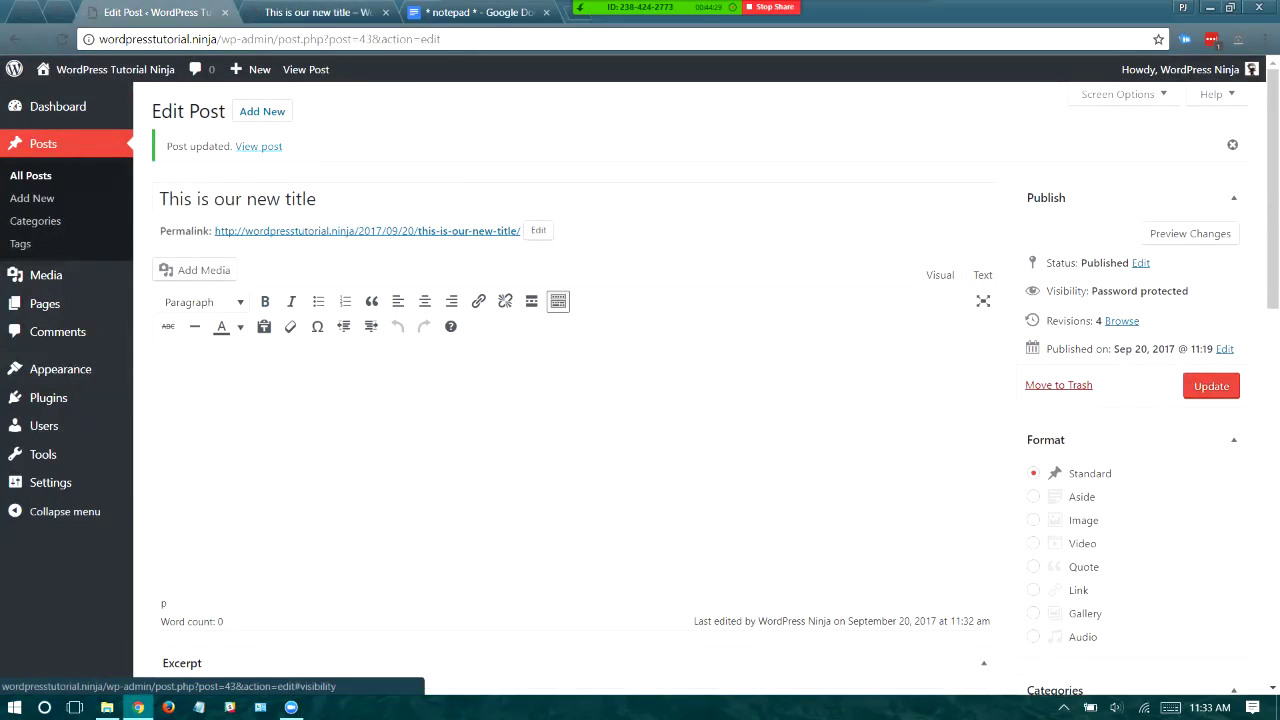
pyautogui.click(1200, 291)
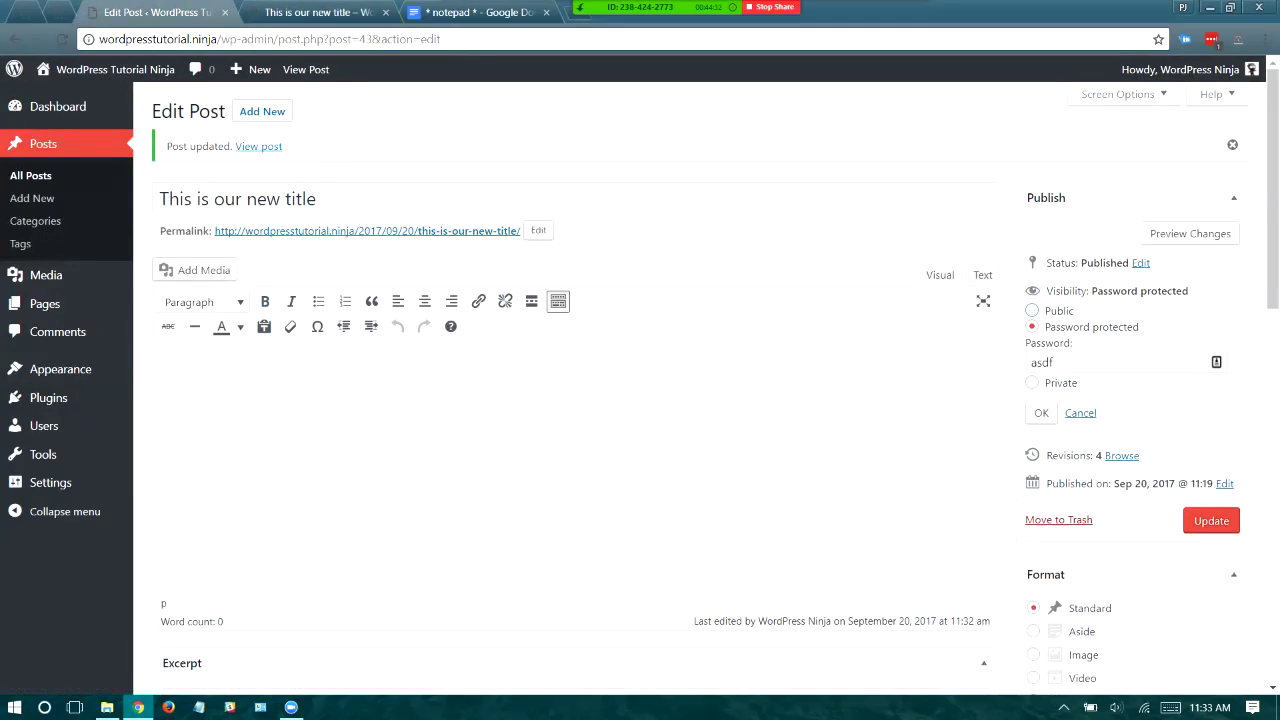
# Step: Set the post's visibility to Private and update it
pyautogui.click(1032, 383)
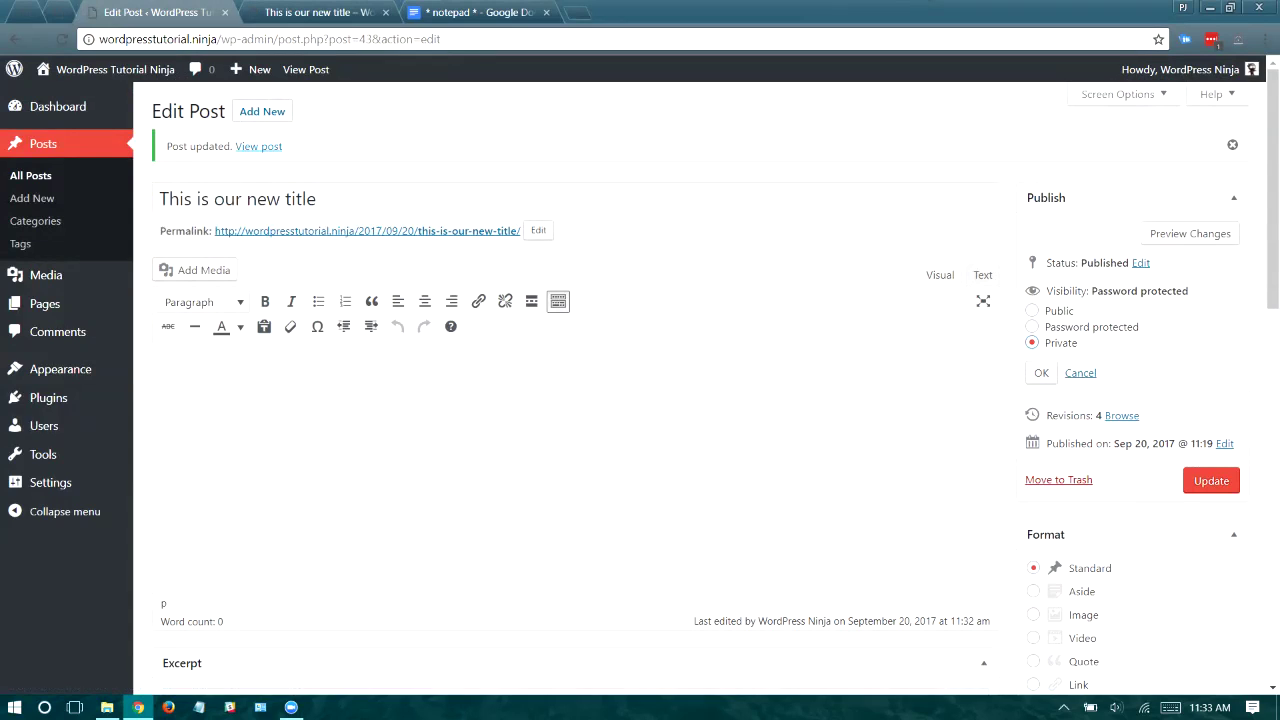
pyautogui.click(1041, 372)
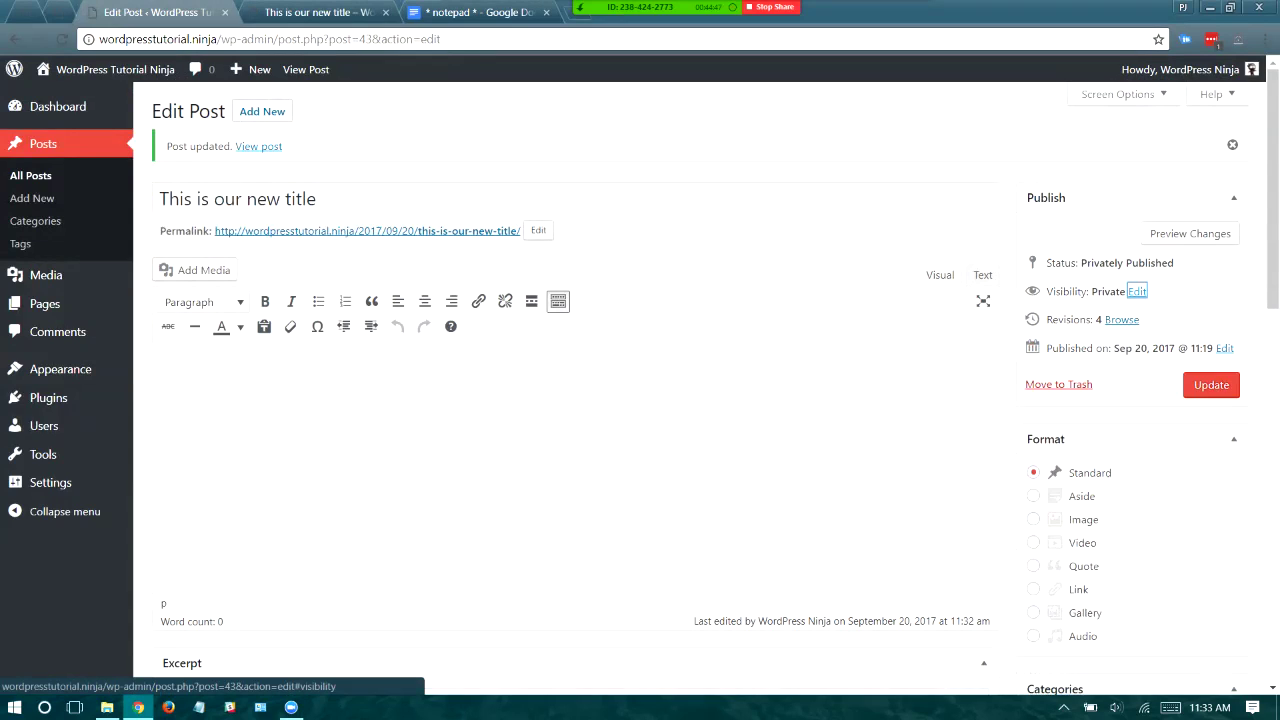
pyautogui.click(1211, 385)
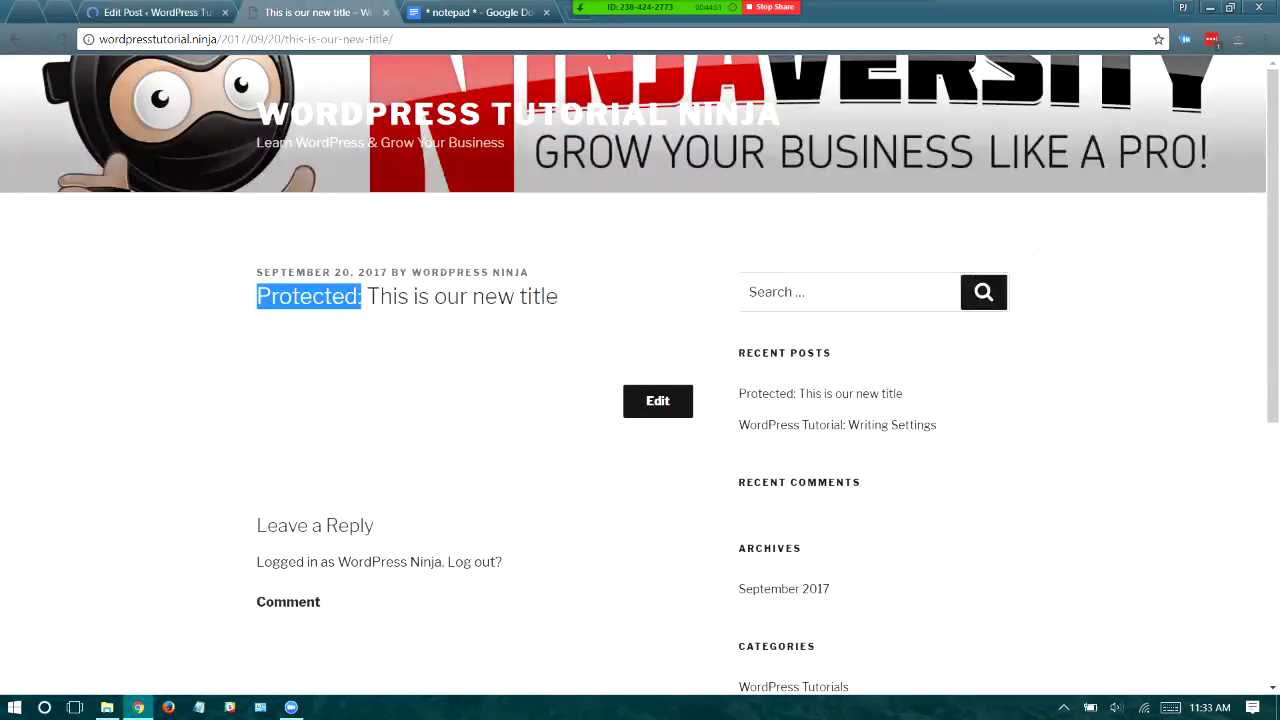
# Step: Load the live site's home page in the other tab
pyautogui.hotkey('ctrl', 'Tab')
pyautogui.click(398, 112)
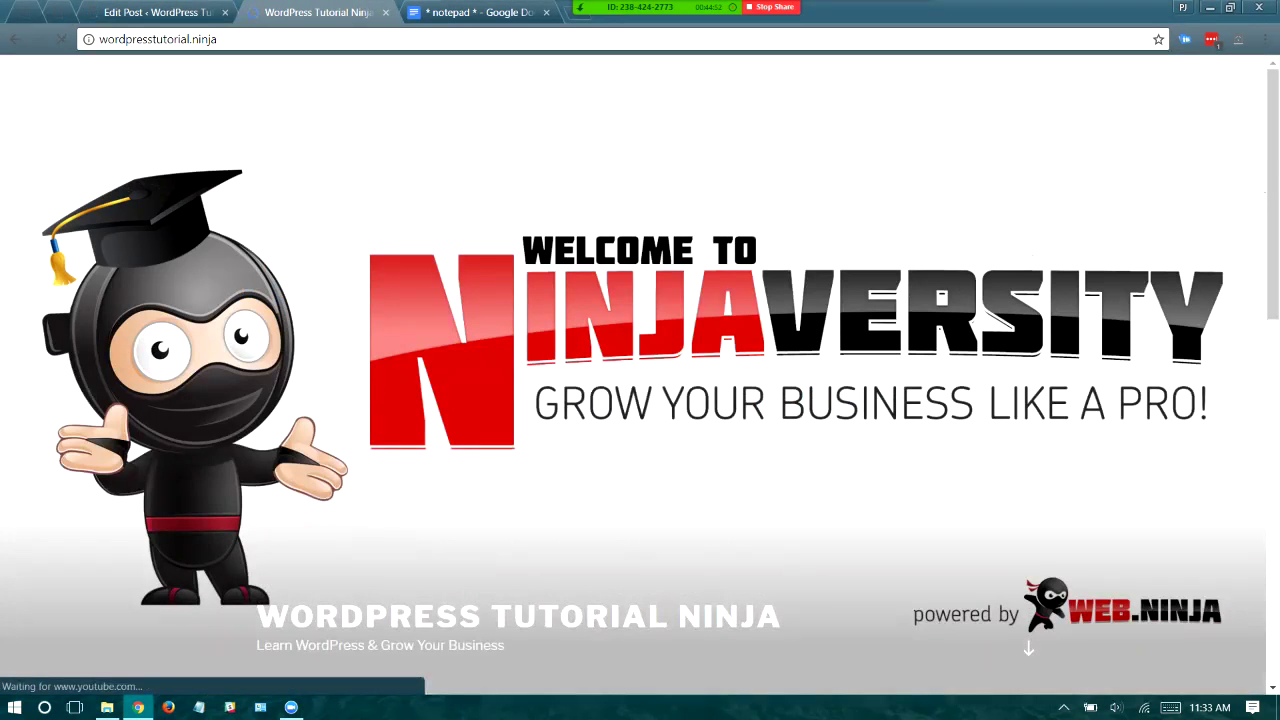
pyautogui.scroll(-5, 640, 400)
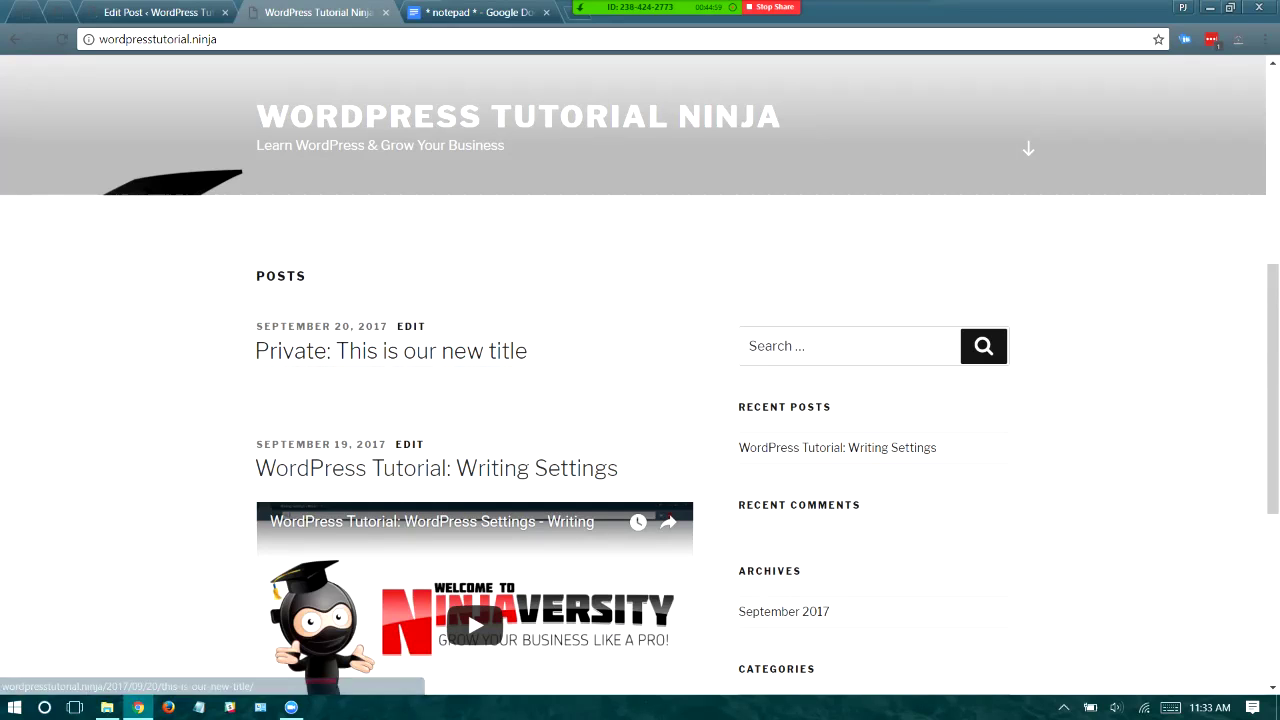
# Step: Open the 'Private: This is our new title' page, then its editor, and return to the live page
pyautogui.click(390, 350)
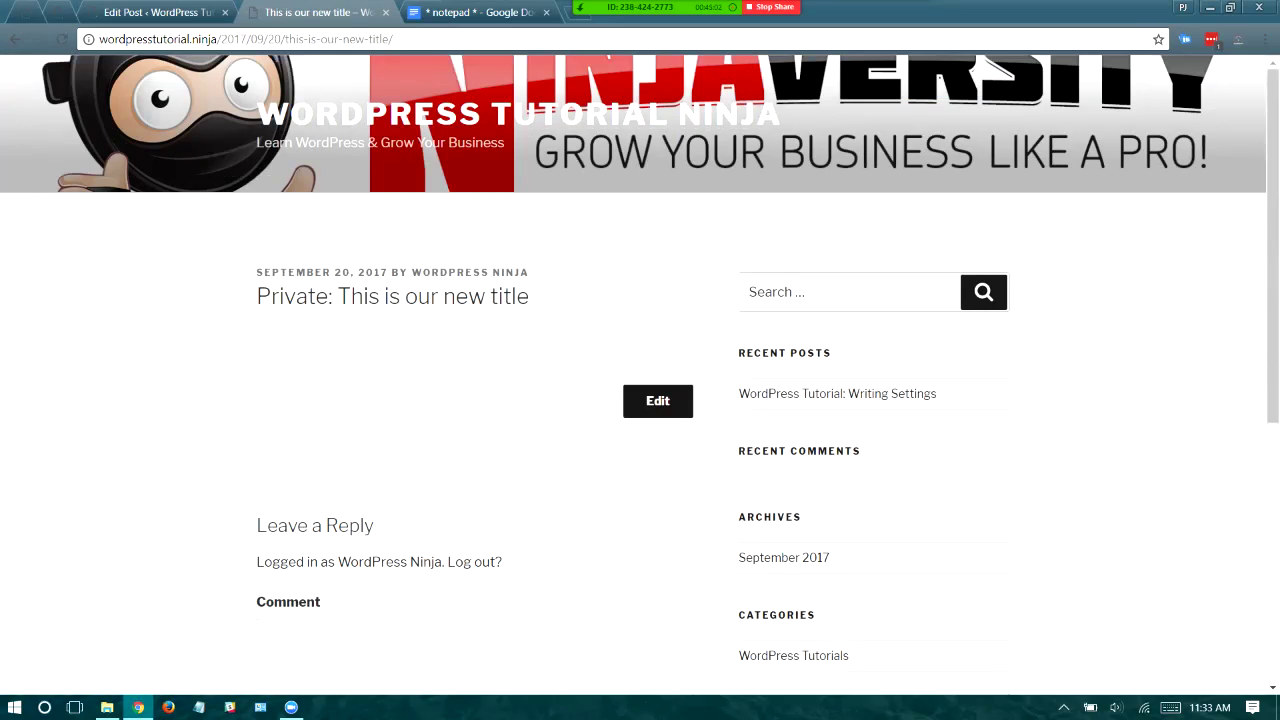
pyautogui.scroll(-2, 640, 360)
pyautogui.scroll(2, 640, 360)
pyautogui.click(657, 400)
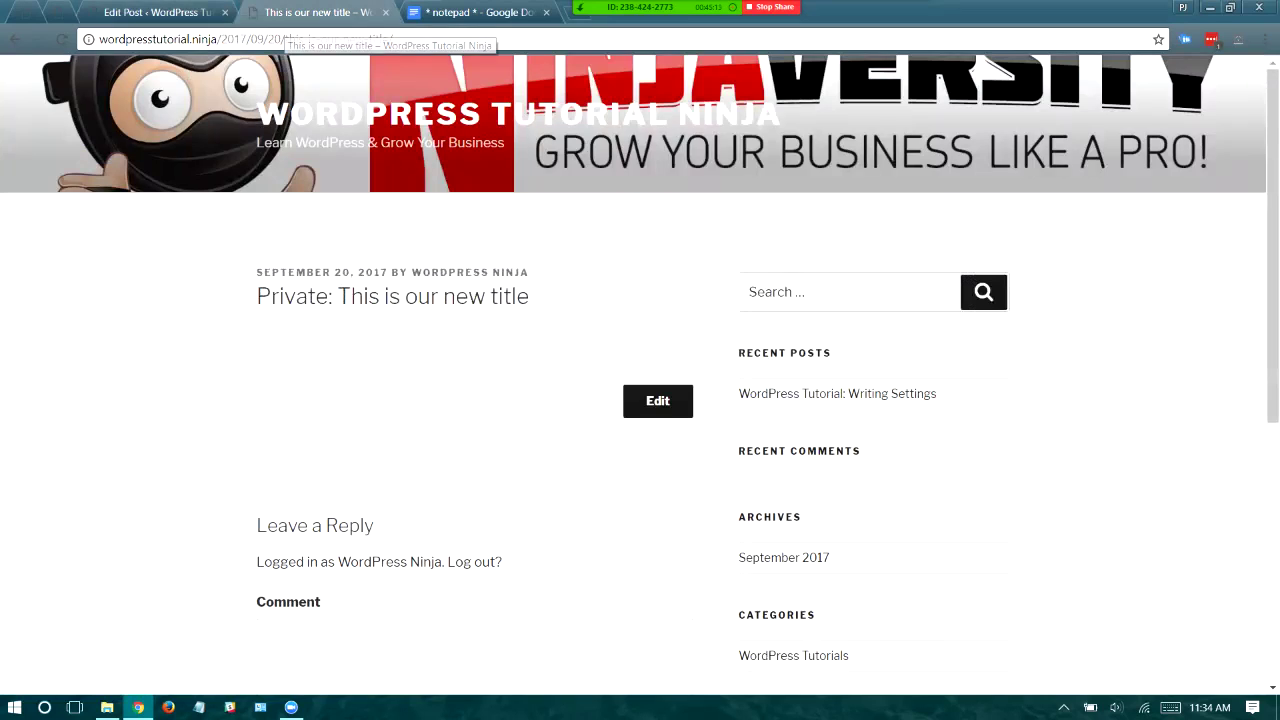
pyautogui.click(318, 12)
pyautogui.hotkey('ctrl', 'shift', 'n')
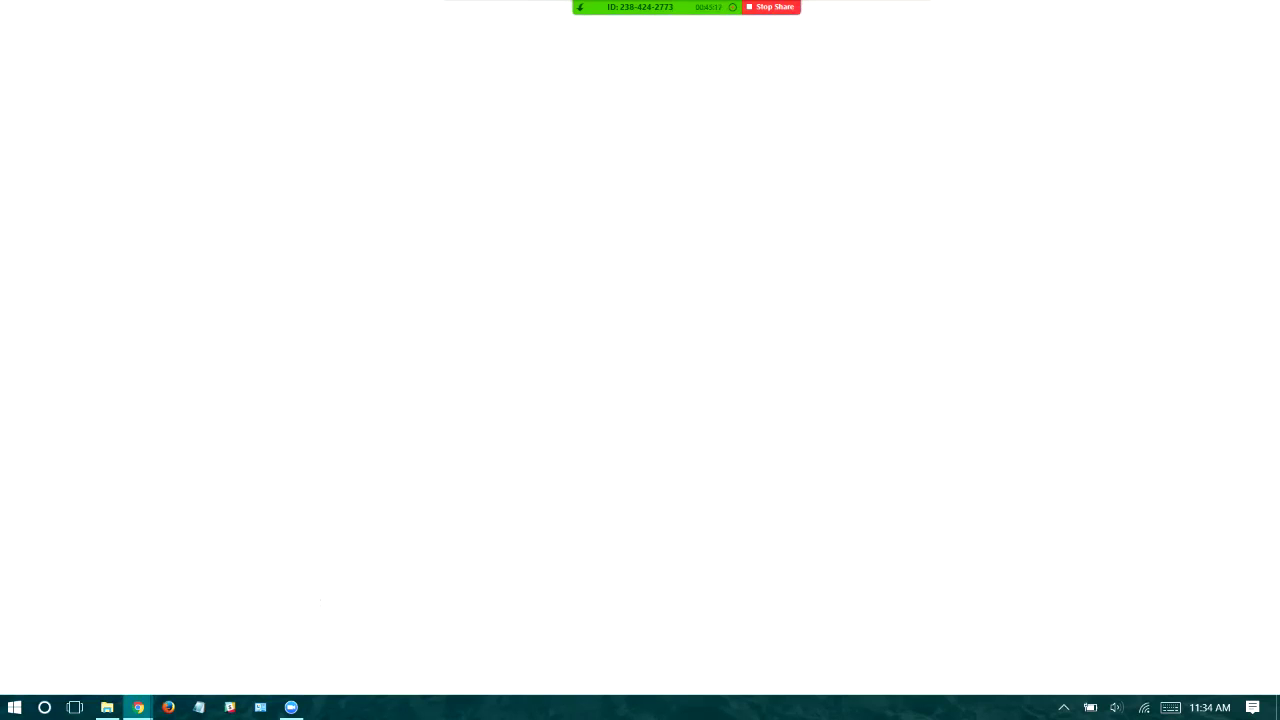
# Step: Load the post's address in a private window and get Page not found
pyautogui.write('http://wordpresstutorial.ninja/2017/09/20/this-is-our-new-title/')
pyautogui.press('Return')
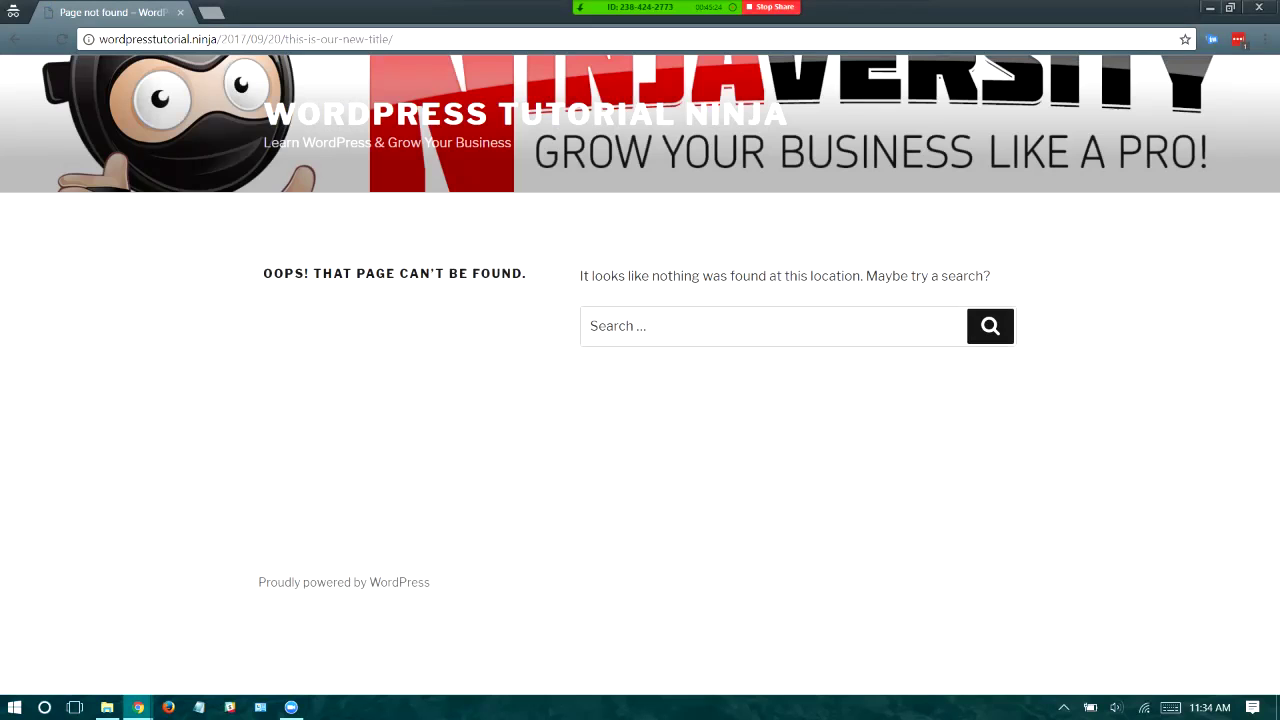
pyautogui.hotkey('ctrl', 'shift', 'n')
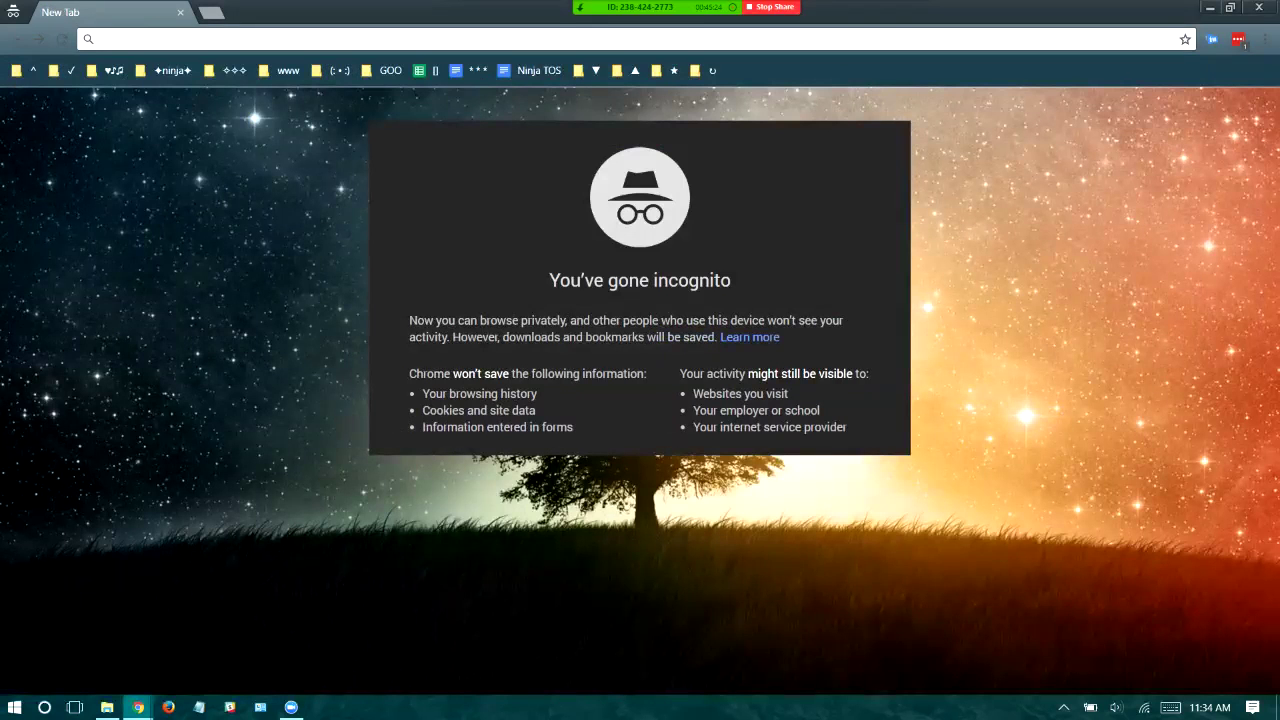
pyautogui.write('wordpresstutorial.ninja/2017/09/20/this-is-our-new-title/')
pyautogui.press('Return')
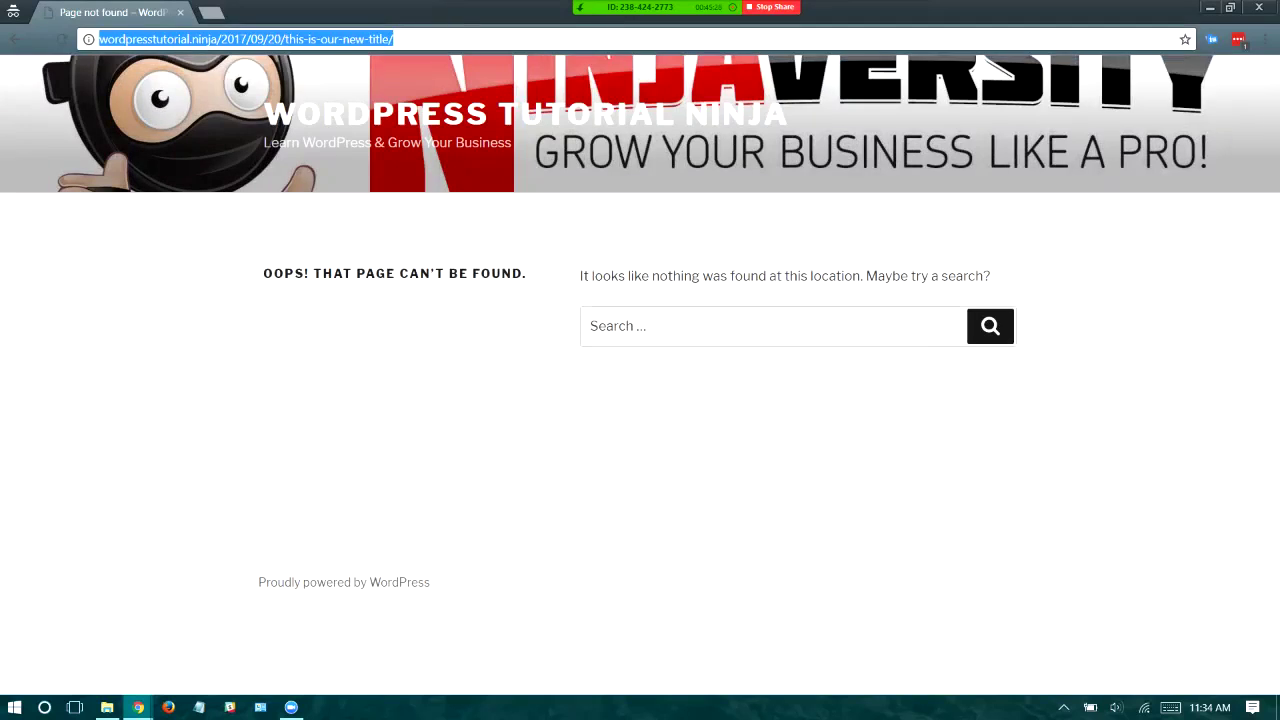
# Step: Confirm the logged-out home page no longer lists the post, then return to the normal window
pyautogui.click(455, 110)
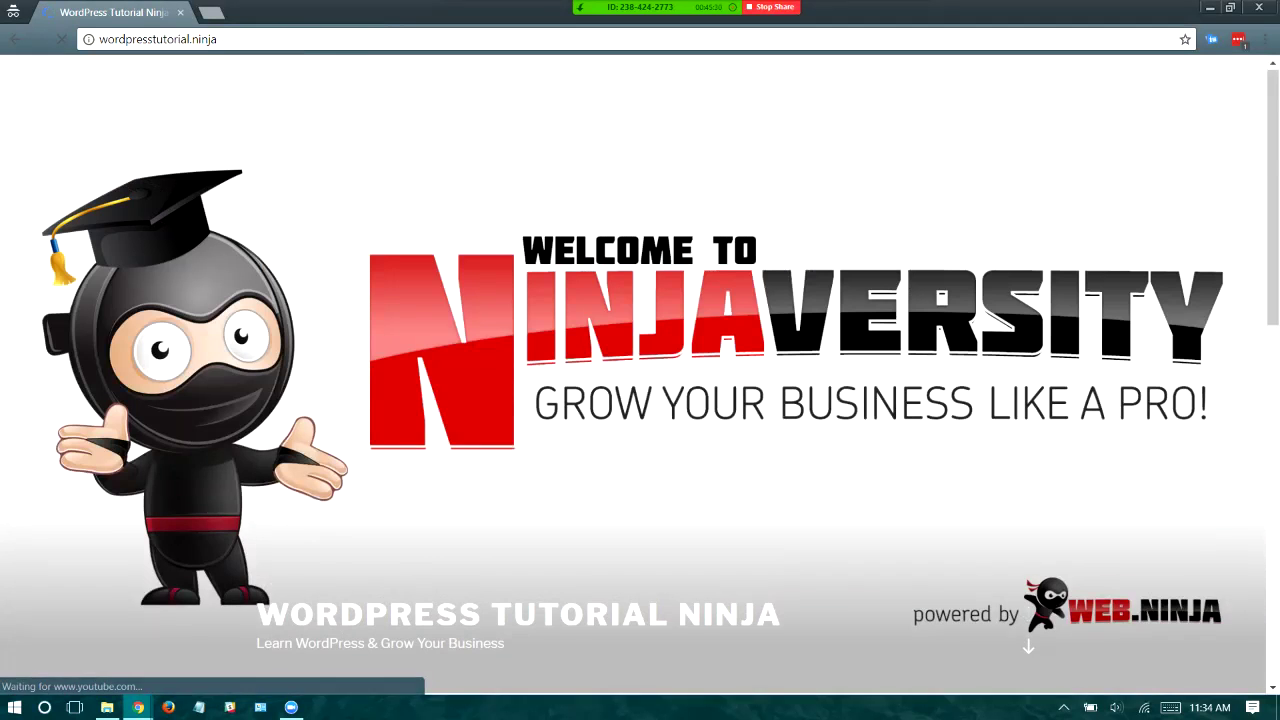
pyautogui.scroll(-2, 640, 400)
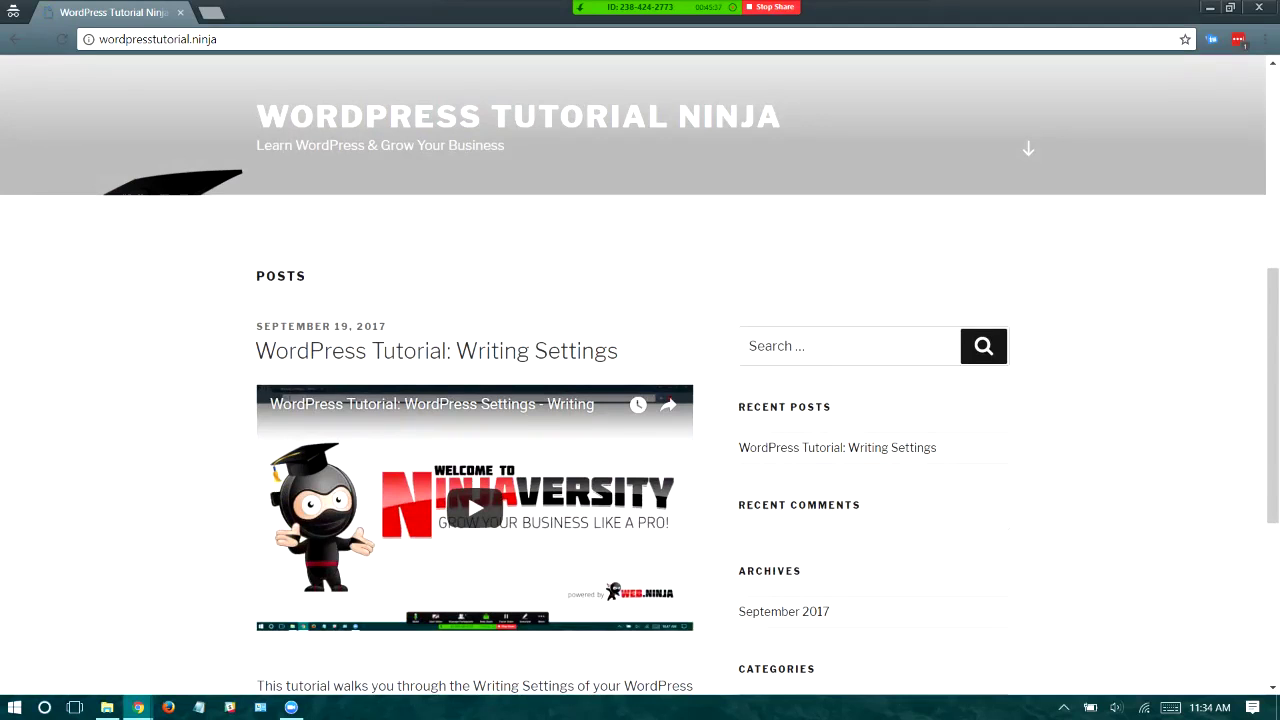
pyautogui.hotkey('alt', 'Tab')
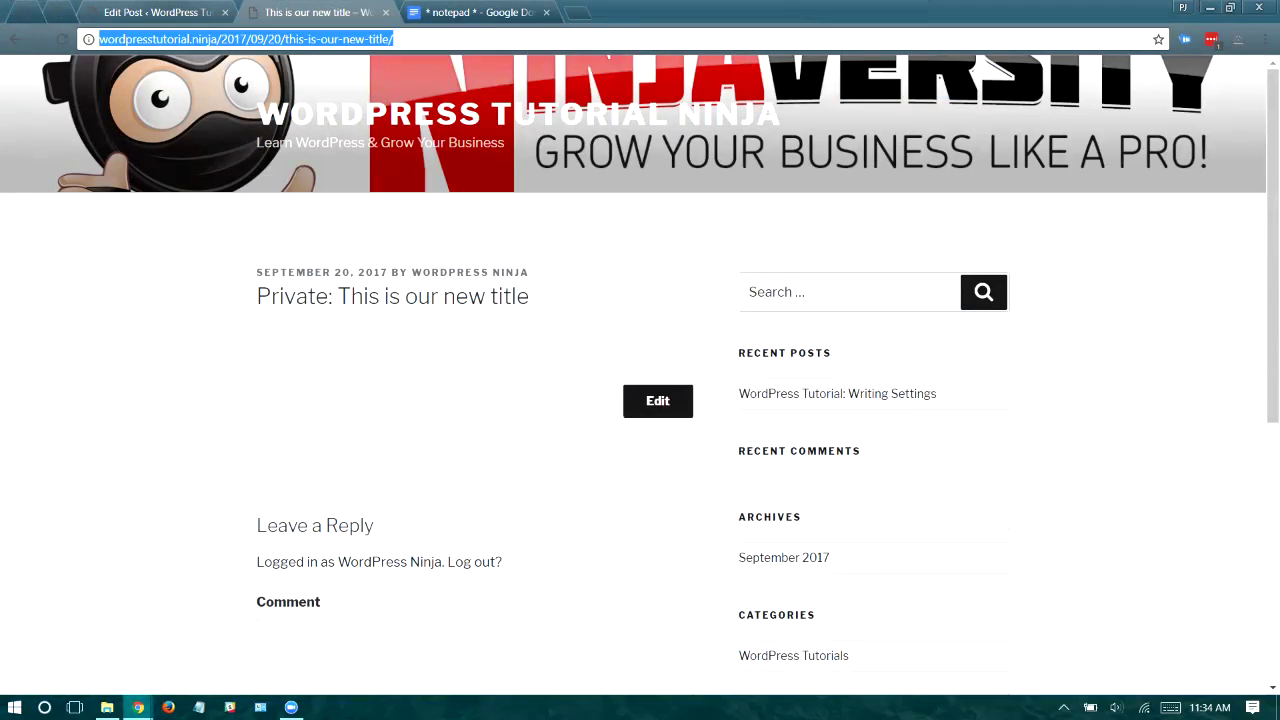
pyautogui.hotkey('ctrl', 'shift', 'Tab')
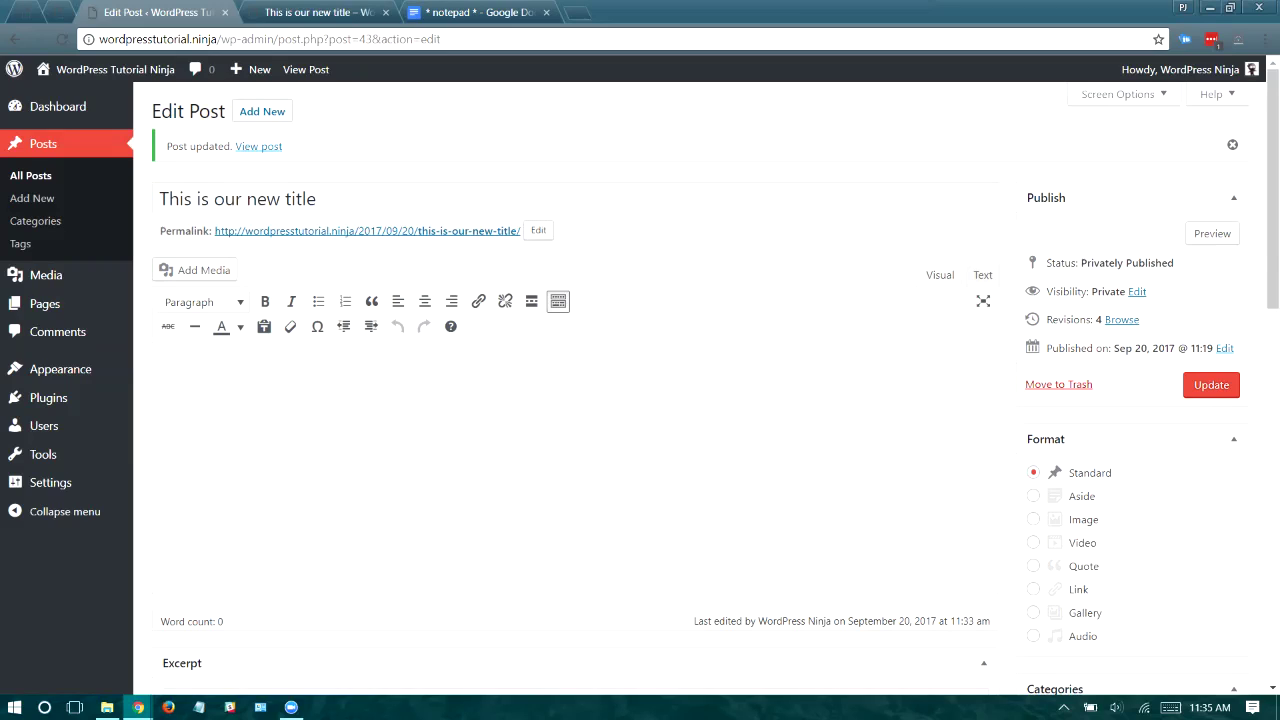
# Step: Reopen the post's visibility options in the Publish box, with Private still selected
pyautogui.click(1137, 291)
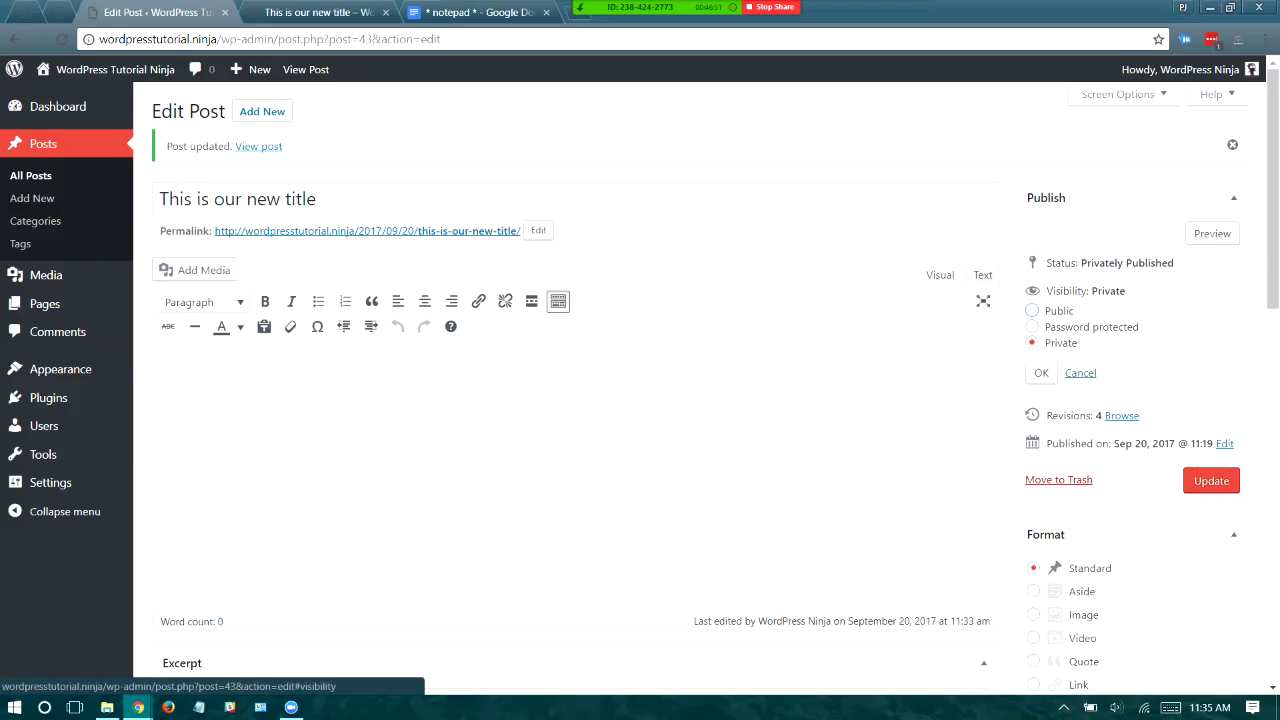
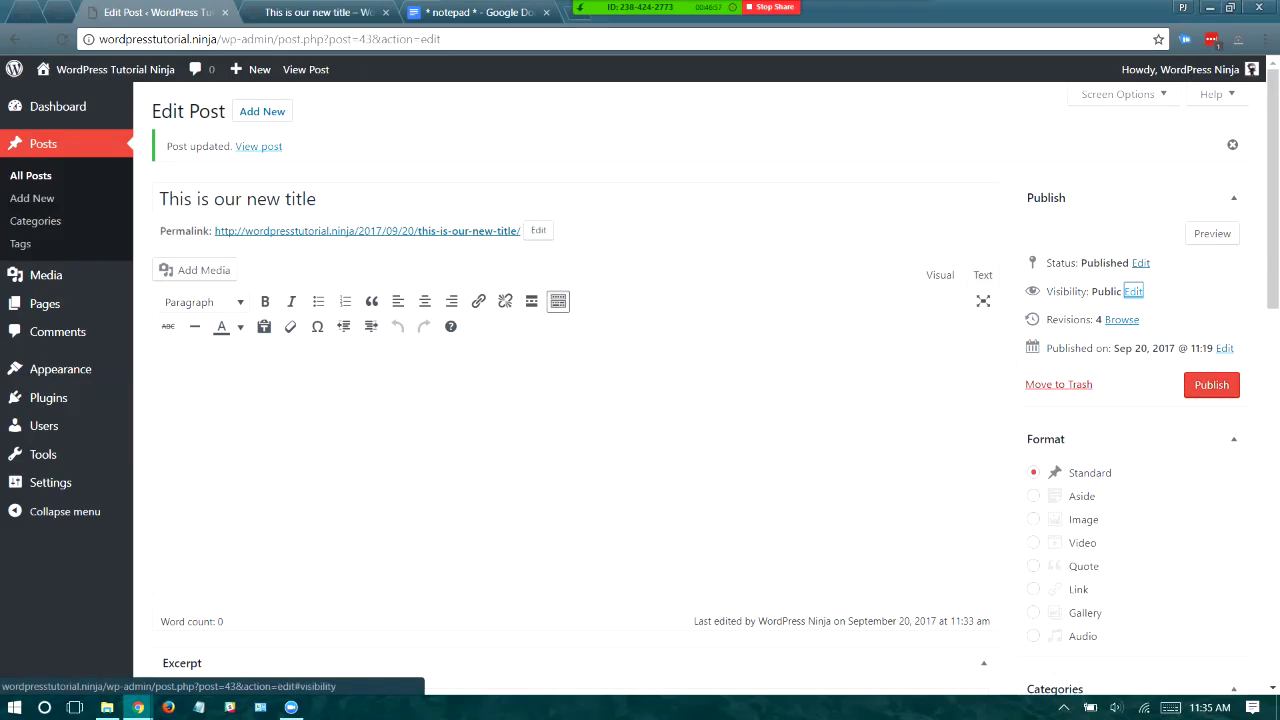
# Step: In the publish date editor, set the month to 09-Sep
pyautogui.click(1224, 348)
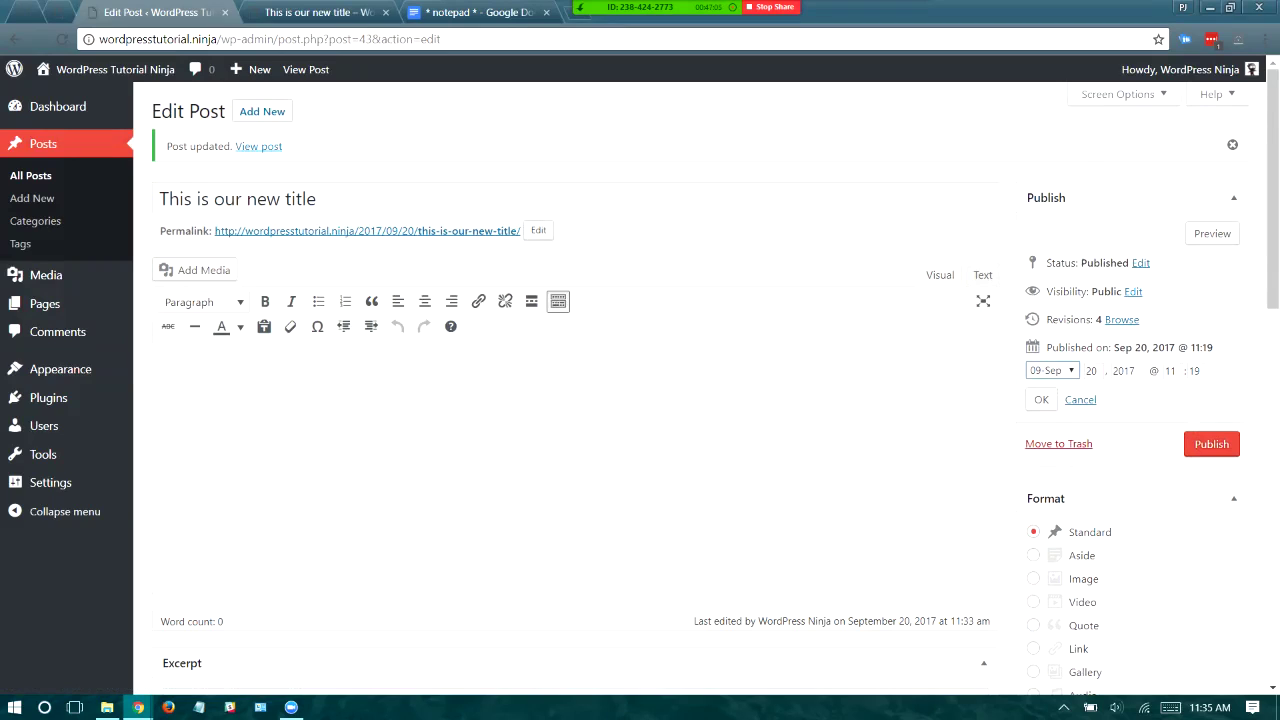
pyautogui.click(1050, 370)
pyautogui.click(1046, 294)
pyautogui.click(1050, 370)
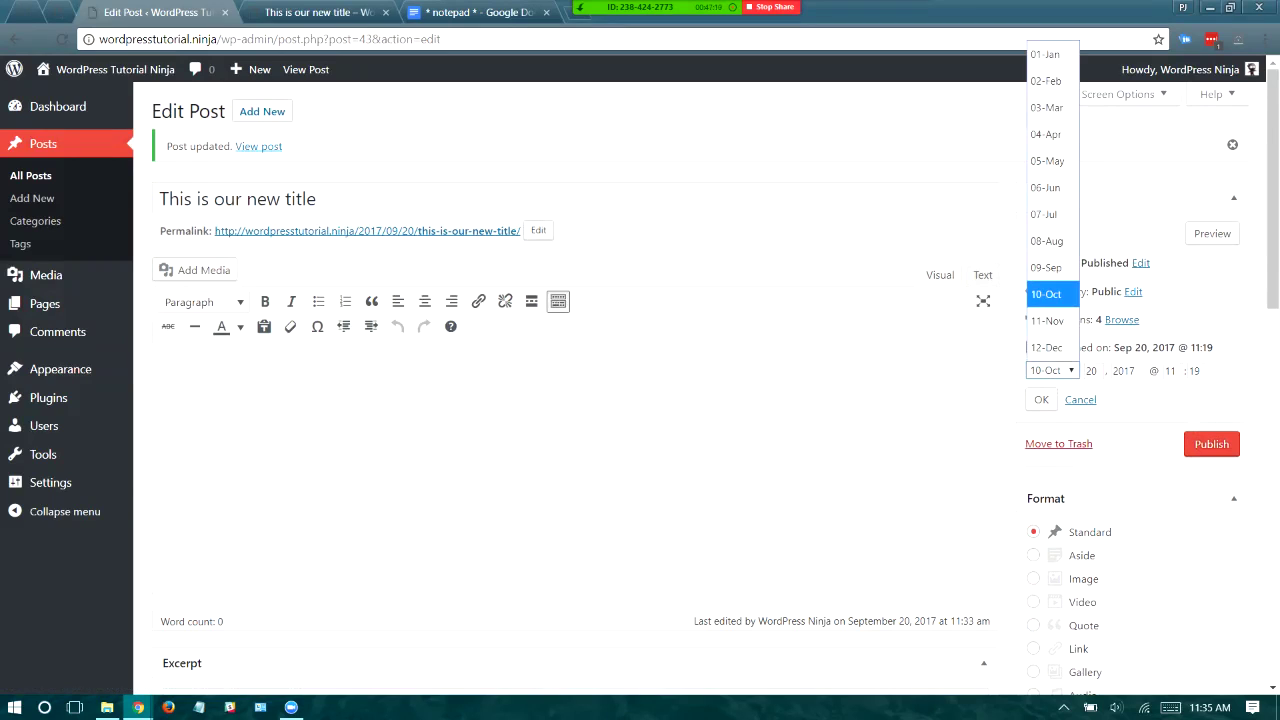
pyautogui.press('Escape')
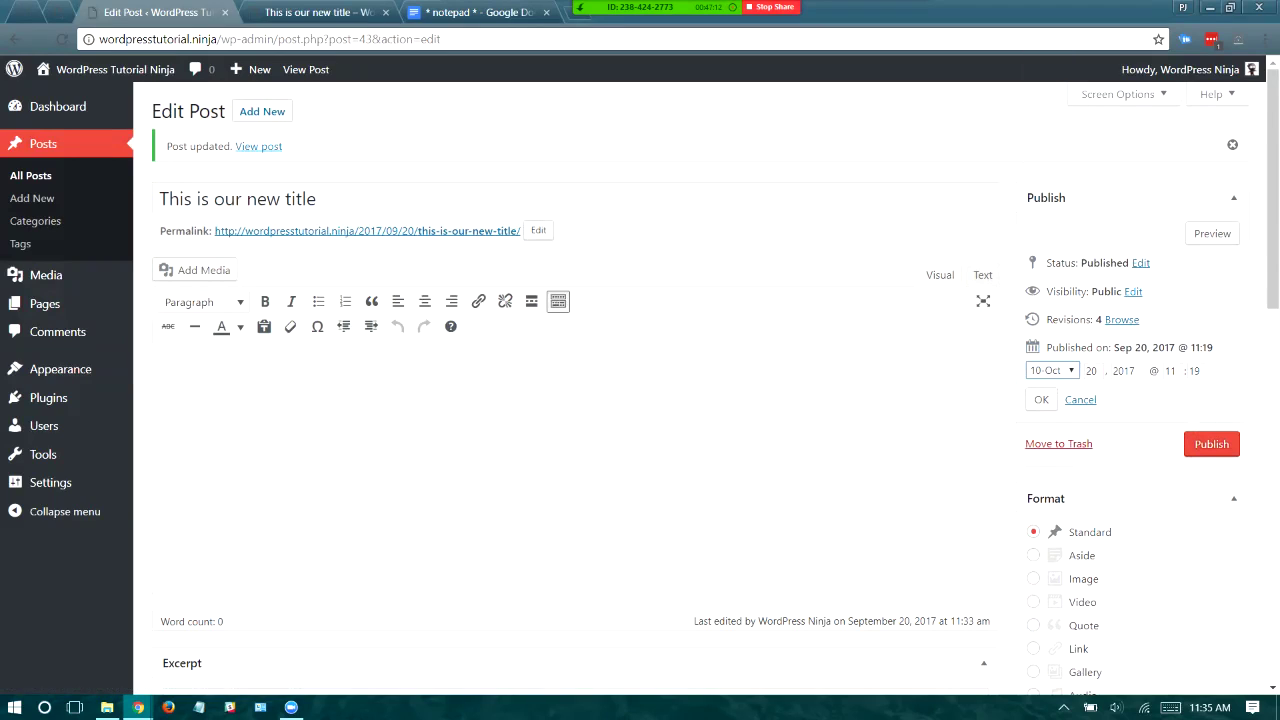
pyautogui.click(1050, 370)
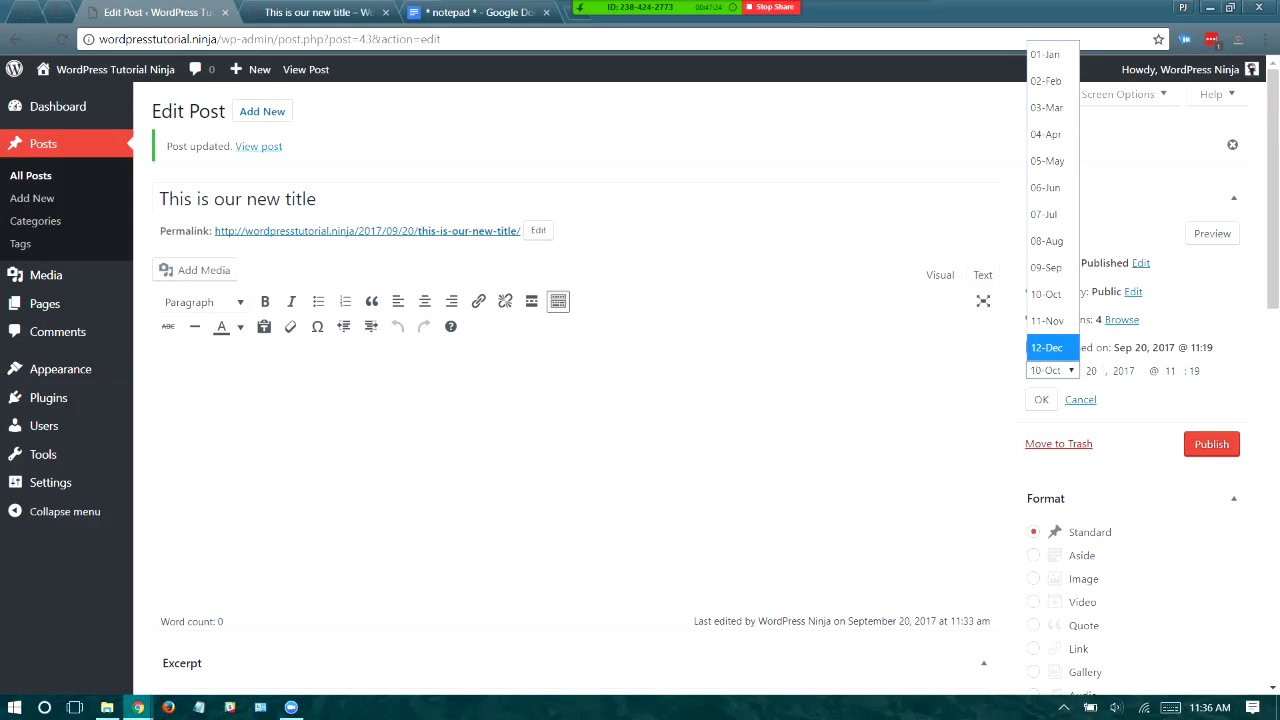
pyautogui.press('Return')
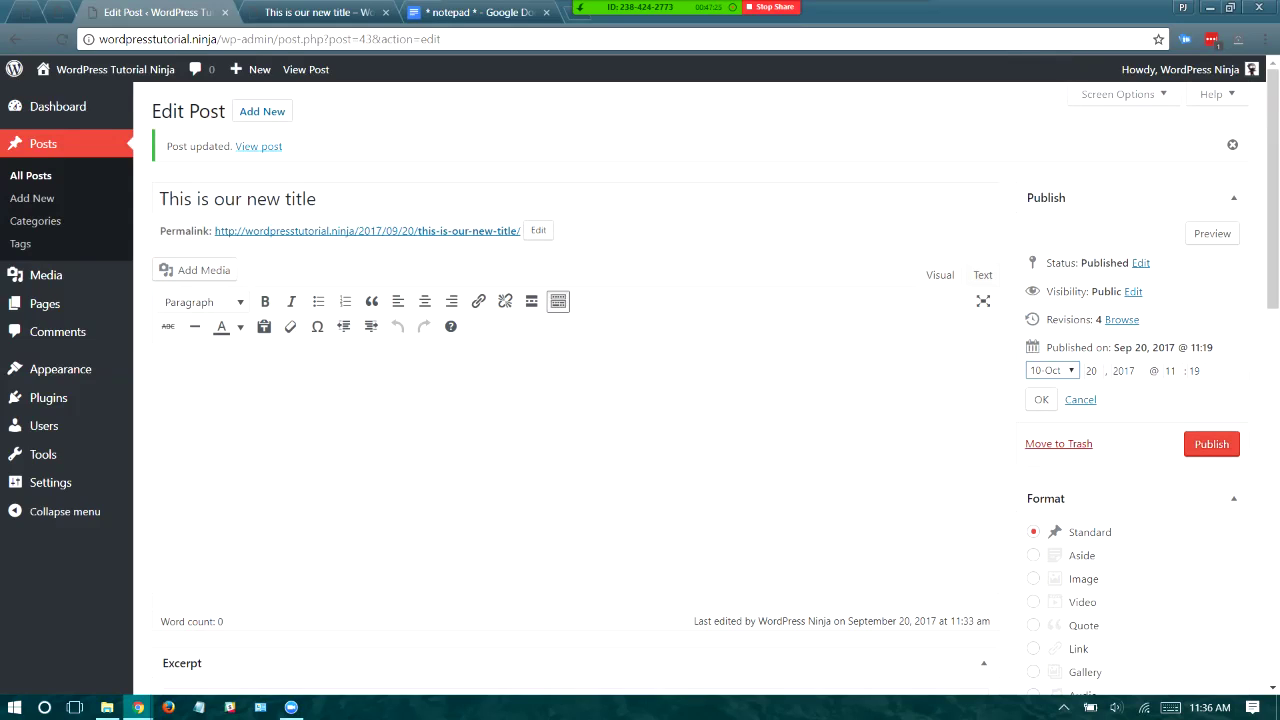
pyautogui.hotkey('alt', 'Down')
pyautogui.press('Up')
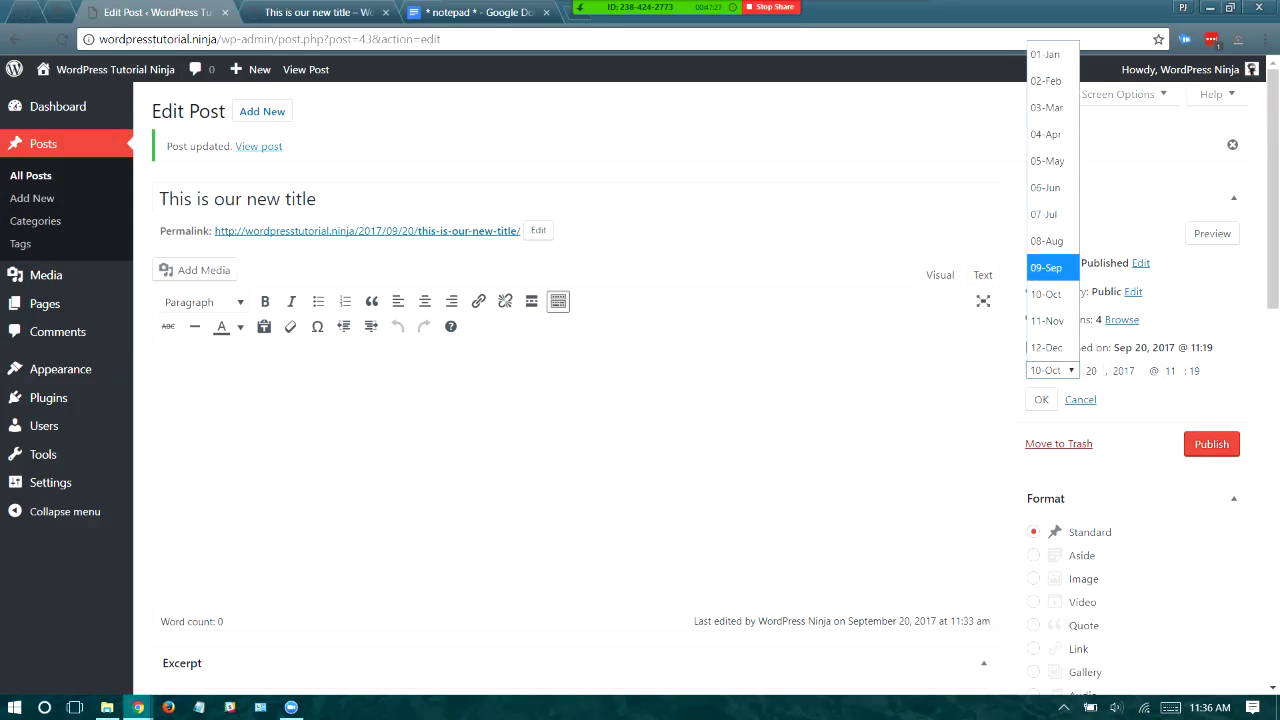
pyautogui.press('Return')
pyautogui.press('Tab')
# Step: Enter day 27, time 09:00 and confirm, turning the button into Schedule
pyautogui.write('27')
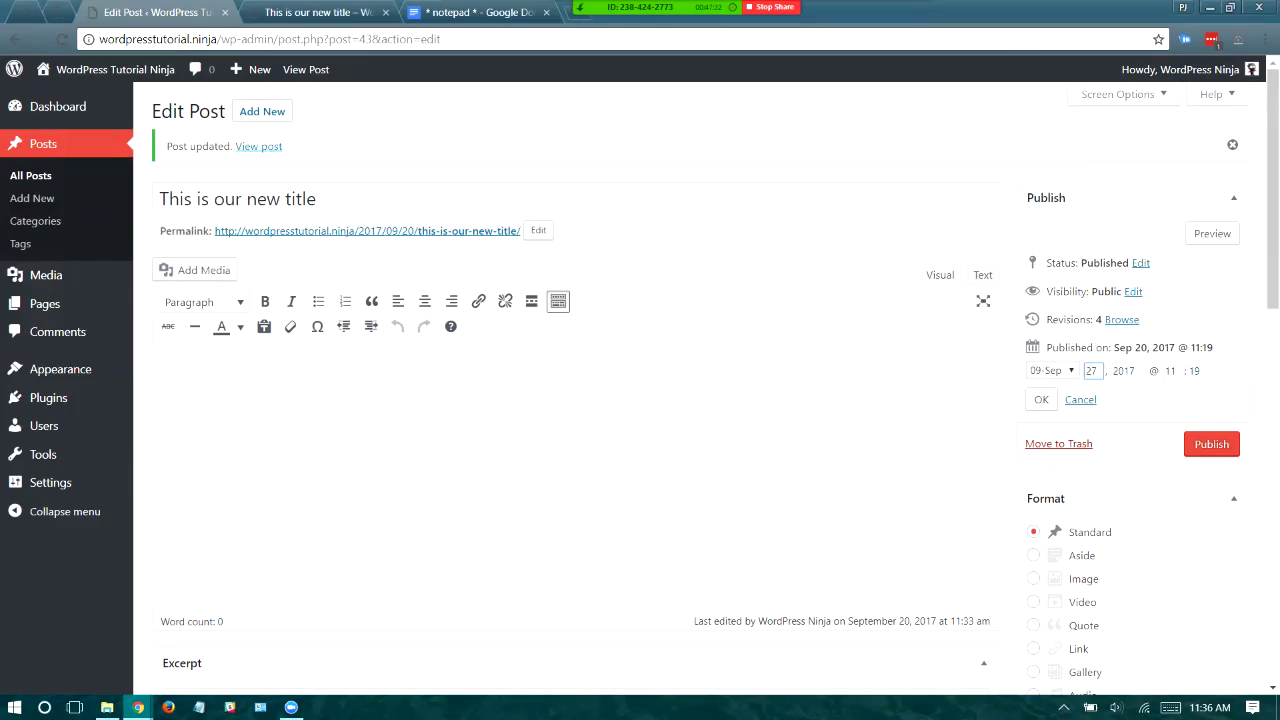
pyautogui.press('Tab')
pyautogui.press('Tab')
pyautogui.write('9')
pyautogui.press('Tab')
pyautogui.write('00')
pyautogui.press('Return')
pyautogui.moveTo(1047, 348); pyautogui.dragTo(1092, 348)
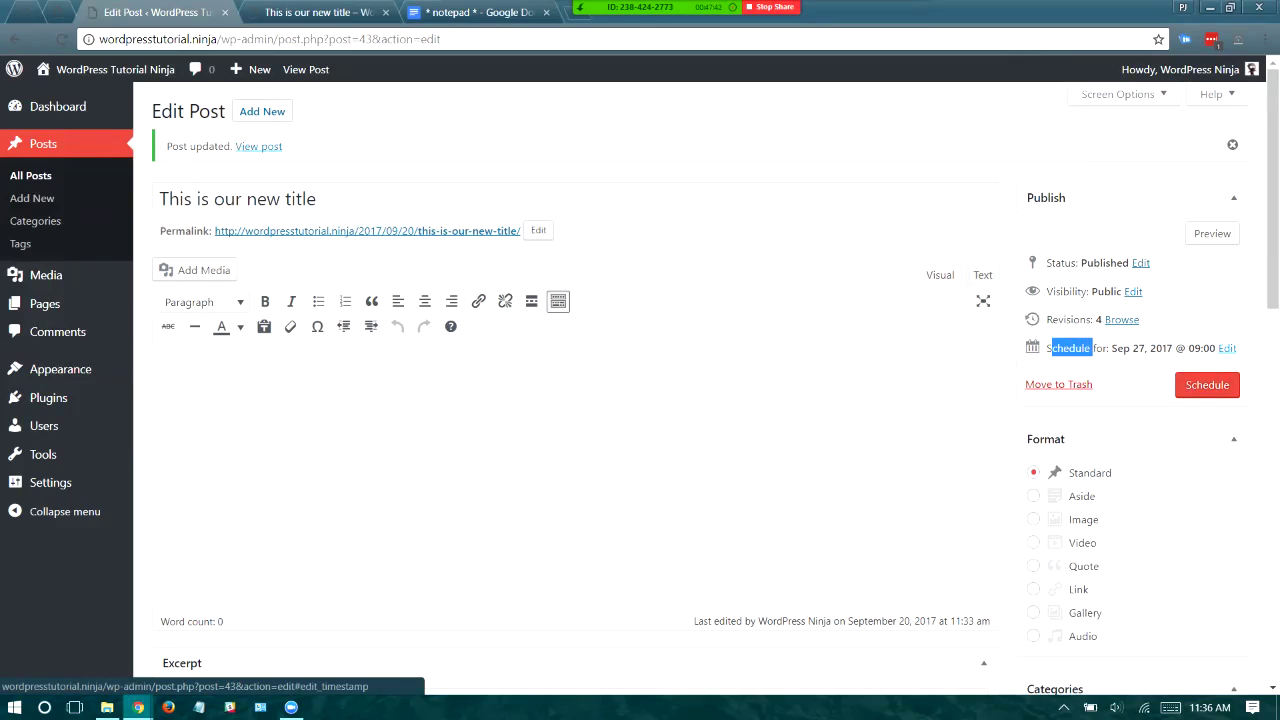
# Step: Load wordpresstutorial.ninja in the other tab and scroll to its posts list
pyautogui.scroll(-2, 640, 400)
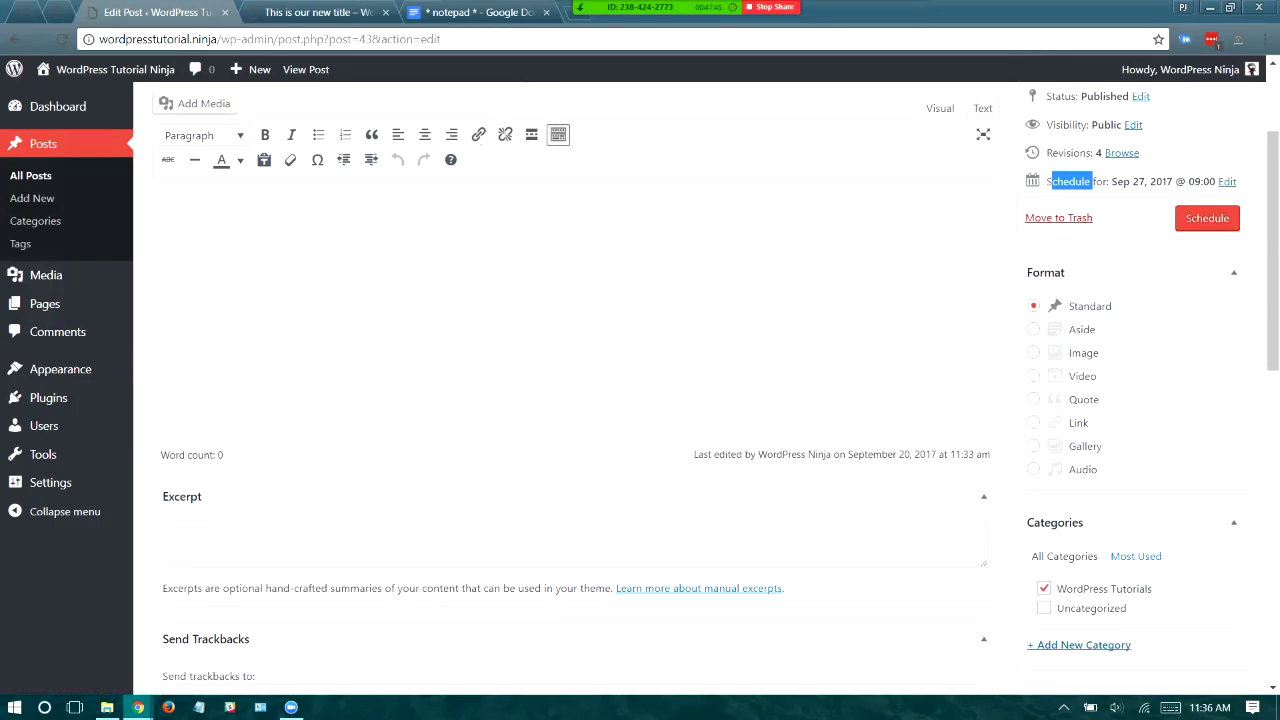
pyautogui.scroll(2, 640, 400)
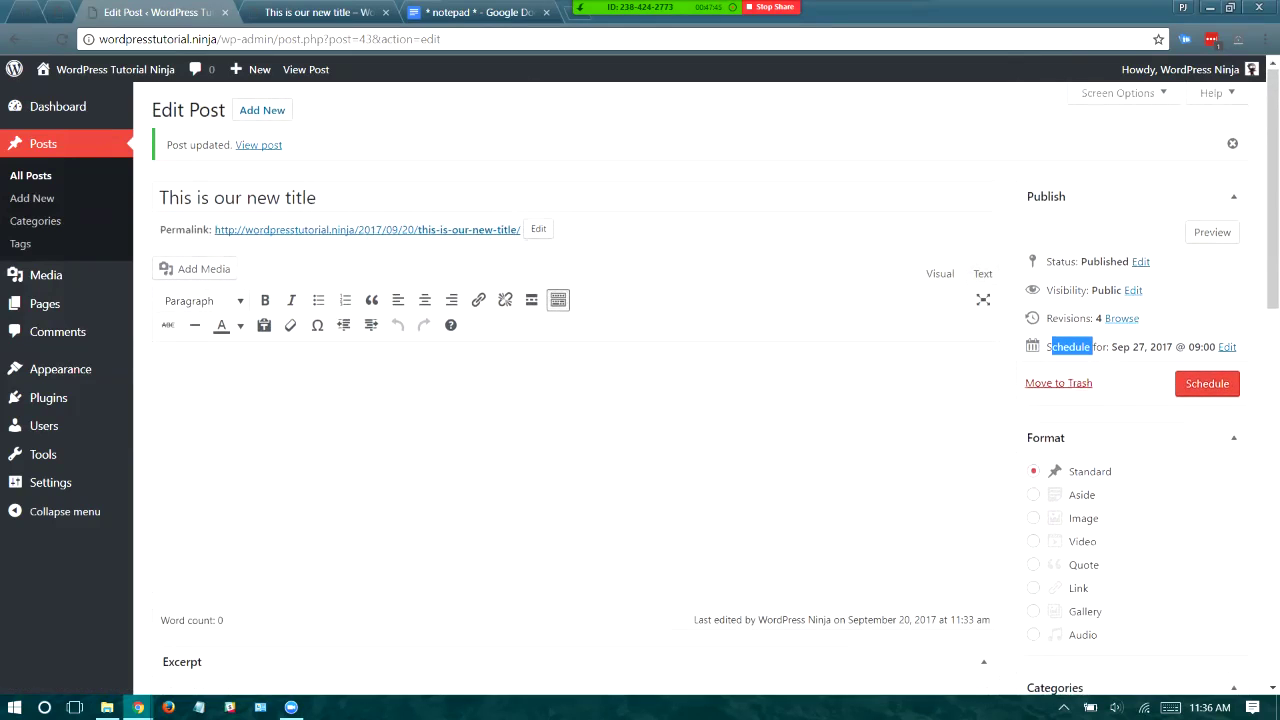
pyautogui.scroll(-1, 640, 400)
pyautogui.scroll(-1, 640, 400)
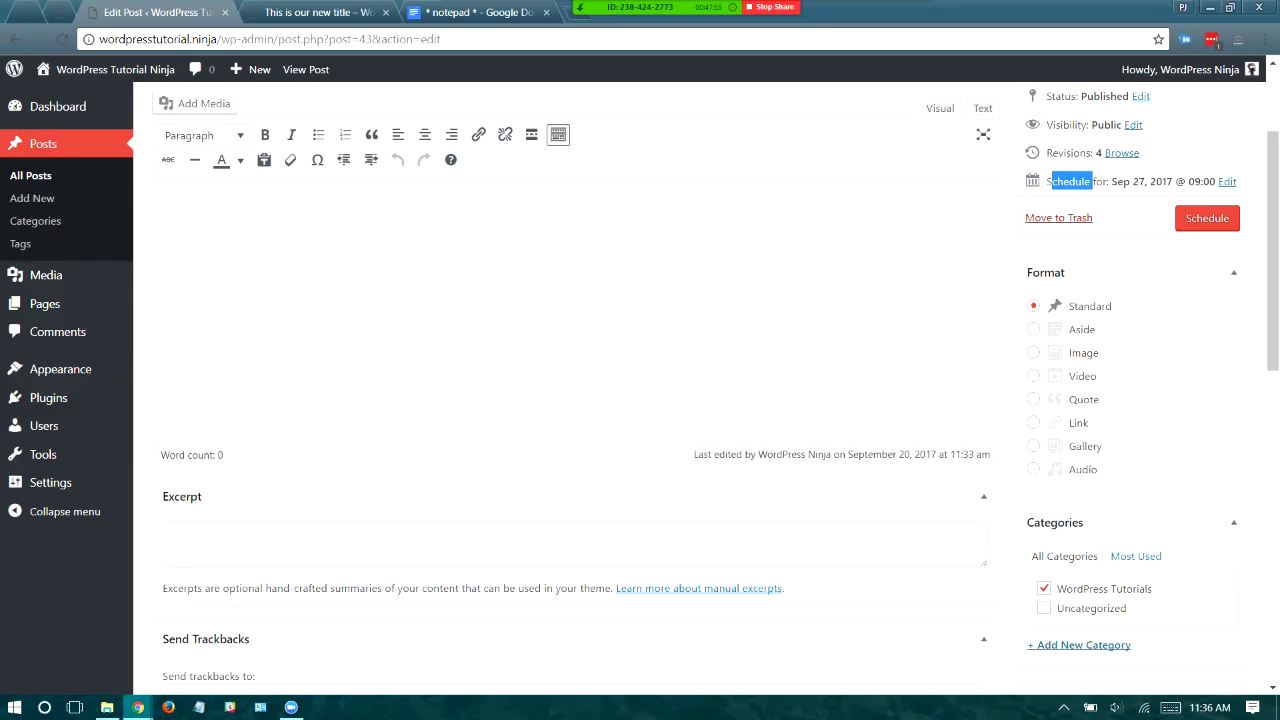
pyautogui.press('Down')
pyautogui.press('Down')
pyautogui.press('Down')
pyautogui.press('Down')
pyautogui.press('Down')
pyautogui.press('Down')
pyautogui.press('Down')
pyautogui.hotkey('ctrl', 'Tab')
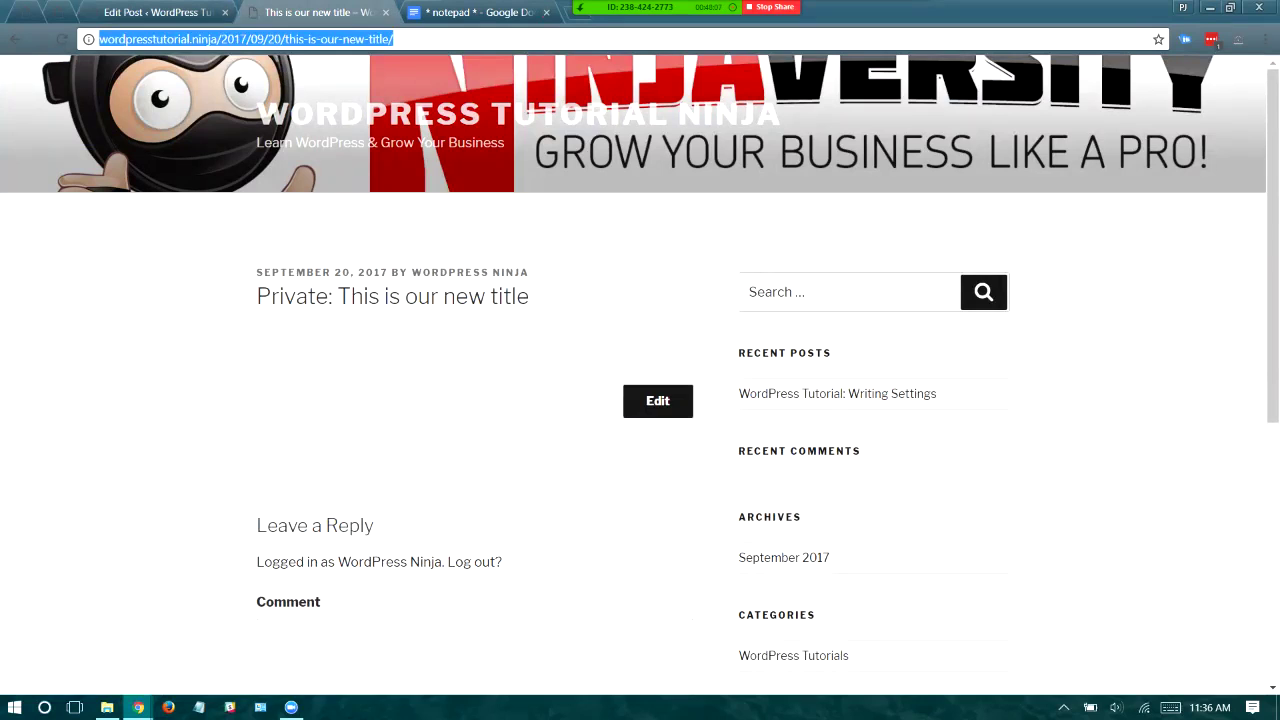
pyautogui.write('wordpresstutorial.ninja')
pyautogui.press('Return')
pyautogui.scroll(-4, 640, 400)
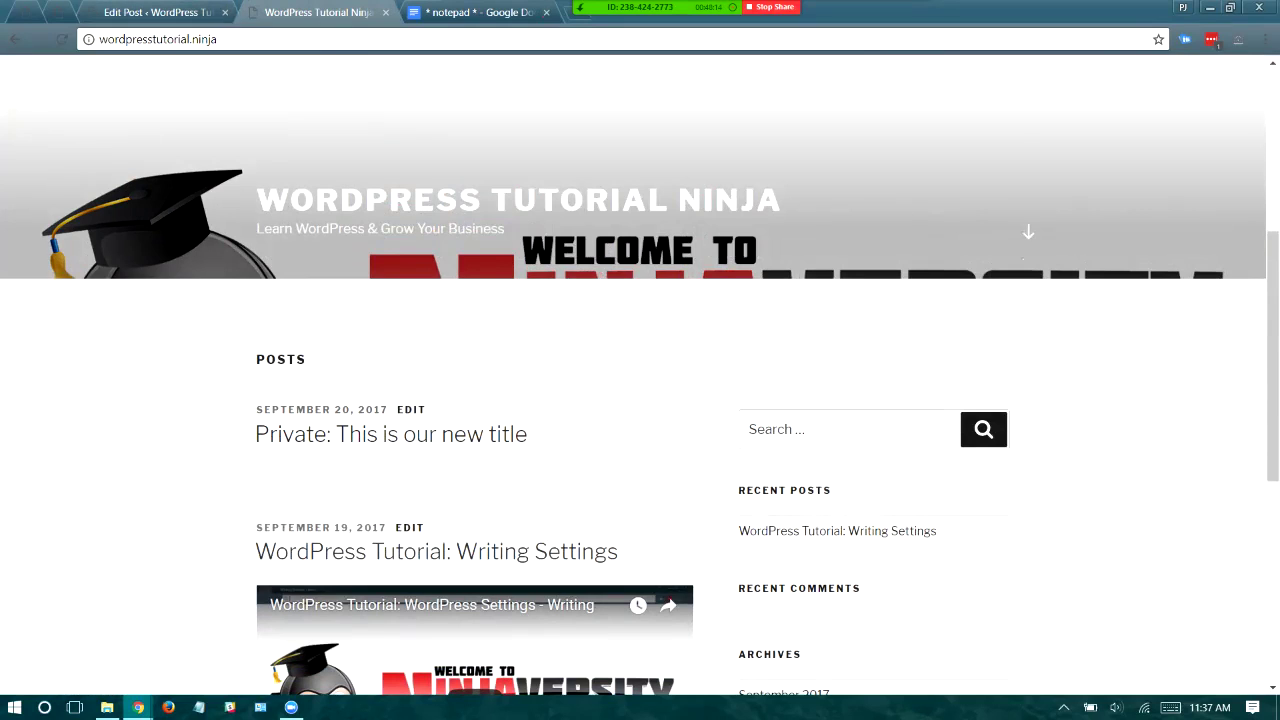
# Step: Back on the Edit Post tab, select Standard in the Format box
pyautogui.click(155, 12)
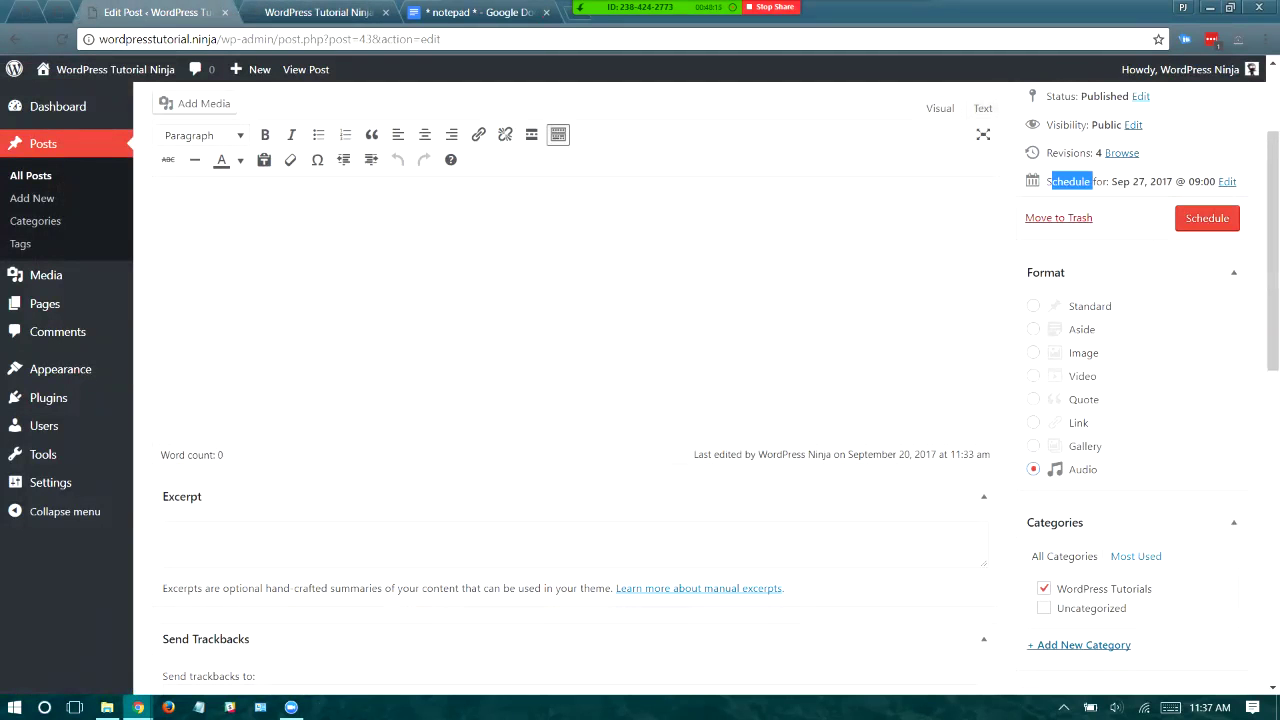
pyautogui.click(1033, 306)
pyautogui.click(911, 18)
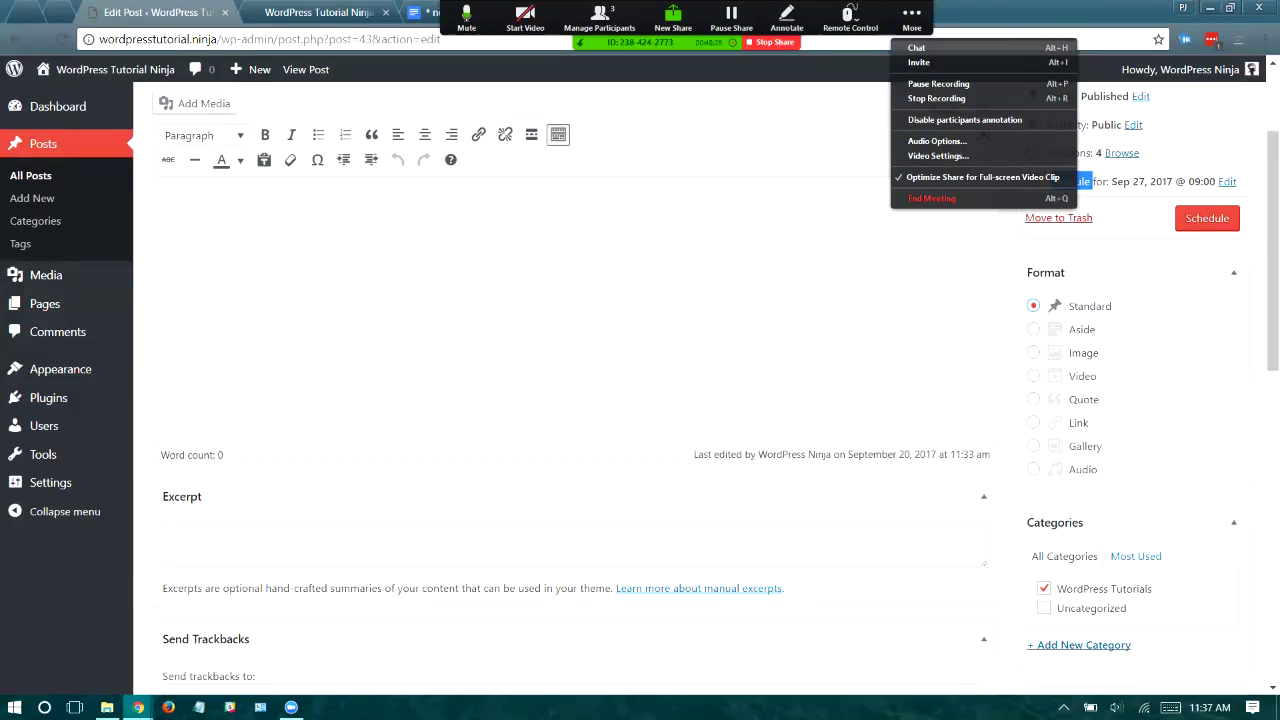
pyautogui.press('Escape')
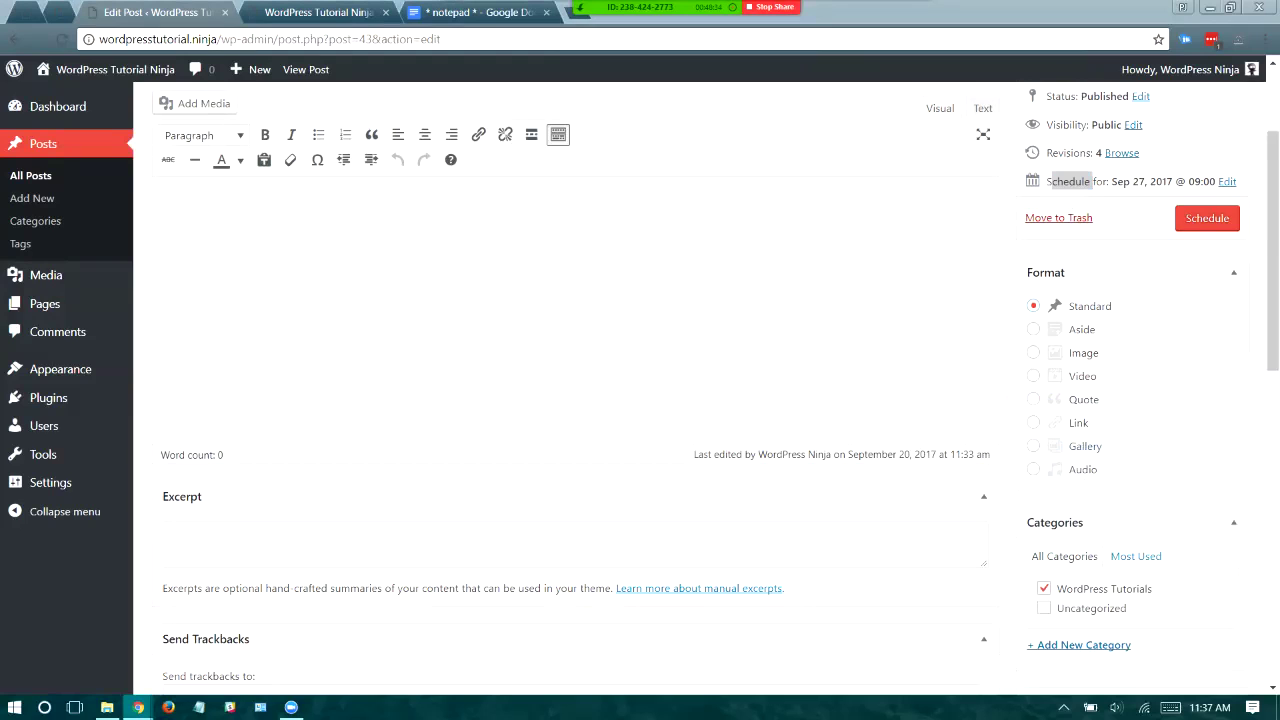
# Step: Type 'A little bit of text here' into the Excerpt box
pyautogui.scroll(-3, 560, 400)
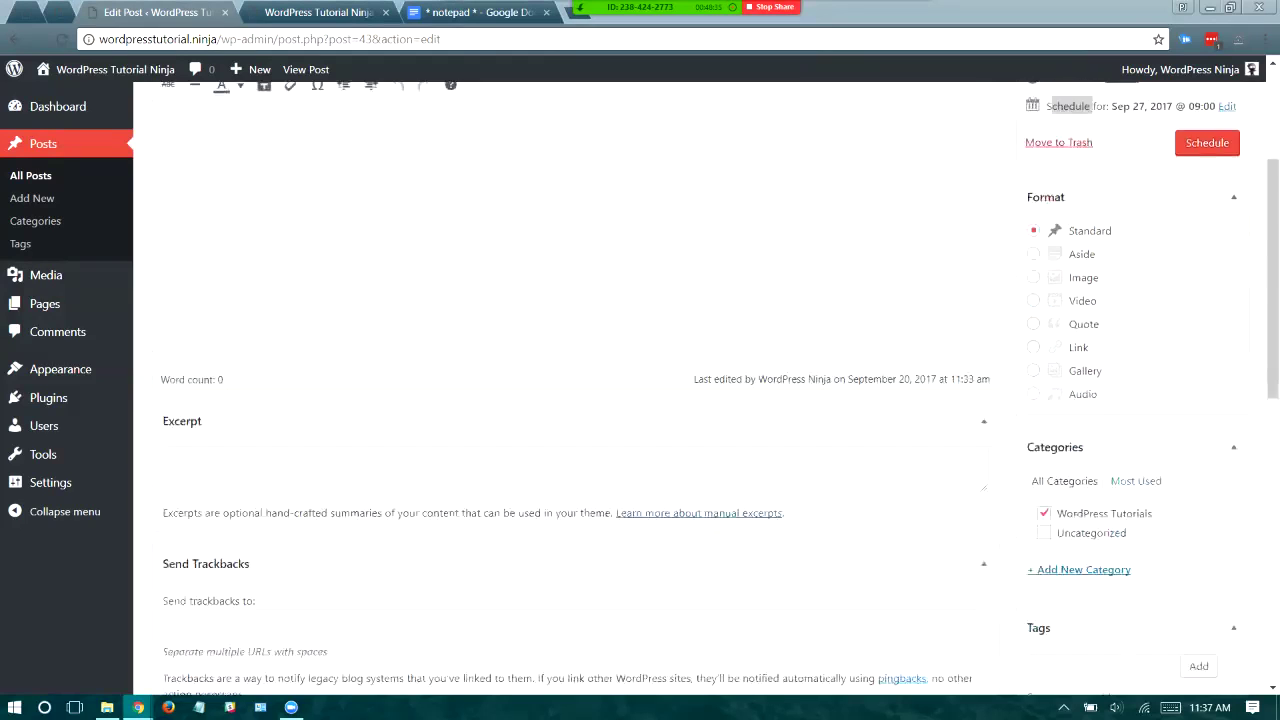
pyautogui.click(170, 283)
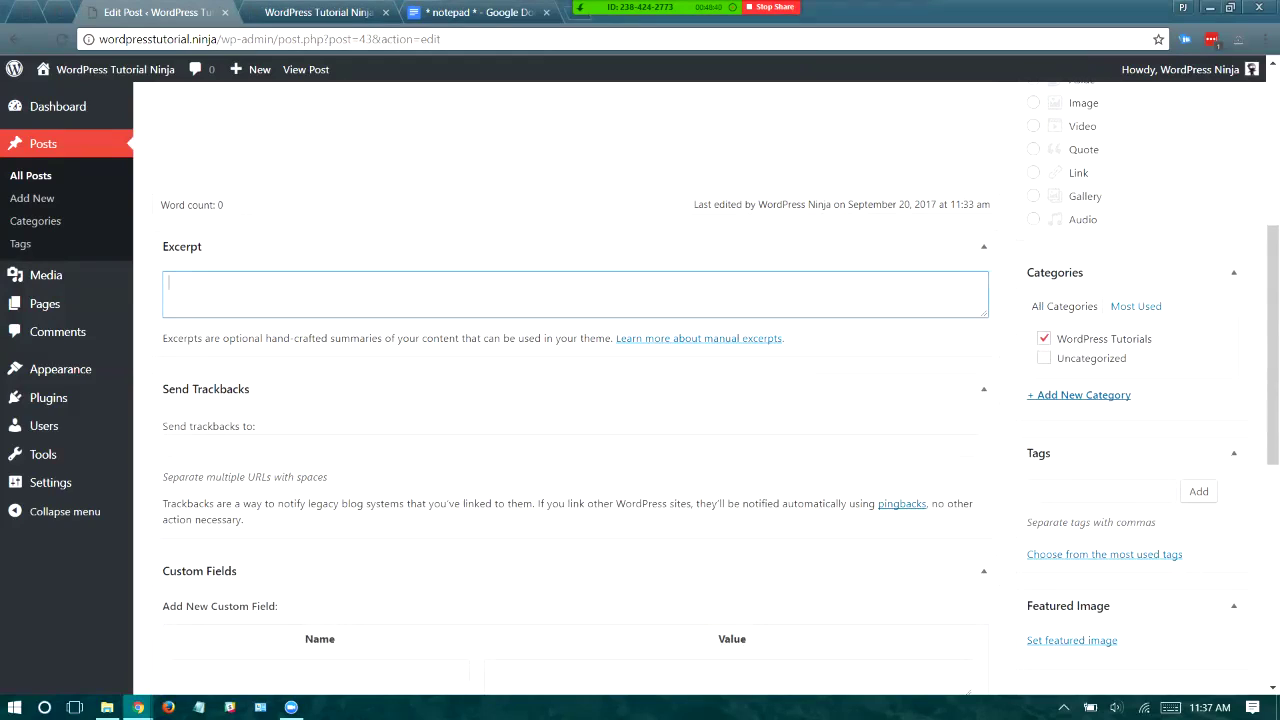
pyautogui.write('A little bit')
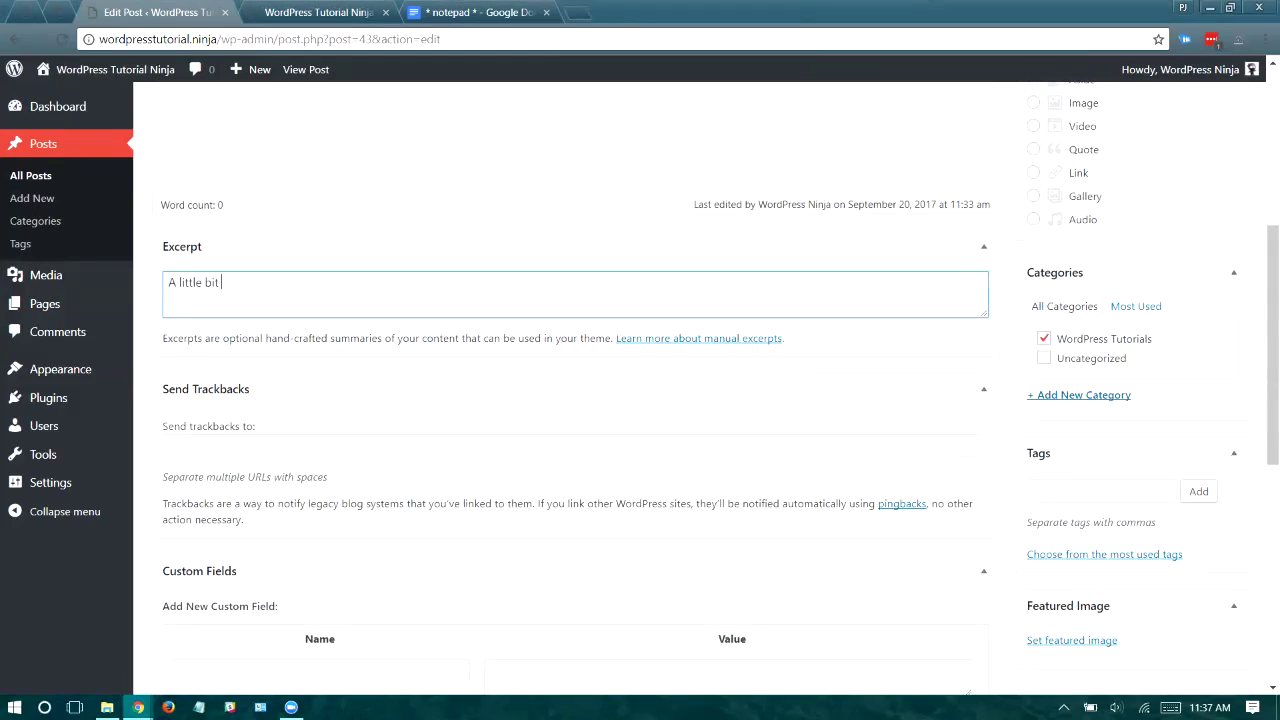
pyautogui.write('of text here')
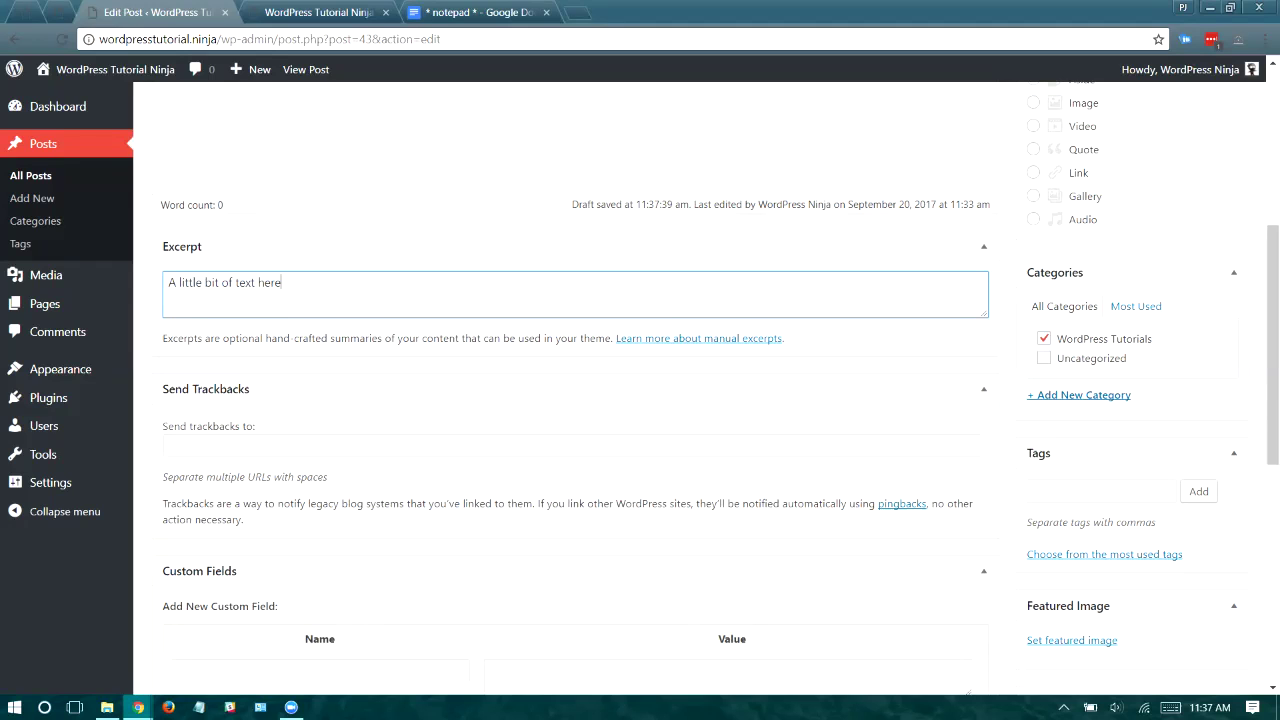
pyautogui.scroll(2, 640, 400)
# Step: Change the publish day to 19 and publish the post
pyautogui.click(1207, 135)
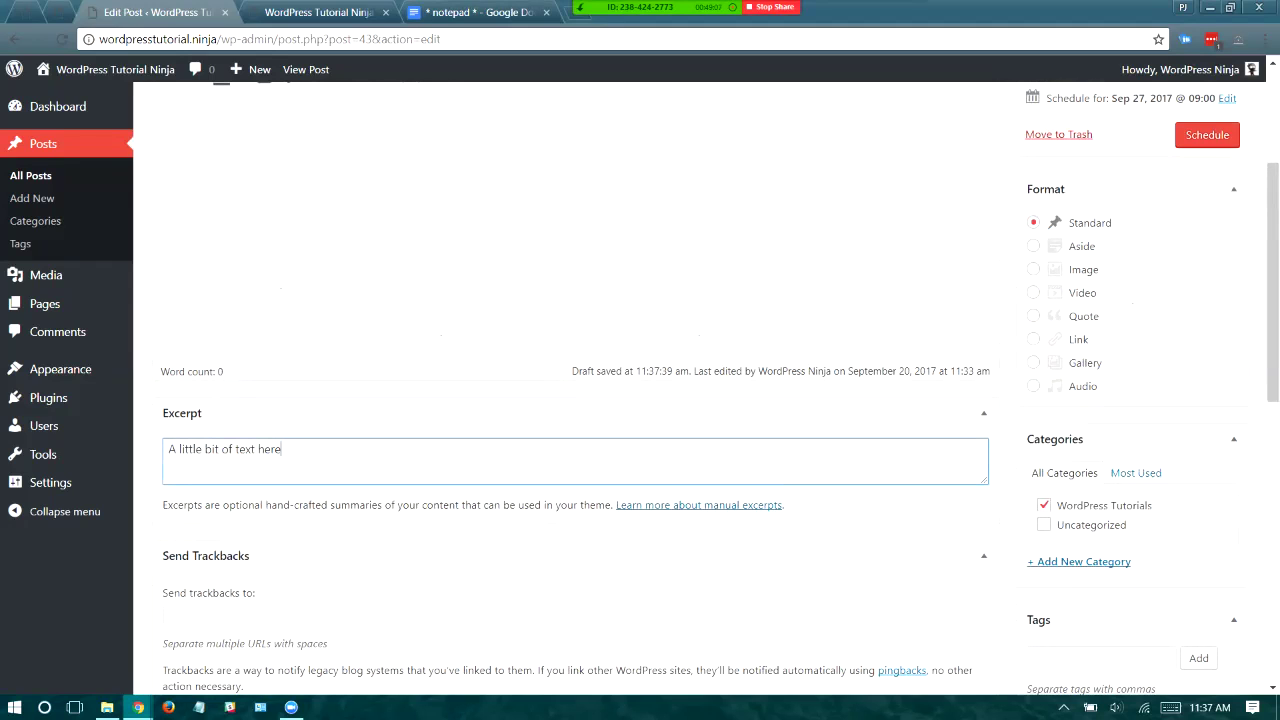
pyautogui.click(1227, 348)
pyautogui.doubleClick(1091, 370)
pyautogui.write('19')
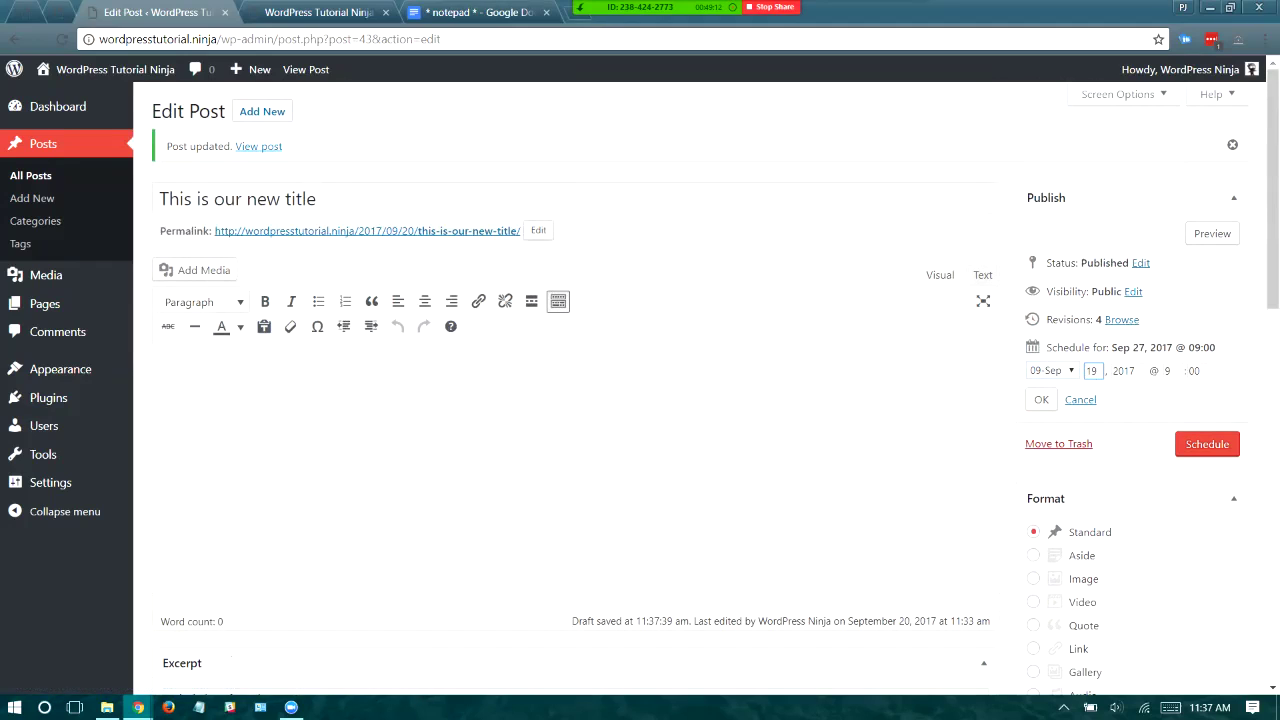
pyautogui.click(1041, 399)
pyautogui.click(1211, 384)
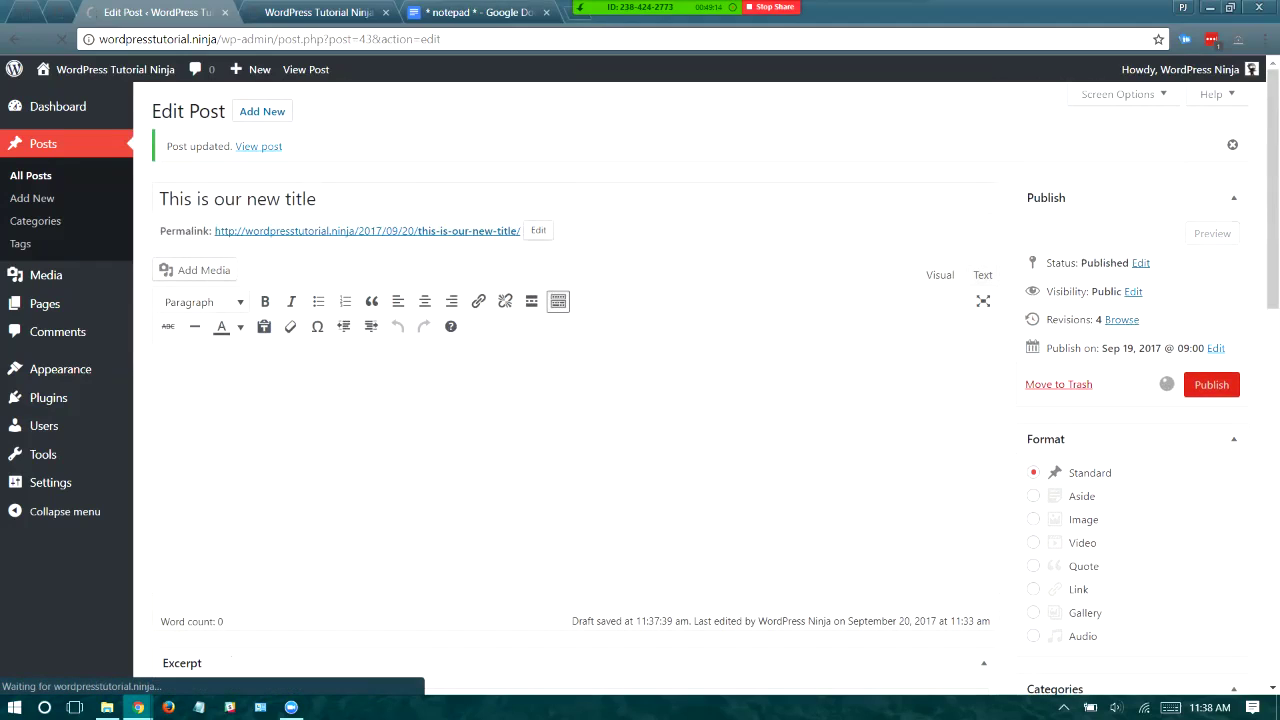
# Step: Reload the live site to find 'This is our new title', then return to the editor
pyautogui.hotkey('ctrl', 'Tab')
pyautogui.press('F5')
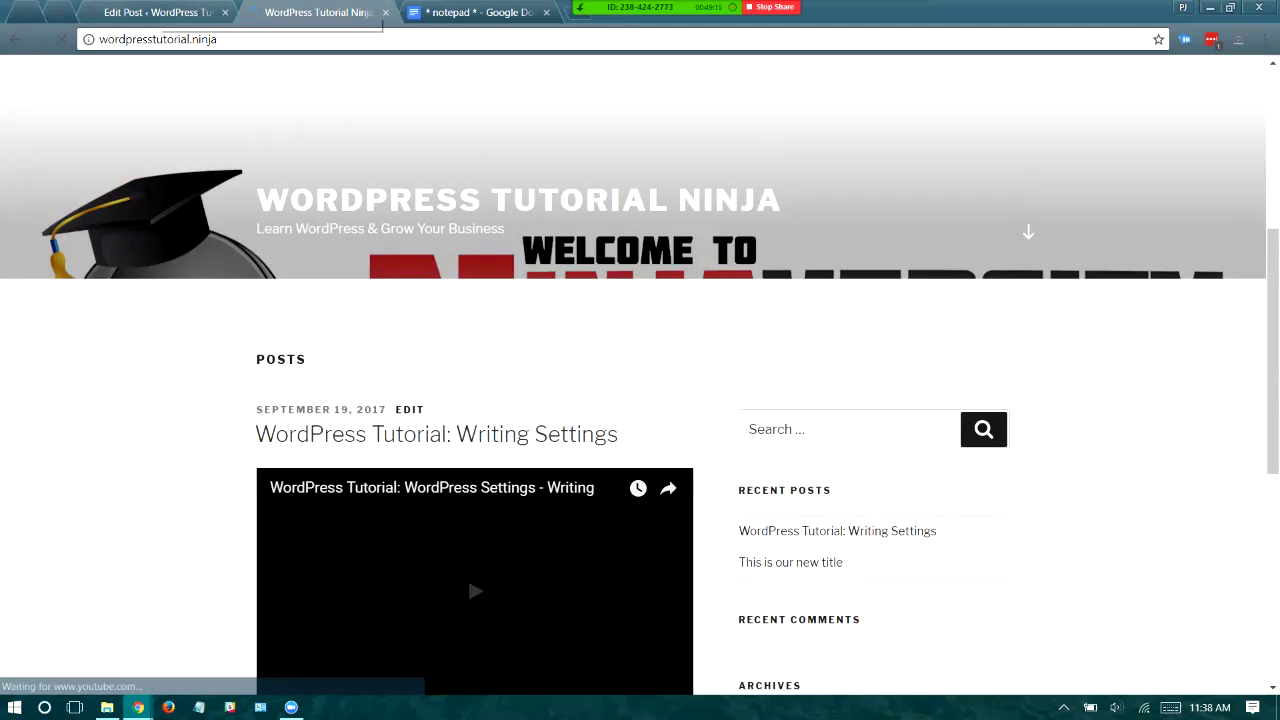
pyautogui.hotkey('ctrl', 'shift', 'Tab')
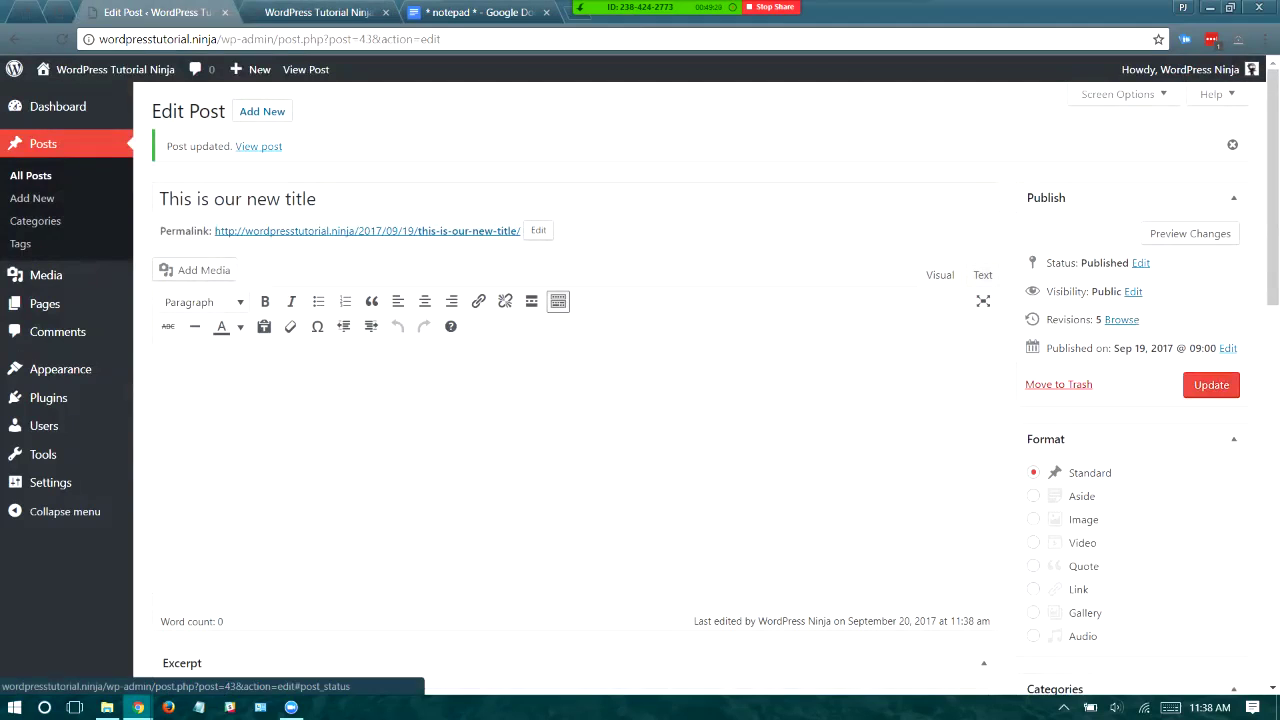
pyautogui.hotkey('ctrl', 'Tab')
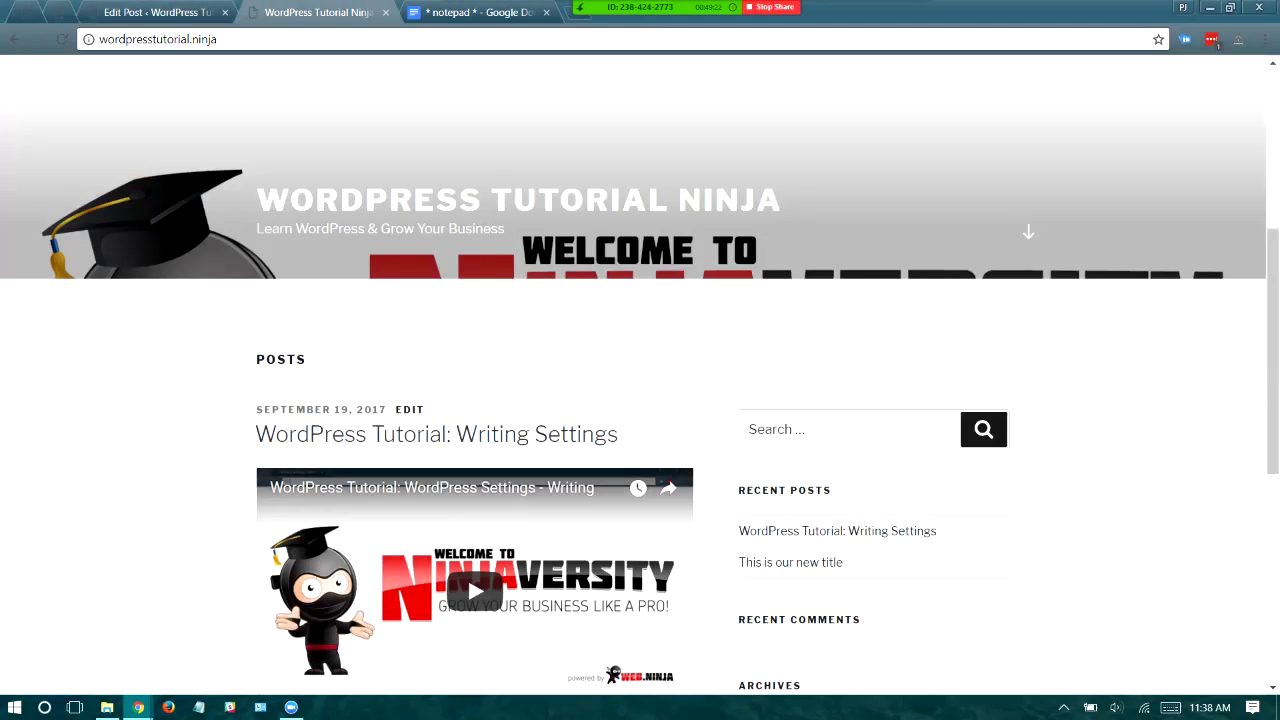
pyautogui.scroll(-3, 475, 400)
pyautogui.scroll(-2, 475, 400)
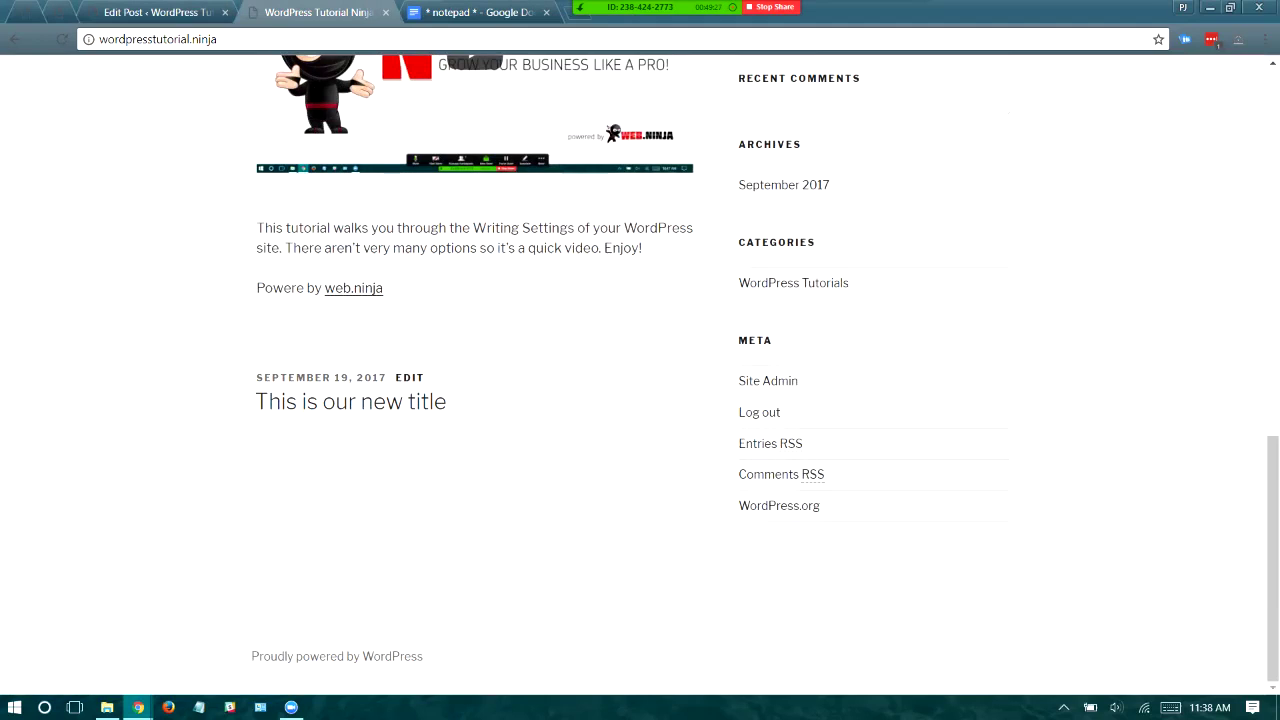
pyautogui.moveTo(268, 401); pyautogui.dragTo(430, 401)
pyautogui.click(158, 12)
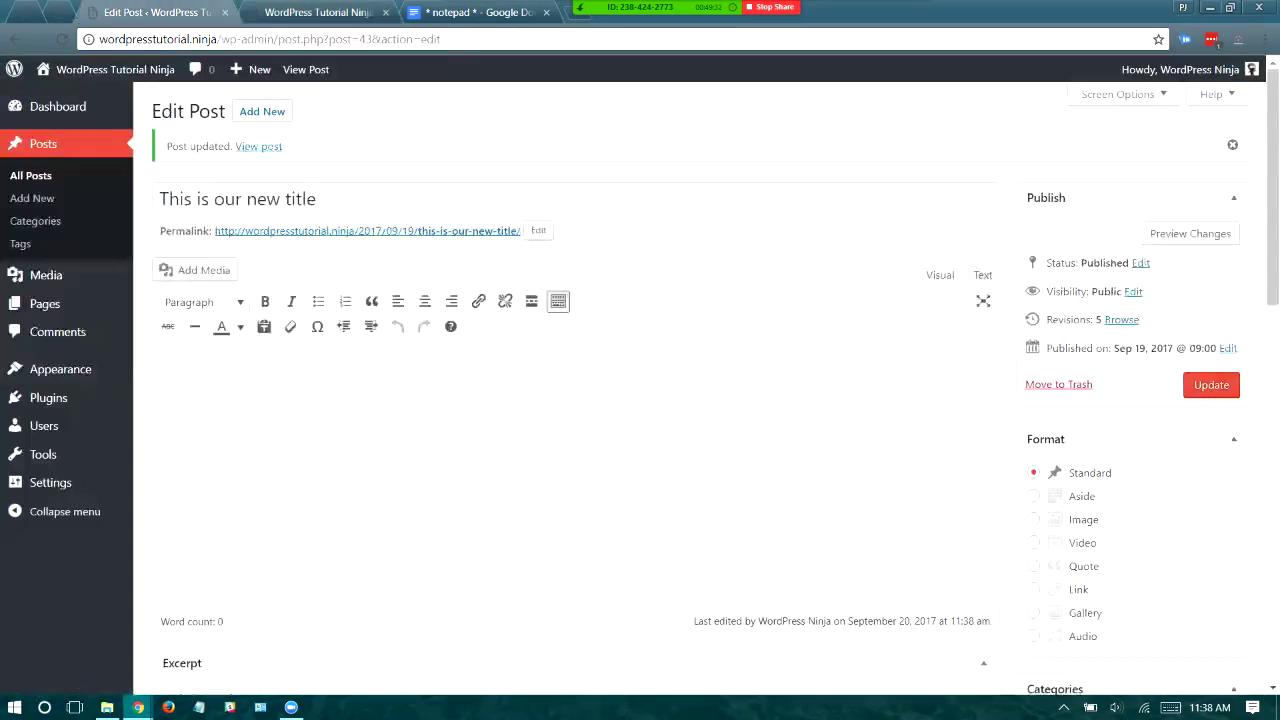
pyautogui.scroll(-4, 576, 400)
# Step: Place the caret in the excerpt, expand + Add New Category, and focus the Tags field
pyautogui.click(282, 283)
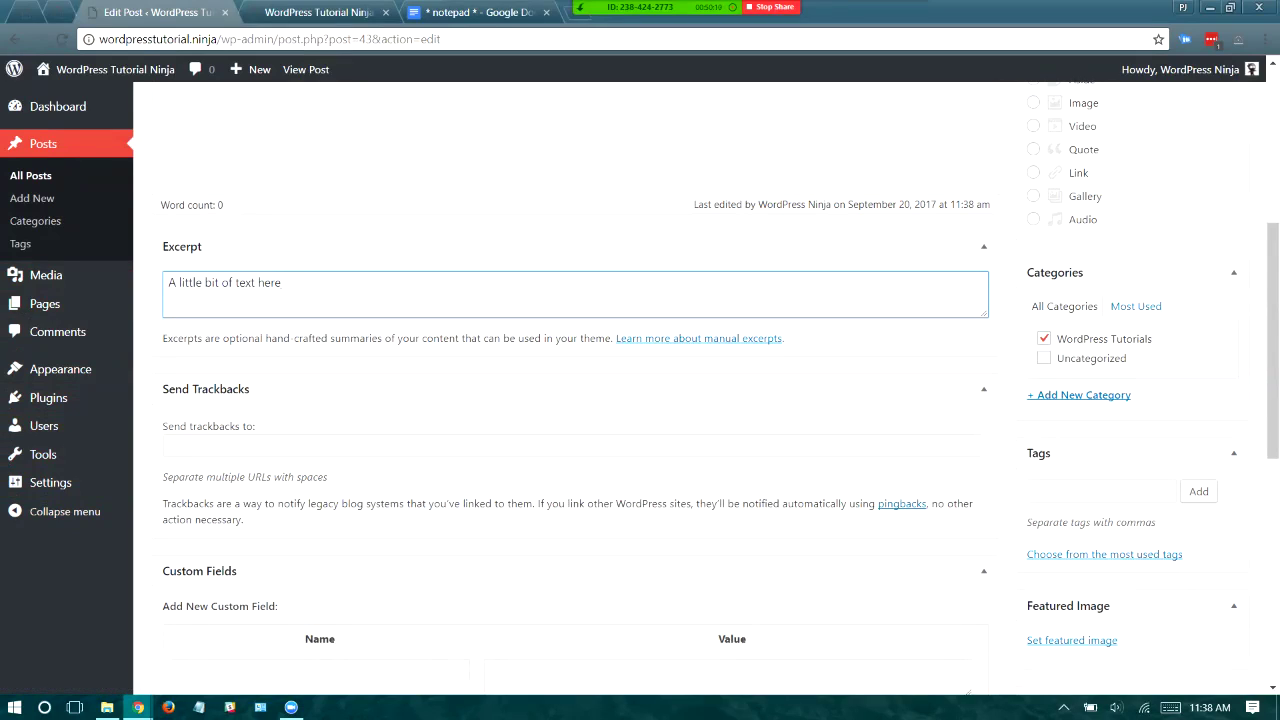
pyautogui.moveTo(50, 482)
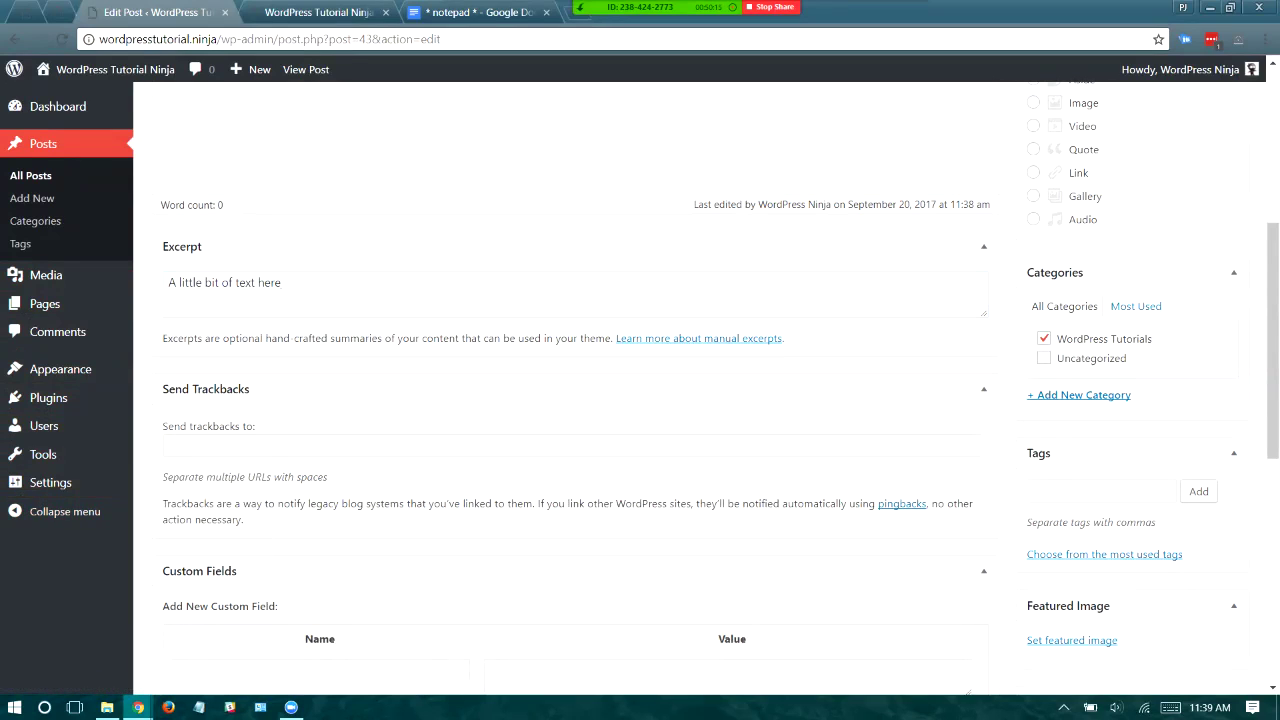
pyautogui.click(1079, 395)
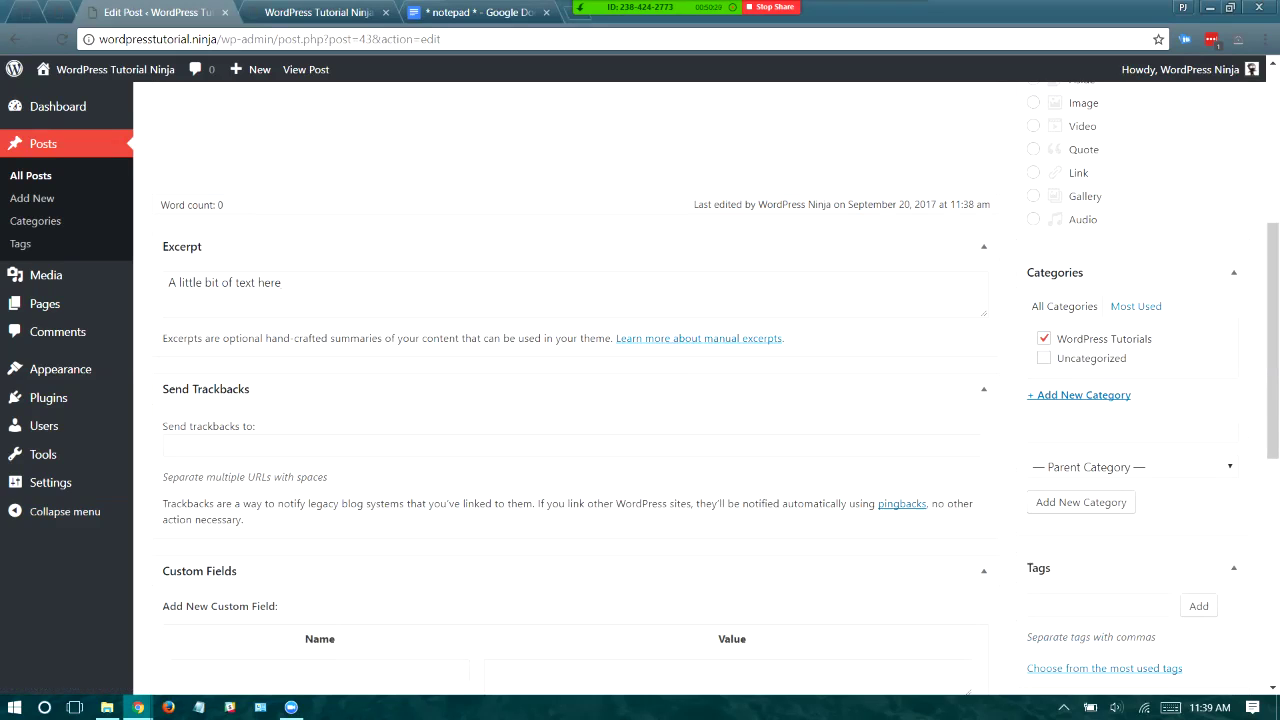
pyautogui.scroll(-3, 640, 390)
pyautogui.click(1100, 438)
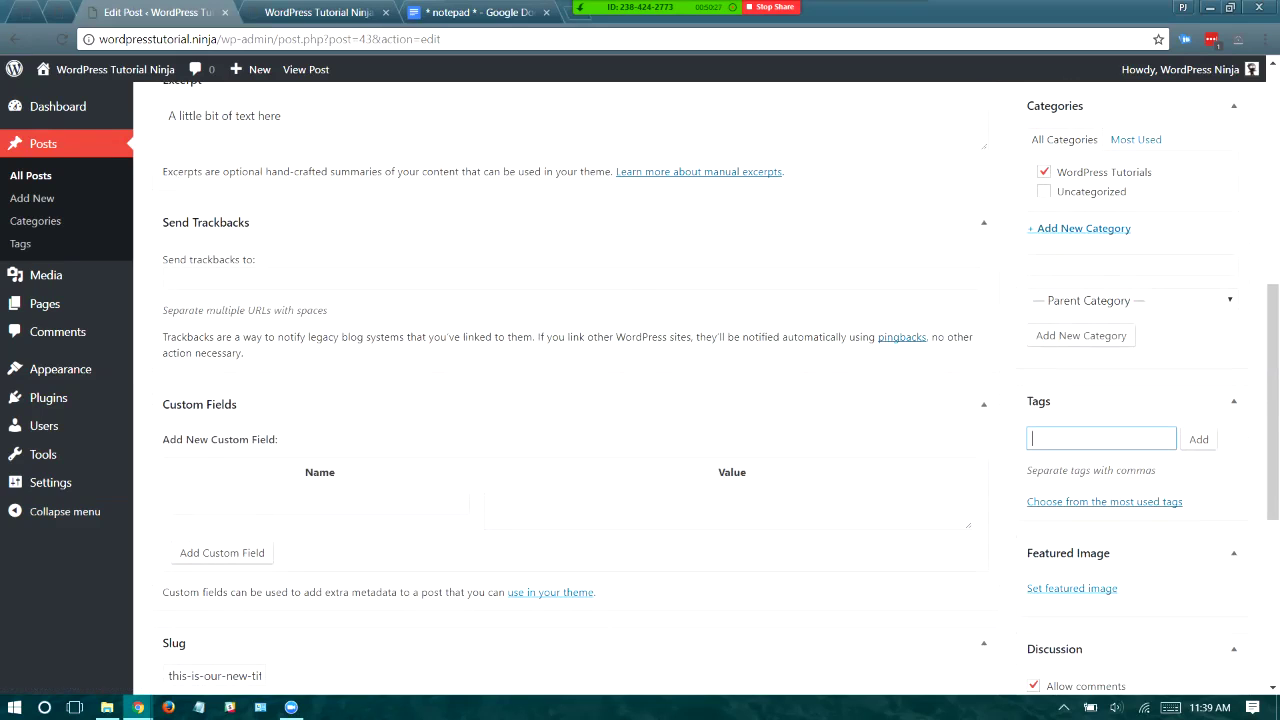
pyautogui.click(911, 18)
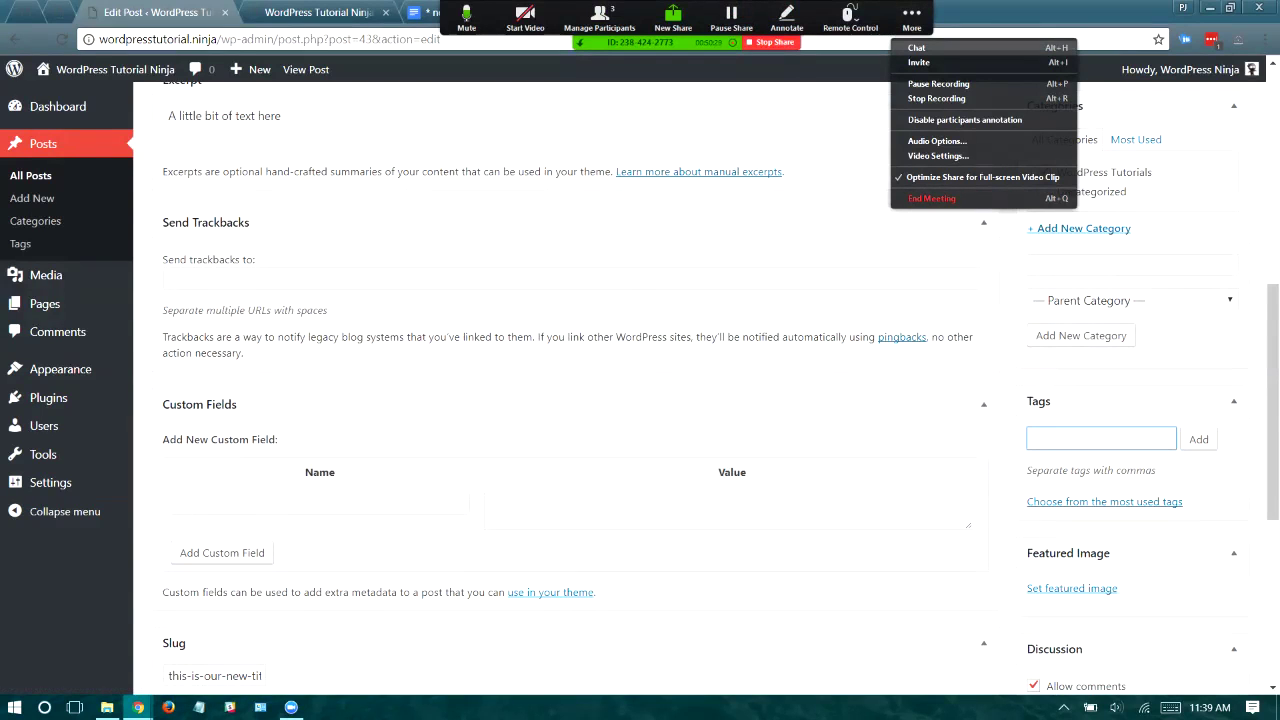
pyautogui.click(916, 47)
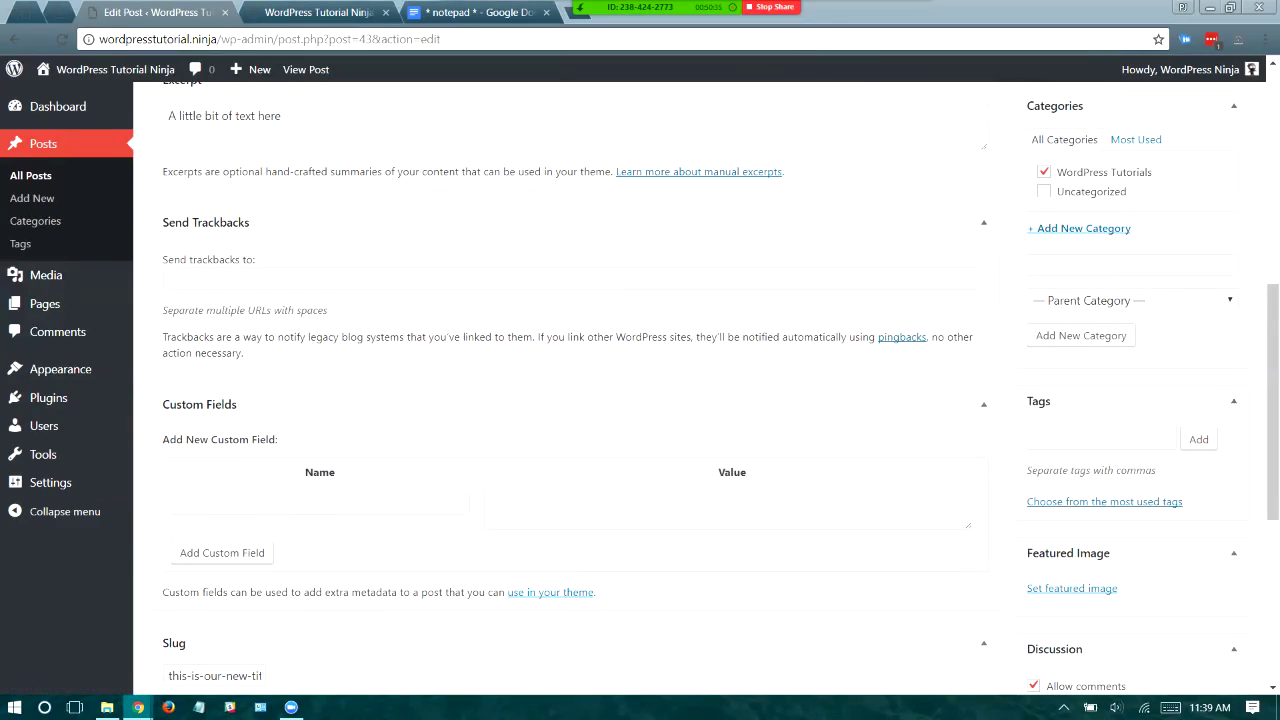
pyautogui.click(1100, 438)
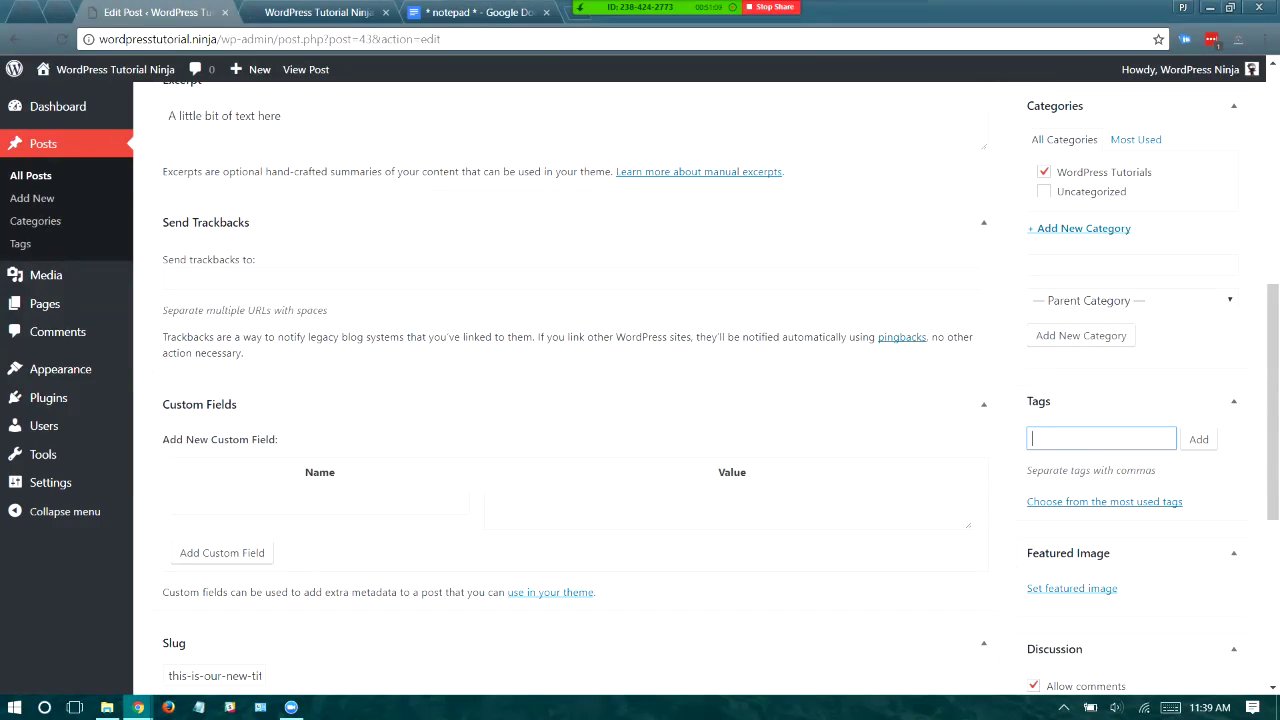
pyautogui.scroll(-3, 560, 390)
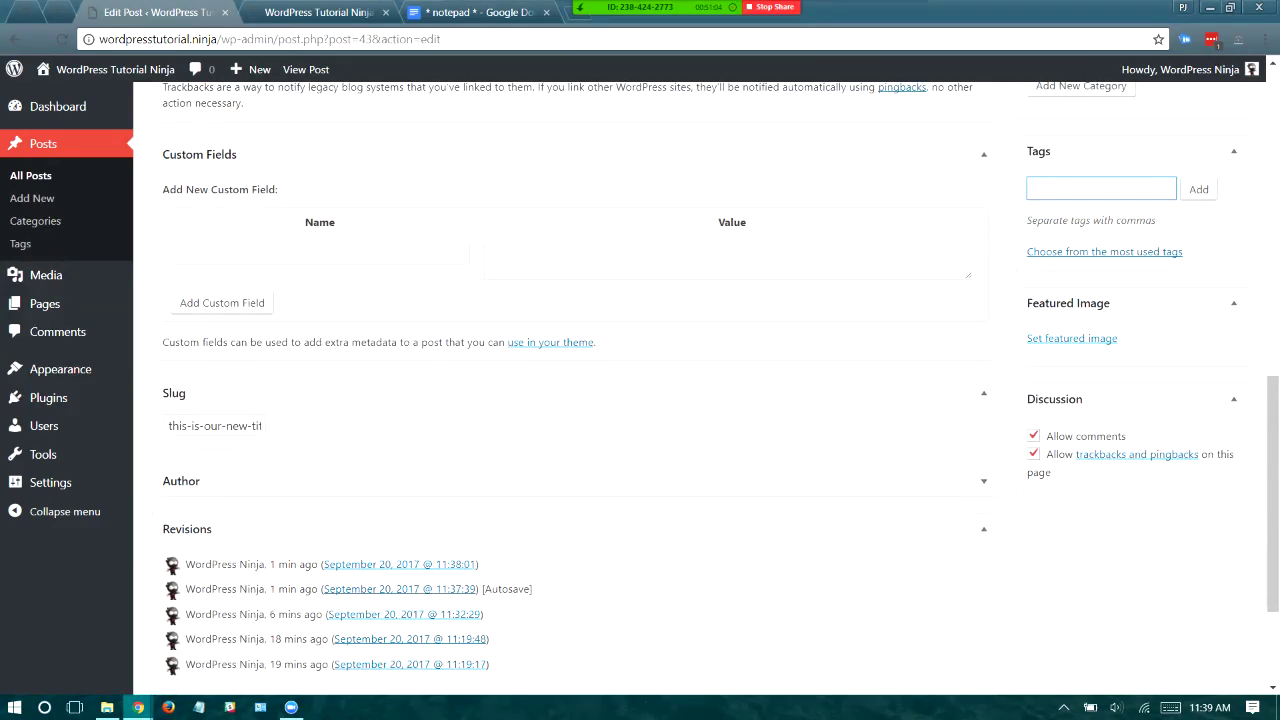
# Step: Set the ninja-holding-a-heart image as featured image and save the post
pyautogui.click(1071, 338)
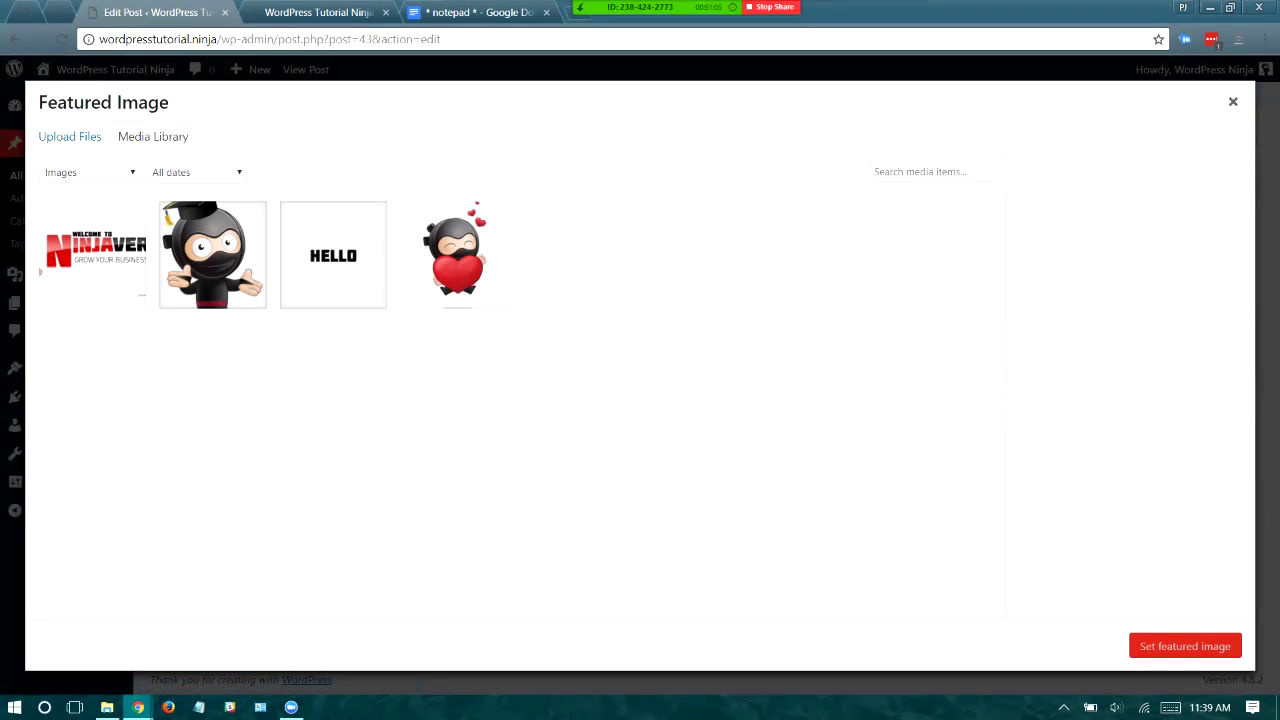
pyautogui.click(455, 255)
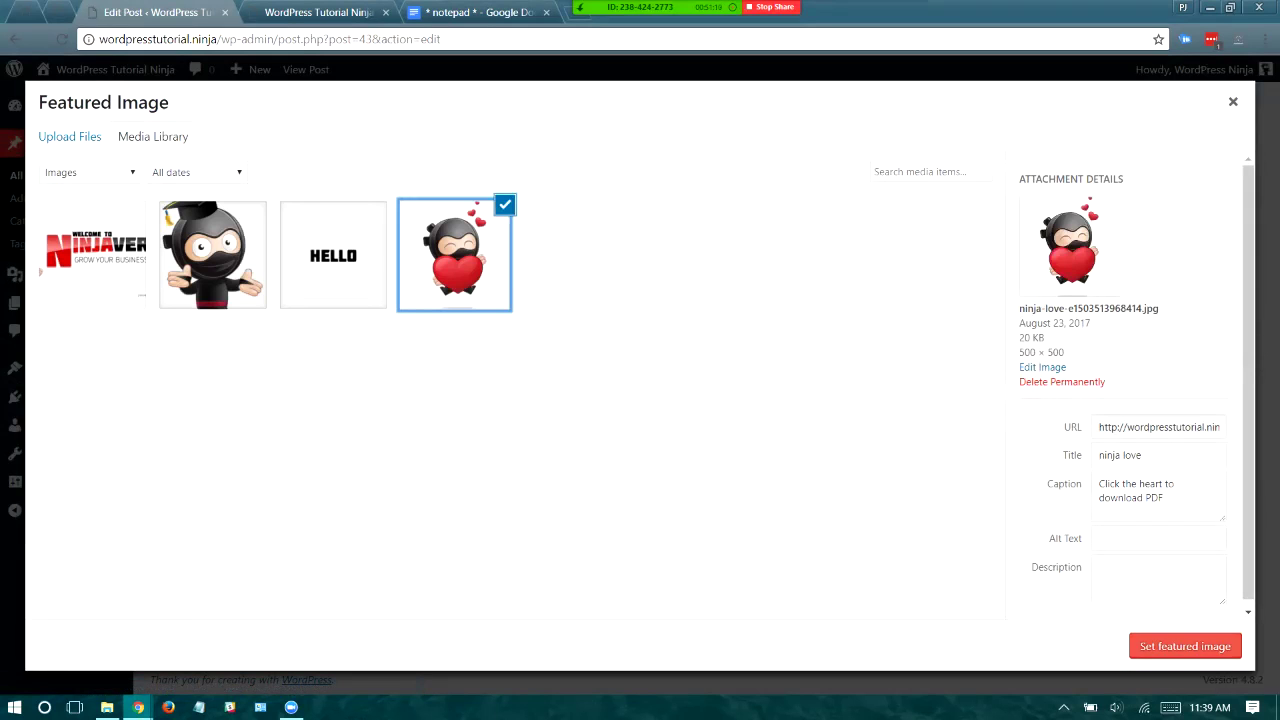
pyautogui.click(1185, 646)
pyautogui.scroll(7, 640, 390)
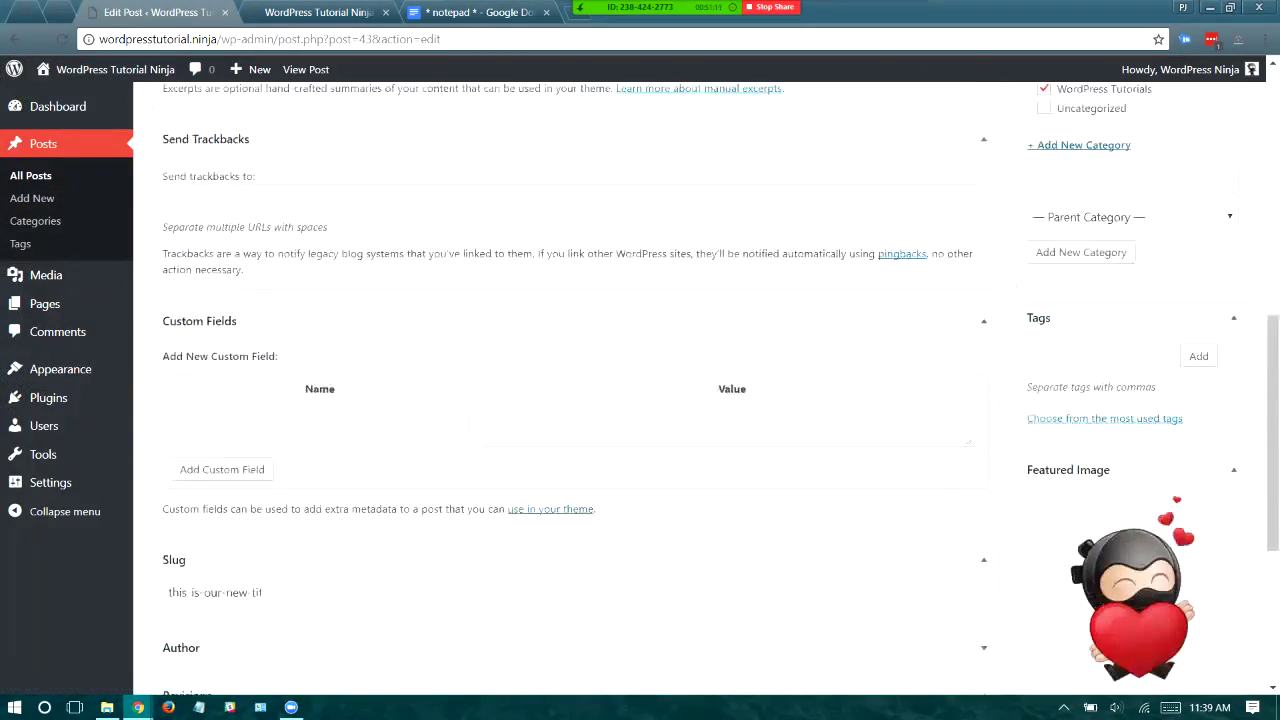
pyautogui.click(1211, 302)
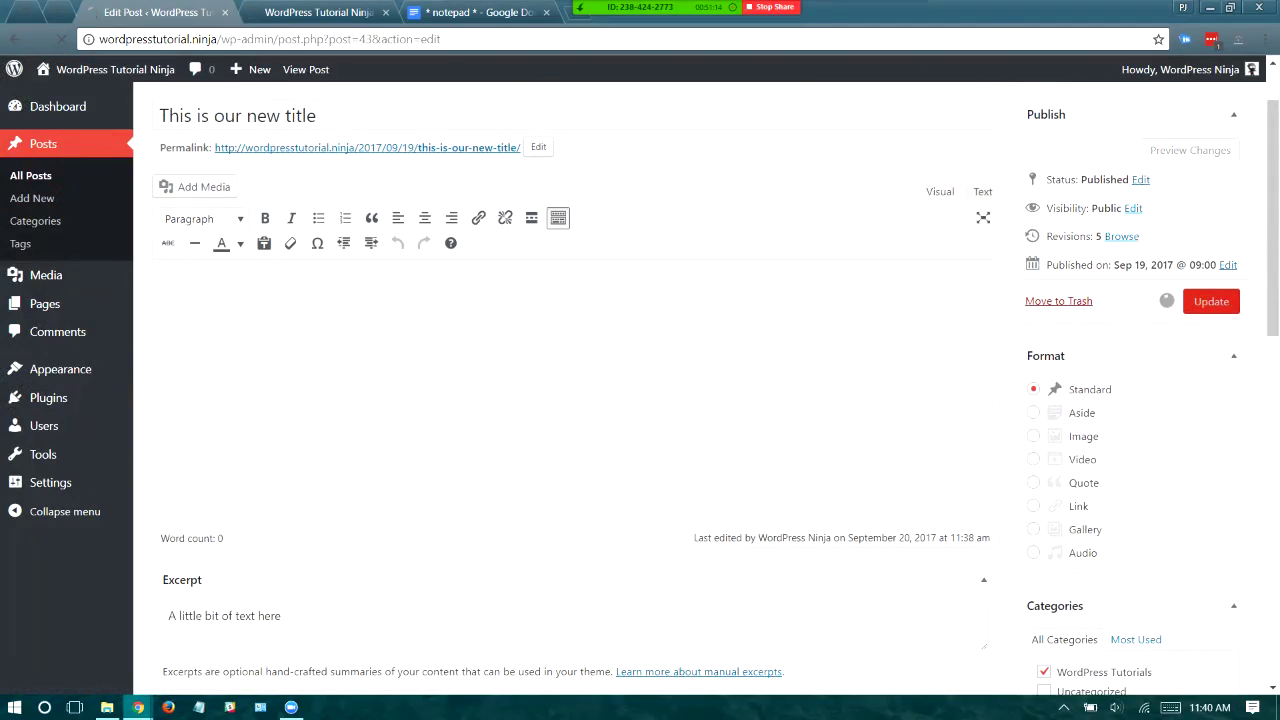
# Step: Reload the live site to view the published post, then return to its editor
pyautogui.click(320, 12)
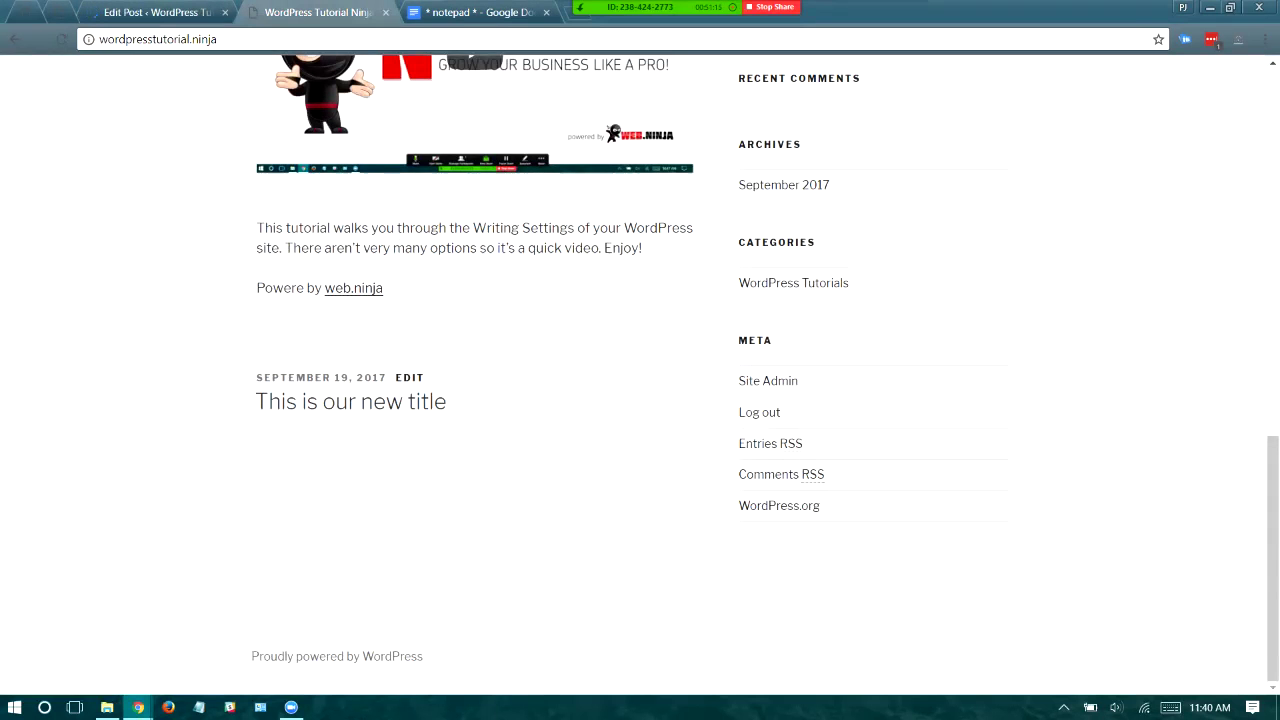
pyautogui.click(157, 39)
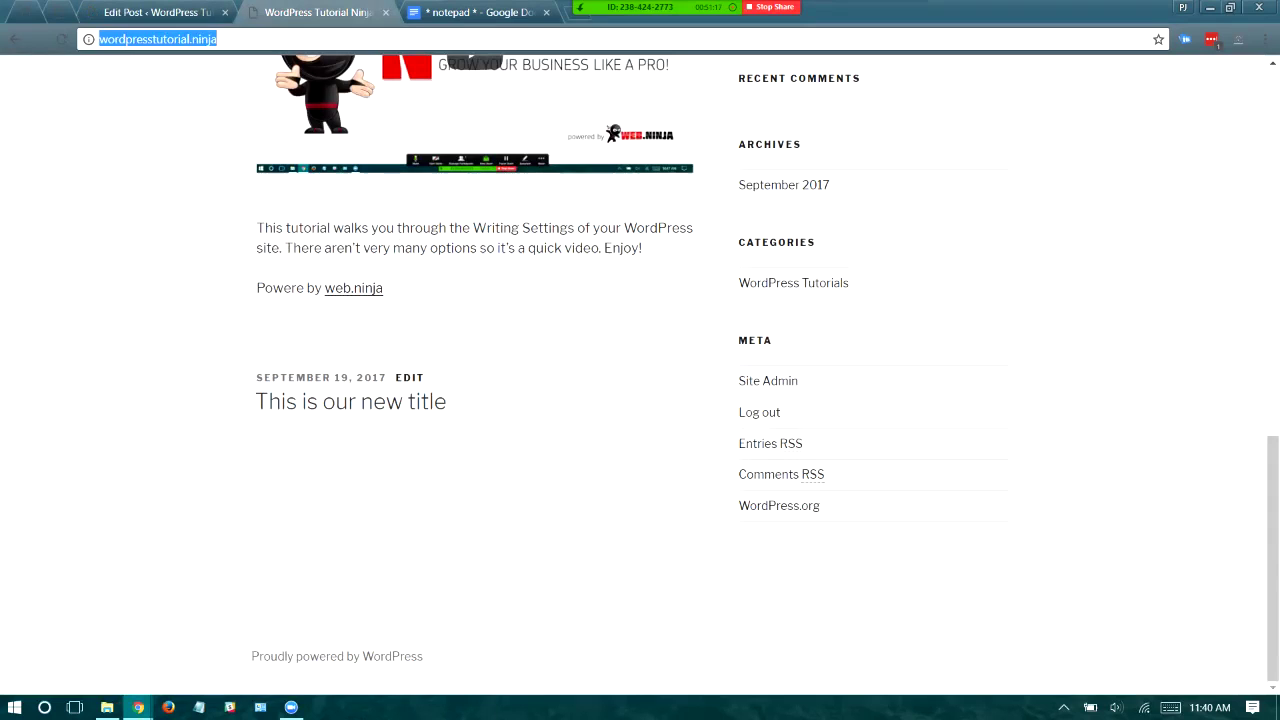
pyautogui.press('Return')
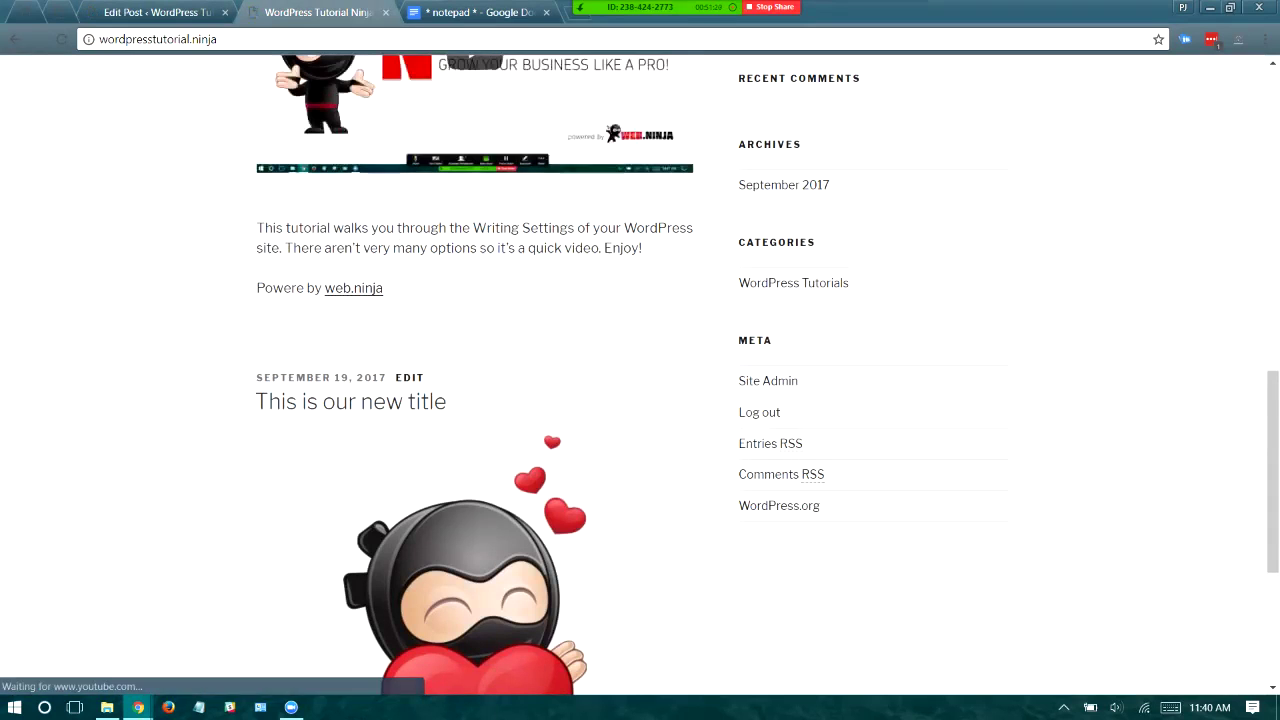
pyautogui.scroll(-2, 640, 400)
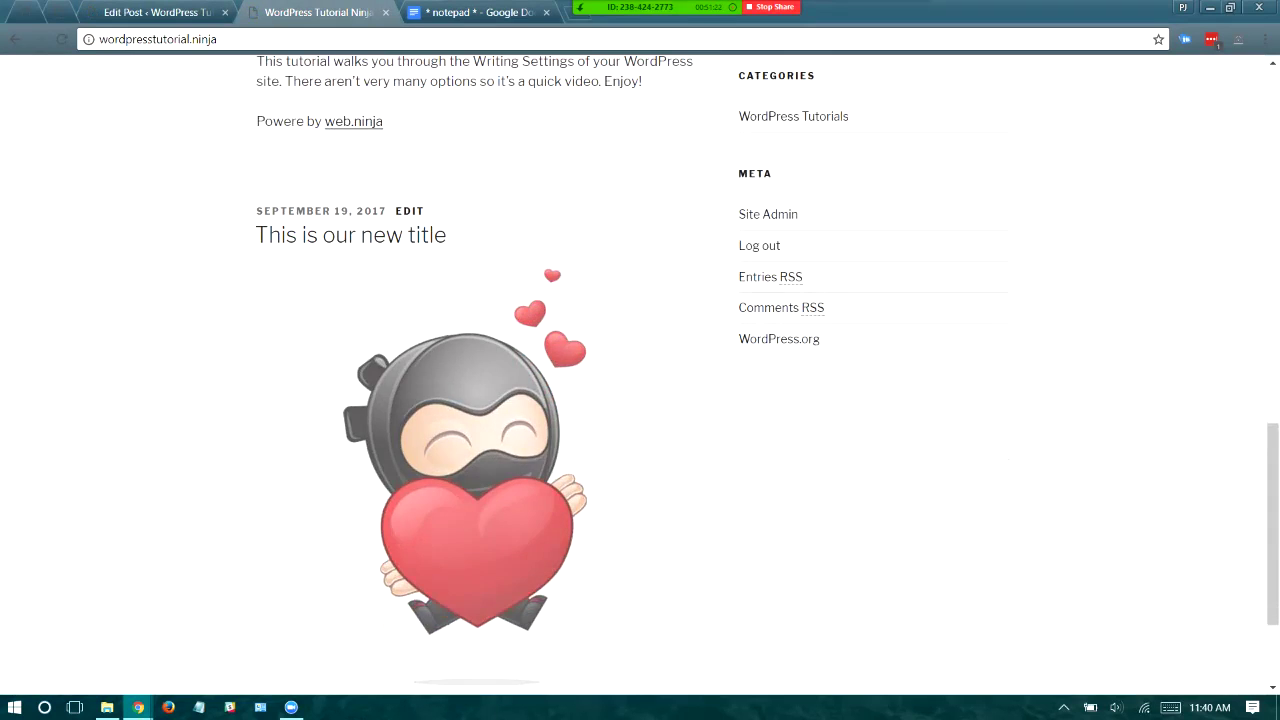
pyautogui.scroll(-2, 465, 450)
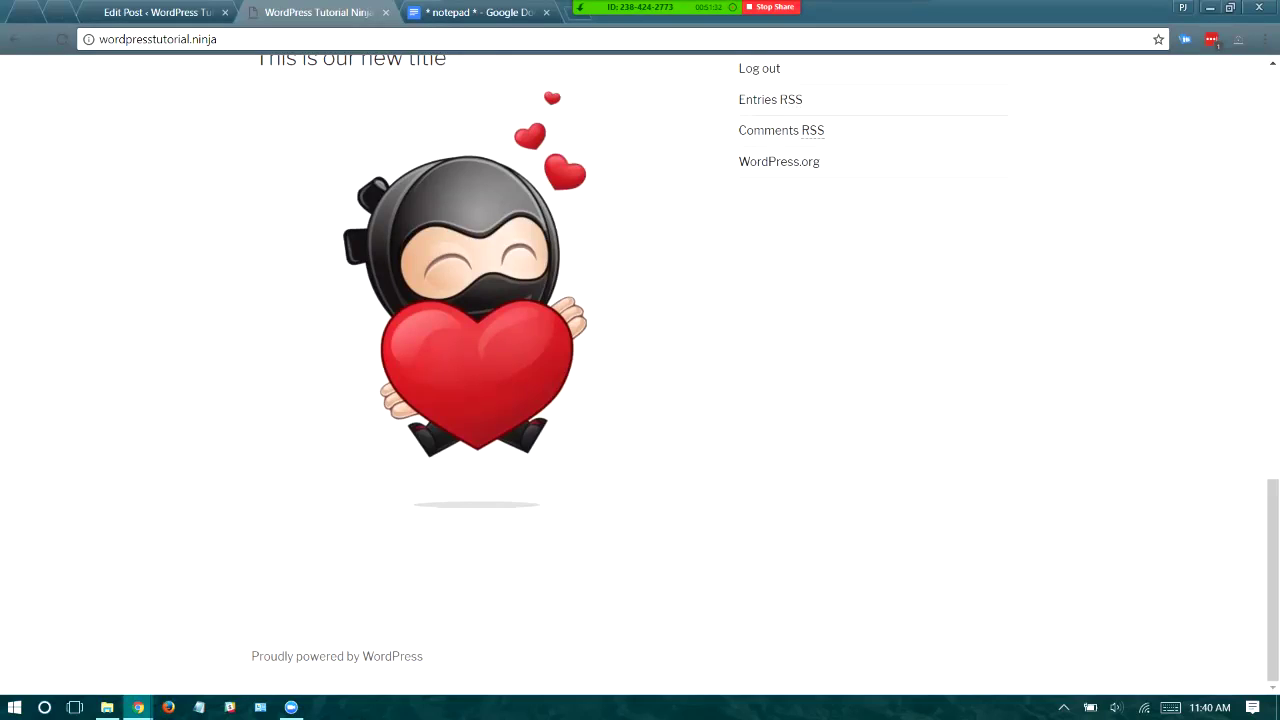
pyautogui.scroll(1, 465, 350)
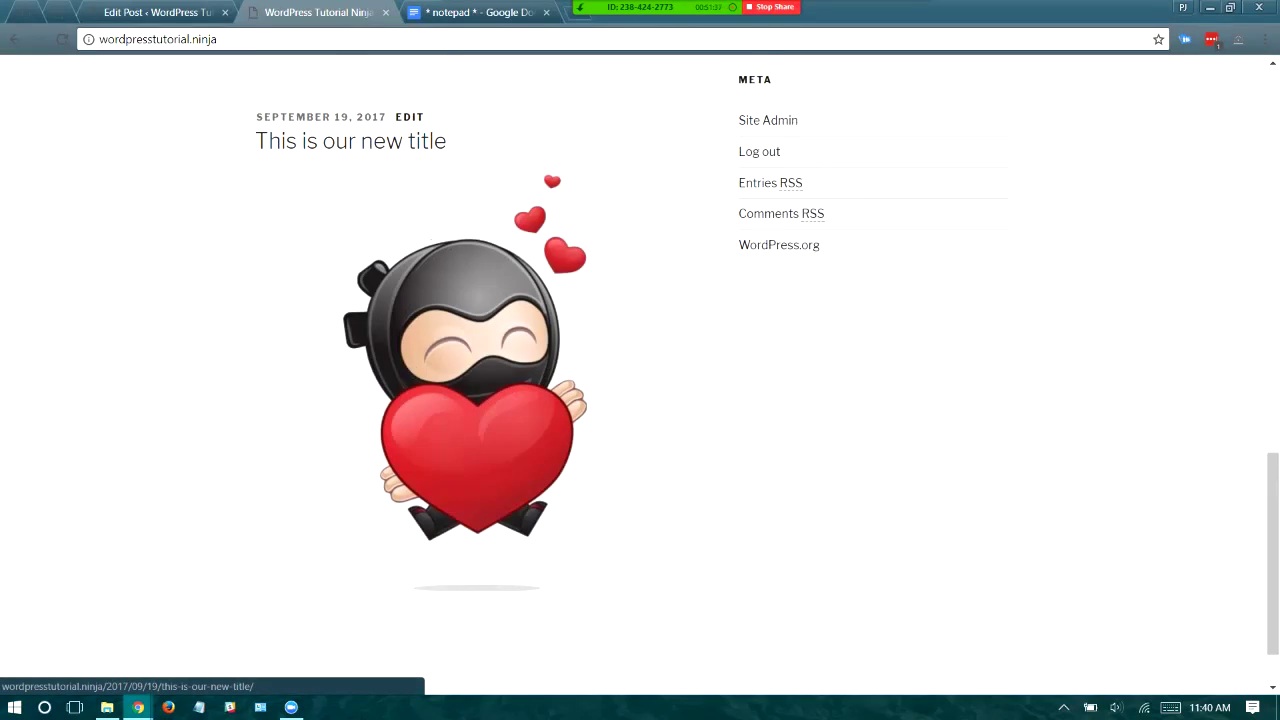
pyautogui.click(158, 12)
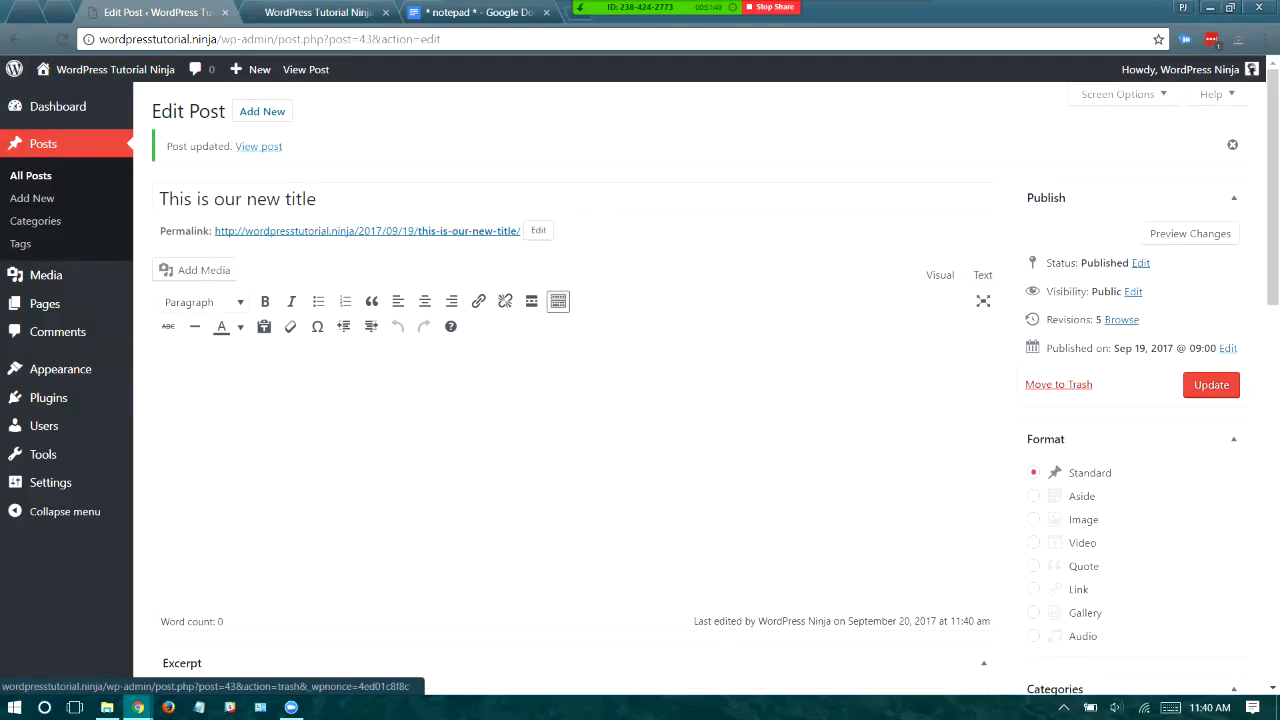
pyautogui.scroll(-3, 640, 390)
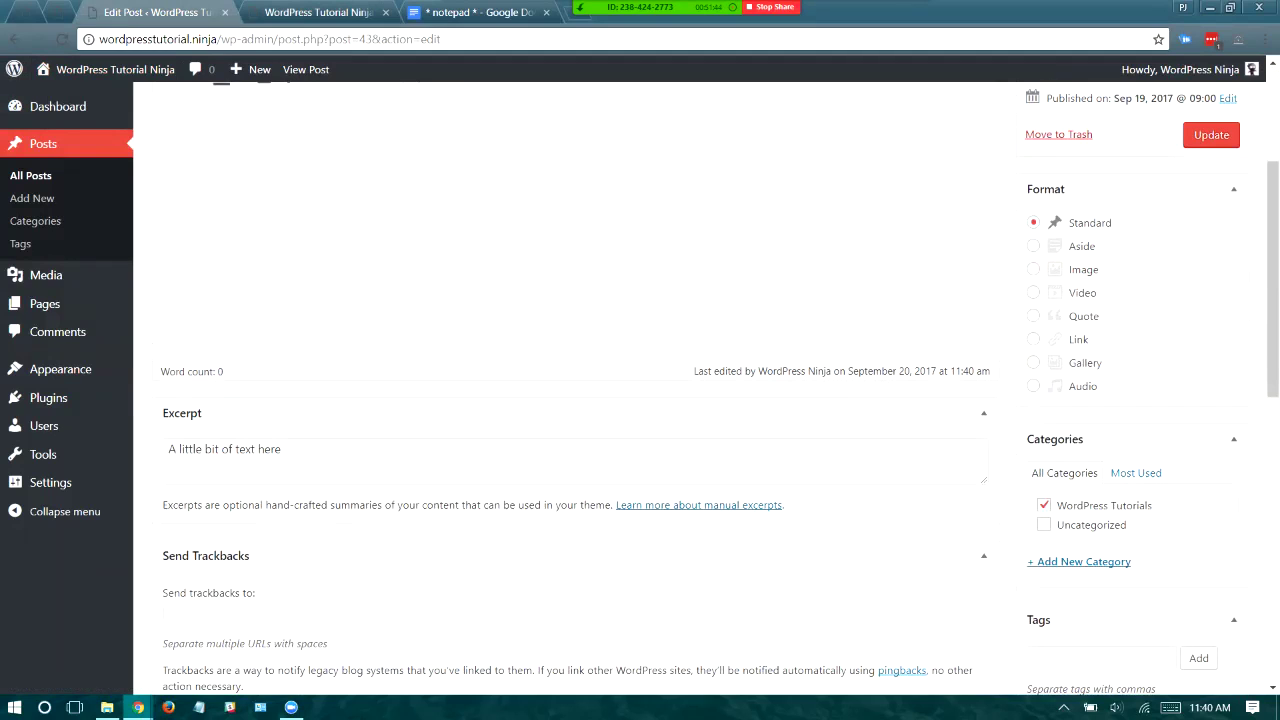
pyautogui.click(318, 12)
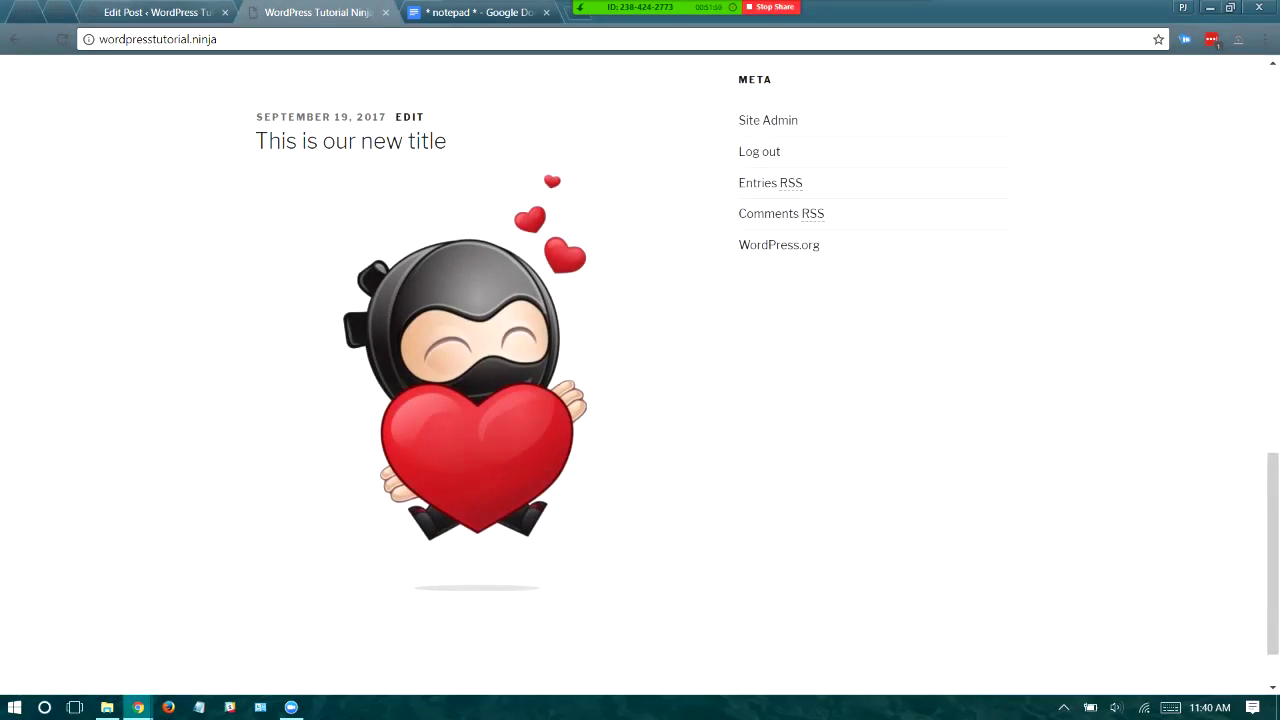
pyautogui.click(160, 12)
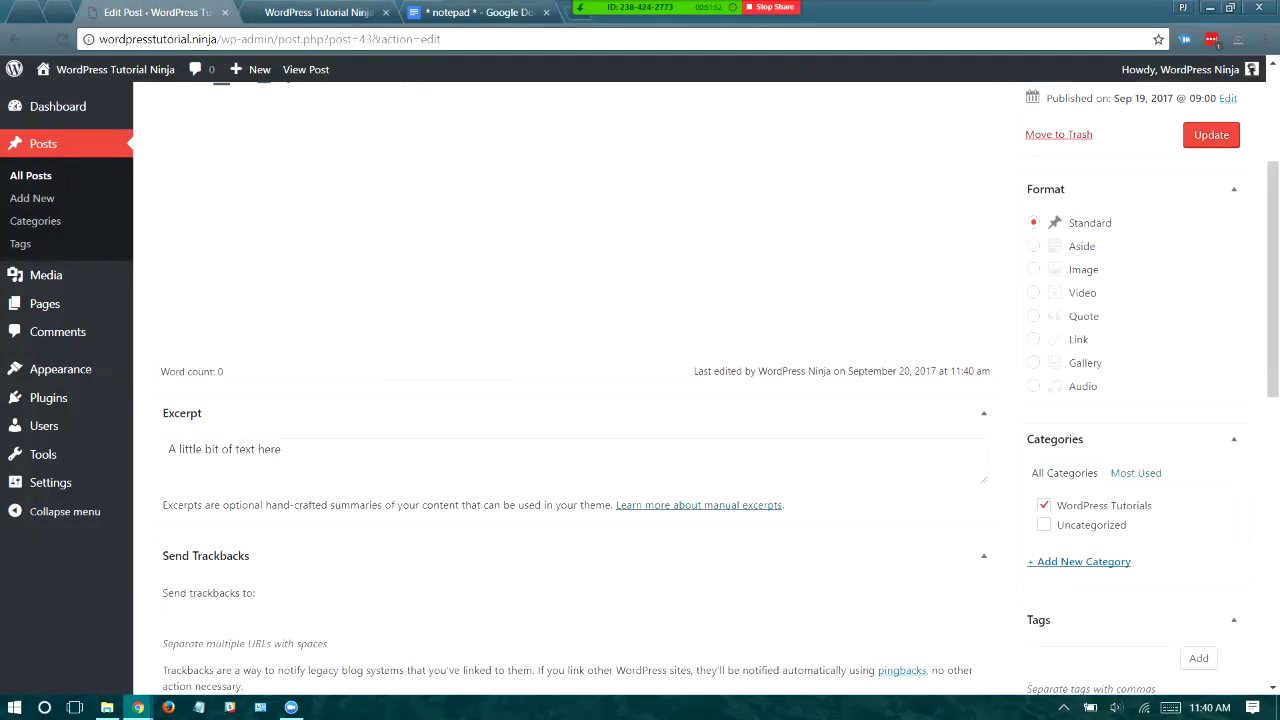
pyautogui.scroll(-7, 576, 390)
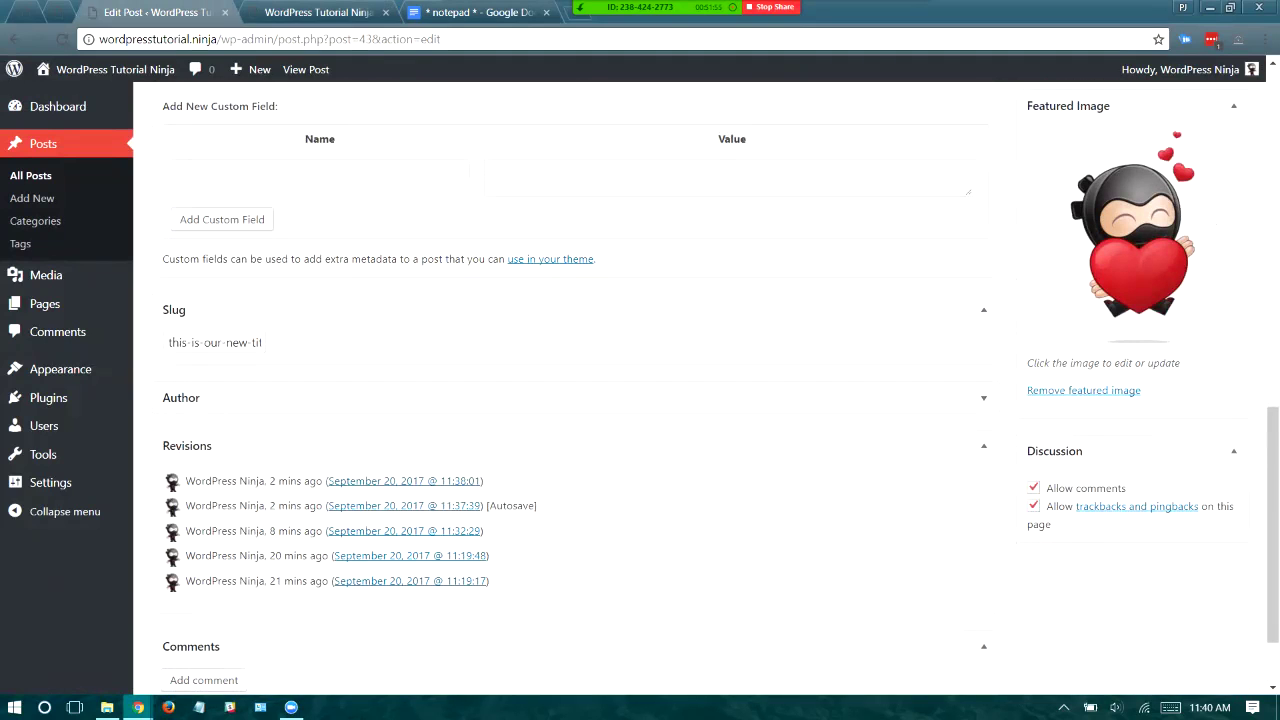
pyautogui.scroll(-2, 640, 390)
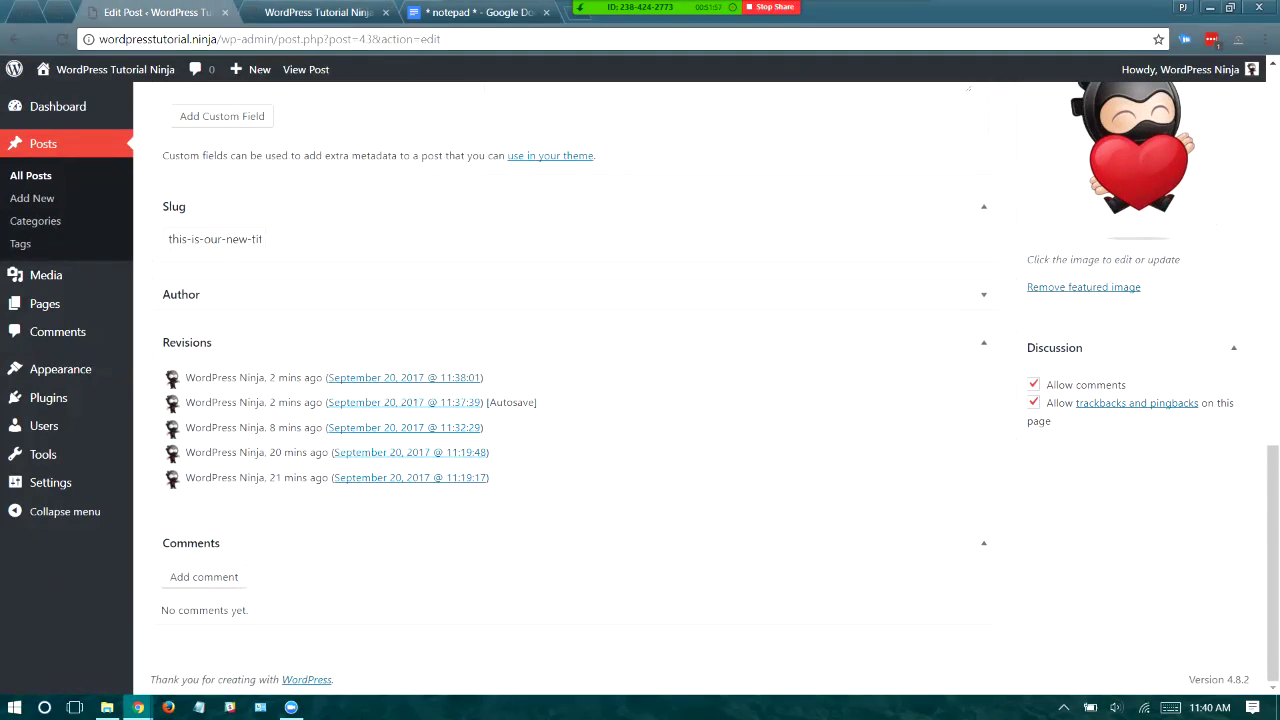
pyautogui.click(1033, 384)
pyautogui.click(1033, 402)
pyautogui.click(1033, 384)
pyautogui.click(1033, 402)
pyautogui.click(1033, 384)
pyautogui.click(1033, 402)
pyautogui.click(1033, 384)
pyautogui.scroll(3, 1033, 384)
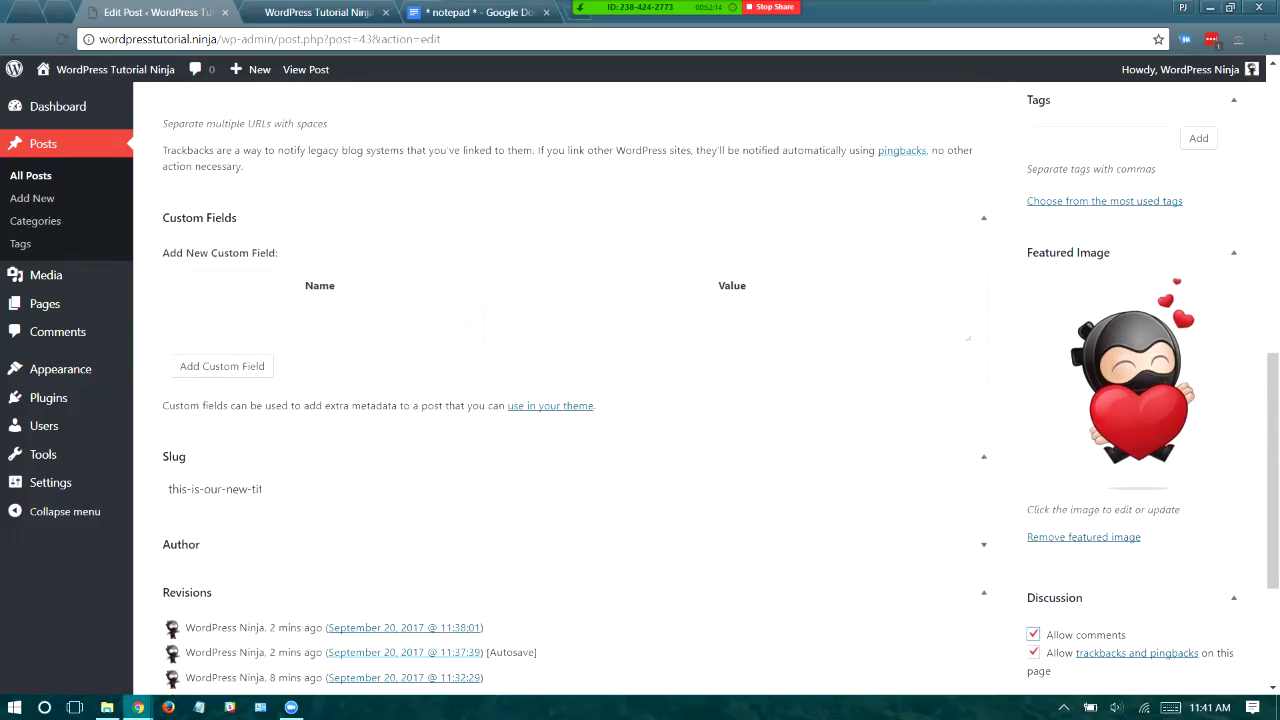
pyautogui.scroll(5, 640, 384)
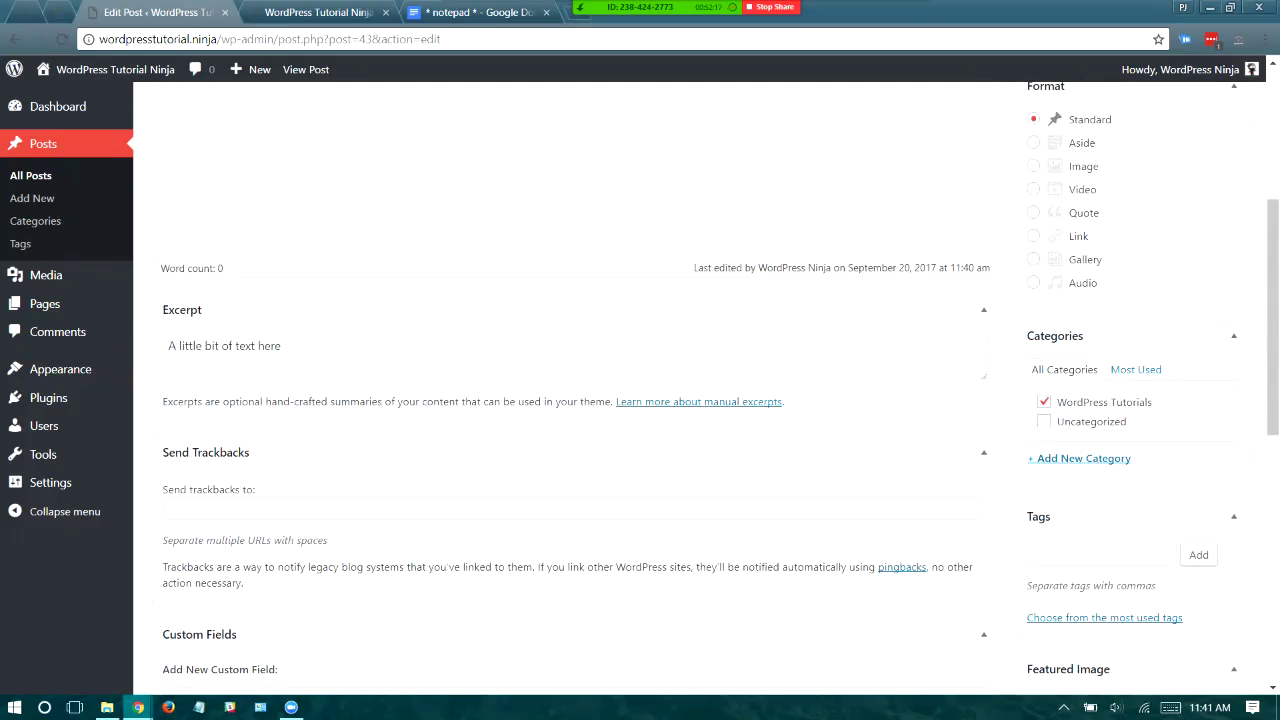
pyautogui.scroll(-2, 640, 389)
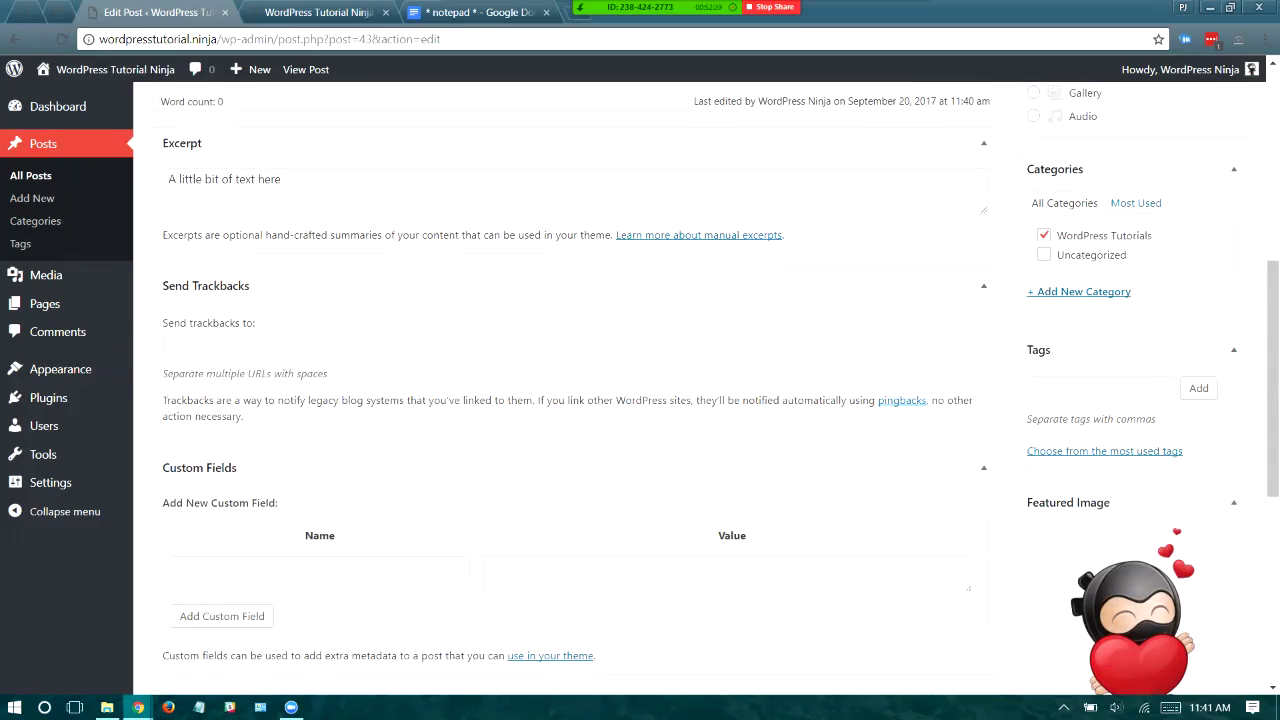
pyautogui.click(571, 342)
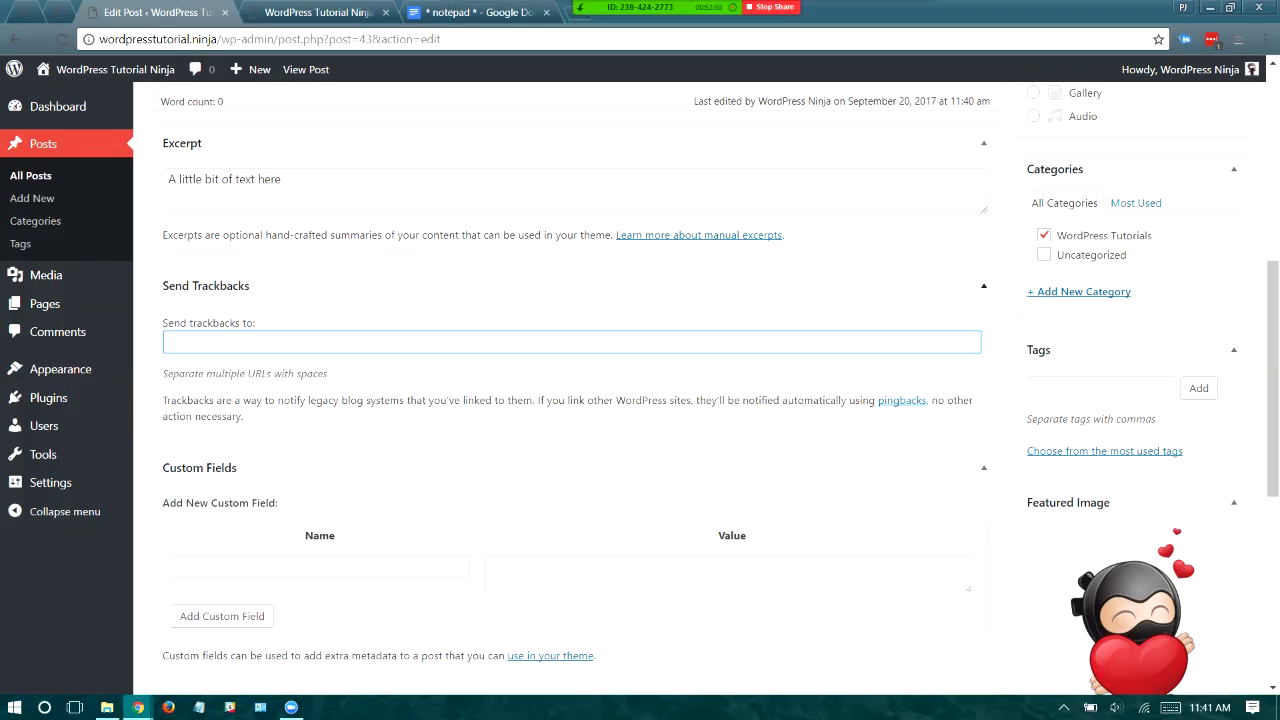
# Step: Collapse Excerpt and Send Trackbacks, and collapse then re-expand the four sidebar boxes
pyautogui.scroll(1, 640, 388)
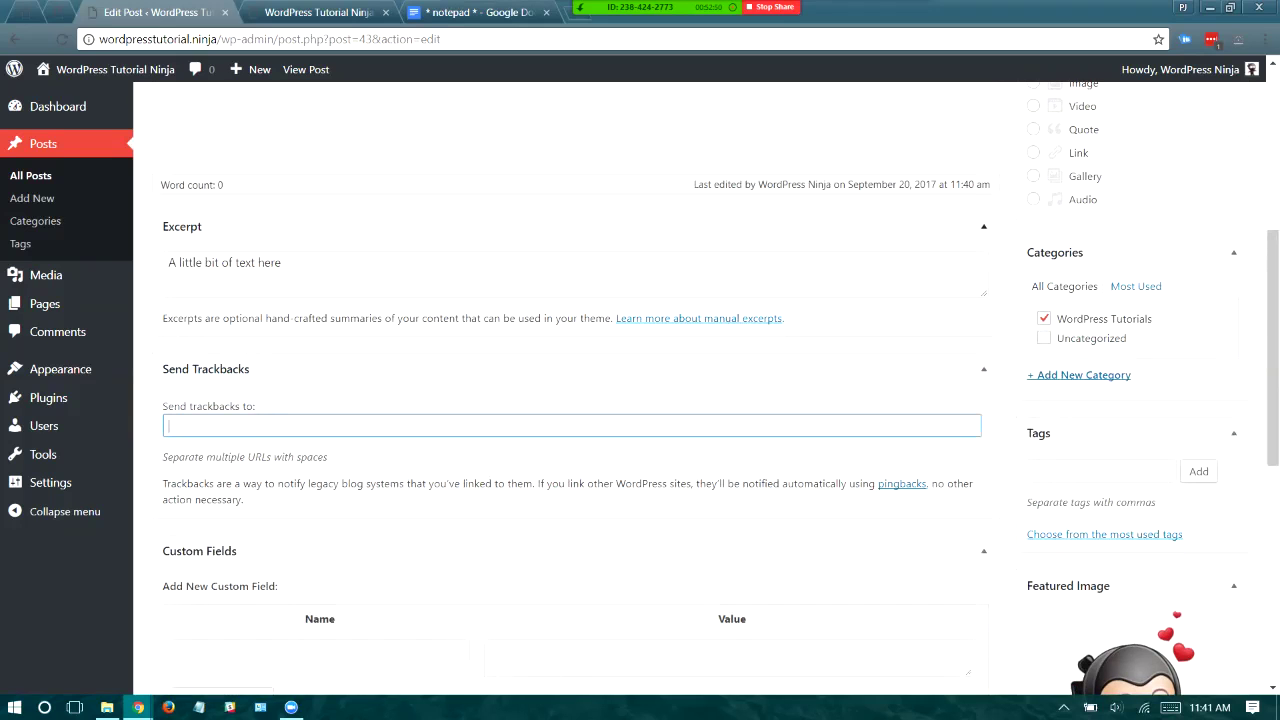
pyautogui.click(983, 226)
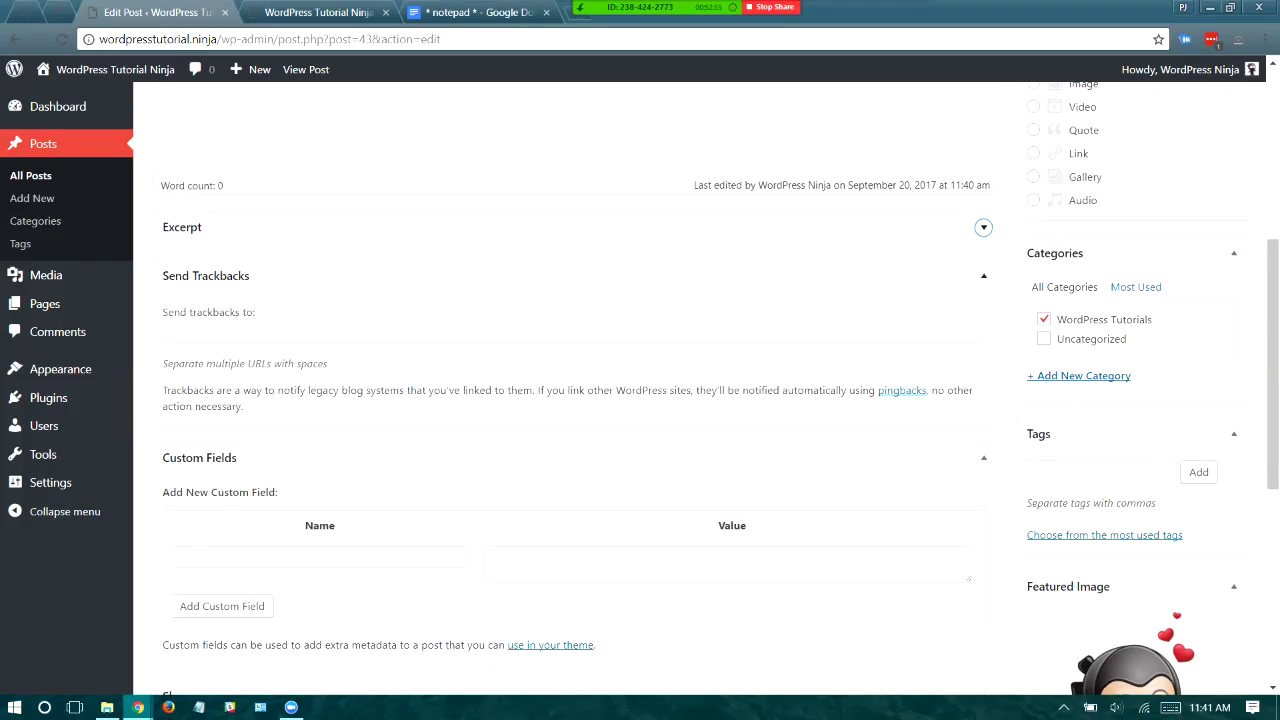
pyautogui.click(983, 276)
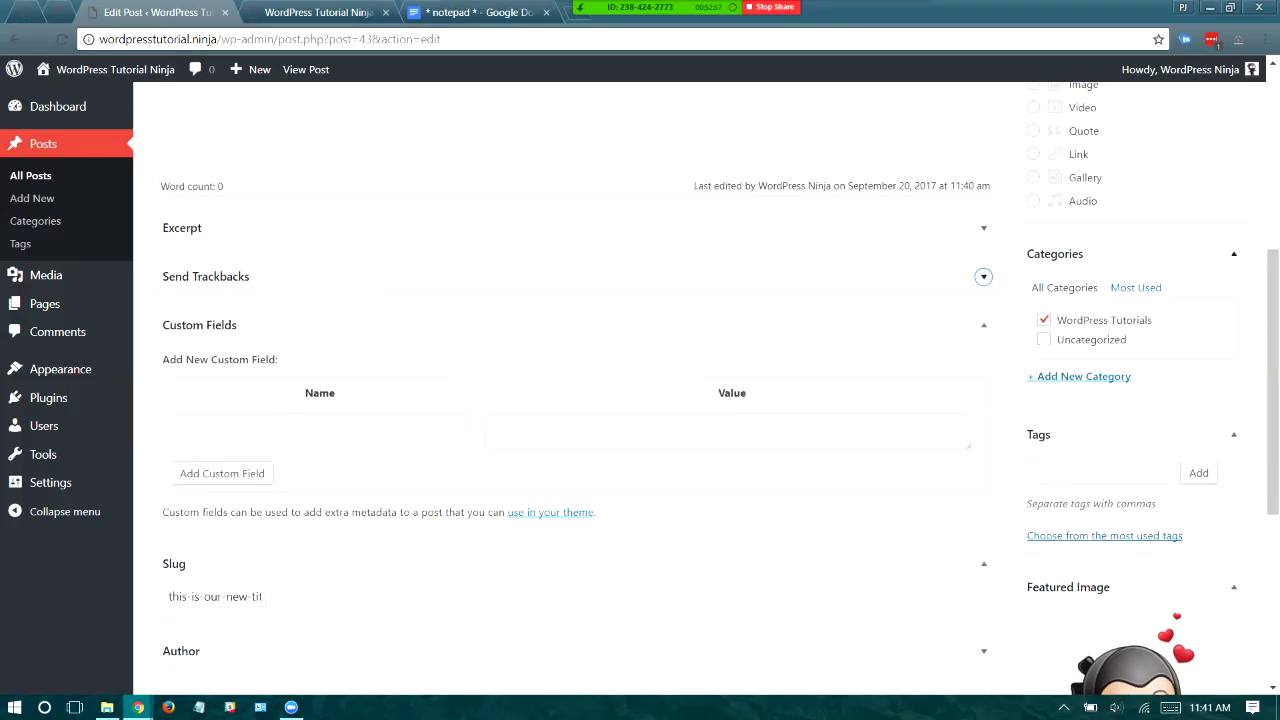
pyautogui.click(1233, 254)
pyautogui.click(1233, 303)
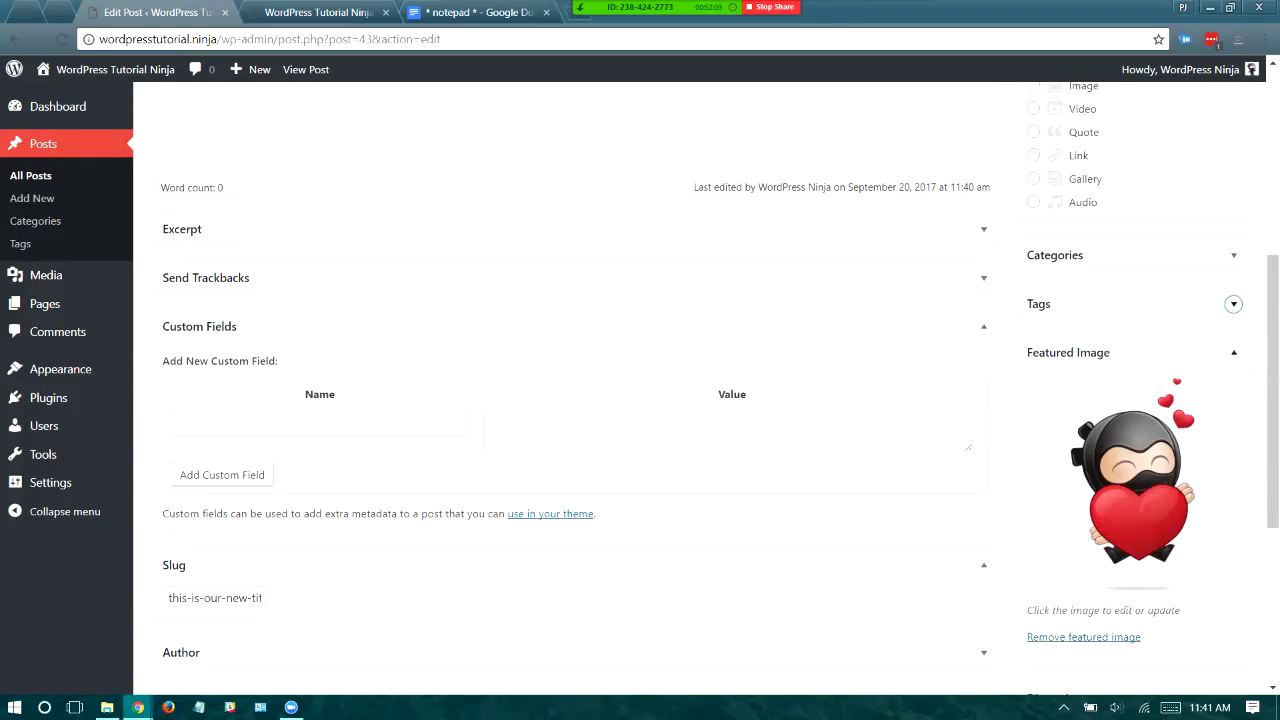
pyautogui.click(1233, 352)
pyautogui.click(1233, 401)
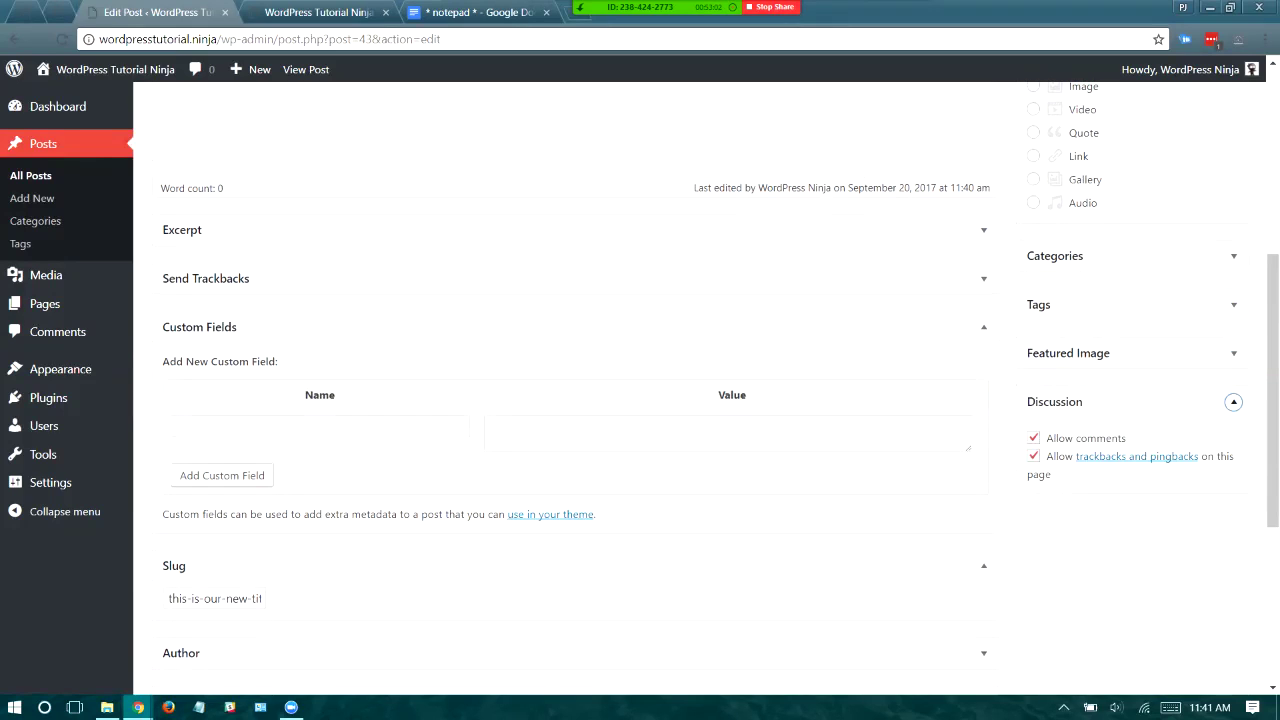
pyautogui.click(1233, 401)
pyautogui.click(1233, 352)
pyautogui.click(1233, 303)
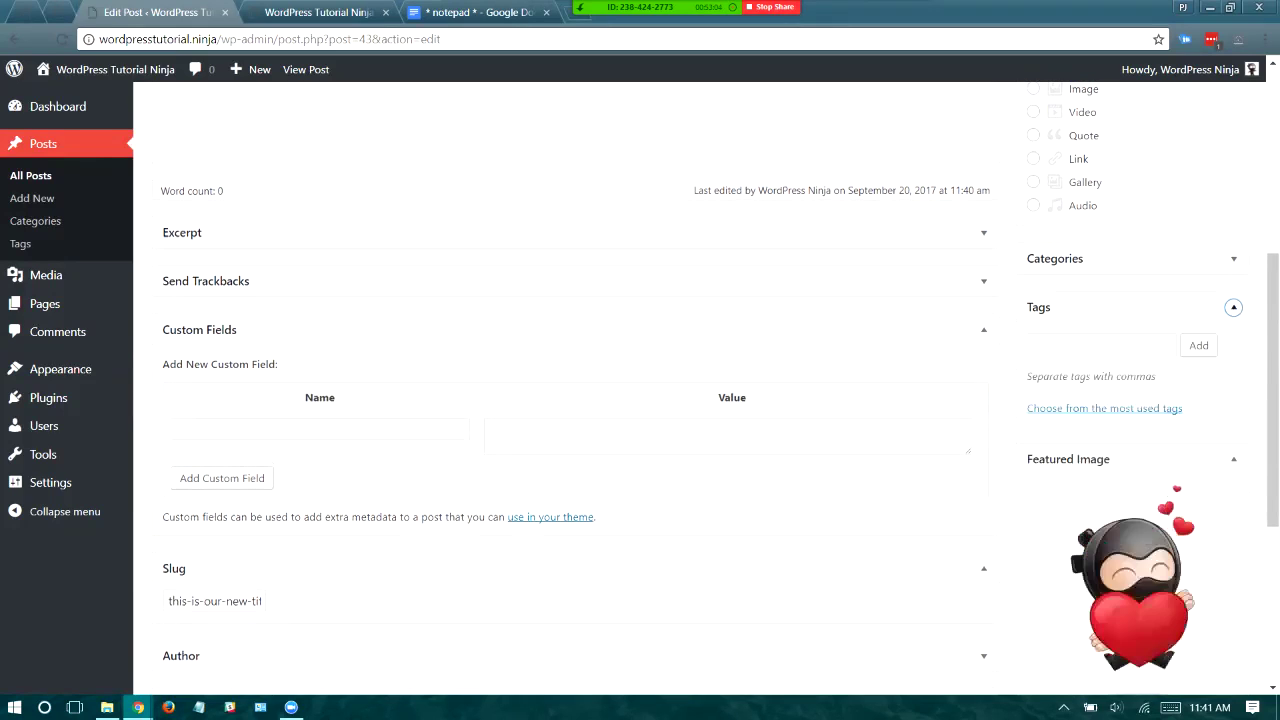
pyautogui.click(1233, 256)
# Step: Save the post by pressing Enter in the custom field name box
pyautogui.scroll(-1, 640, 400)
pyautogui.click(319, 346)
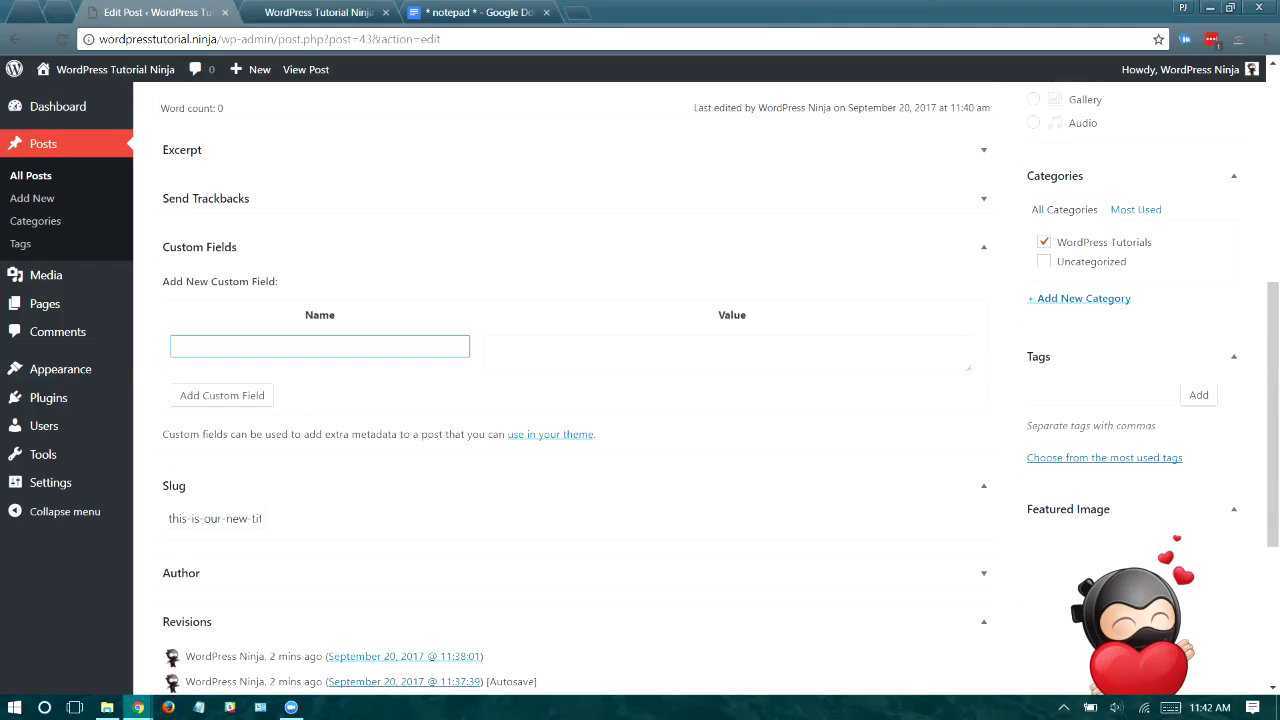
pyautogui.press('Return')
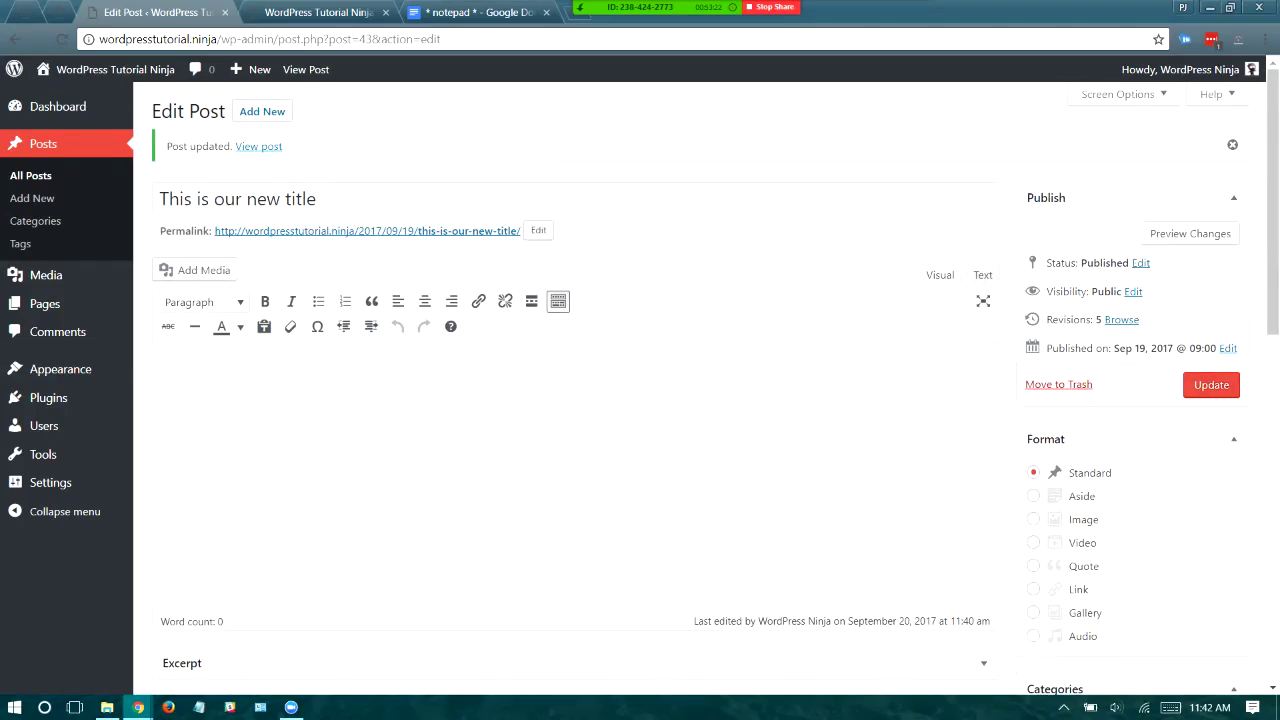
# Step: Hide the Custom Fields box through Screen Options
pyautogui.click(1117, 94)
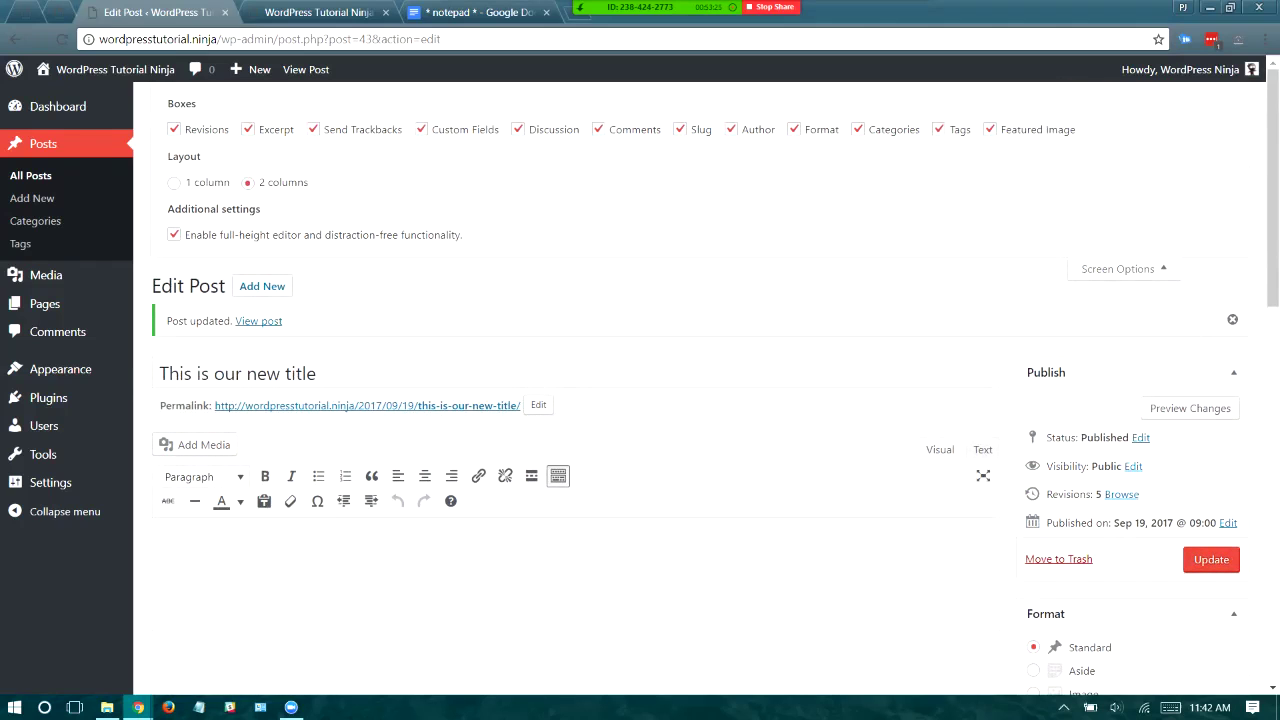
pyautogui.click(421, 129)
pyautogui.click(1117, 268)
pyautogui.scroll(-10, 1117, 268)
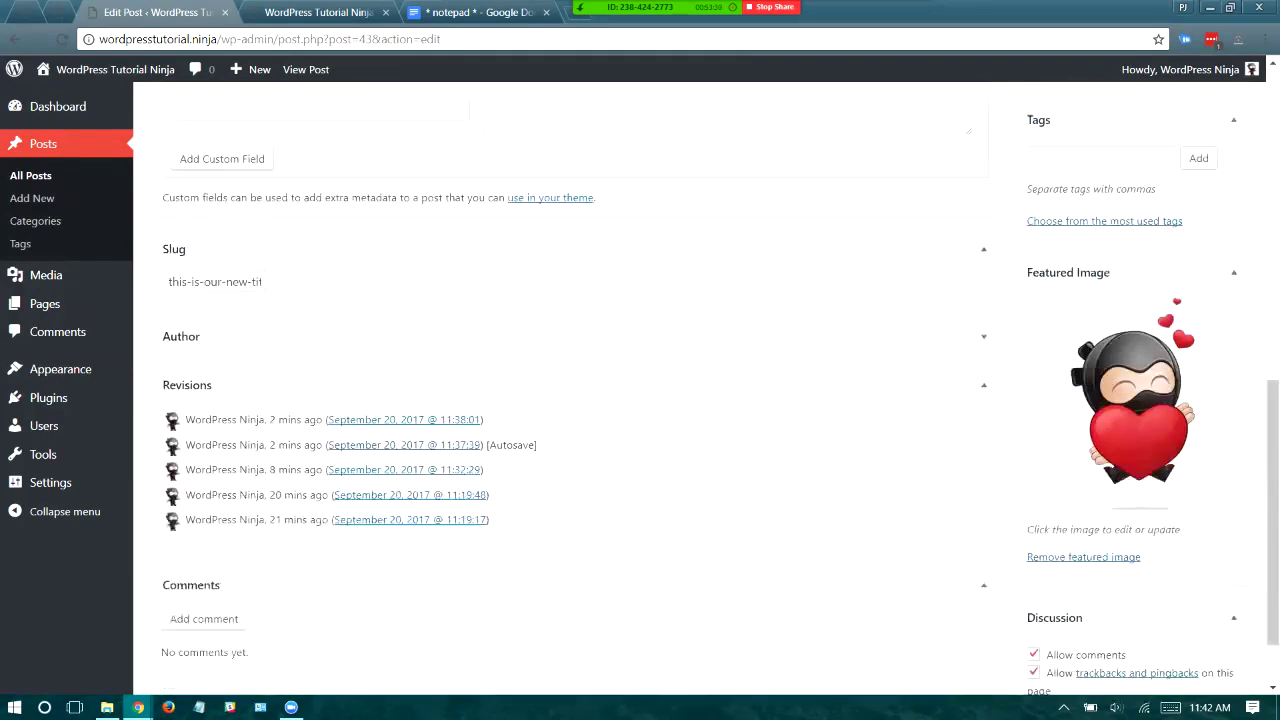
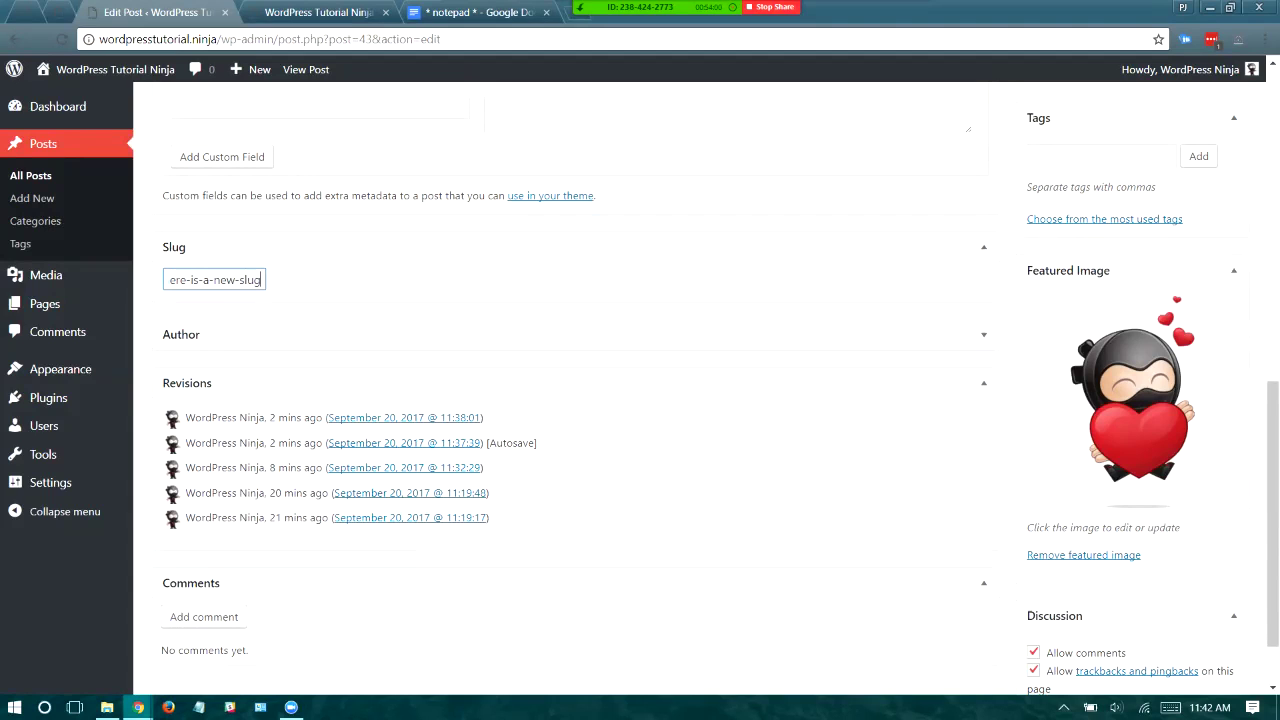
# Step: Update the post so its permalink ends in here-is-a-new-slug, then select 'new' in the title
pyautogui.scroll(2, 640, 390)
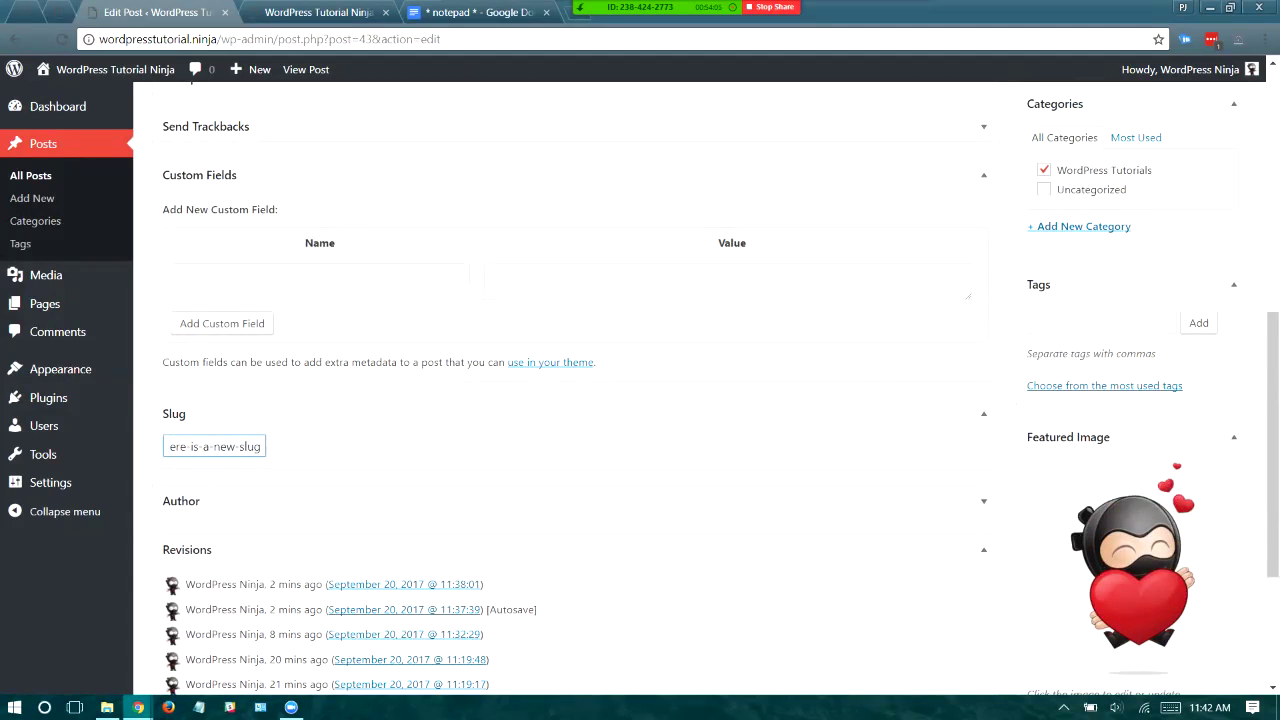
pyautogui.scroll(7, 640, 390)
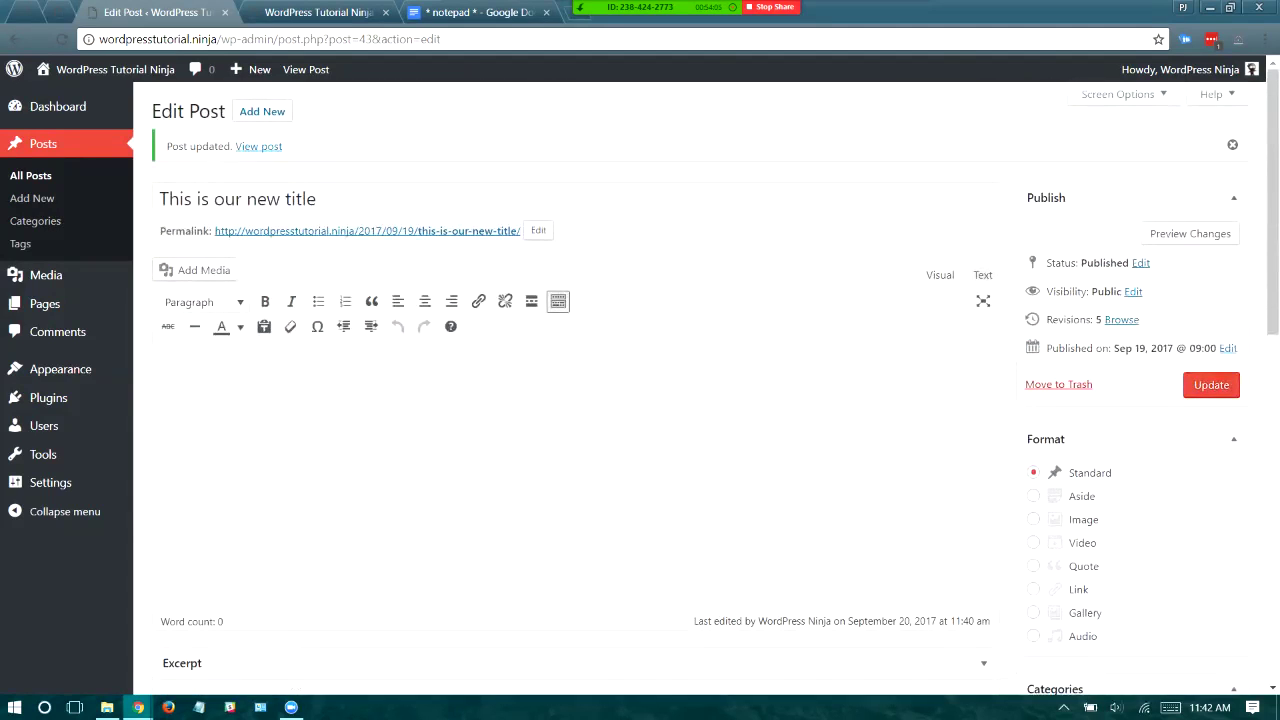
pyautogui.click(1211, 385)
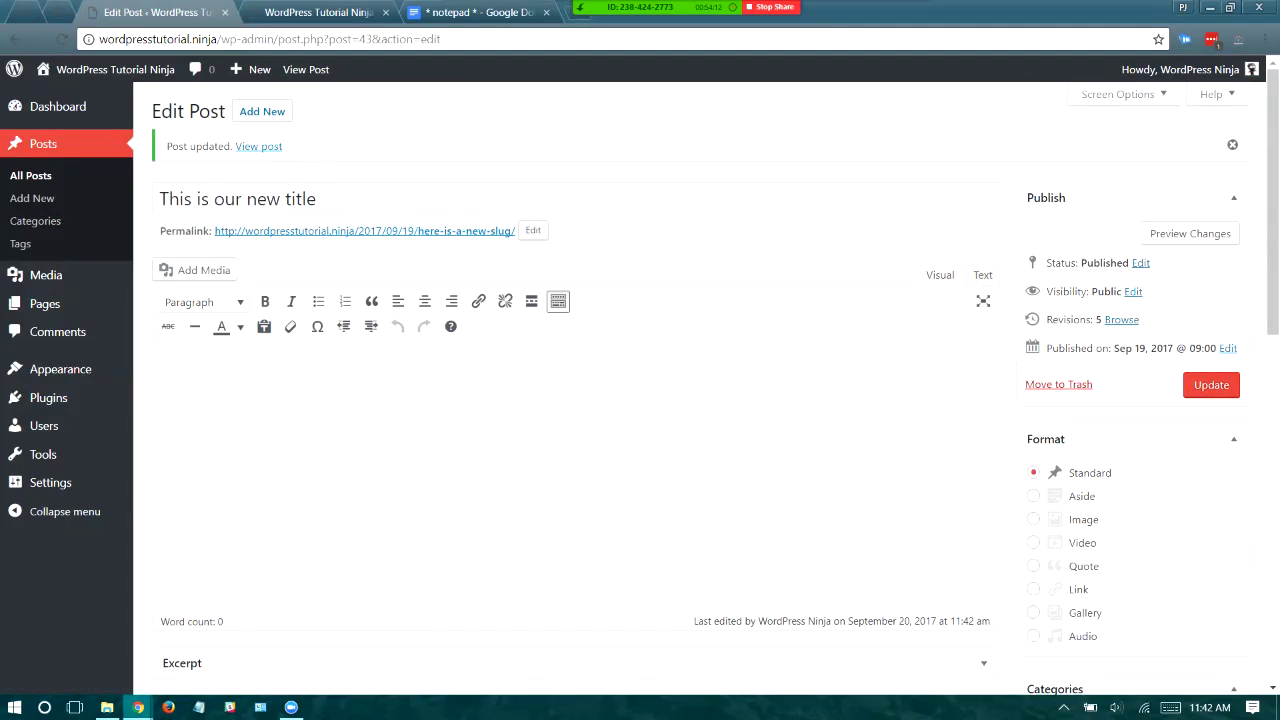
pyautogui.doubleClick(264, 199)
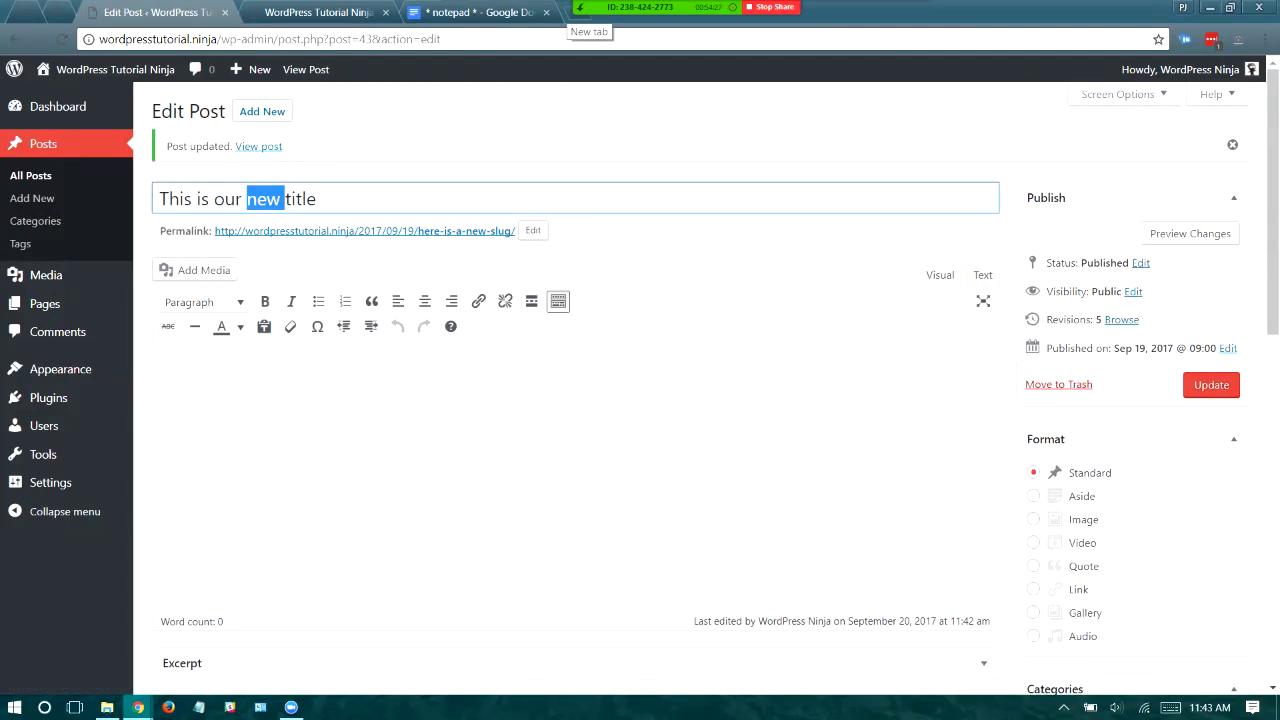
# Step: Open academyofhandanalysis.org in a new tab and select its Welcome heading
pyautogui.hotkey('ctrl', 't')
pyautogui.write('aca')
pyautogui.press('Return')
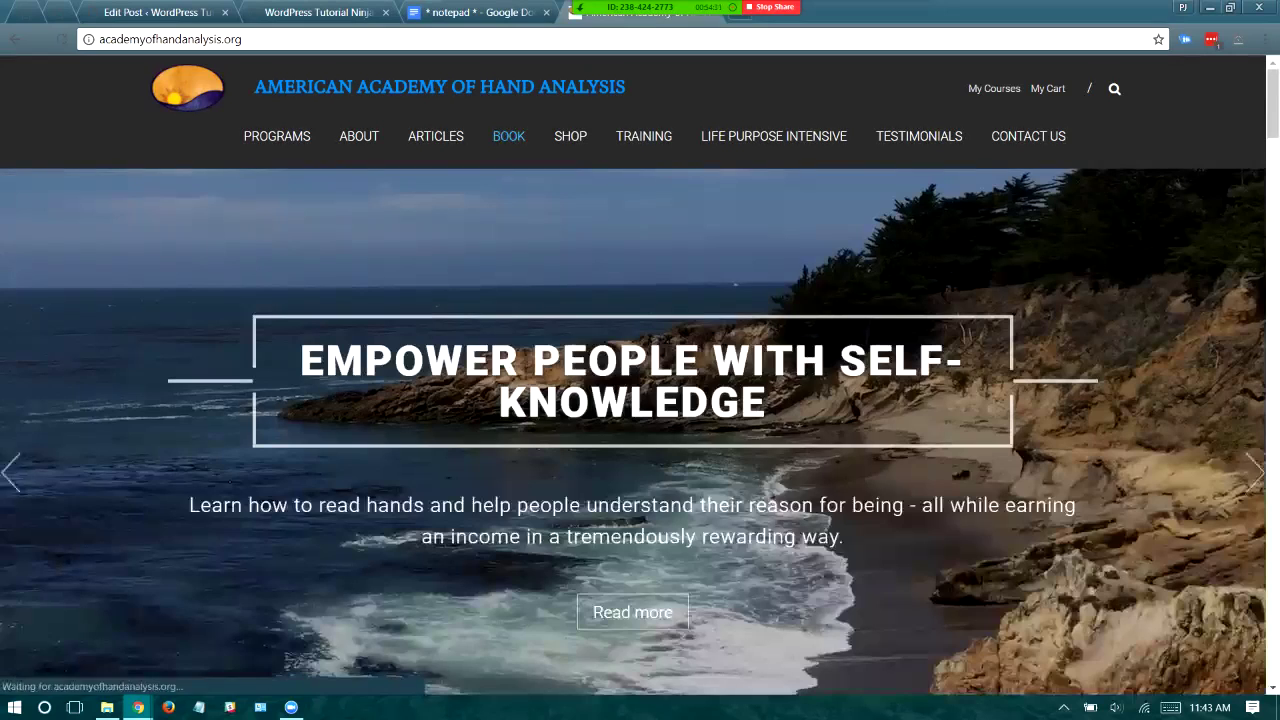
pyautogui.click(358, 136)
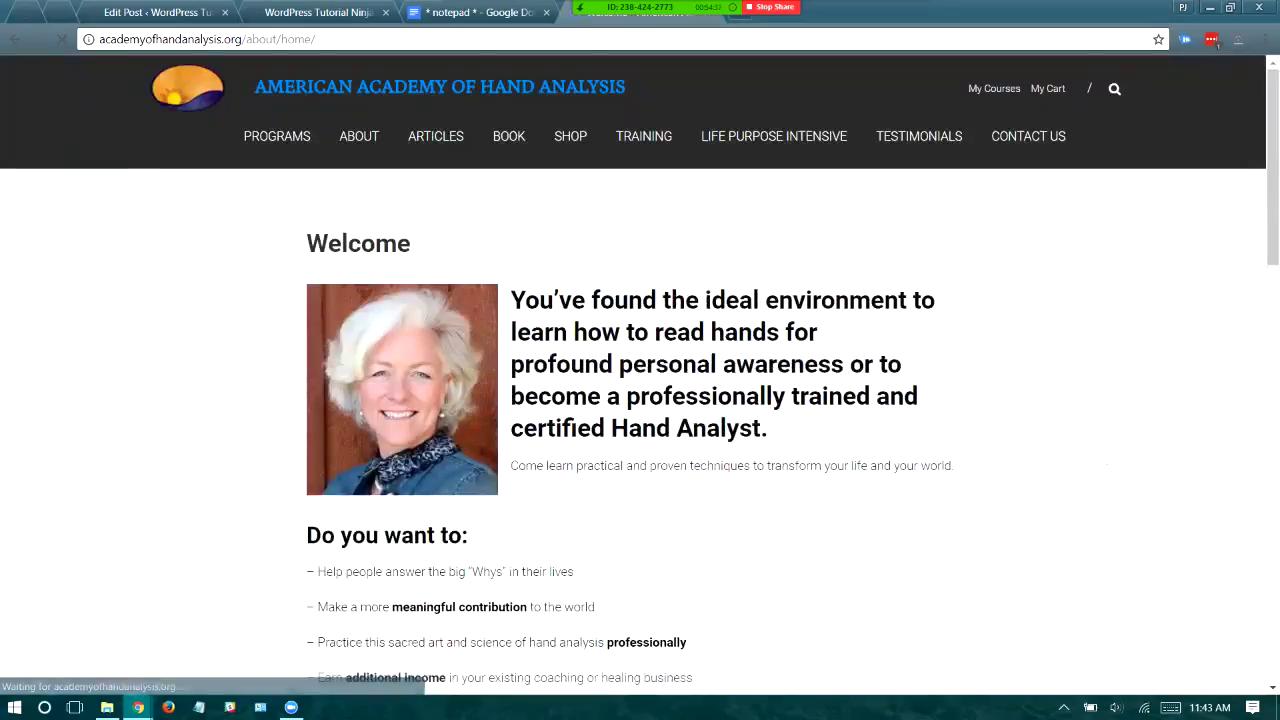
pyautogui.doubleClick(358, 243)
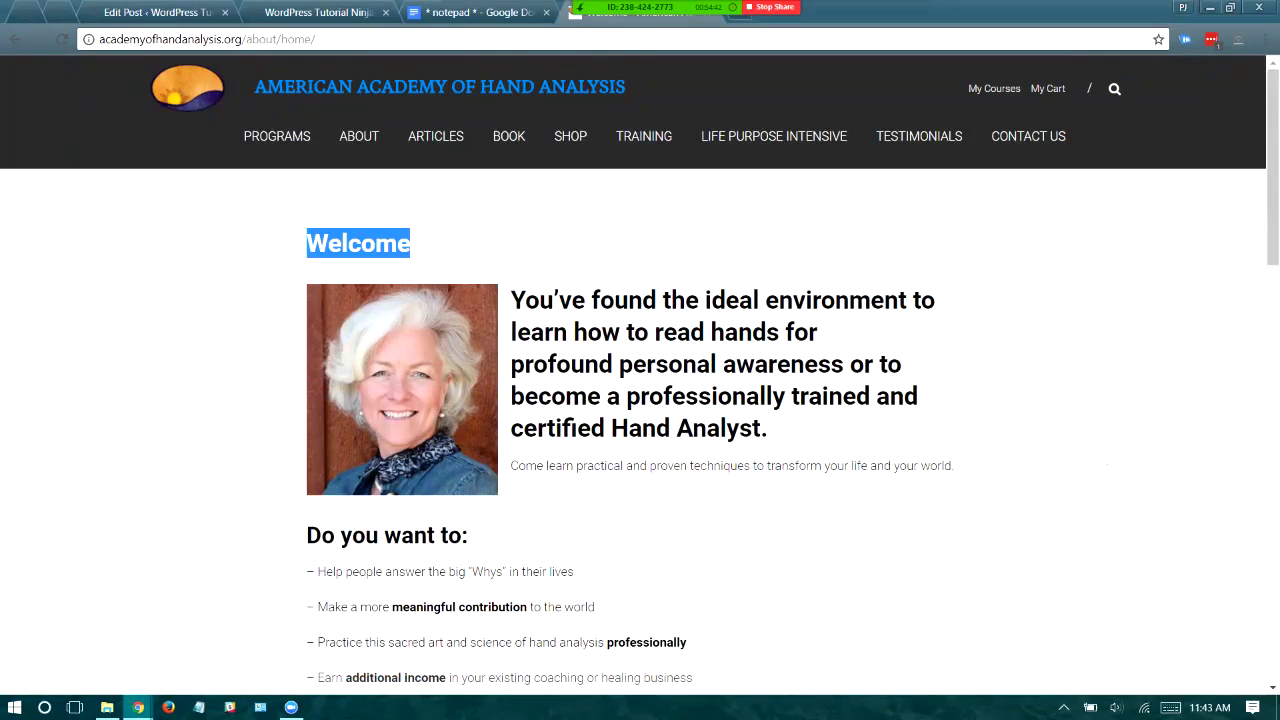
# Step: Switch between the post editor and the Hand Analysis tab, selecting title and heading text
pyautogui.click(170, 12)
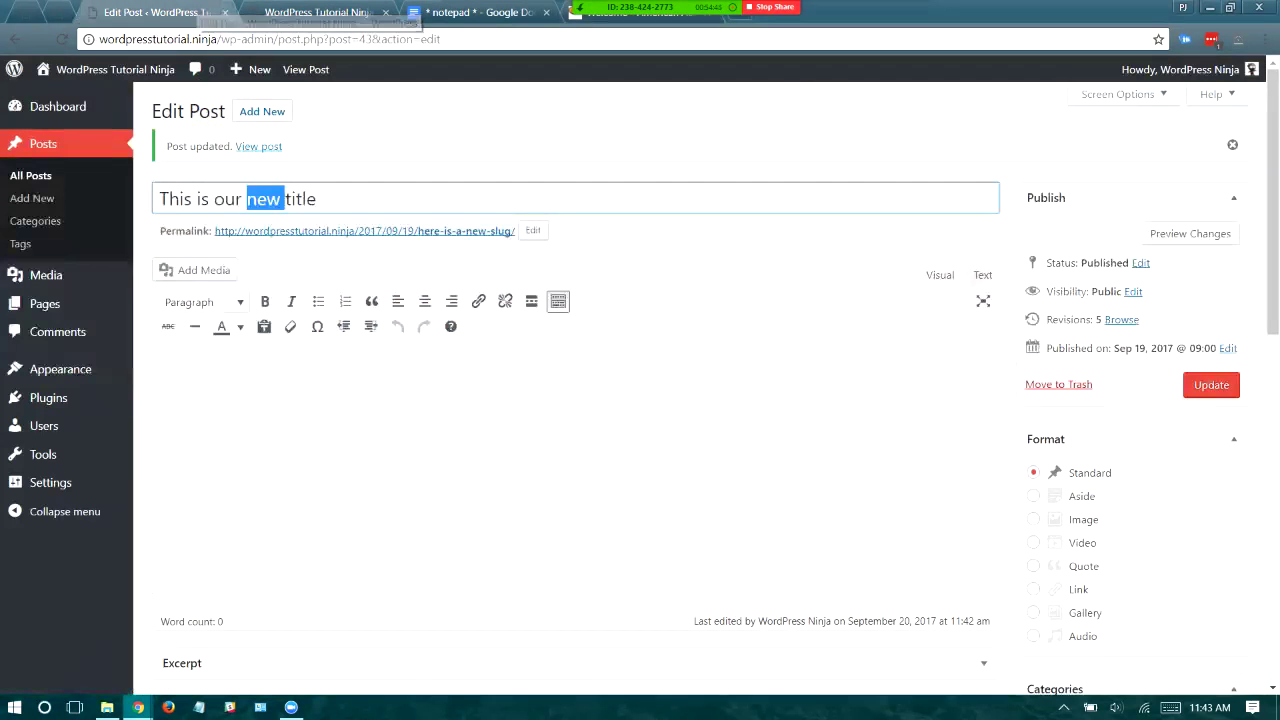
pyautogui.hotkey('ctrl', 'a')
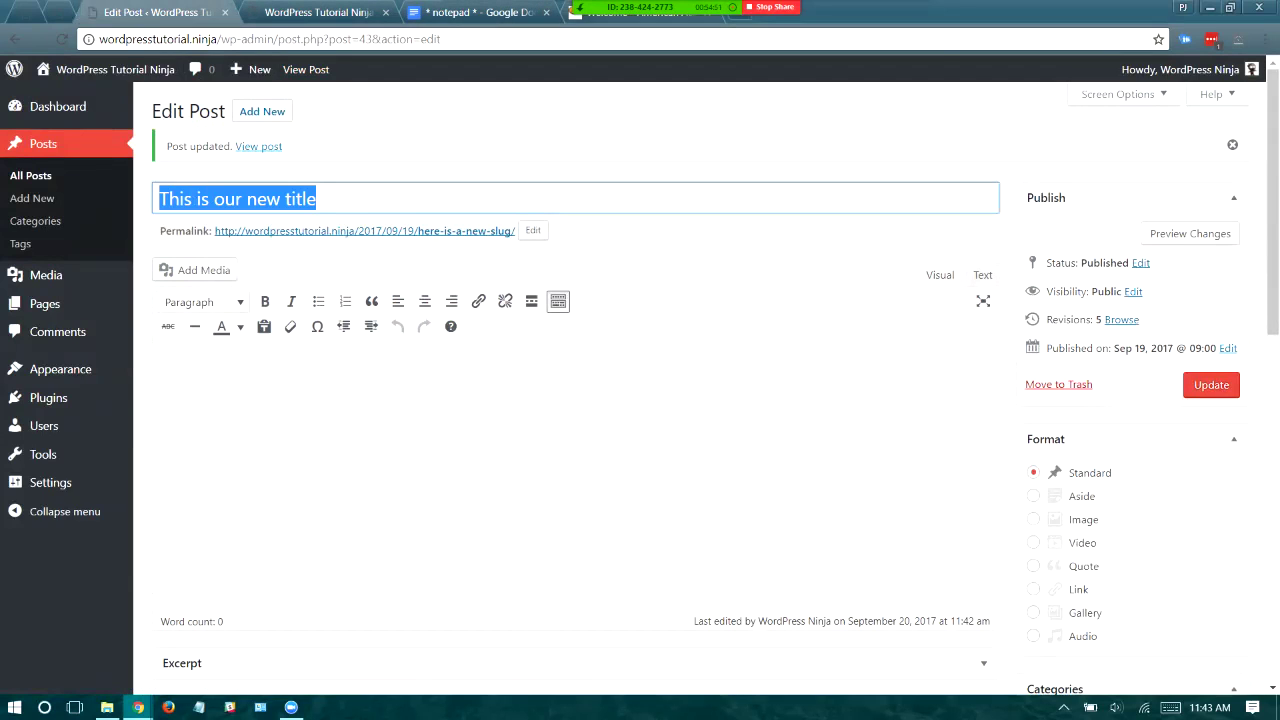
pyautogui.hotkey('ctrl', 'shift', 'Tab')
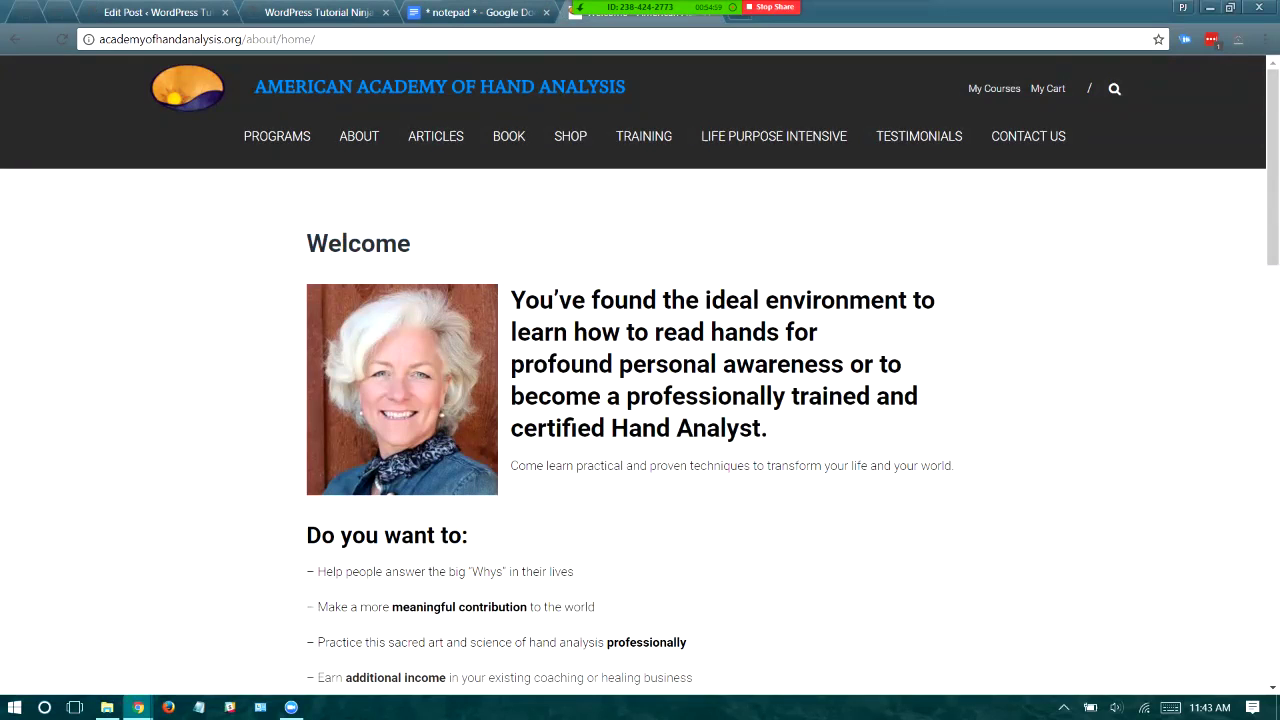
pyautogui.moveTo(306, 243); pyautogui.dragTo(410, 243)
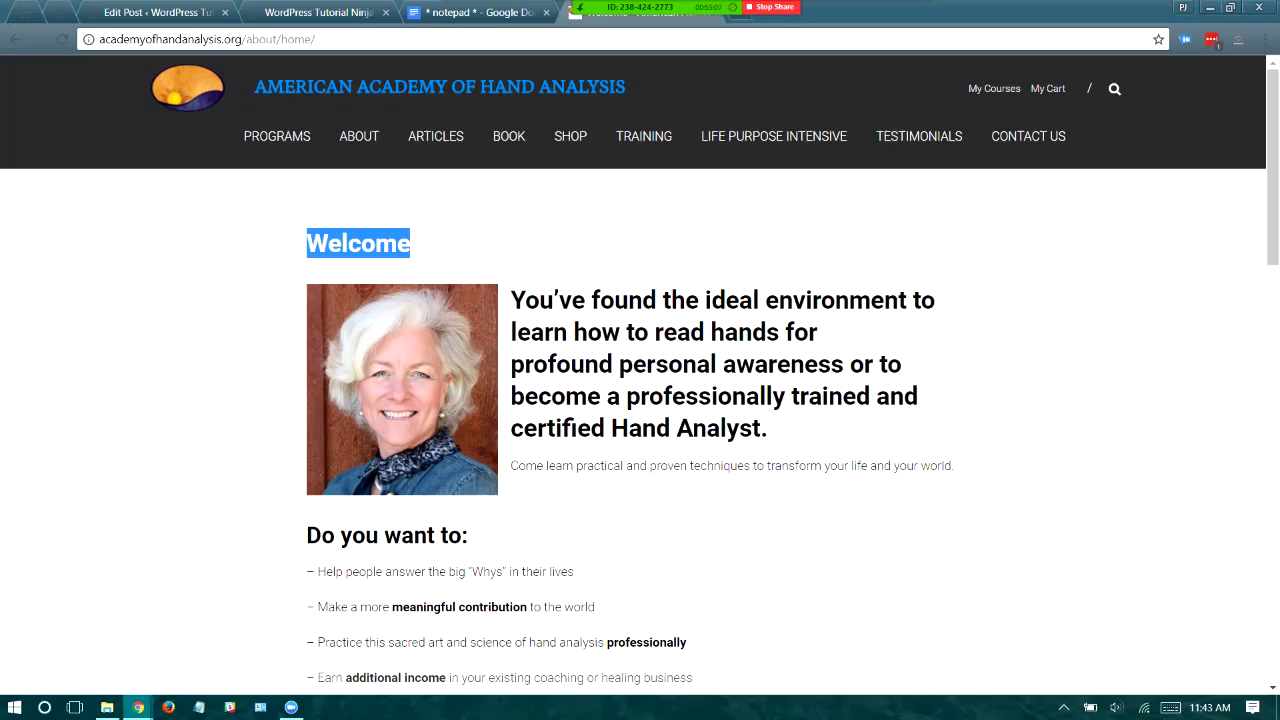
pyautogui.hotkey('ctrl', '1')
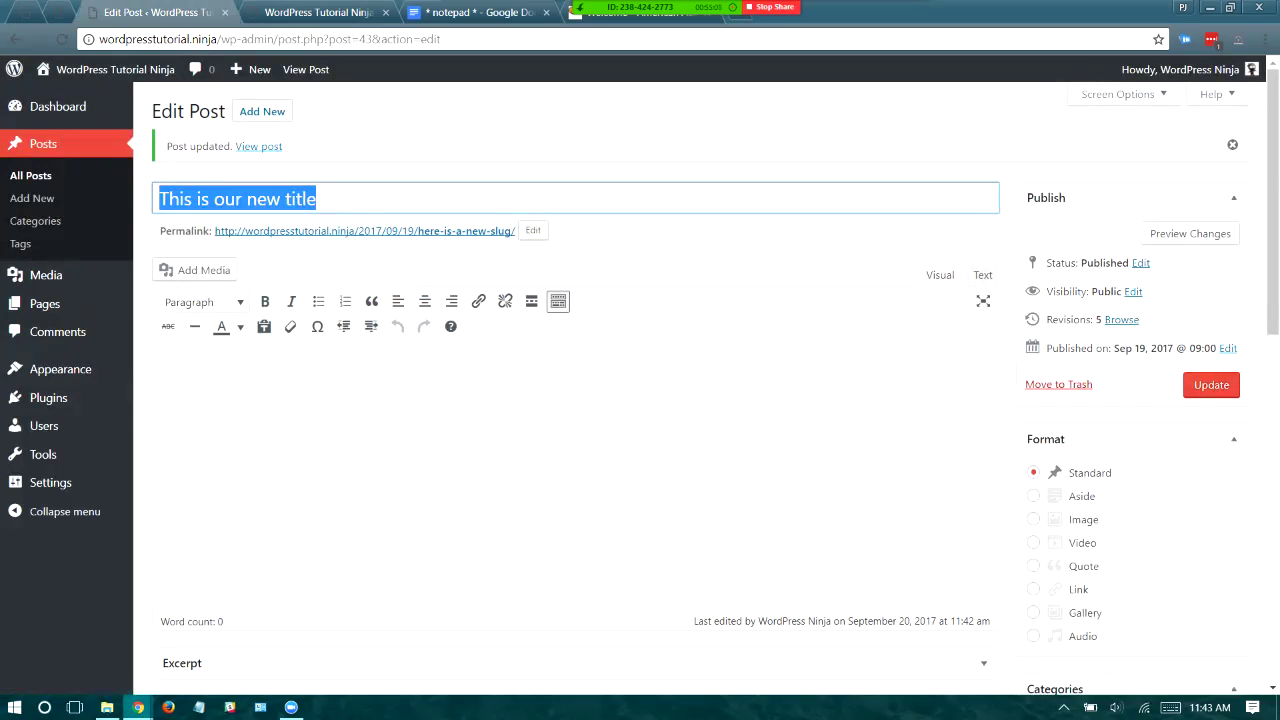
pyautogui.doubleClick(176, 199)
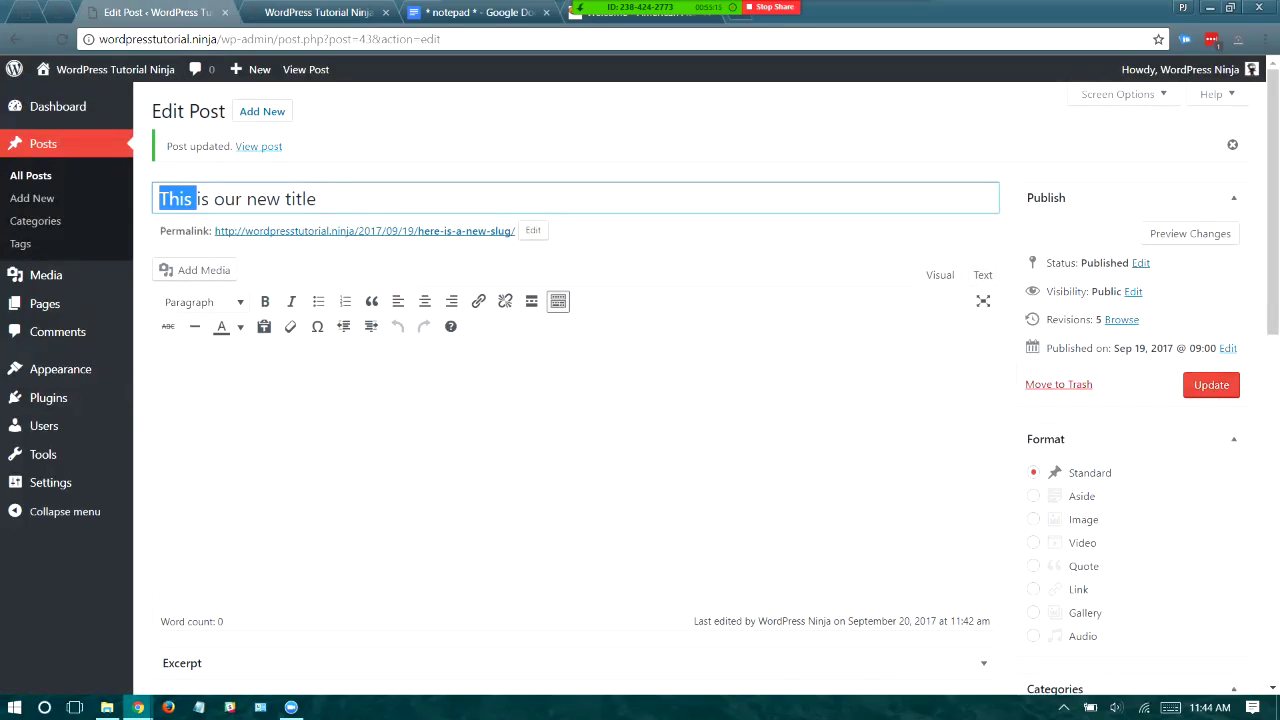
pyautogui.hotkey('ctrl', '4')
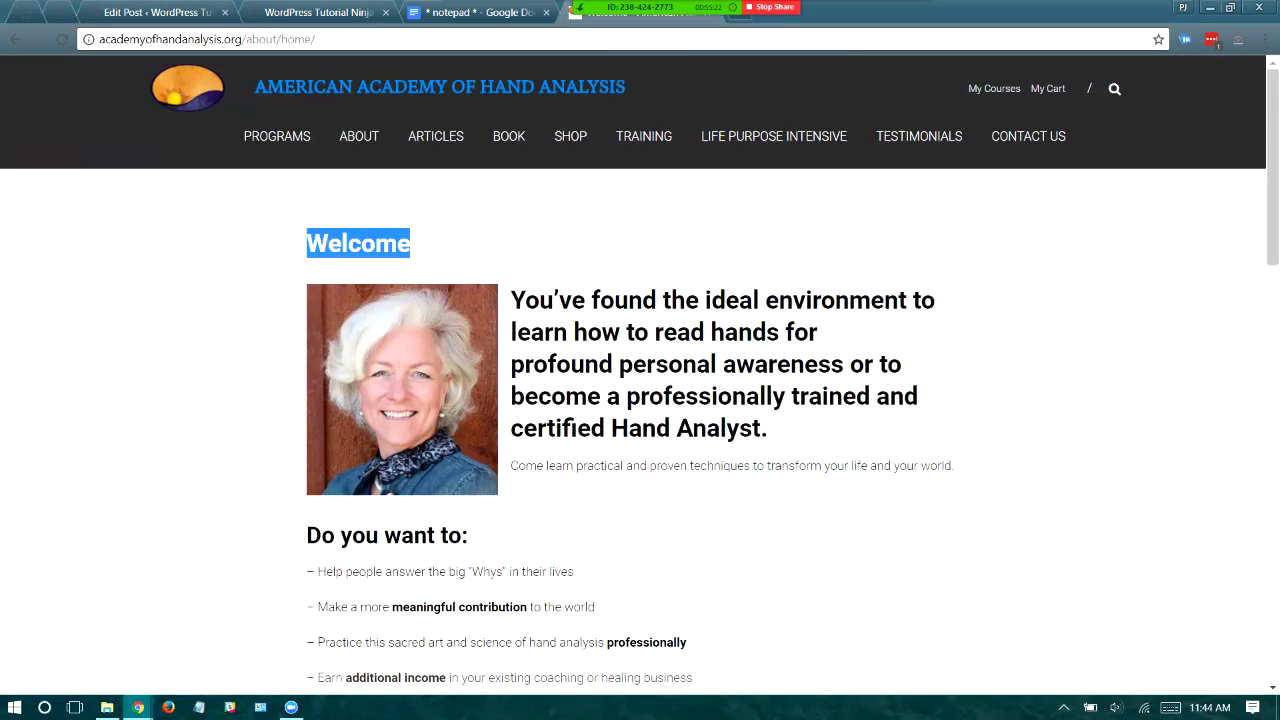
pyautogui.hotkey('ctrl', '1')
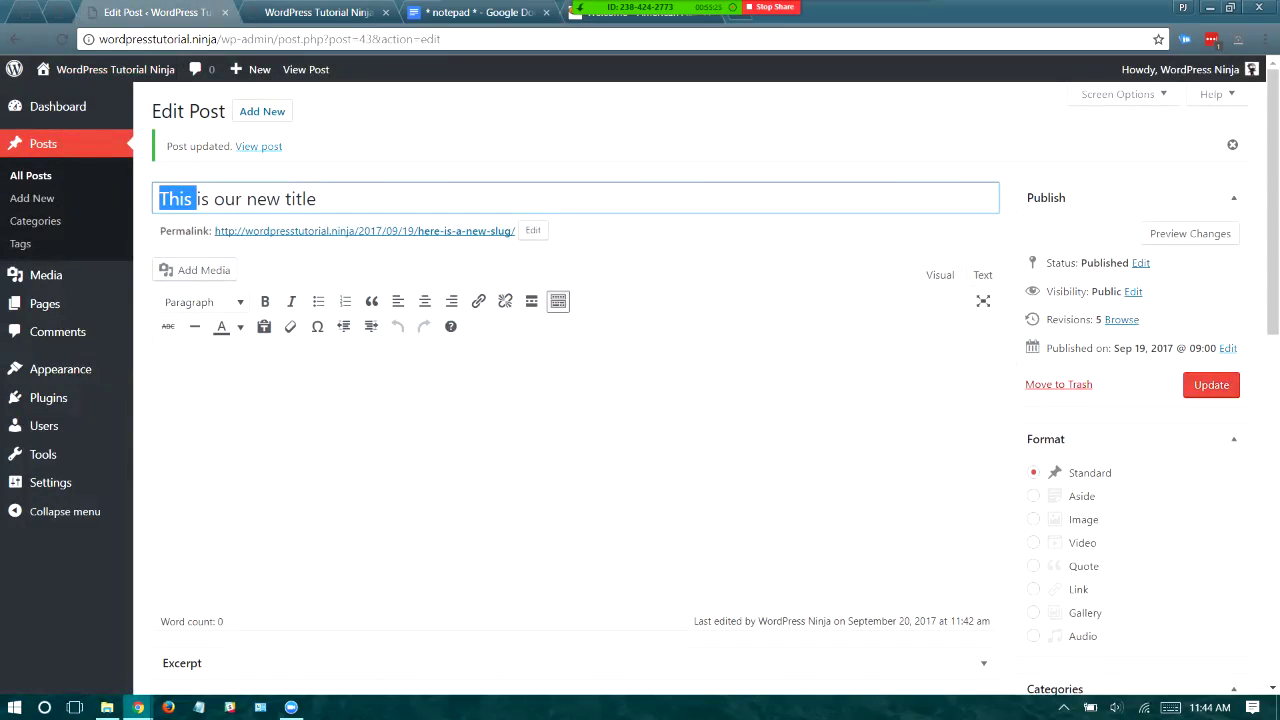
pyautogui.click(186, 370)
# Step: Write 'Welcome' and 'This is the content of this post' in the body, bolding Welcome
pyautogui.write('Welcome')
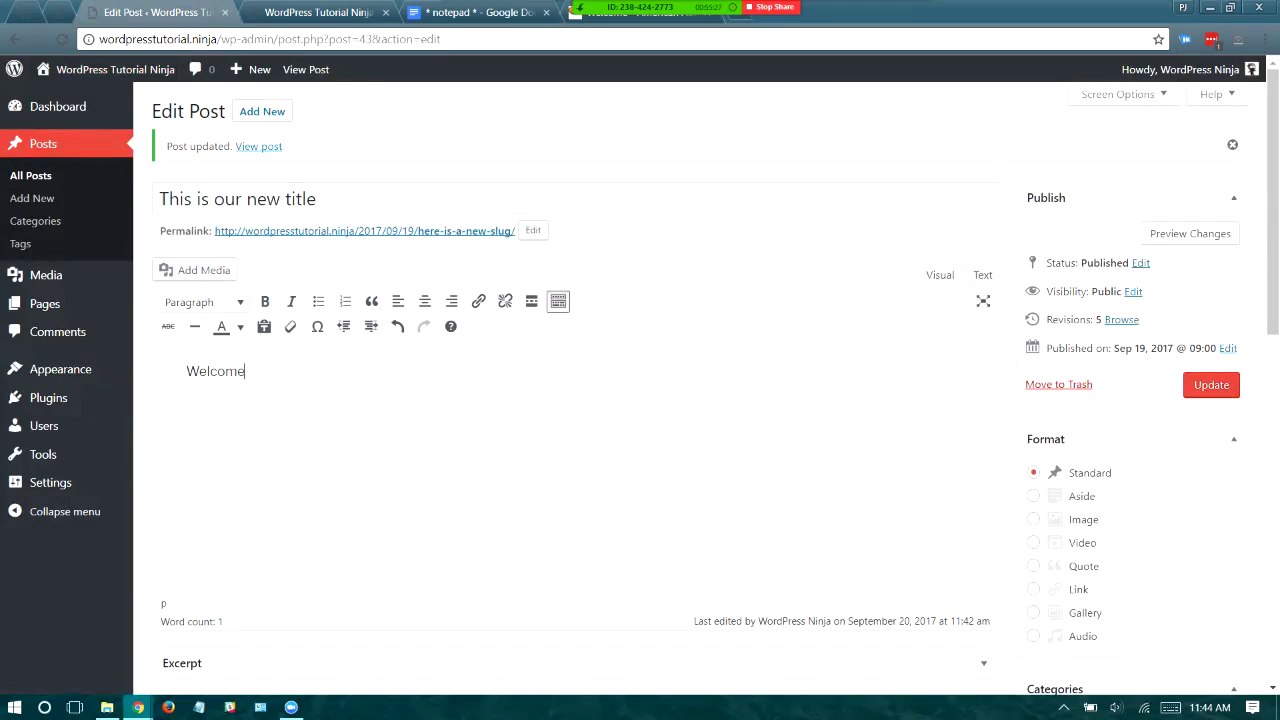
pyautogui.write('This is the content of this post')
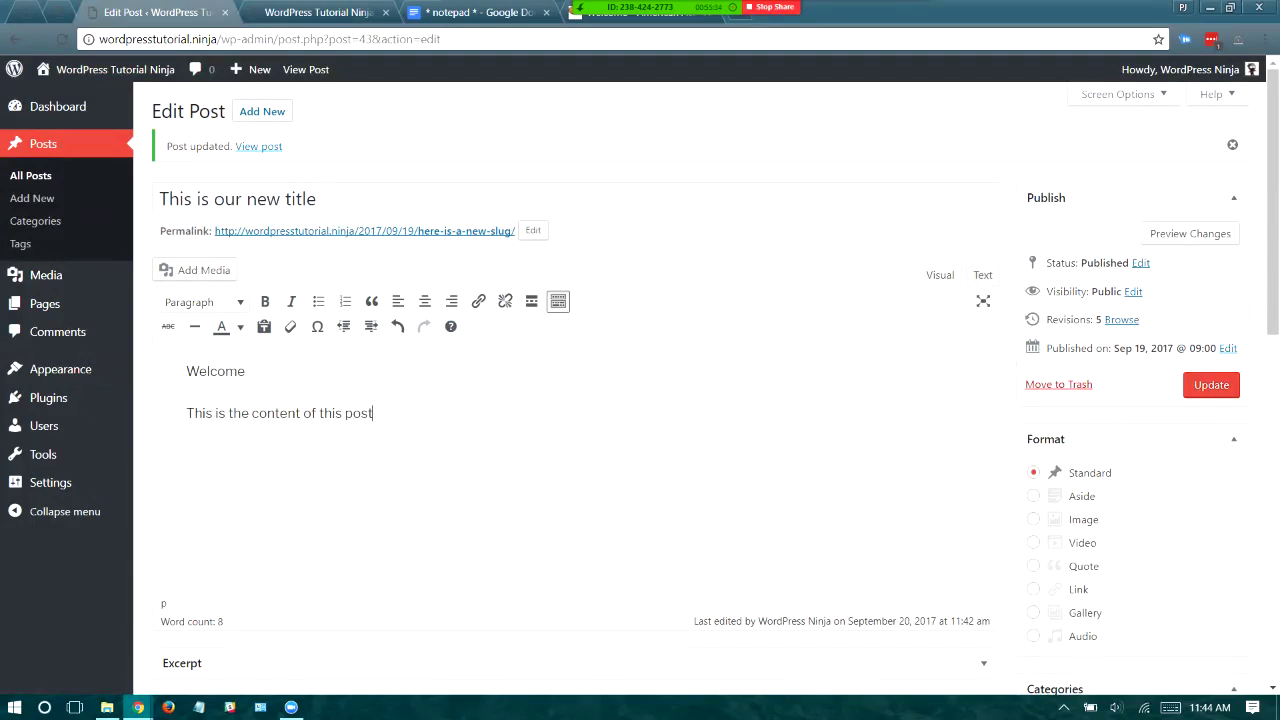
pyautogui.doubleClick(215, 371)
pyautogui.hotkey('ctrl', 'b')
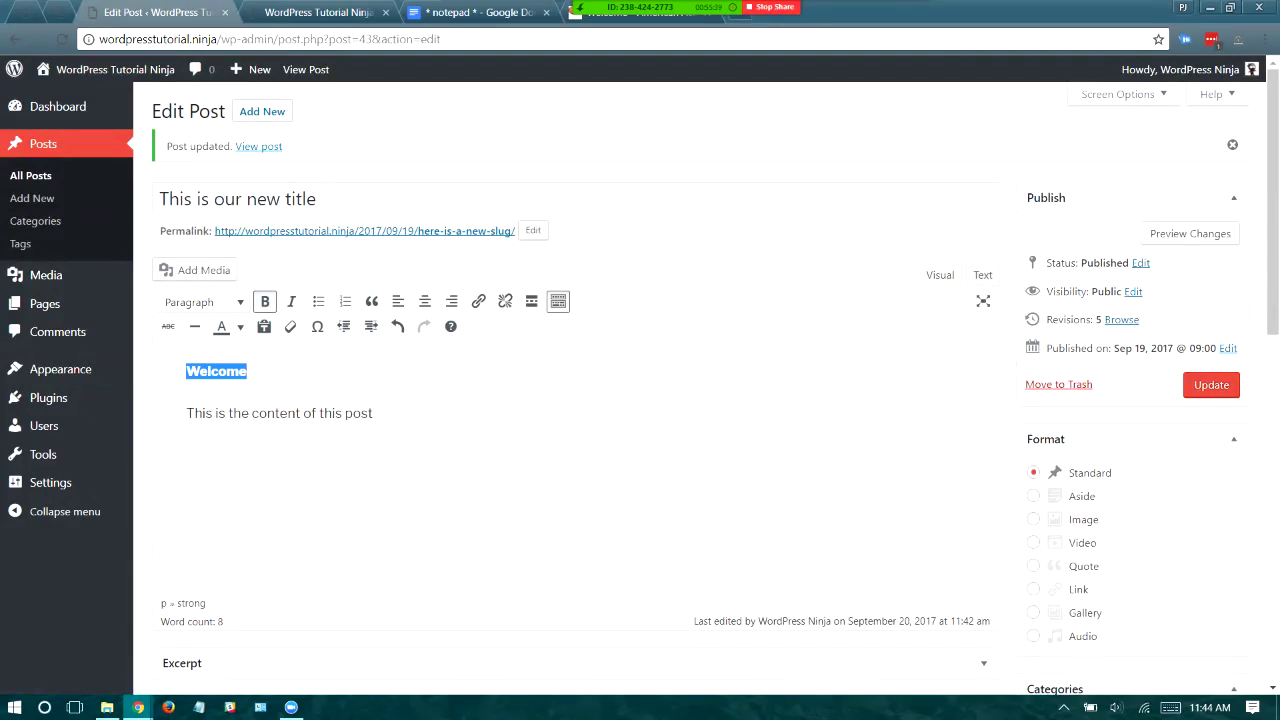
# Step: Replace the post title with 'Home'
pyautogui.moveTo(160, 199); pyautogui.dragTo(316, 199)
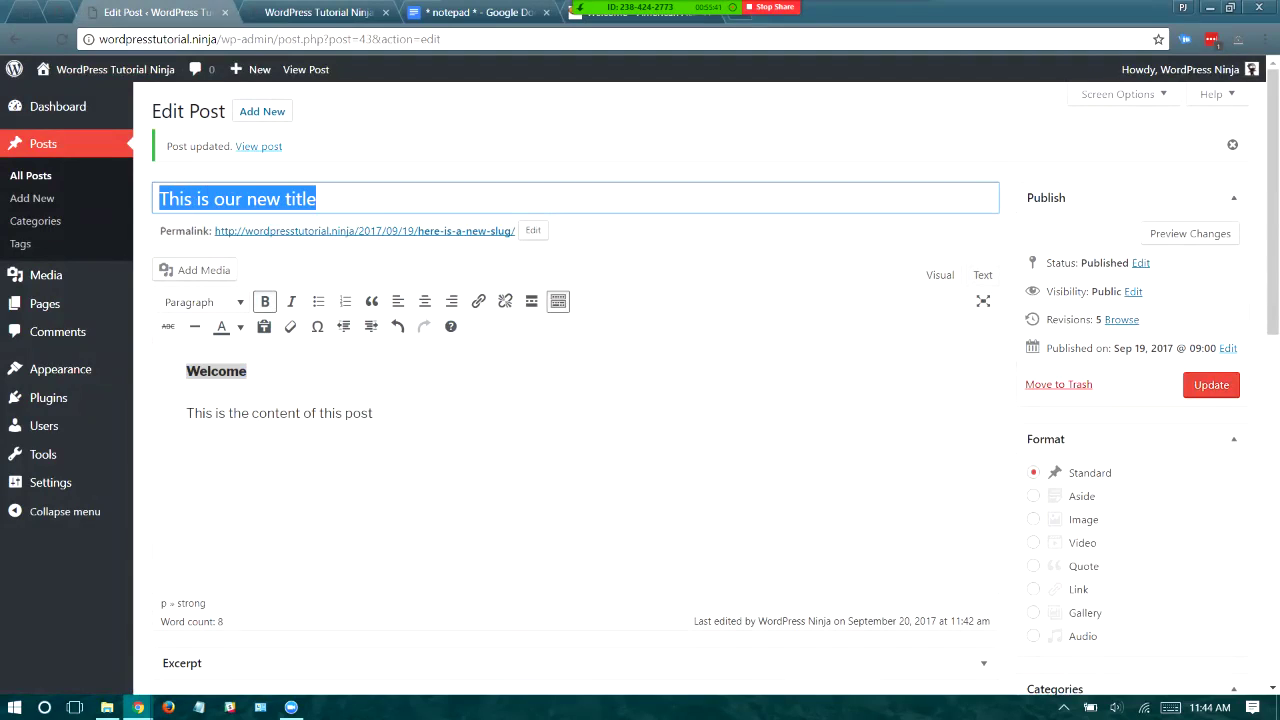
pyautogui.write('Home')
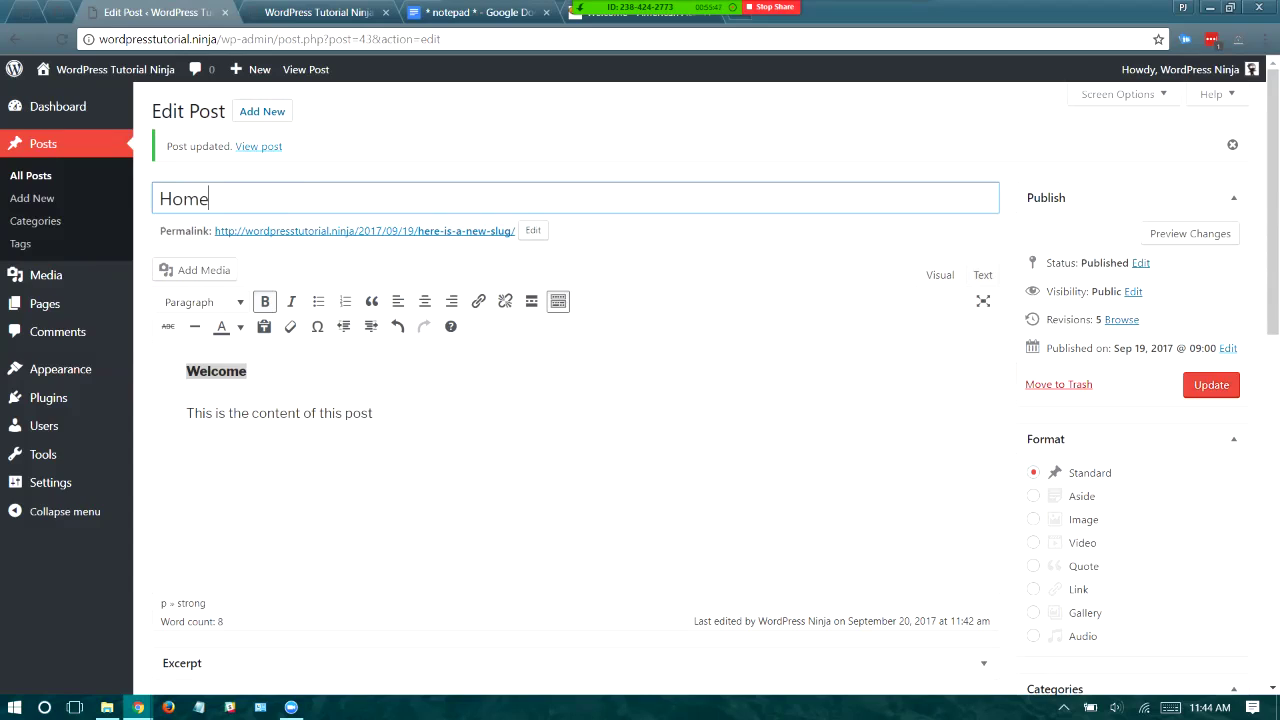
pyautogui.press('Tab')
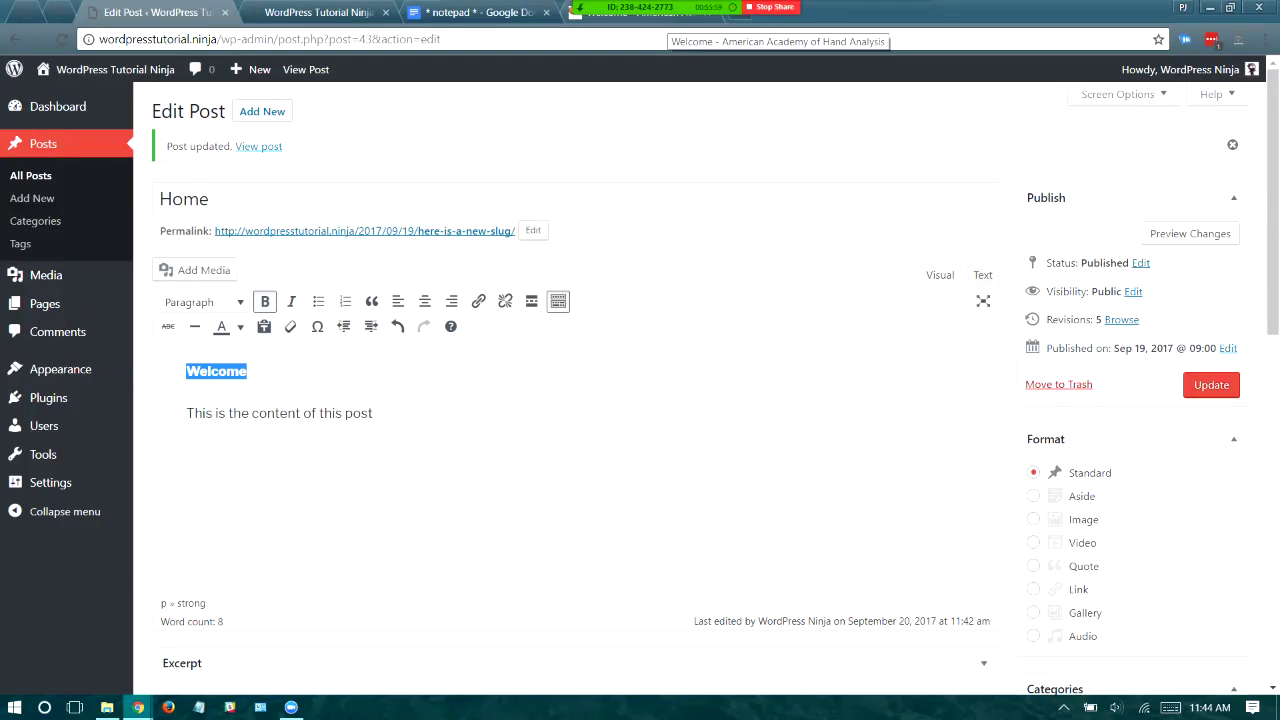
# Step: Scroll down to the Revisions box listing five revisions and close the Zoom group chat
pyautogui.click(470, 12)
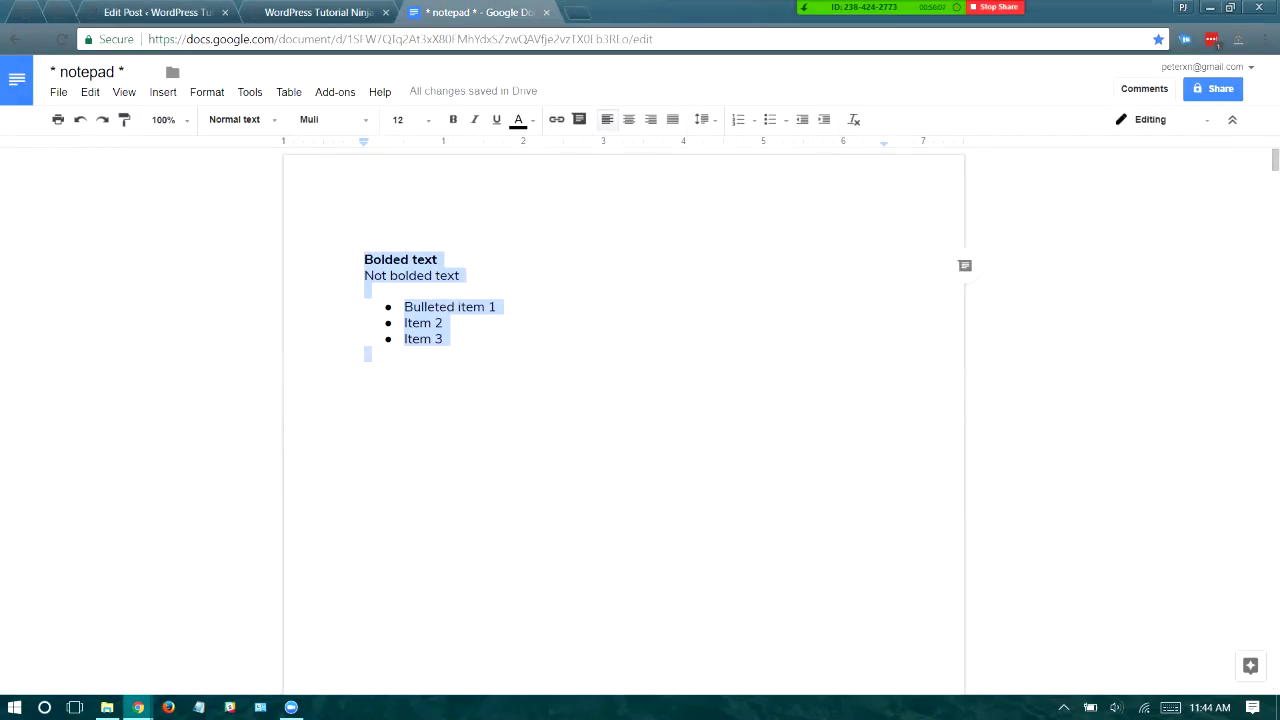
pyautogui.click(160, 12)
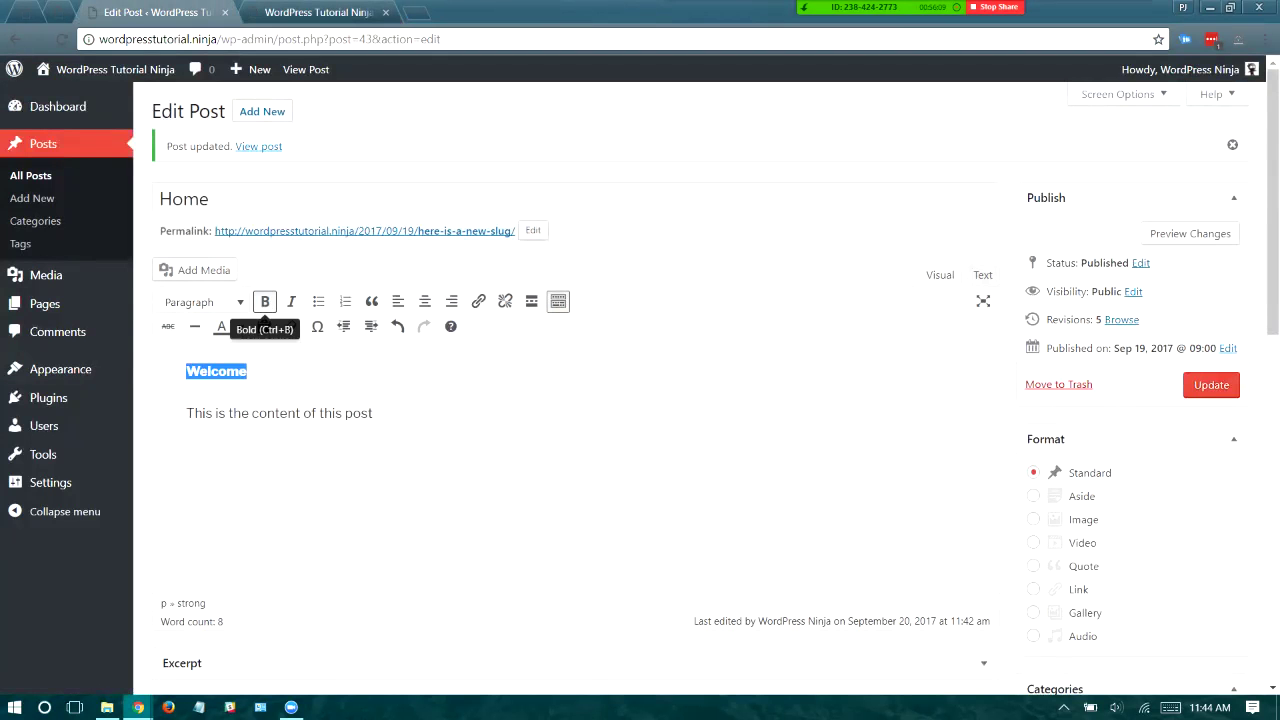
pyautogui.scroll(-4, 255, 300)
pyautogui.scroll(-3, 560, 390)
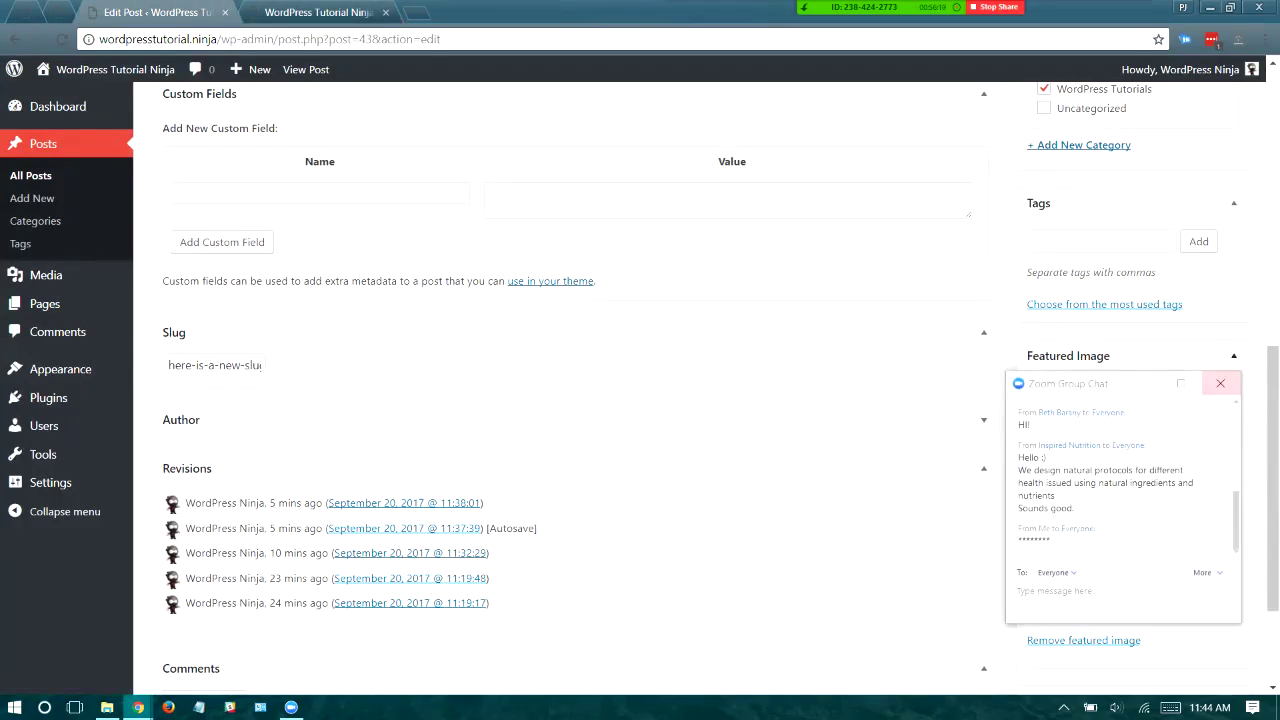
pyautogui.click(1220, 383)
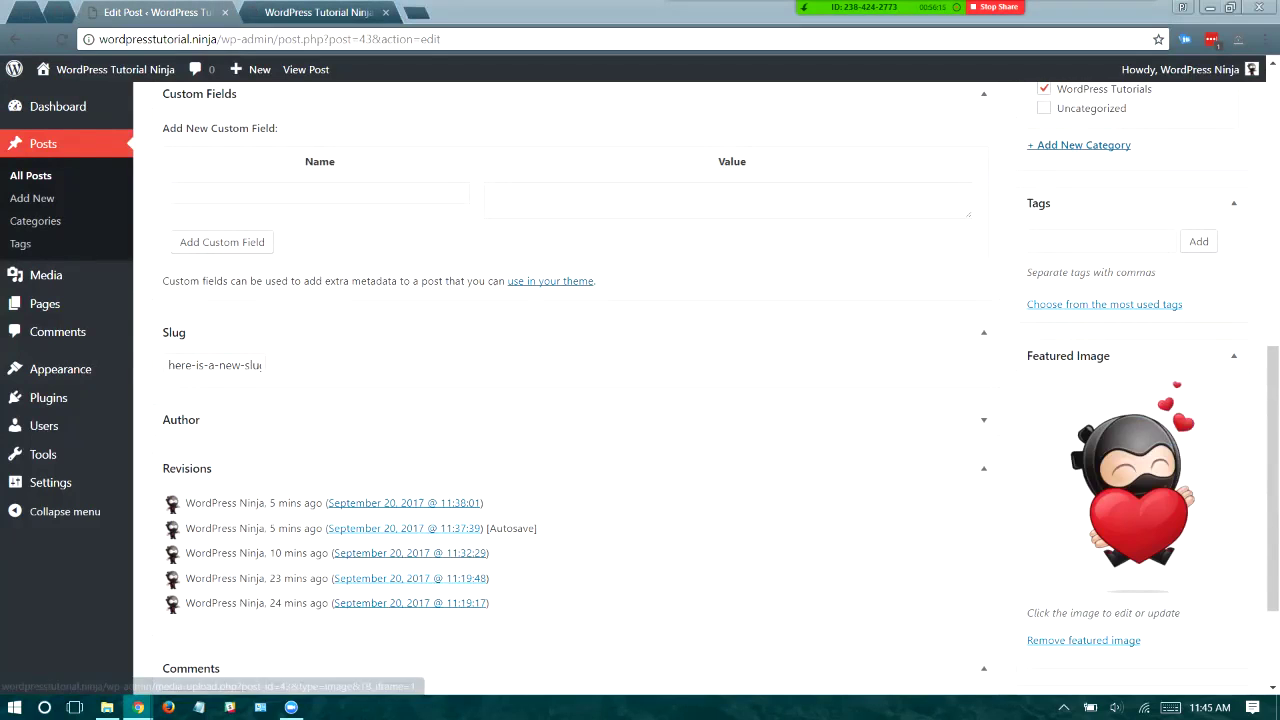
pyautogui.scroll(-3, 640, 390)
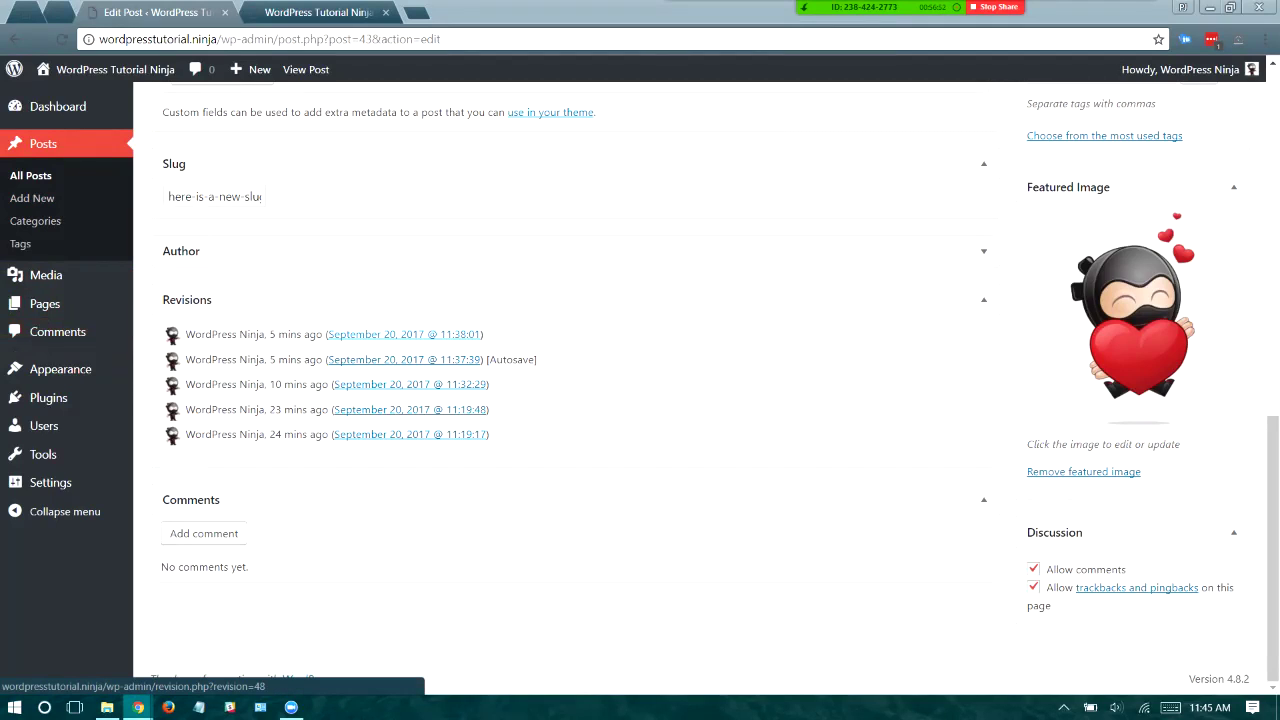
# Step: Stay on the editing page and update the post titled Home
pyautogui.click(404, 334)
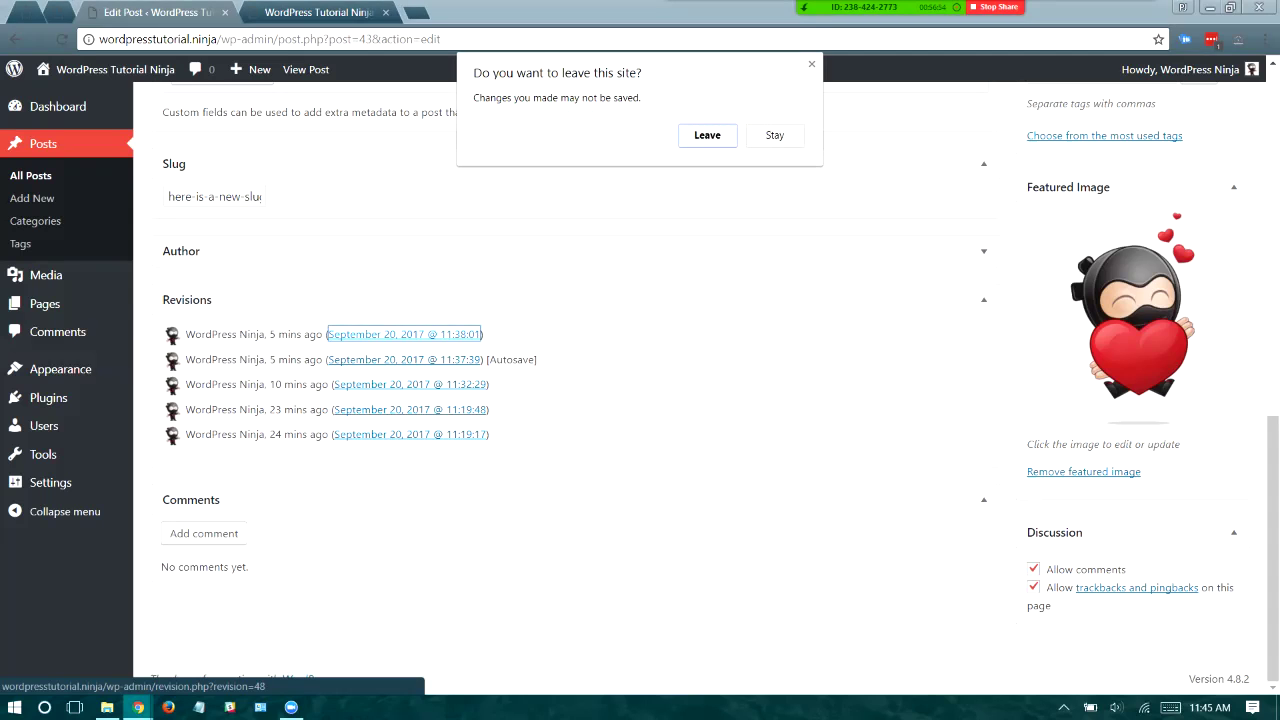
pyautogui.click(775, 135)
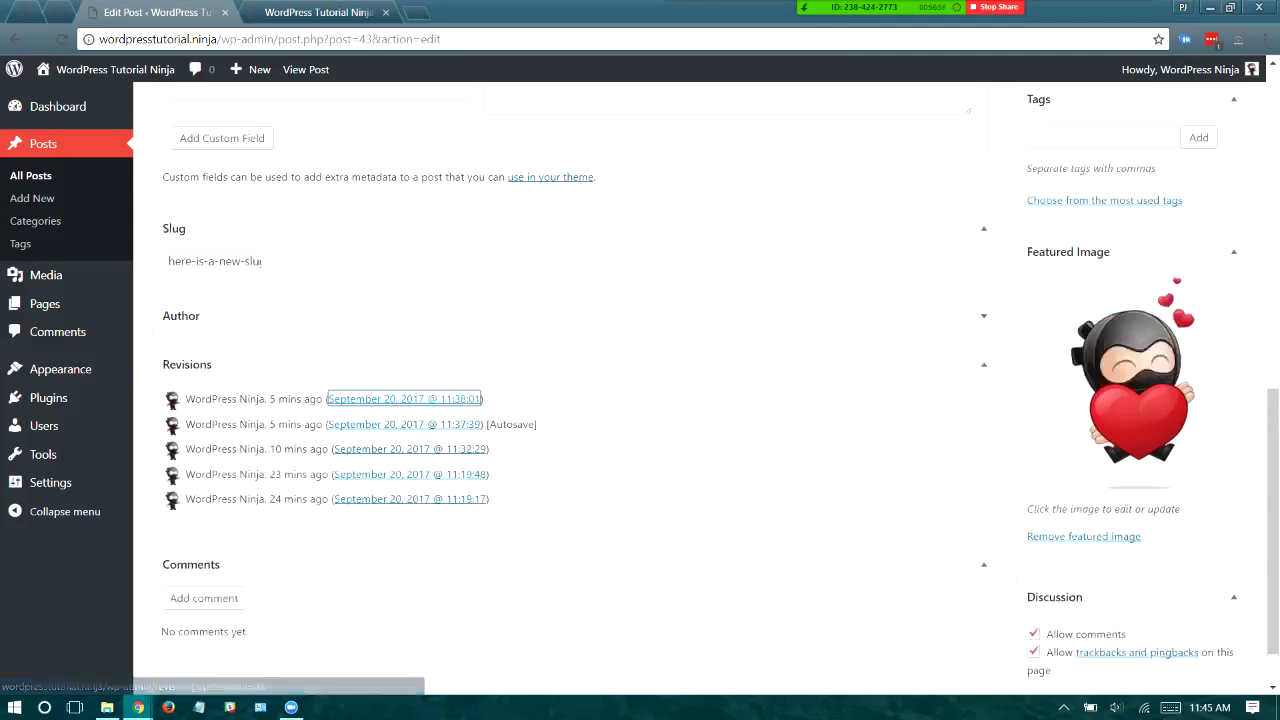
pyautogui.scroll(5, 640, 400)
pyautogui.scroll(2, 640, 400)
pyautogui.click(1211, 299)
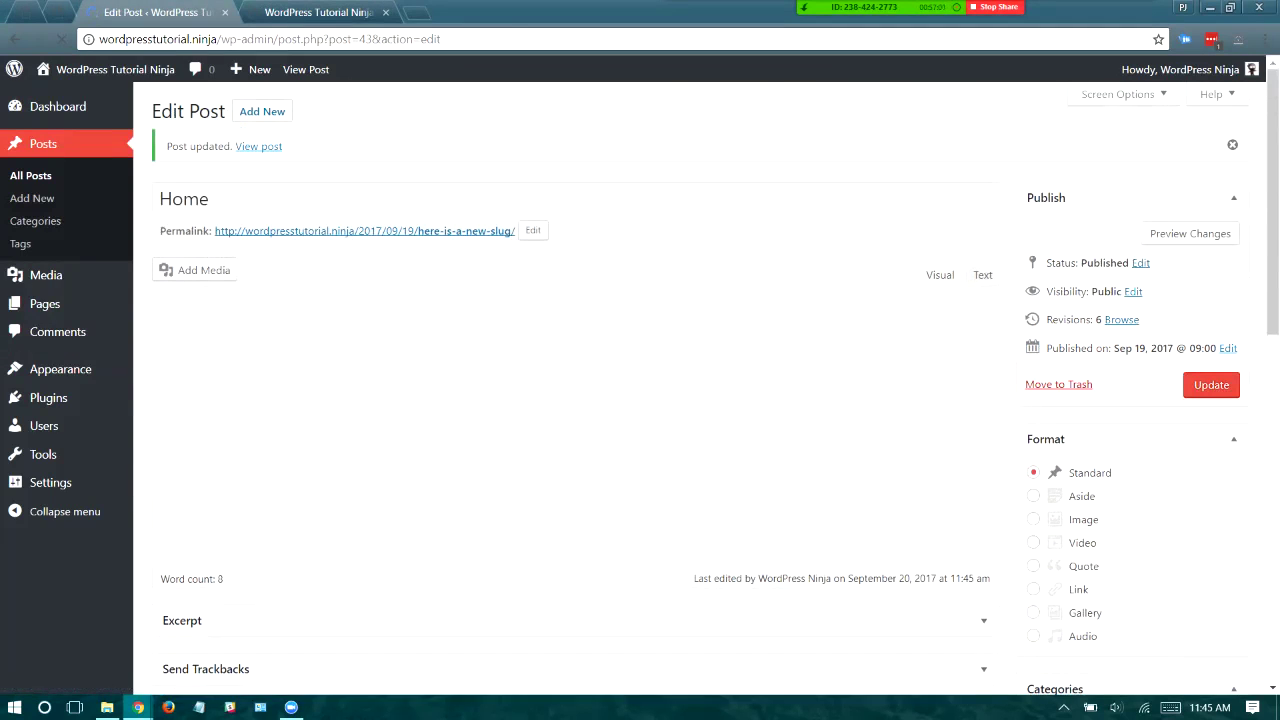
# Step: Open the revisions comparison, then reopen it from the newest entry in the Revisions box
pyautogui.moveTo(1046, 319); pyautogui.dragTo(1104, 319)
pyautogui.click(1121, 319)
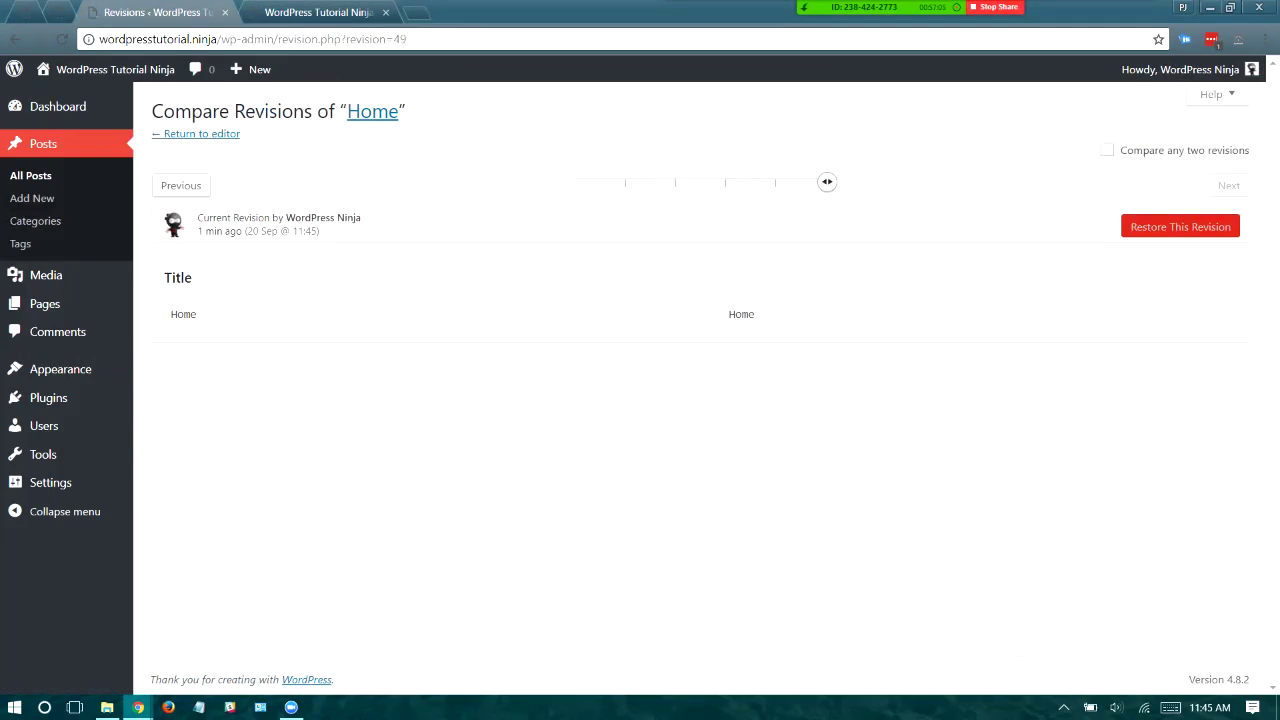
pyautogui.hotkey('alt', 'Left')
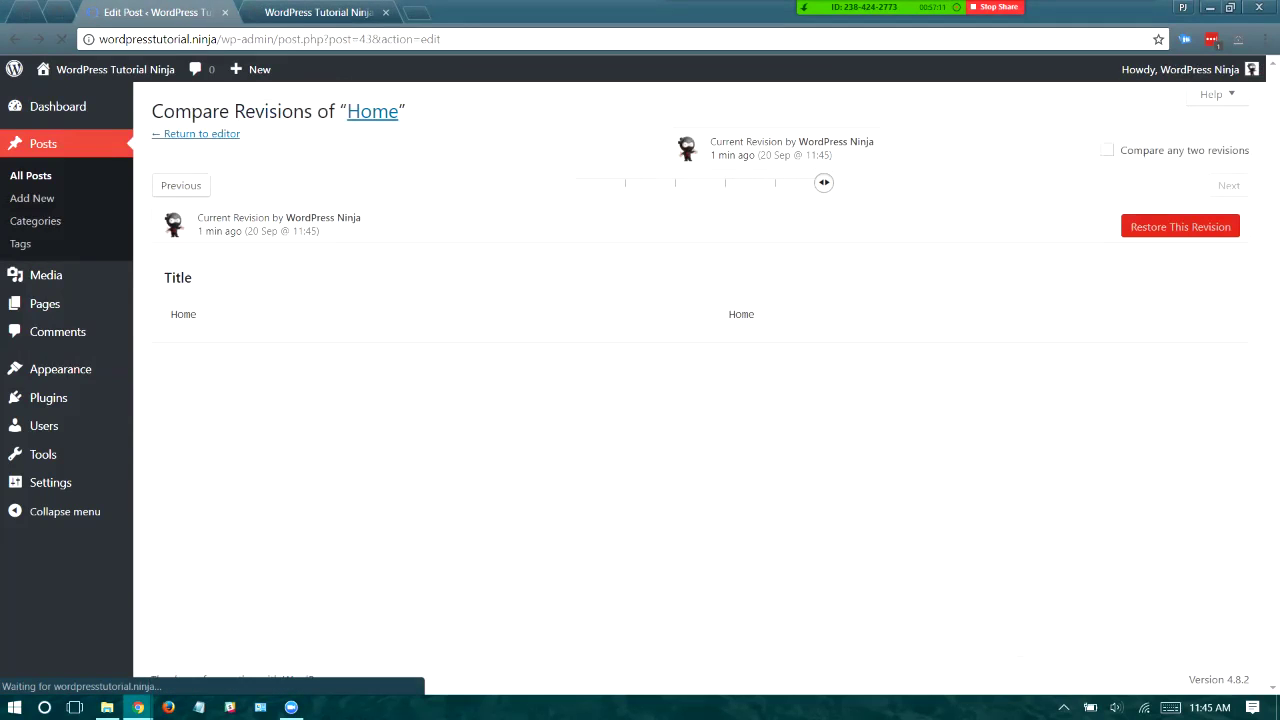
pyautogui.scroll(-8, 640, 400)
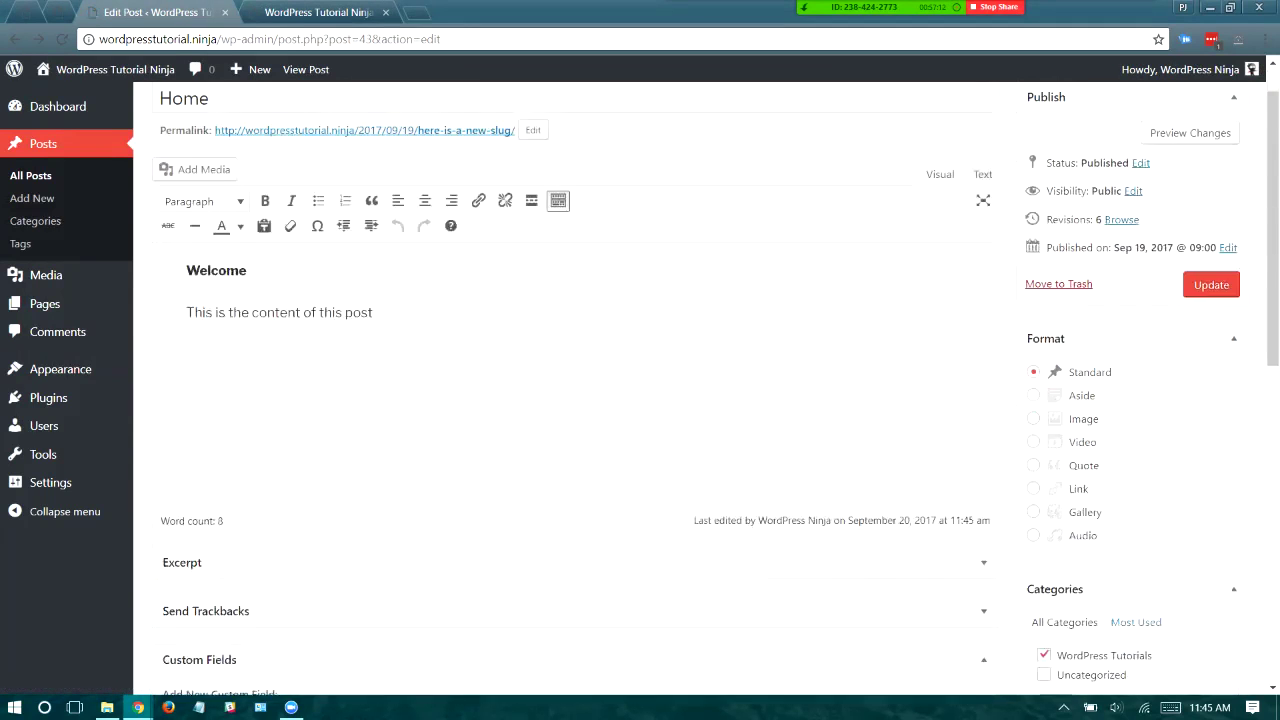
pyautogui.click(400, 371)
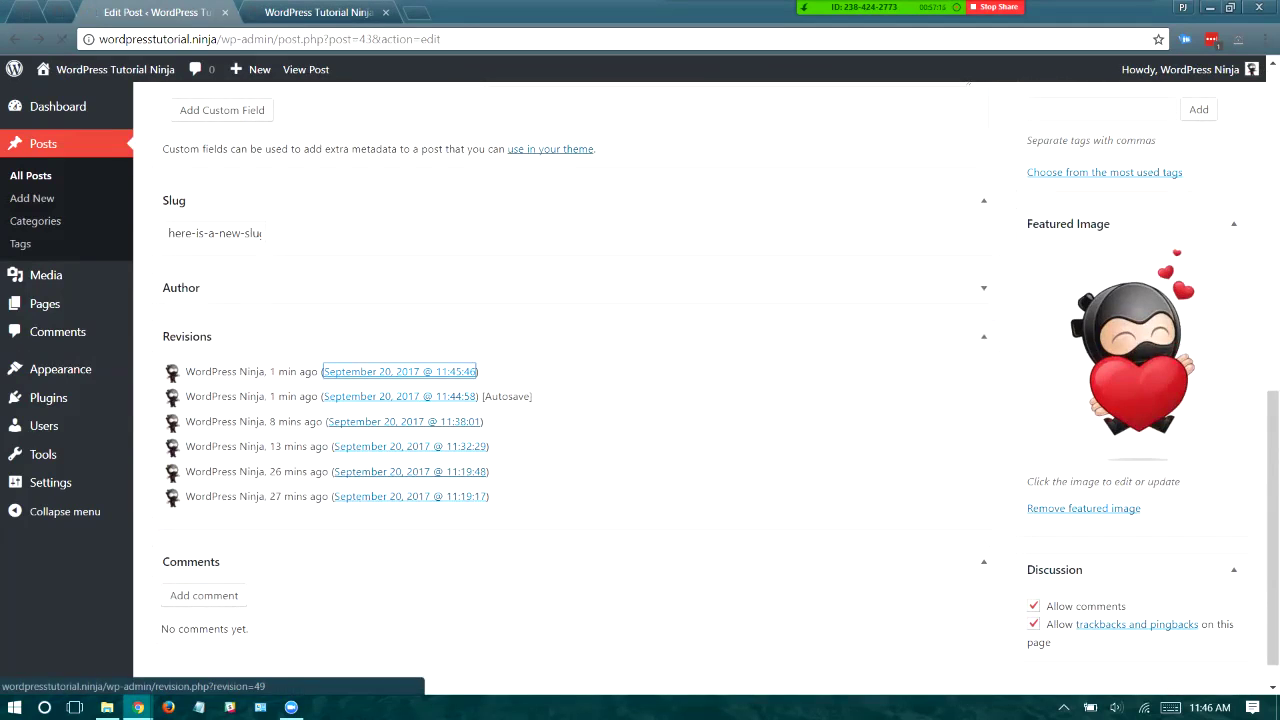
# Step: Slide back through older revisions to the 11:38 'This is our new title' revision and restore it
pyautogui.moveTo(827, 182)
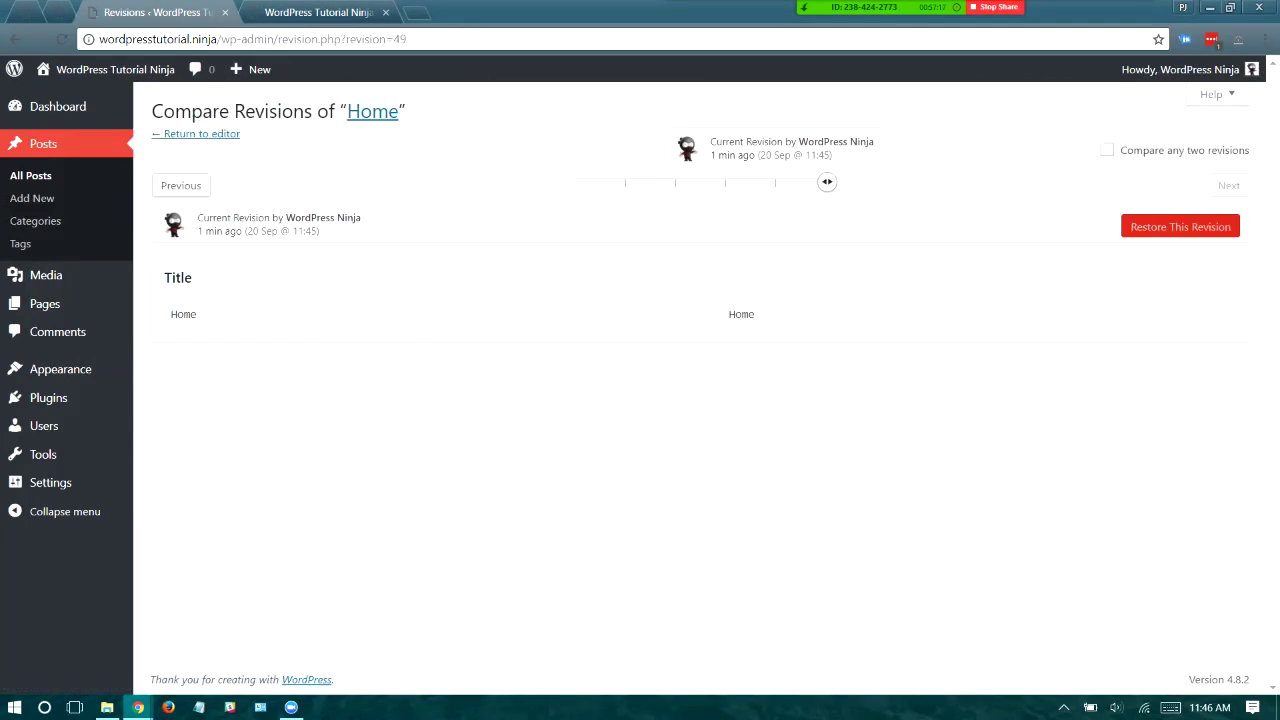
pyautogui.moveTo(827, 182); pyautogui.dragTo(776, 182)
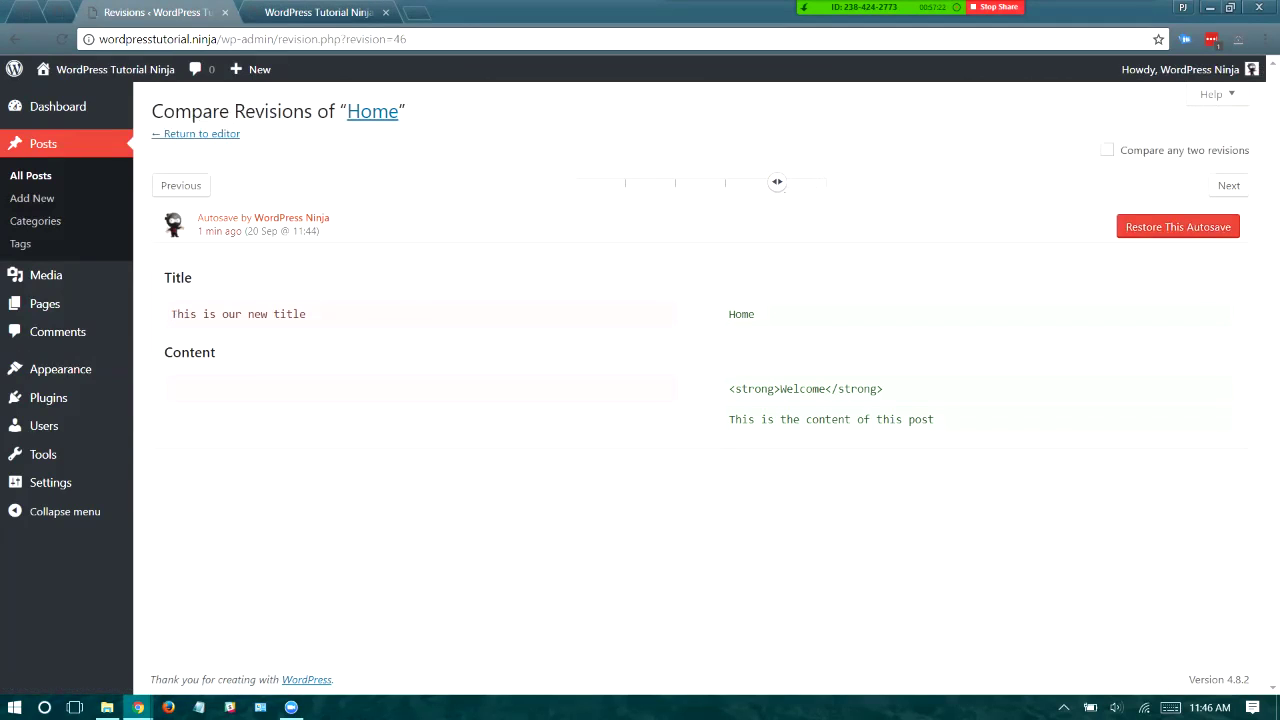
pyautogui.moveTo(777, 181); pyautogui.dragTo(677, 181)
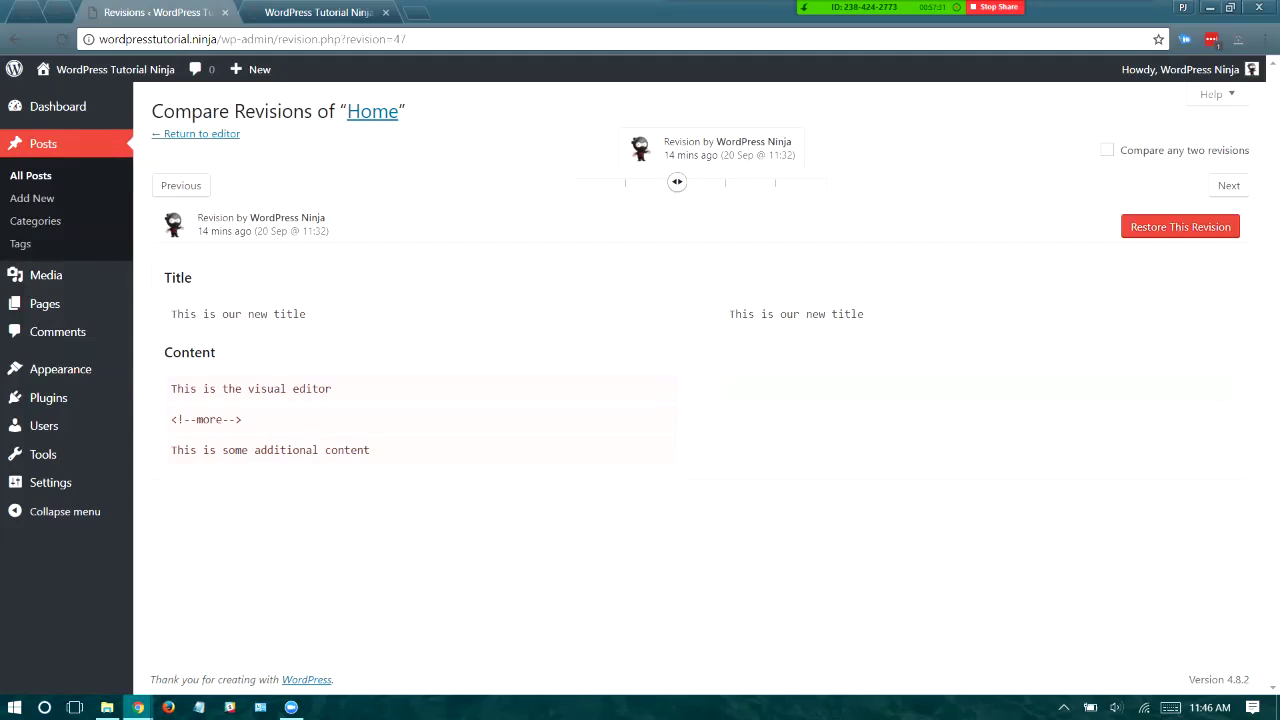
pyautogui.moveTo(677, 181); pyautogui.dragTo(627, 181)
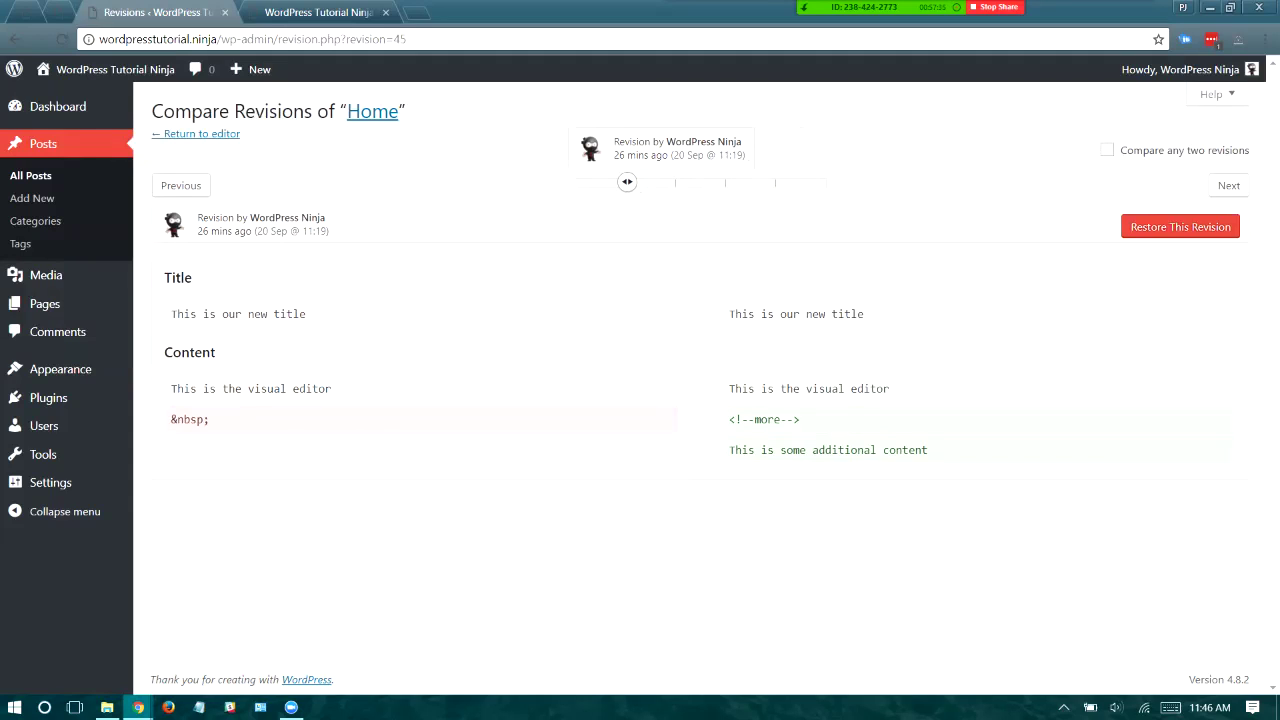
pyautogui.moveTo(627, 181); pyautogui.dragTo(727, 181)
pyautogui.click(1180, 227)
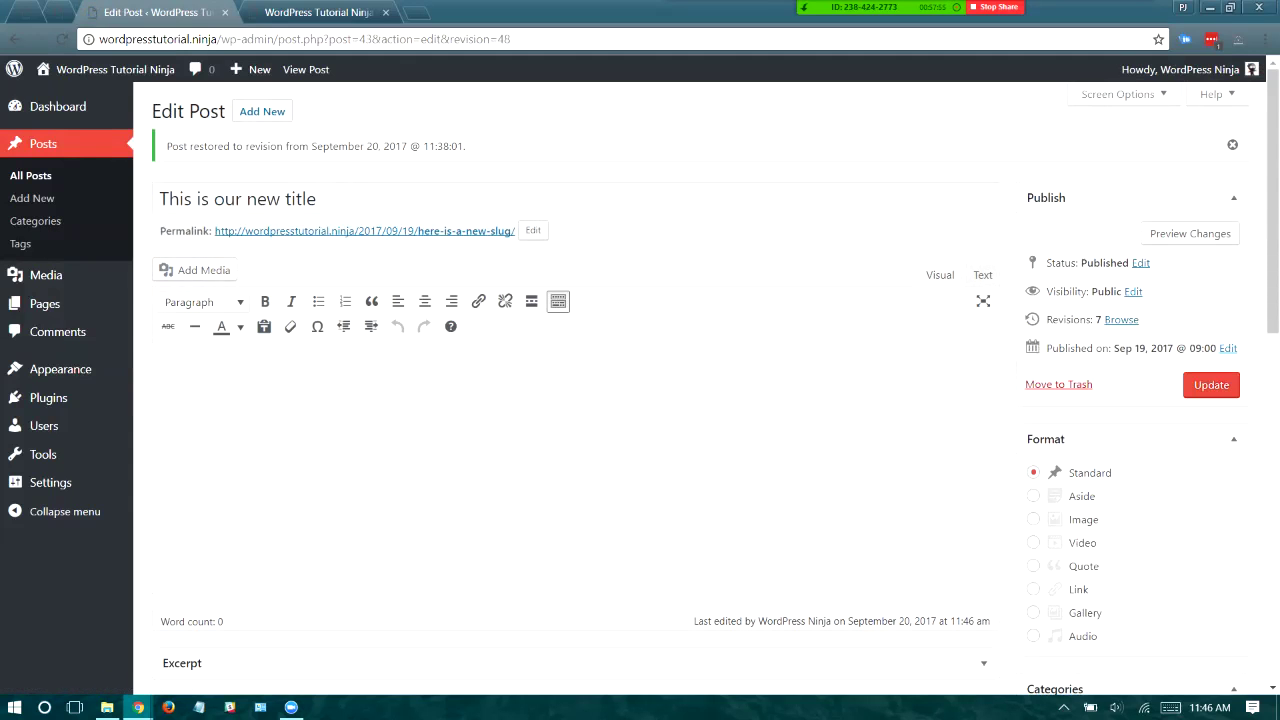
# Step: Scroll through the Edit Post page to review the restored title, empty body and seven revisions
pyautogui.scroll(-10, 576, 380)
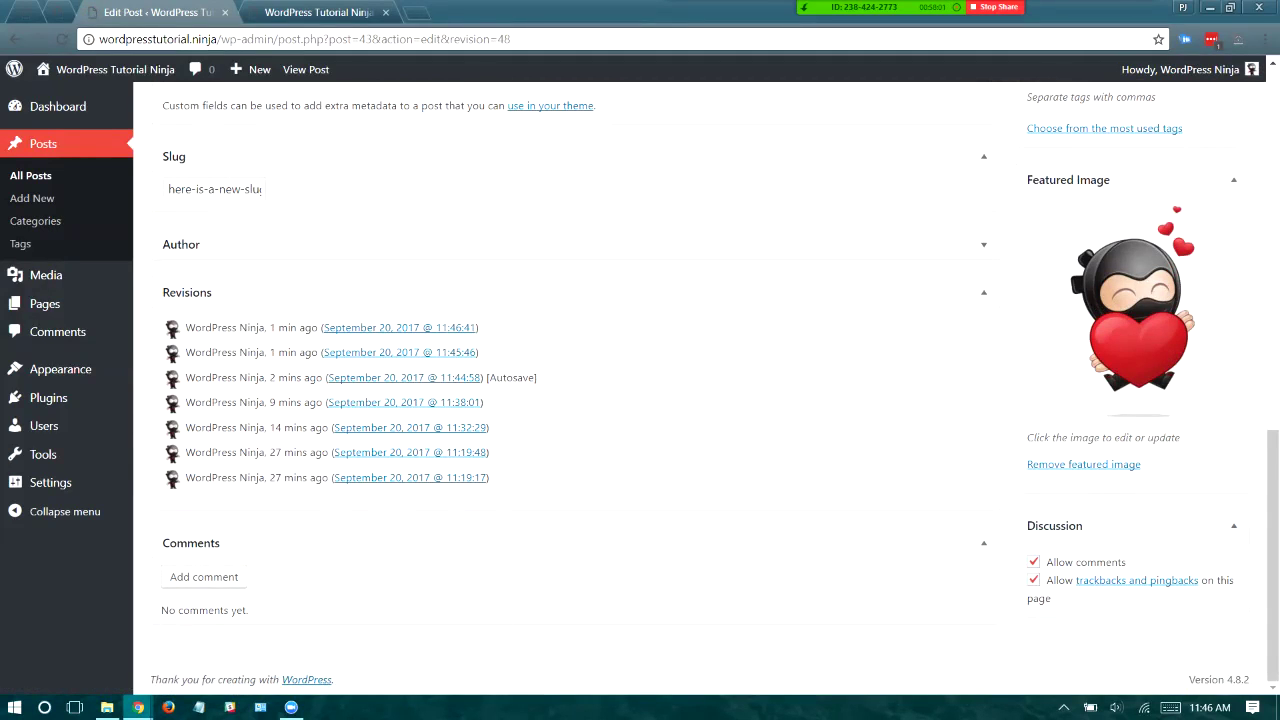
pyautogui.scroll(10, 576, 380)
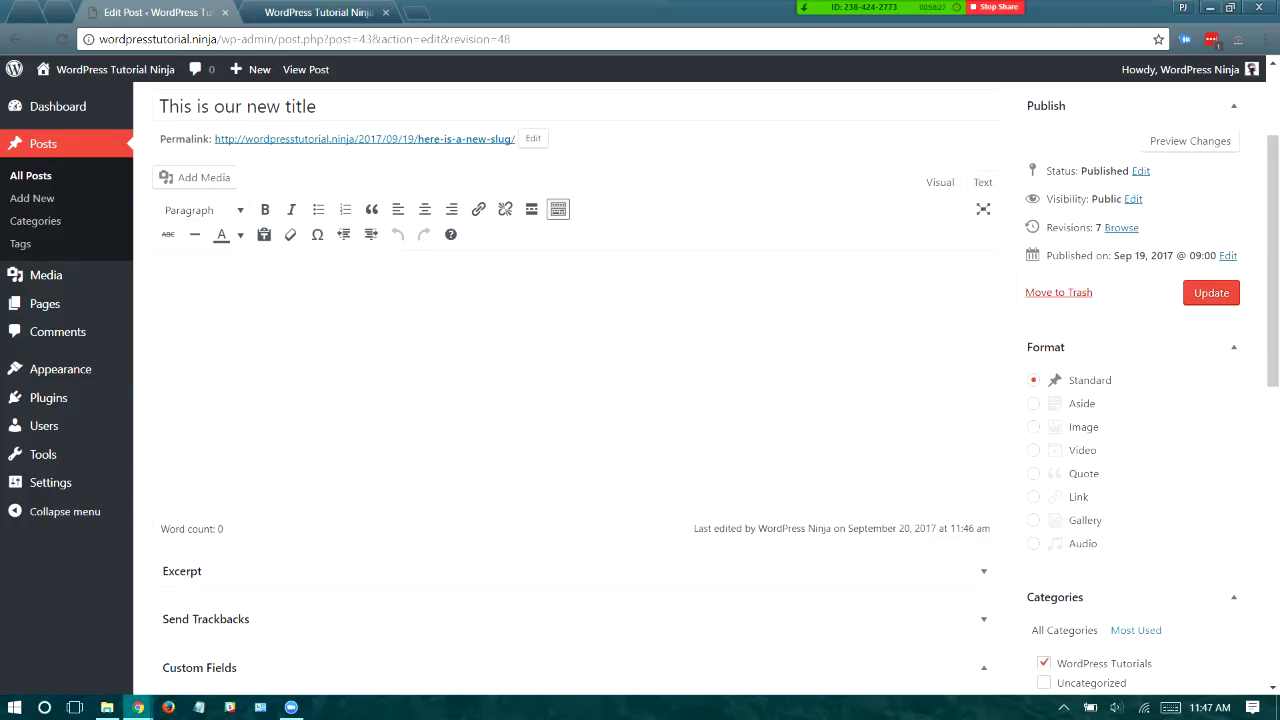
pyautogui.scroll(-8, 640, 380)
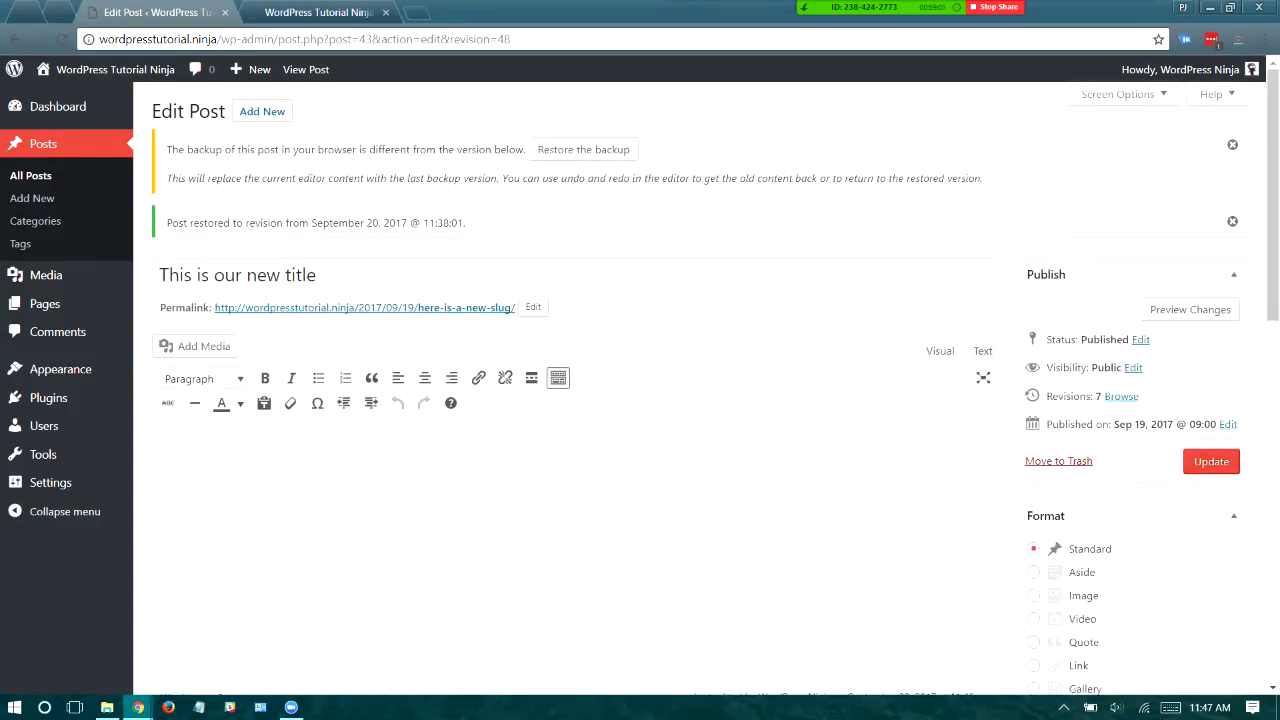
pyautogui.scroll(-10, 640, 400)
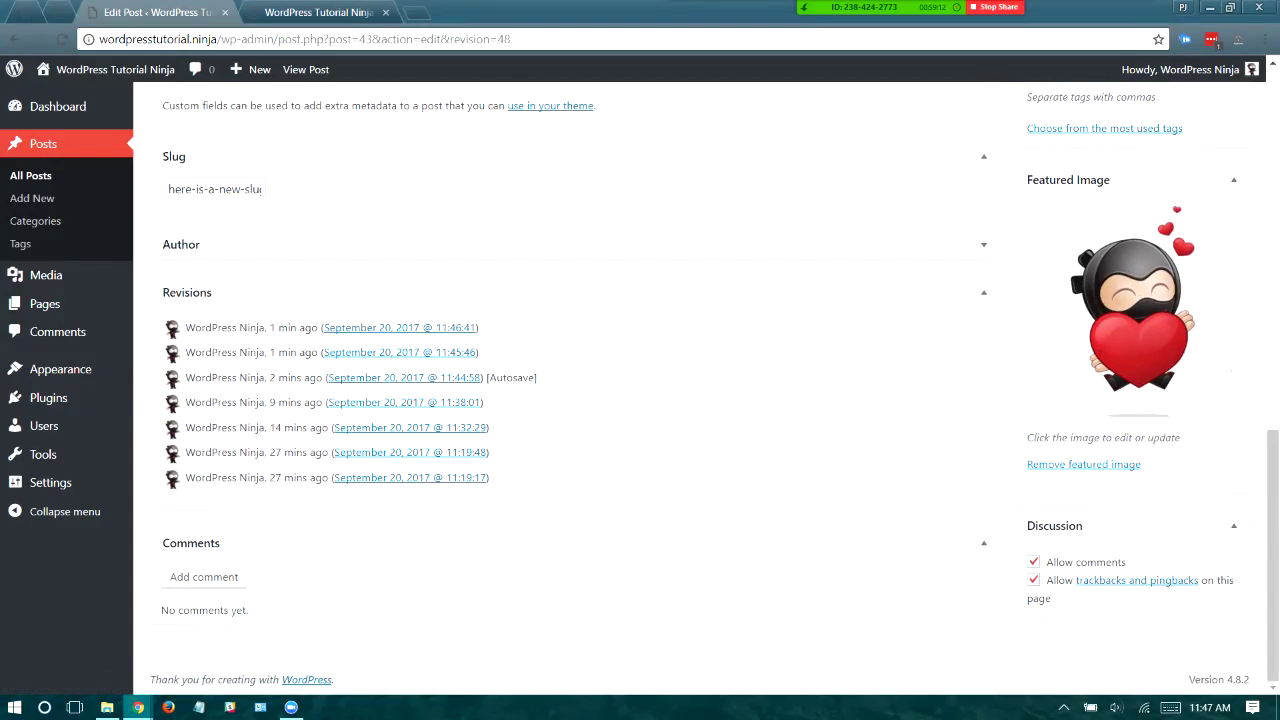
pyautogui.scroll(4, 640, 400)
pyautogui.scroll(10, 640, 400)
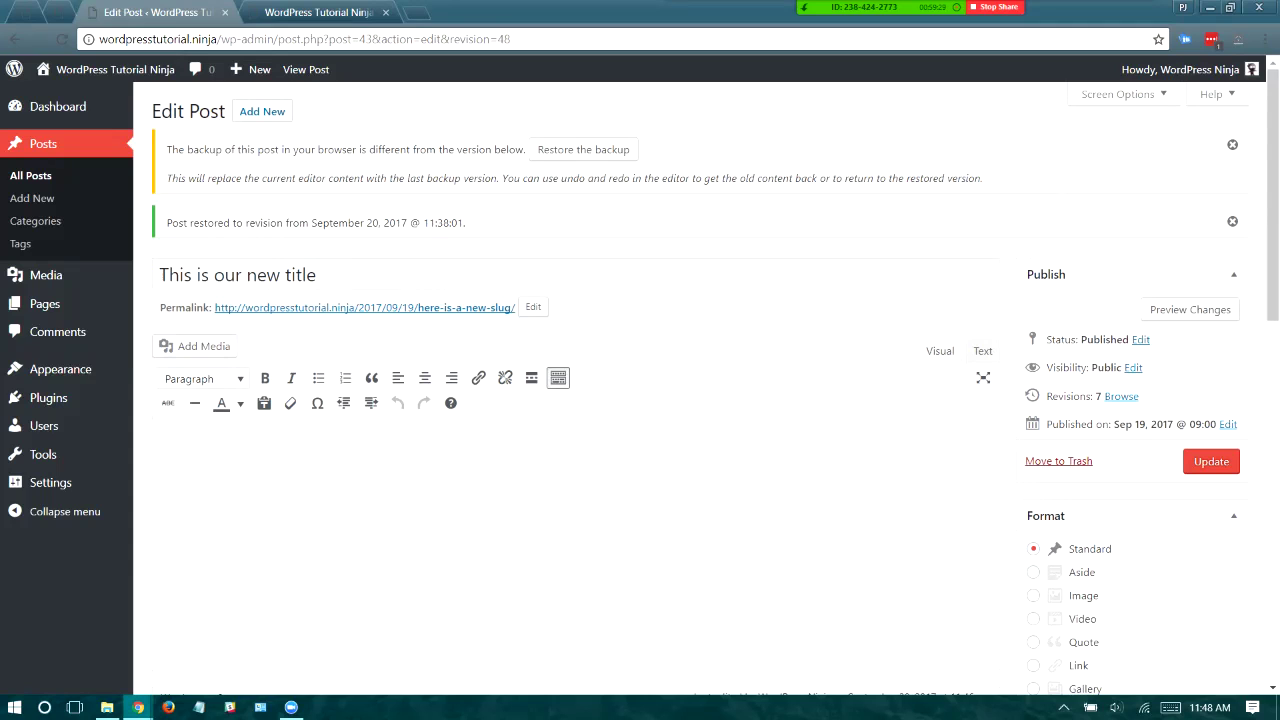
pyautogui.moveTo(44, 304)
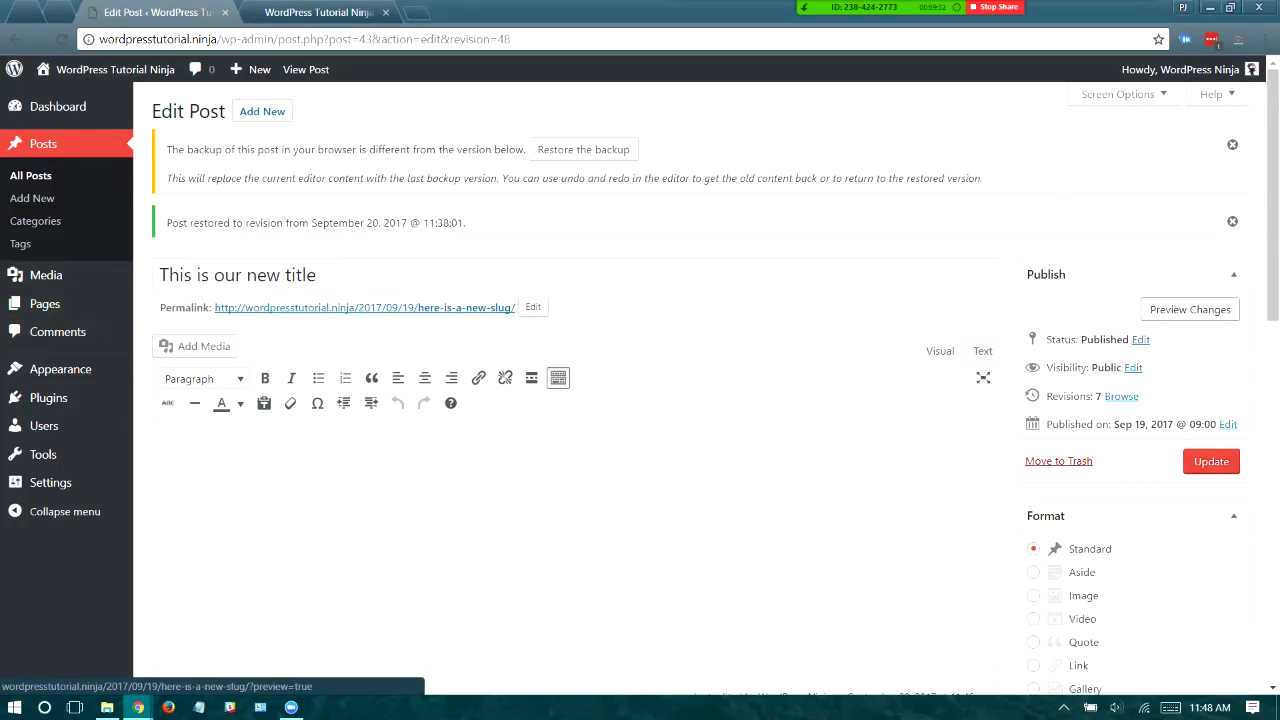
pyautogui.scroll(-2, 983, 213)
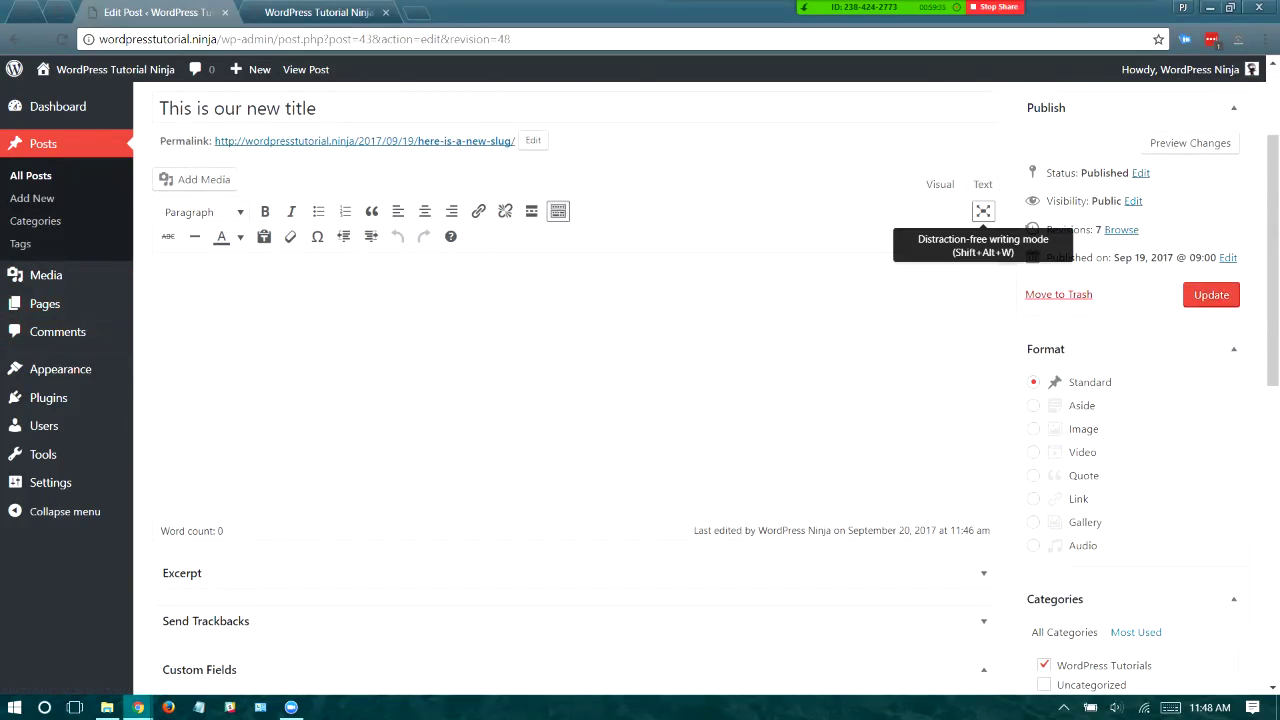
# Step: Type 'Just focus on your writing' into the body using distraction-free writing mode
pyautogui.click(983, 211)
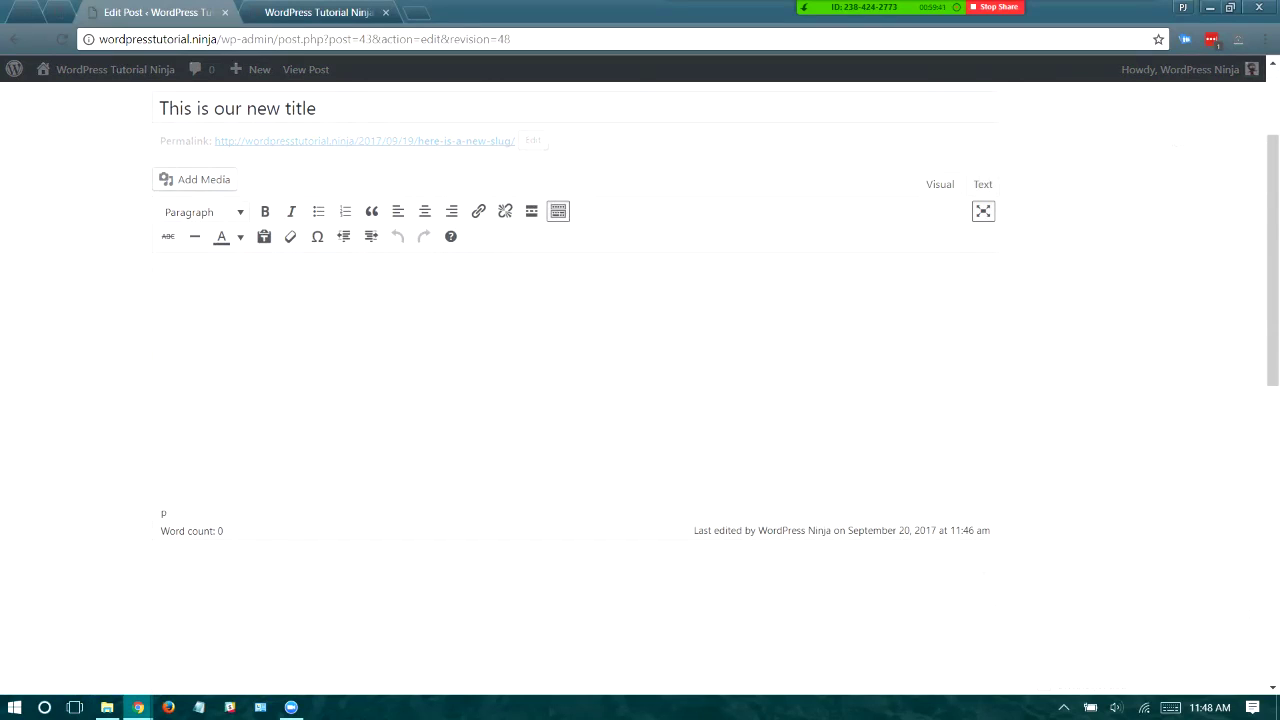
pyautogui.write('Just focus on your writing')
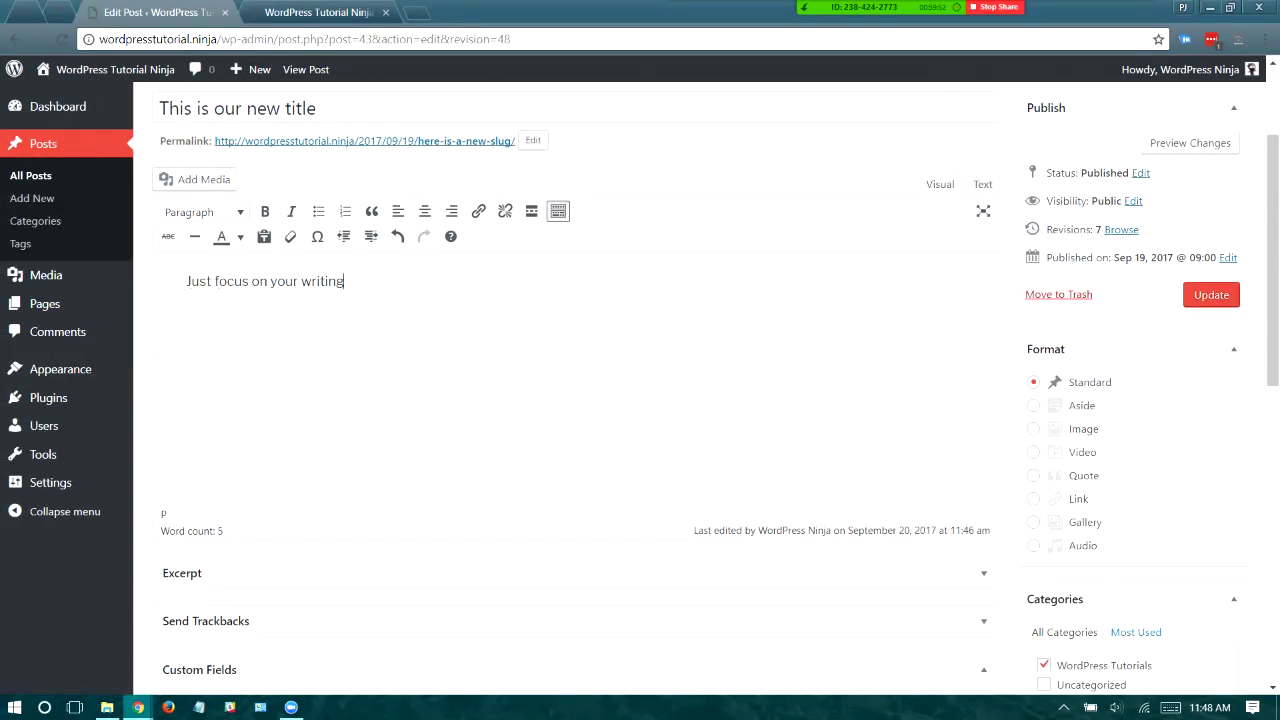
pyautogui.scroll(-3, 640, 400)
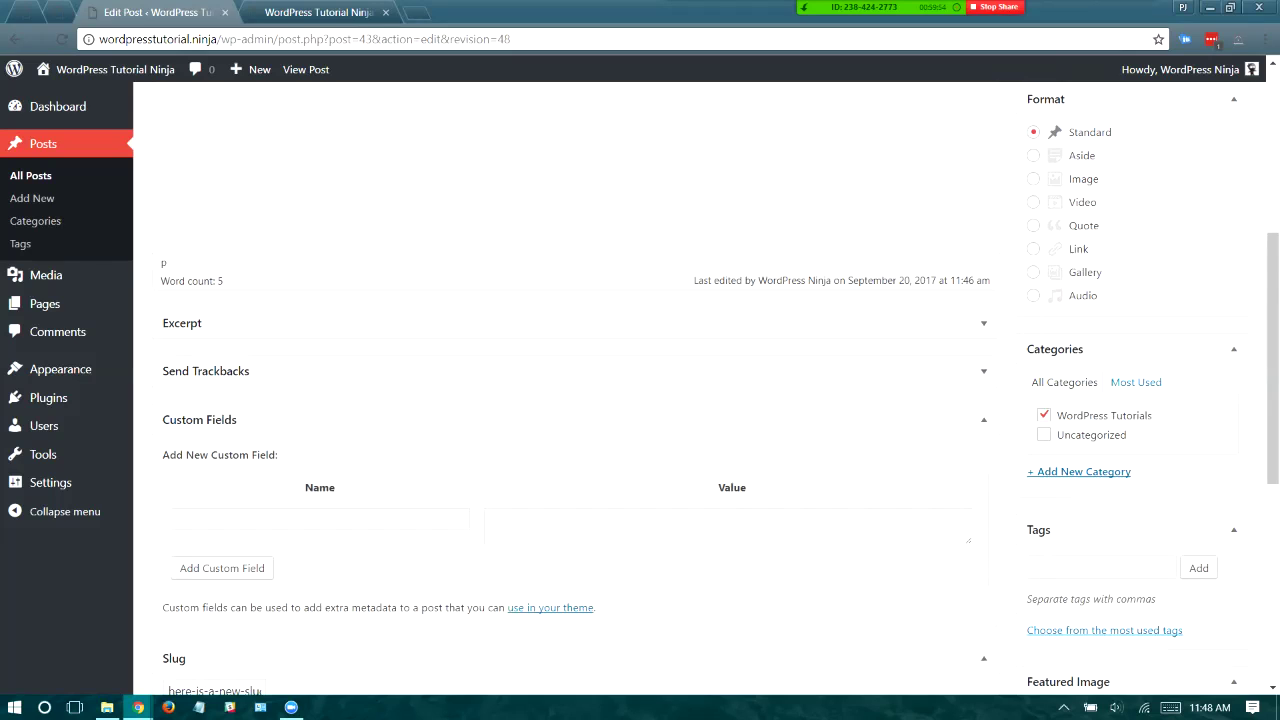
pyautogui.click(1135, 15)
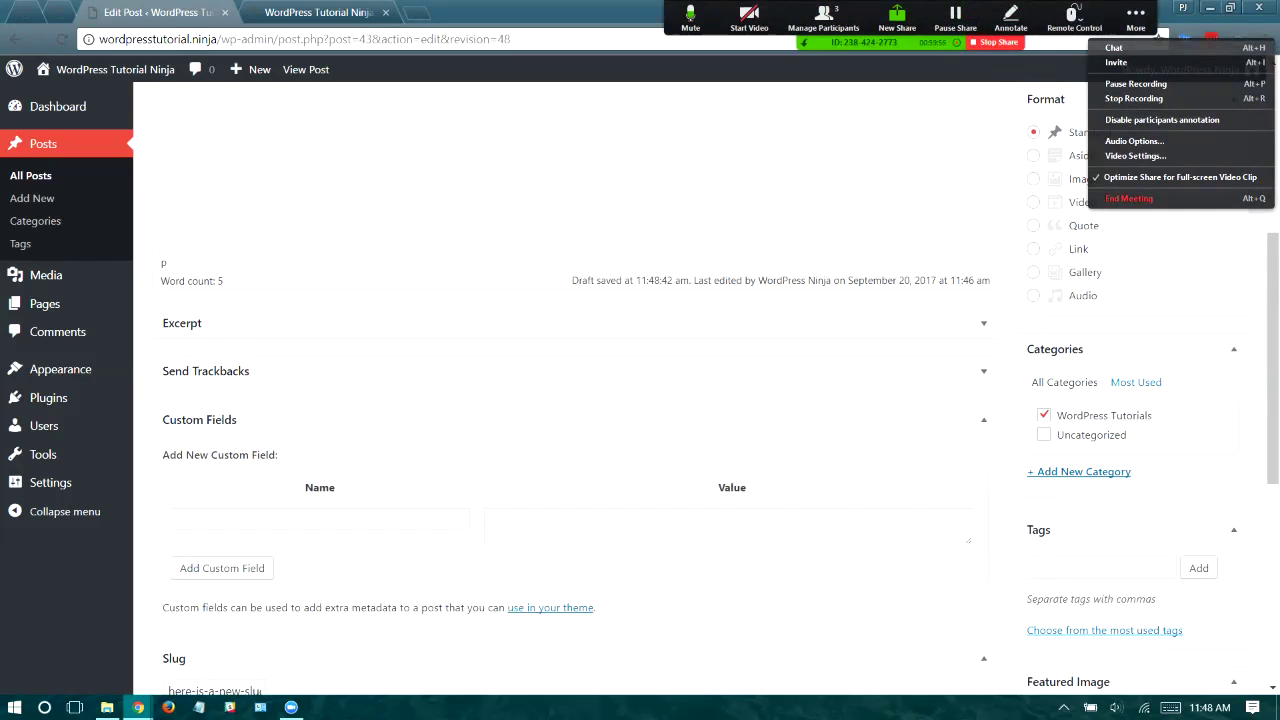
pyautogui.hotkey('alt', 'h')
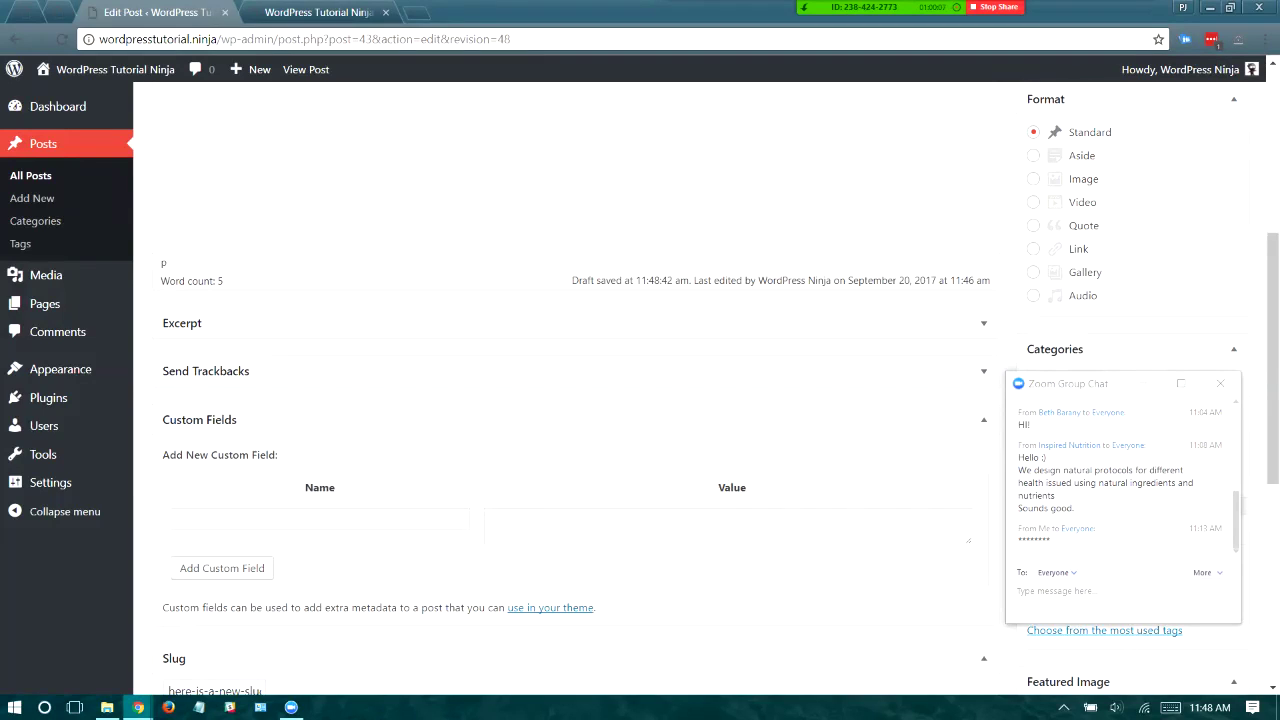
# Step: Collapse the Custom Fields, Slug, Revisions and Comments panels below the editor
pyautogui.click(983, 420)
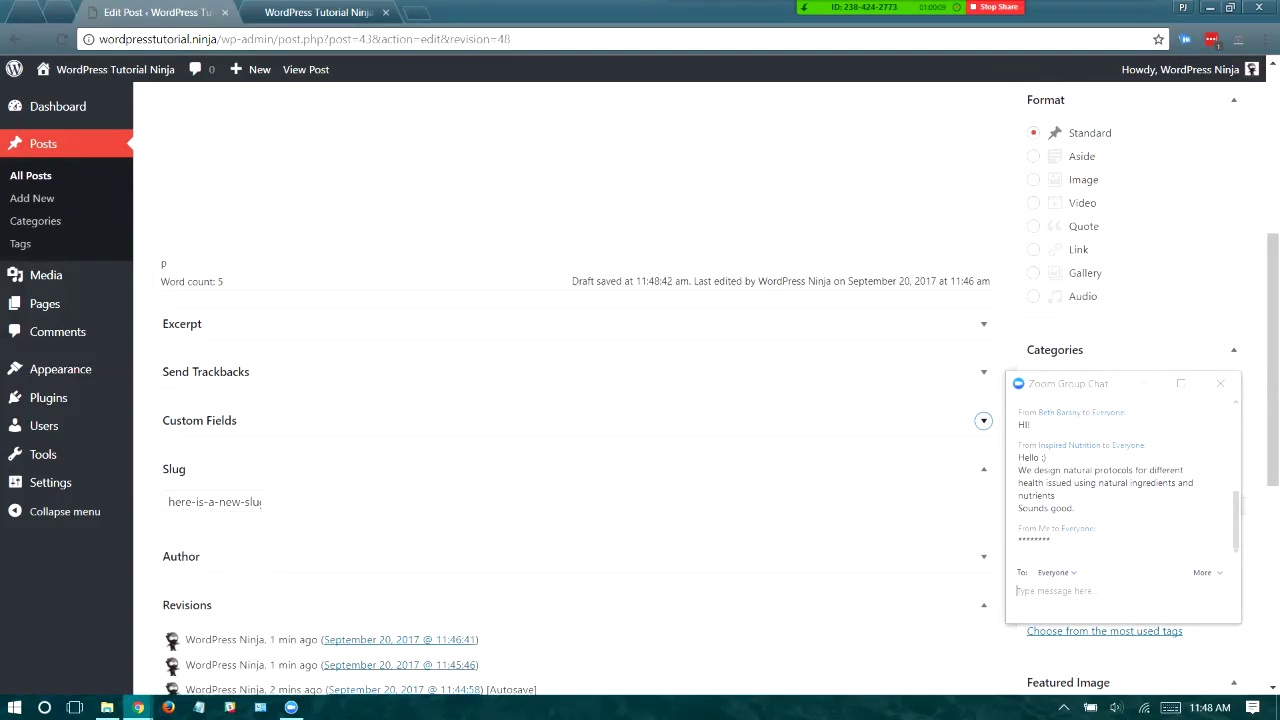
pyautogui.click(983, 421)
pyautogui.click(983, 421)
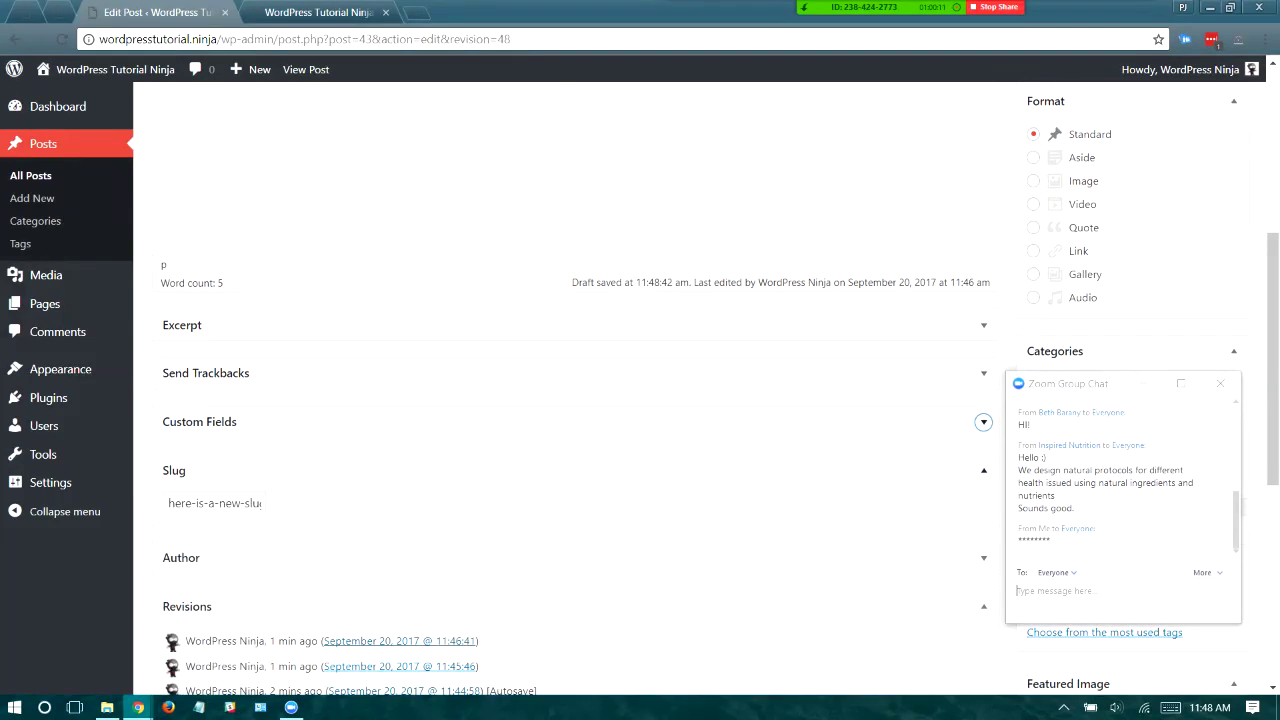
pyautogui.click(983, 470)
pyautogui.click(983, 567)
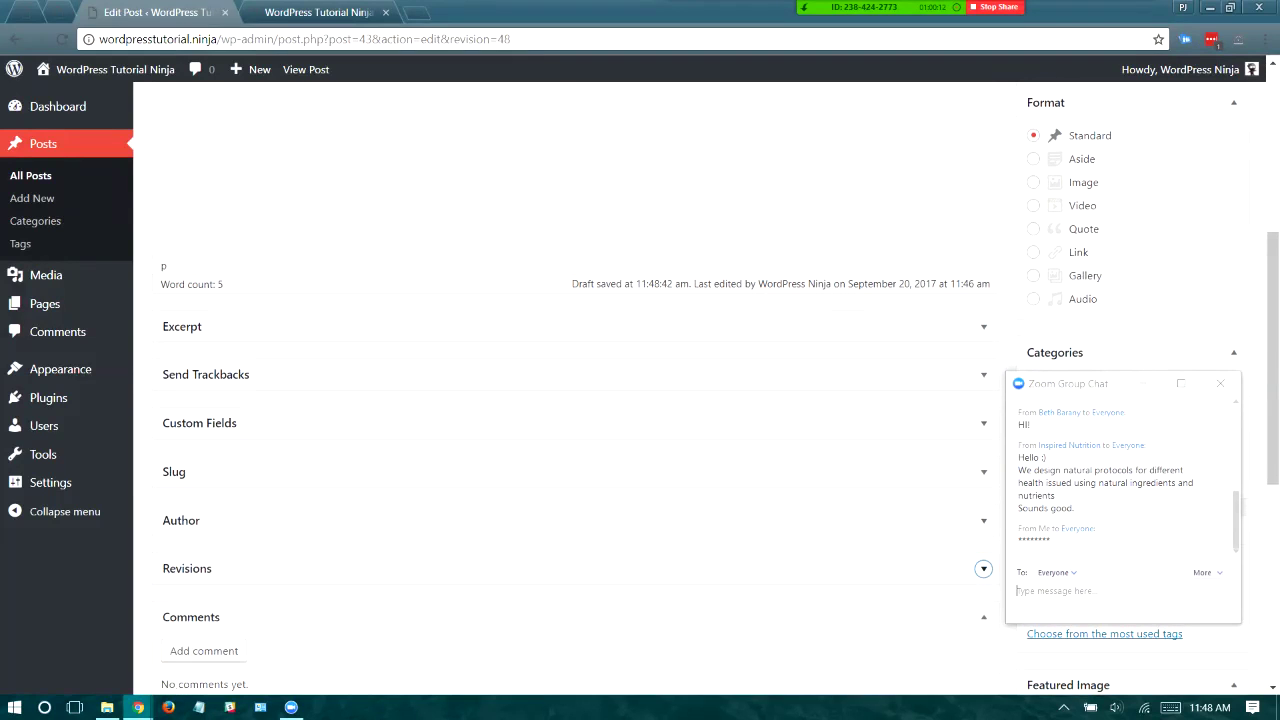
pyautogui.scroll(-3, 983, 567)
pyautogui.click(983, 367)
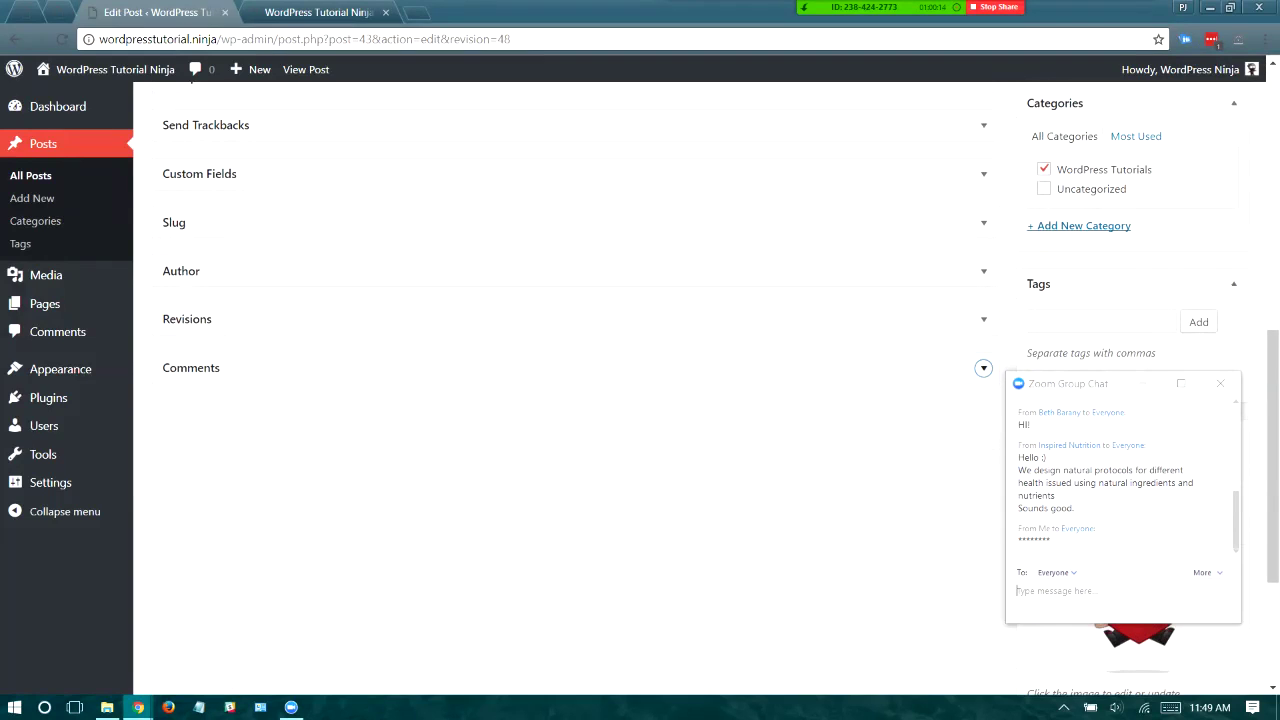
pyautogui.scroll(-2, 983, 367)
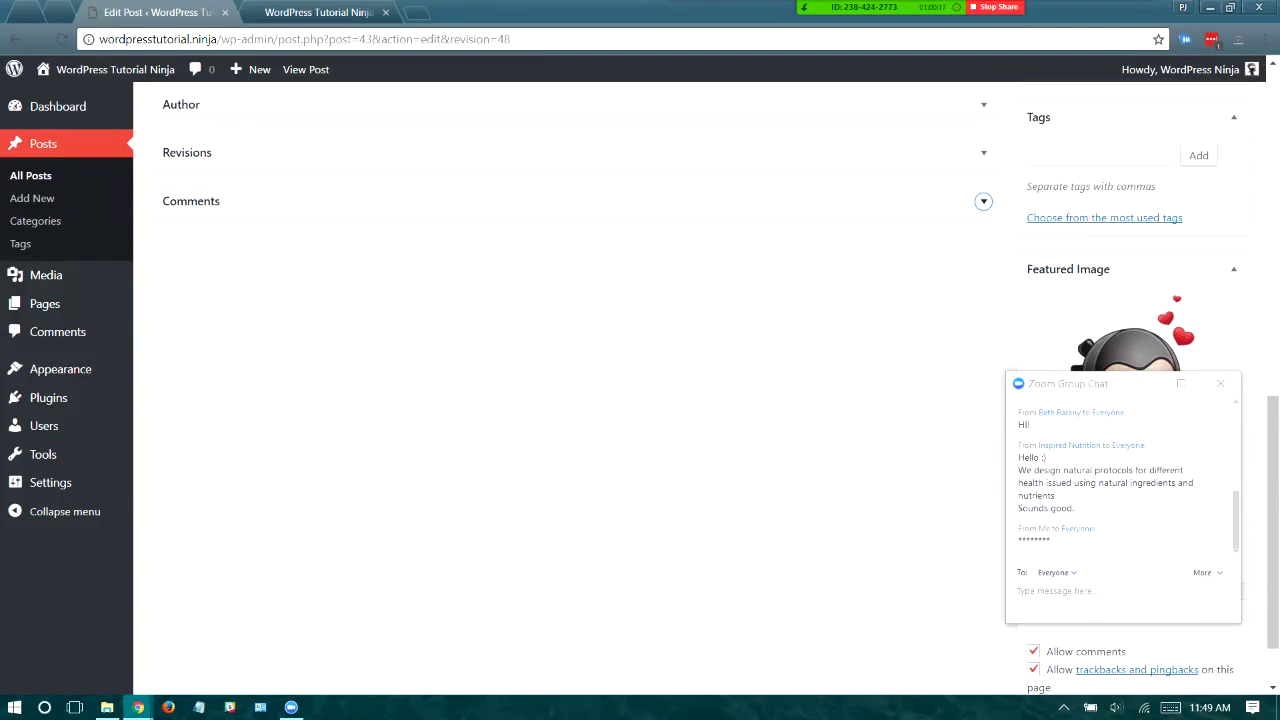
pyautogui.scroll(-1, 715, 384)
pyautogui.scroll(10, 570, 400)
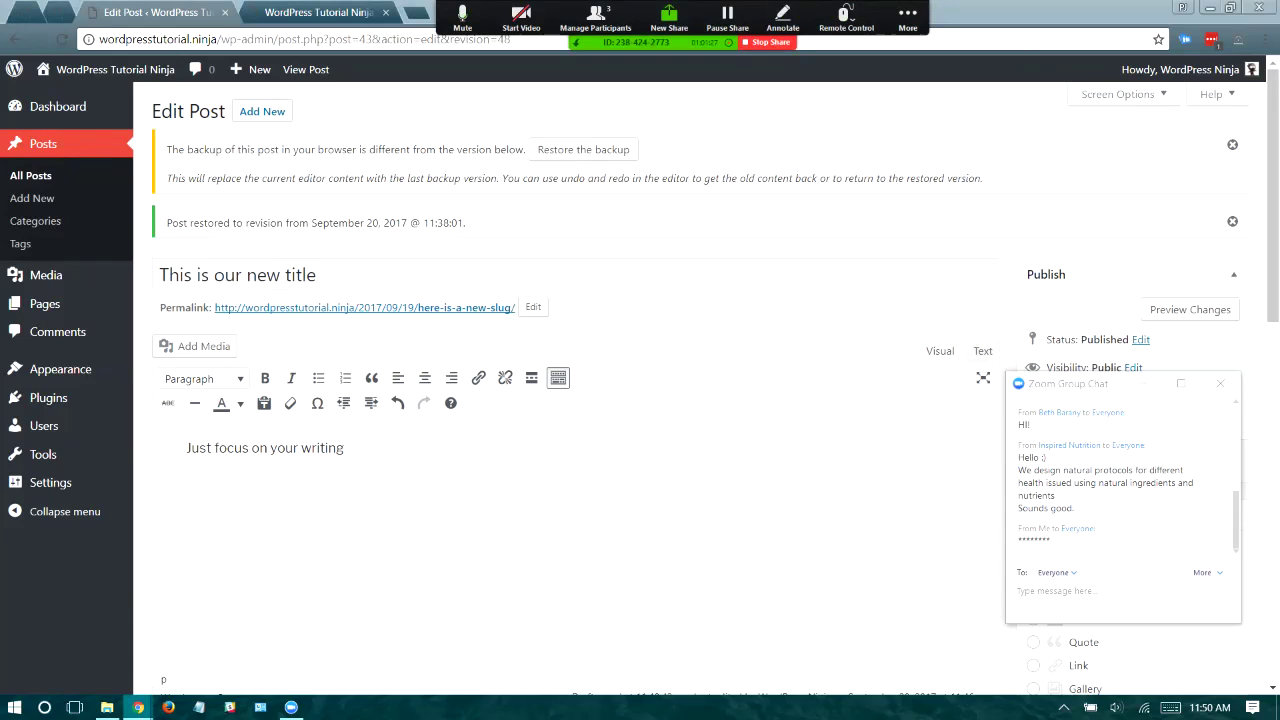
pyautogui.click(908, 15)
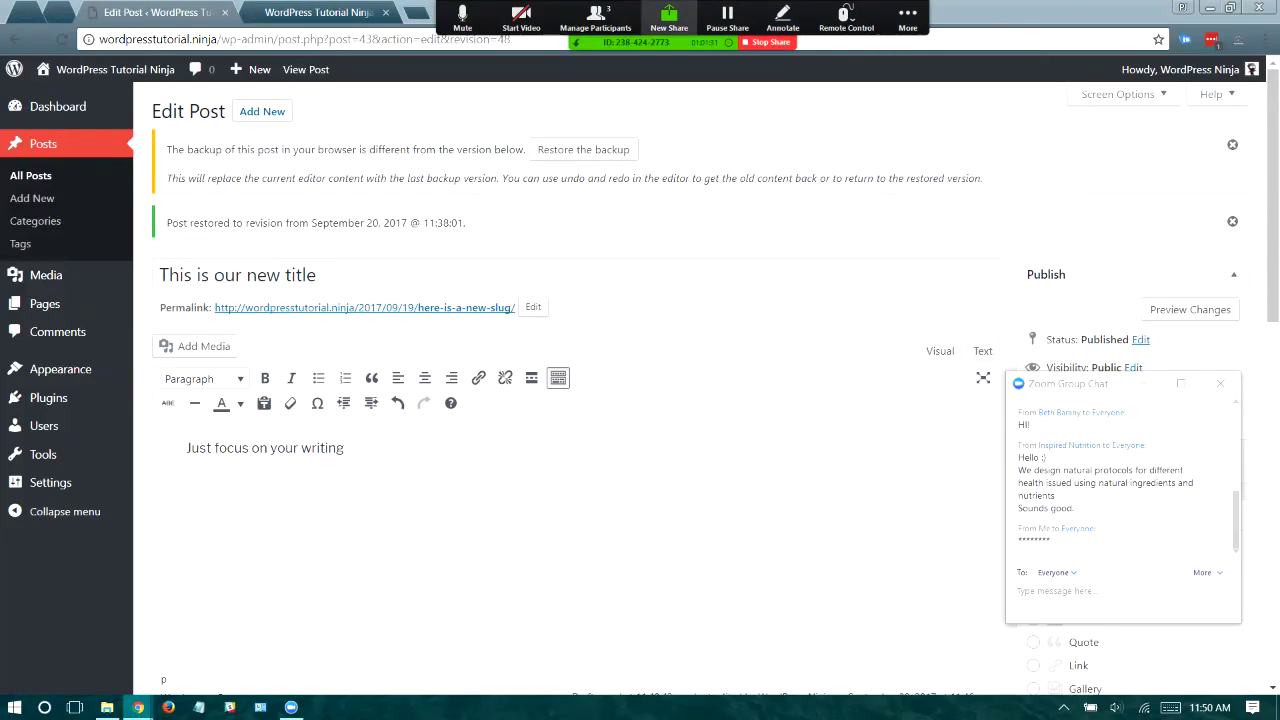
pyautogui.hotkey('alt', 'u')
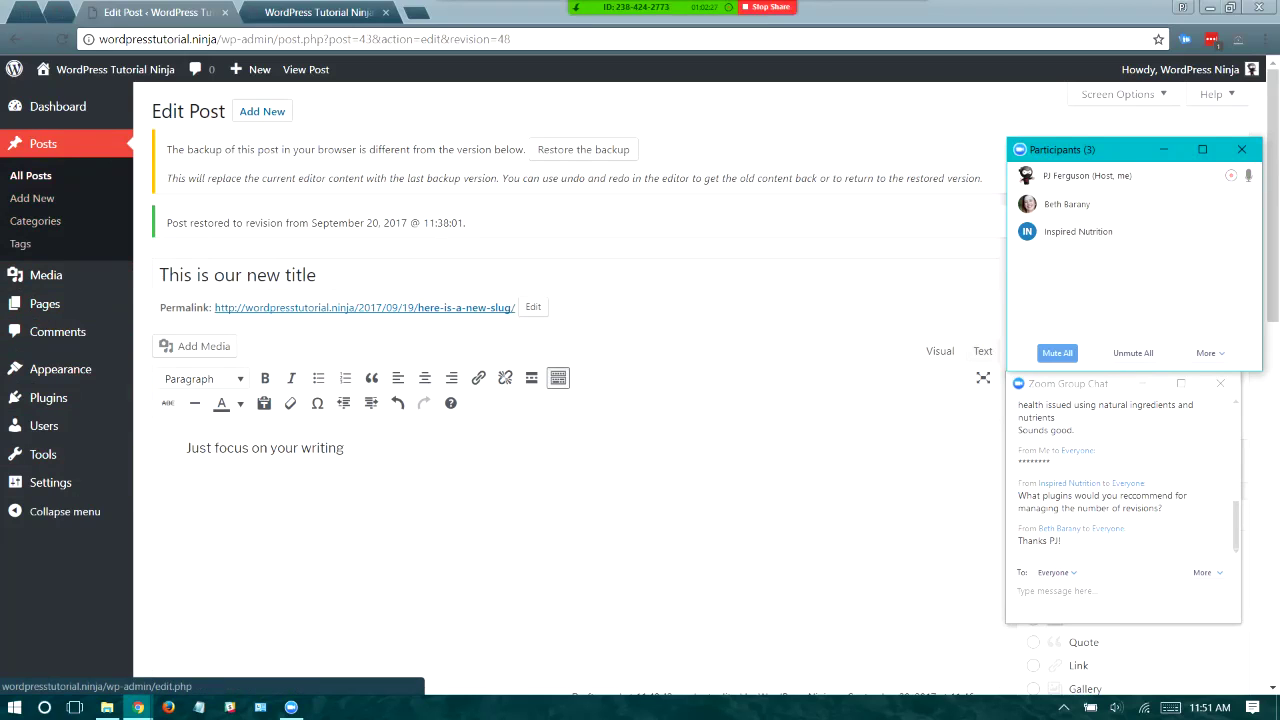
pyautogui.moveTo(50, 397)
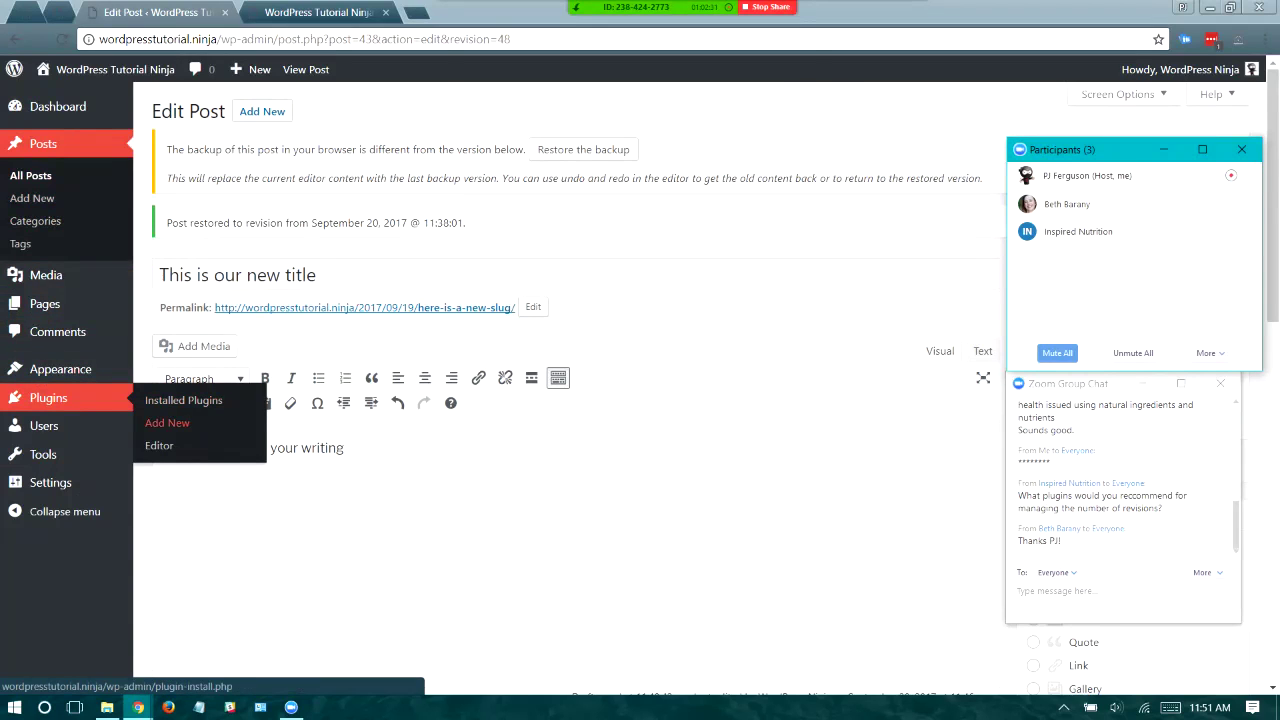
# Step: Leave the editor for Plugins > Add New and search for 'limit revision'
pyautogui.click(167, 422)
pyautogui.press('Return')
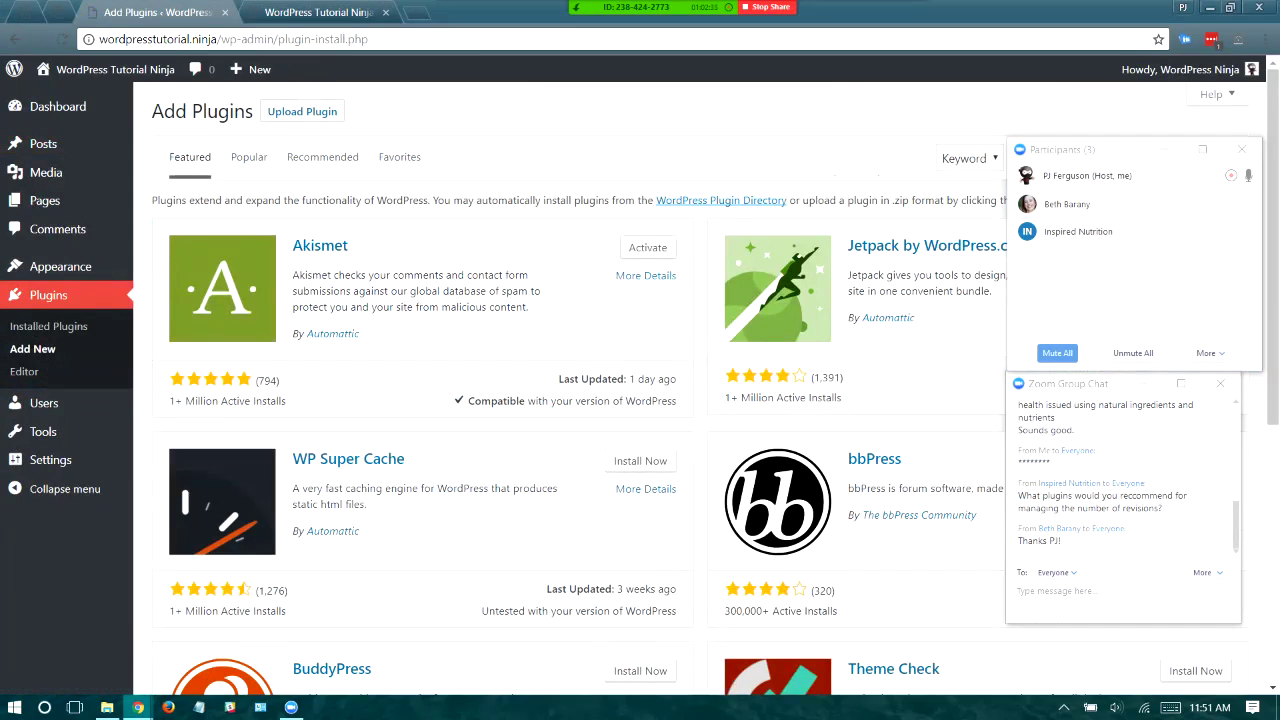
pyautogui.hotkey('alt', 'u')
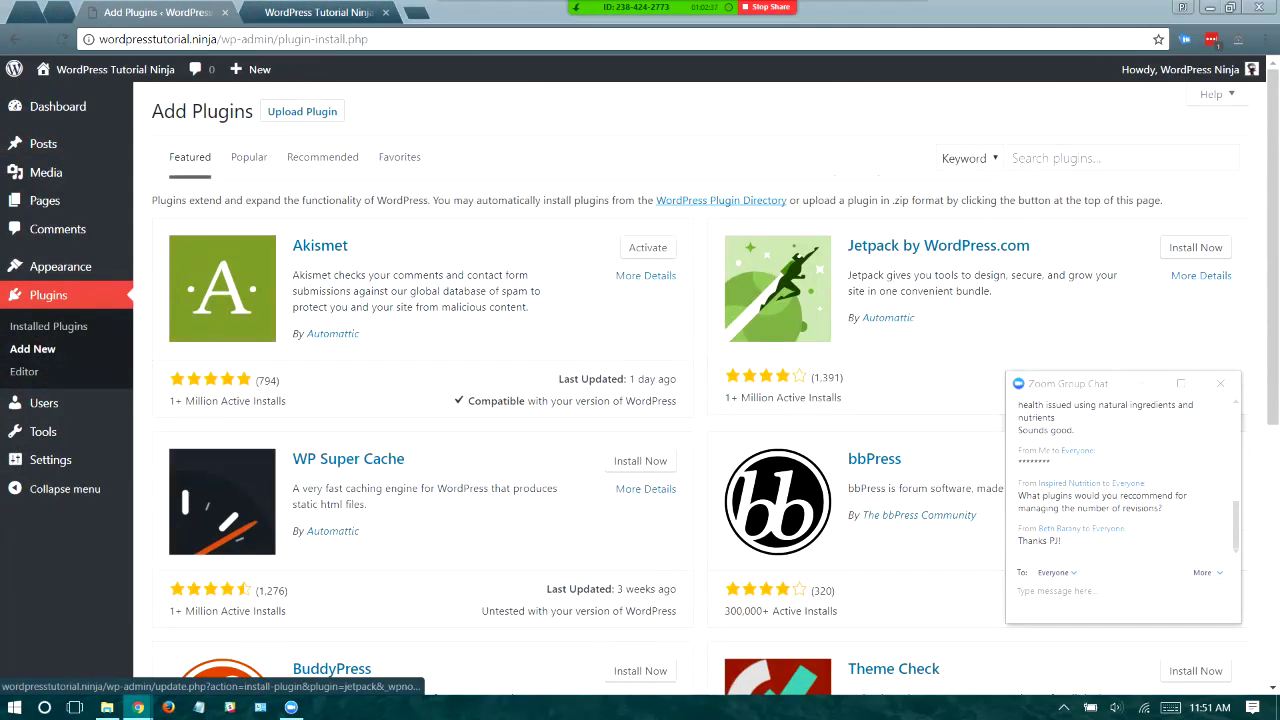
pyautogui.click(1120, 158)
pyautogui.write('limit revisions')
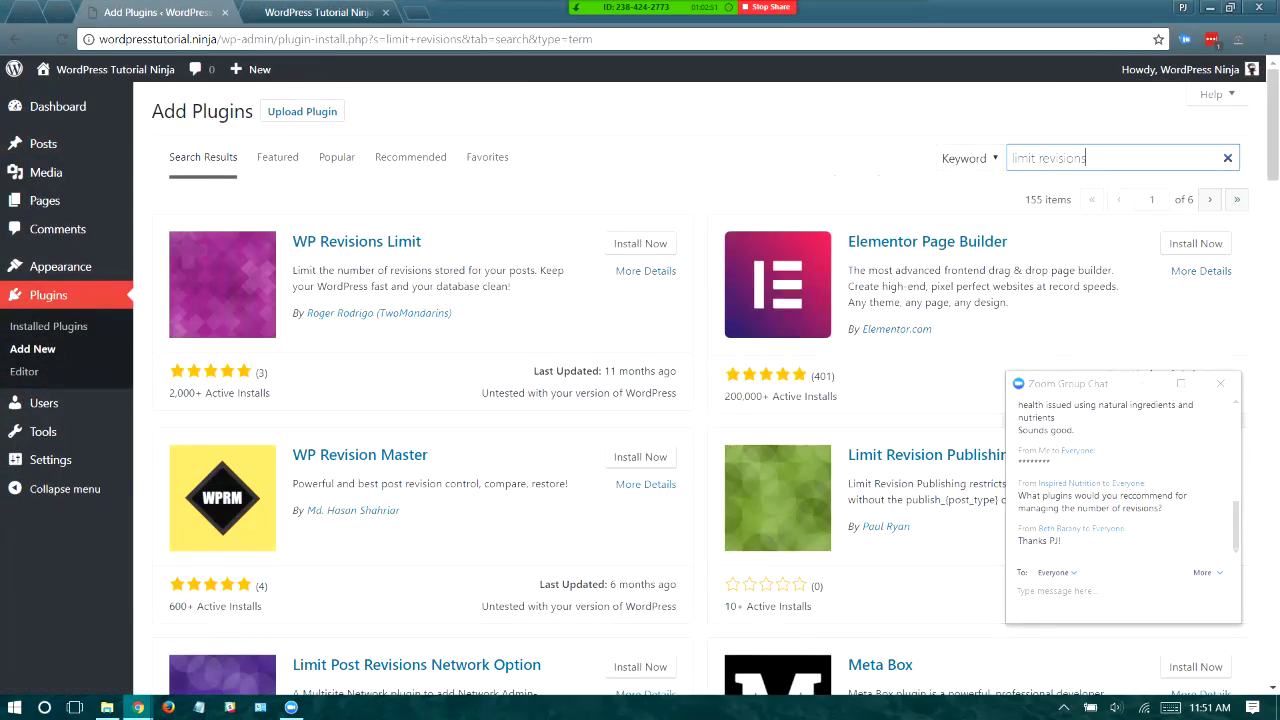
pyautogui.scroll(-1, 716, 383)
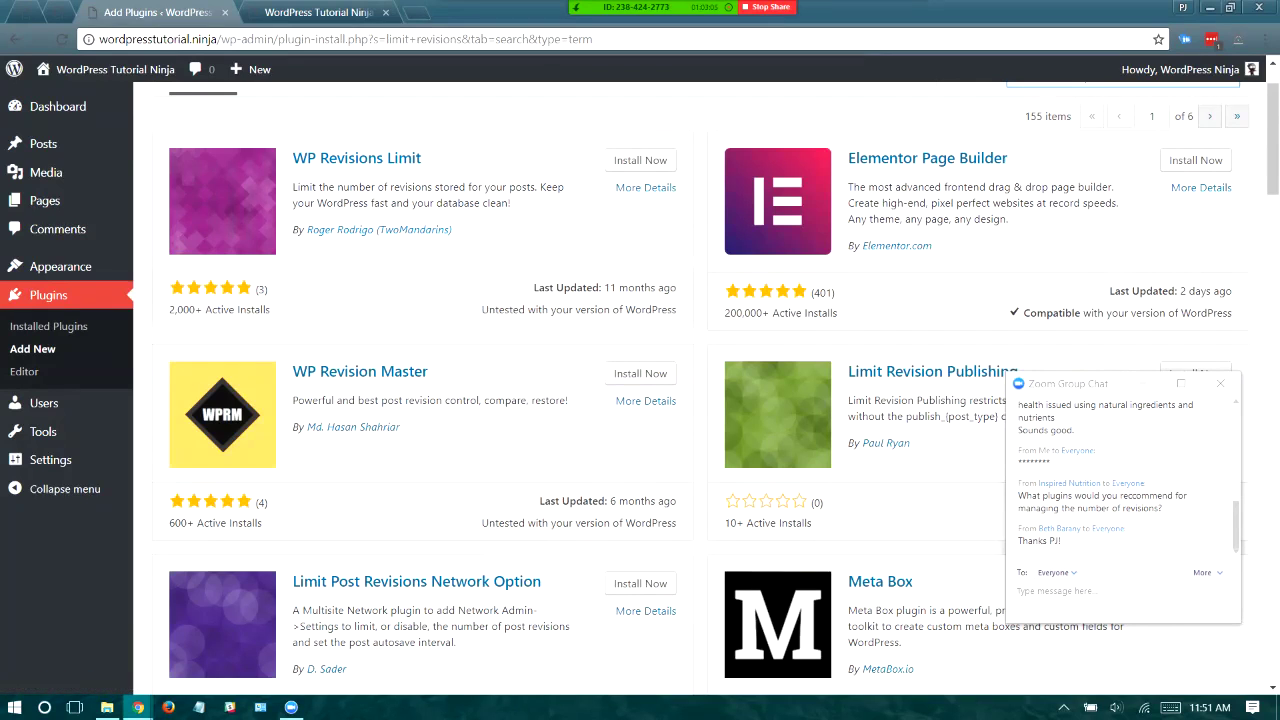
pyautogui.doubleClick(181, 309)
pyautogui.scroll(-3, 640, 390)
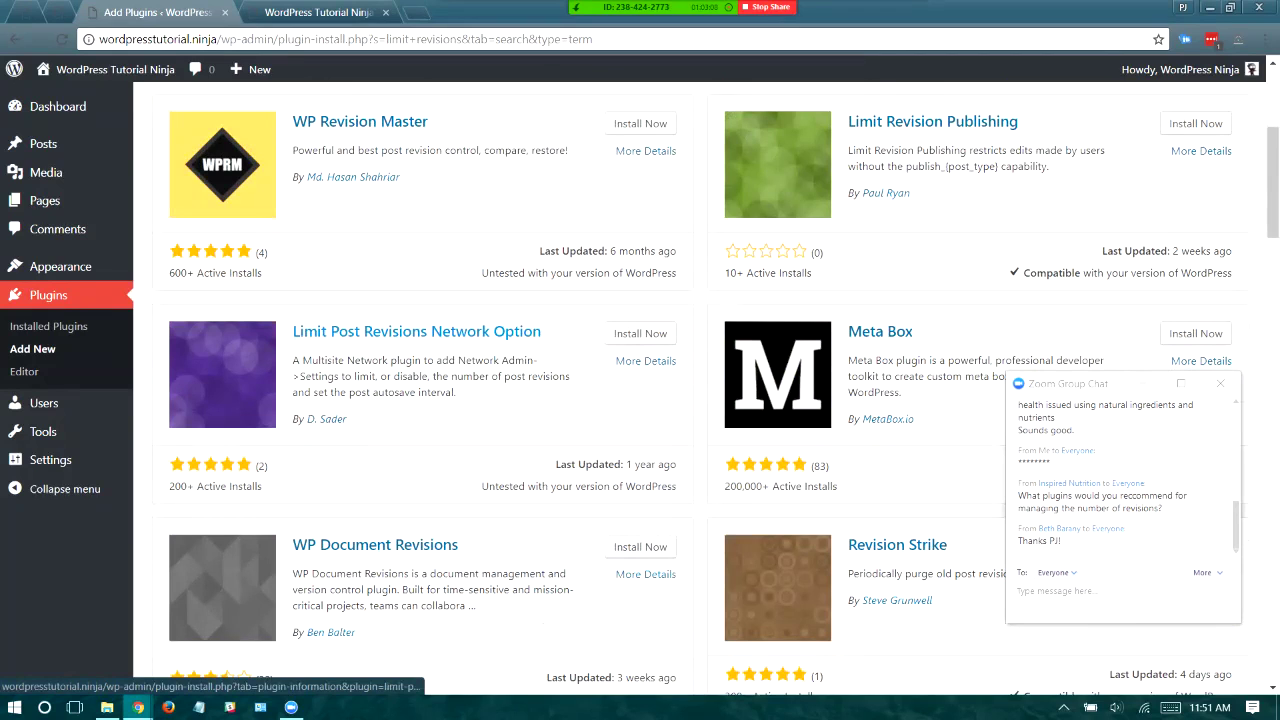
pyautogui.scroll(3, 640, 390)
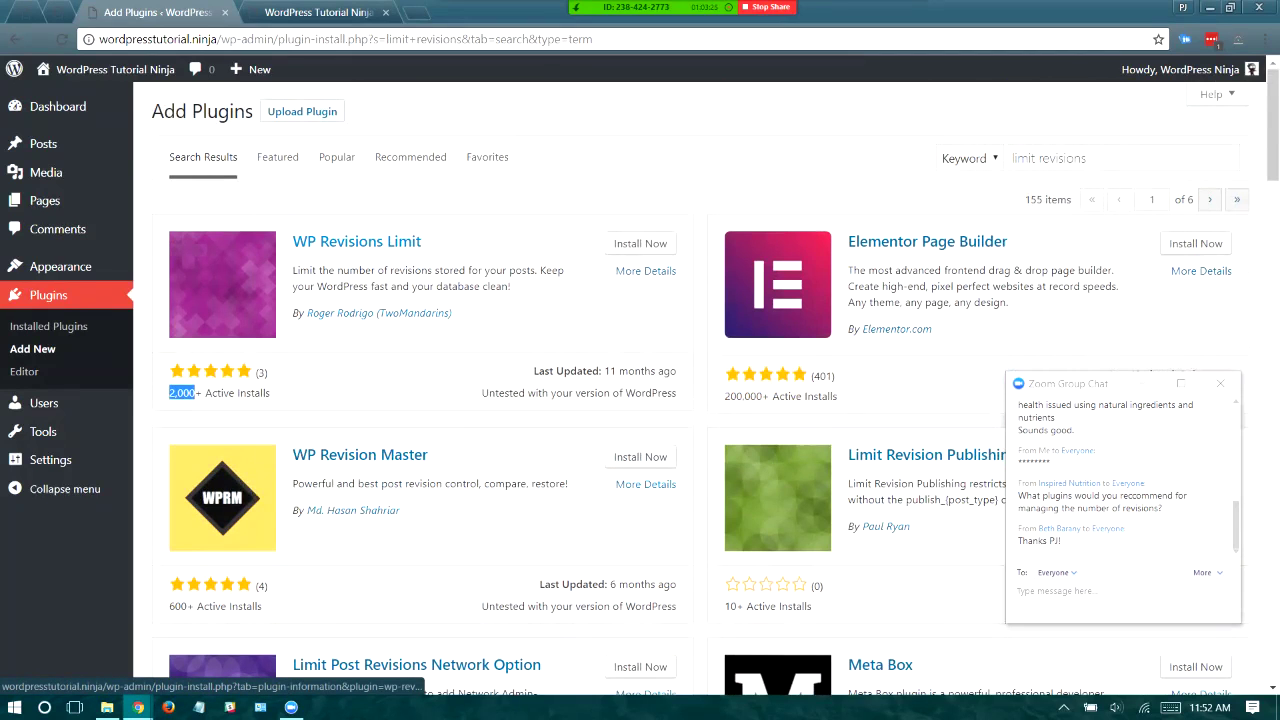
pyautogui.scroll(-3, 640, 390)
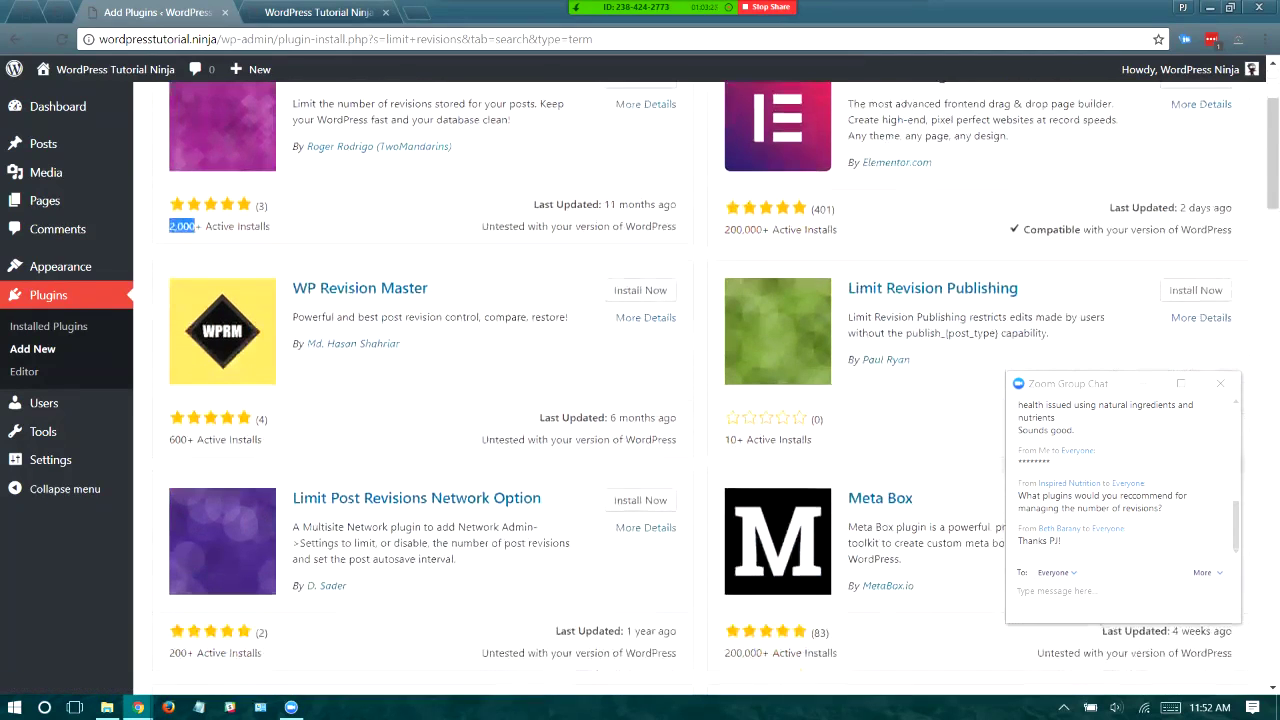
pyautogui.scroll(-1, 640, 390)
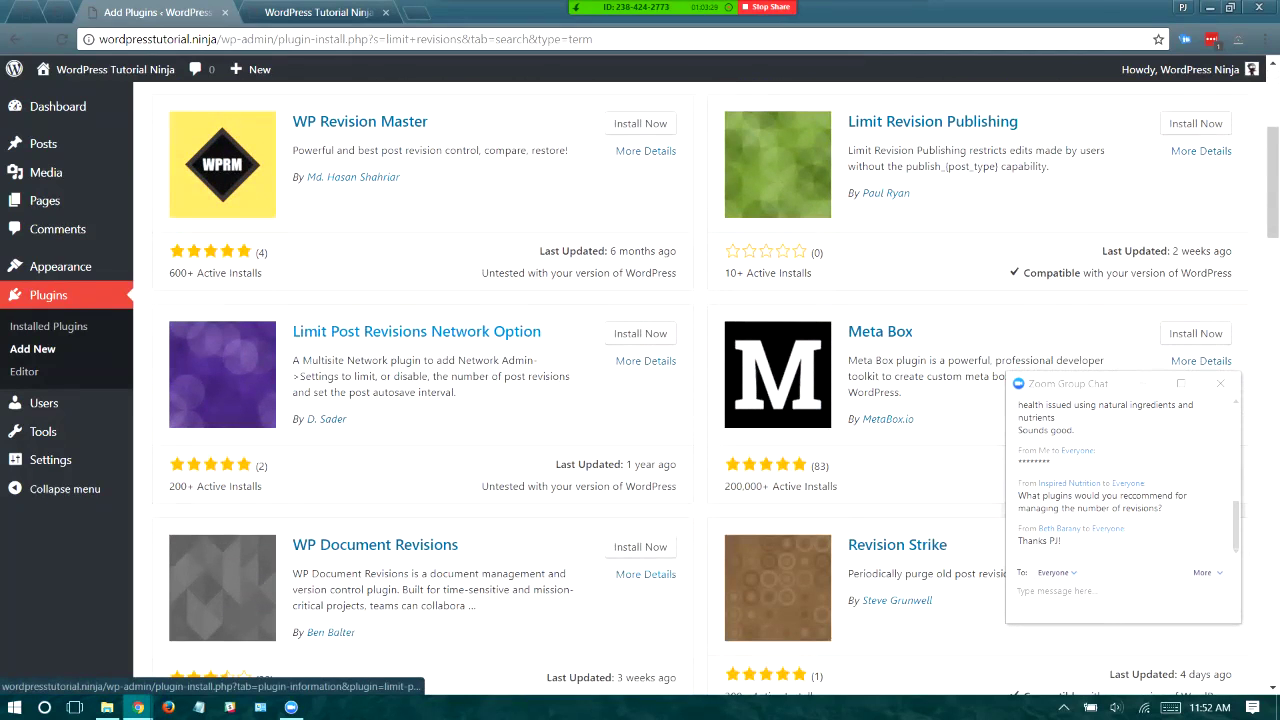
pyautogui.scroll(-1, 640, 390)
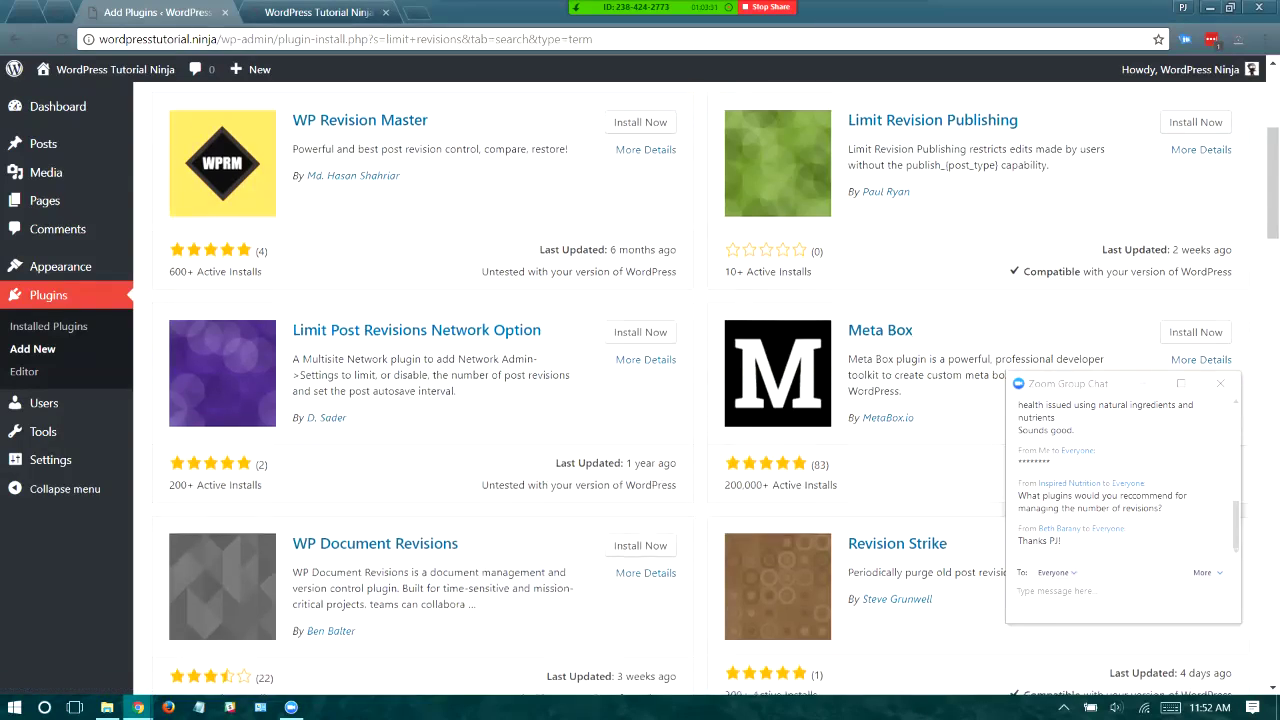
pyautogui.scroll(-2, 222, 420)
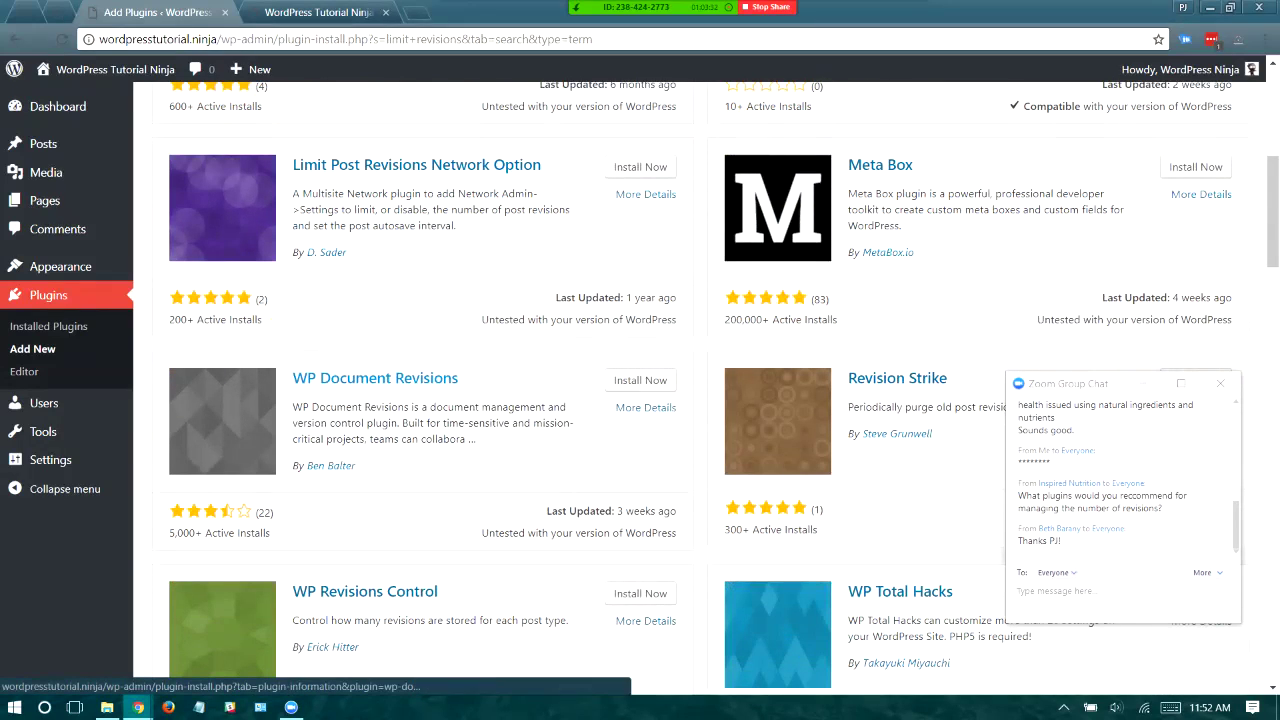
pyautogui.scroll(6, 181, 392)
pyautogui.doubleClick(181, 392)
pyautogui.click(181, 392)
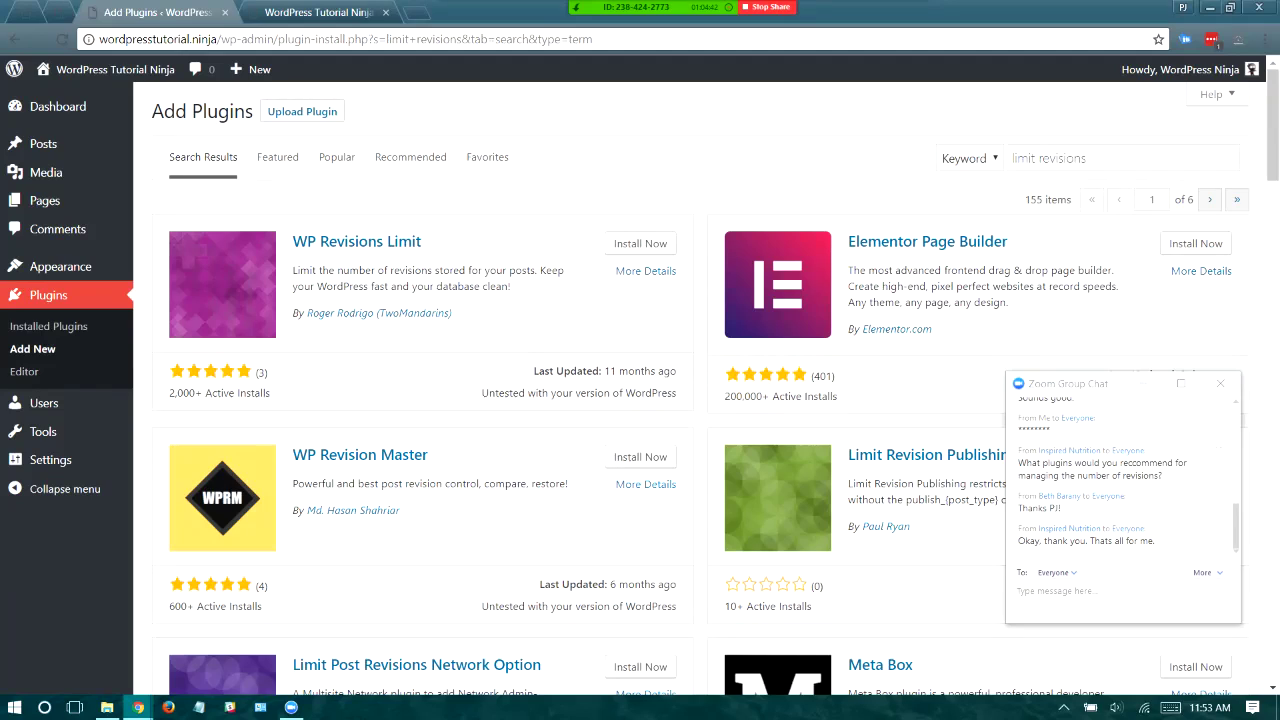
pyautogui.hotkey('ctrl', 't')
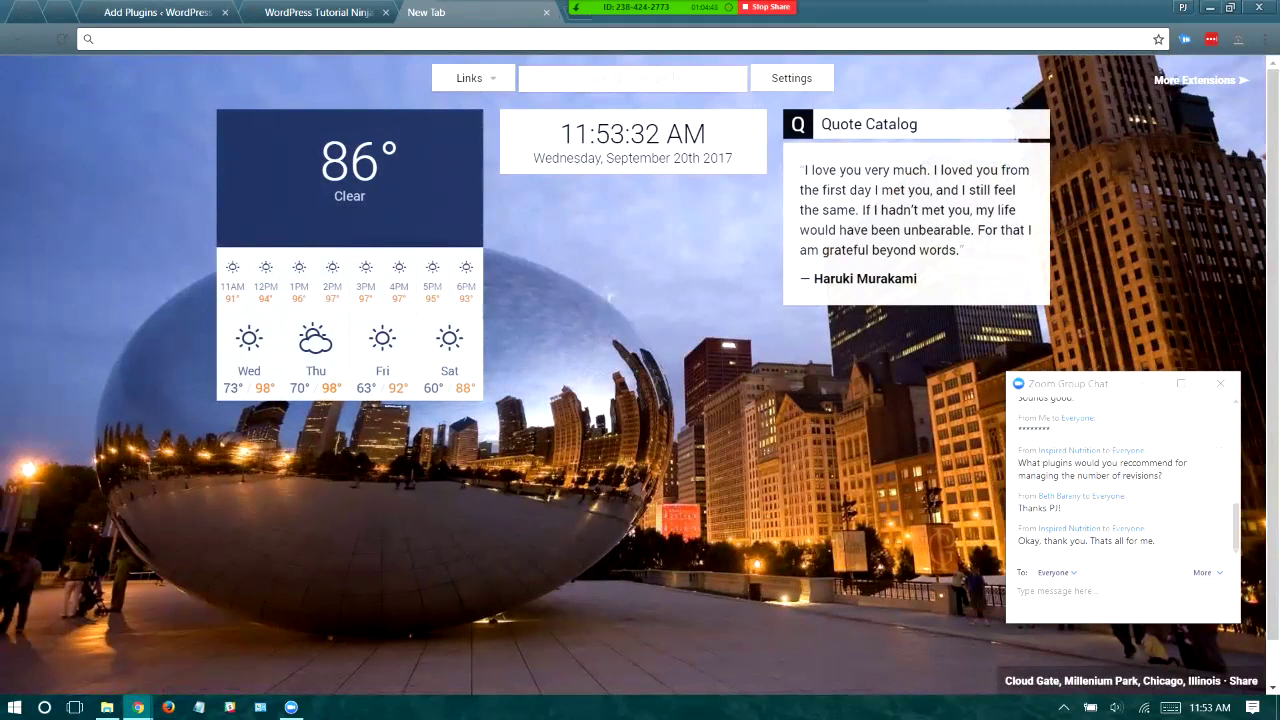
# Step: Load the Web.Ninja webinars site from the 'webin' address-bar suggestion and browse the listed sessions
pyautogui.write('webin')
pyautogui.press('Return')
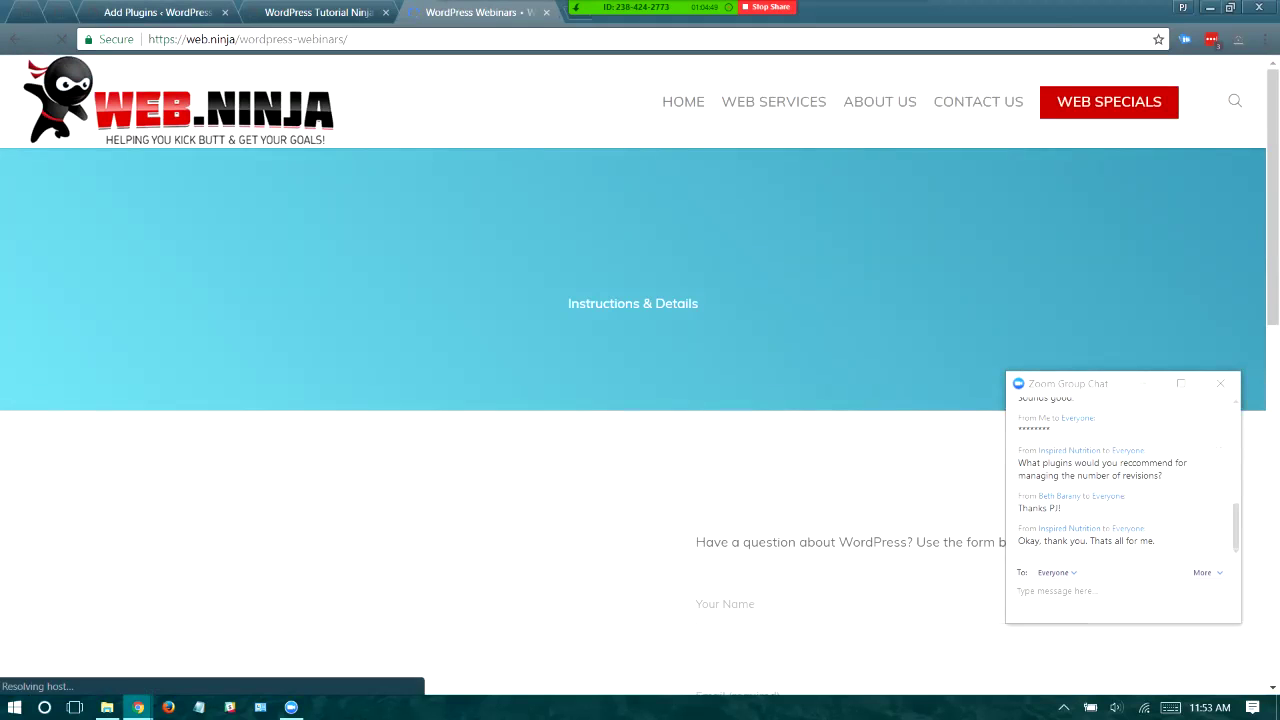
pyautogui.scroll(-4, 640, 400)
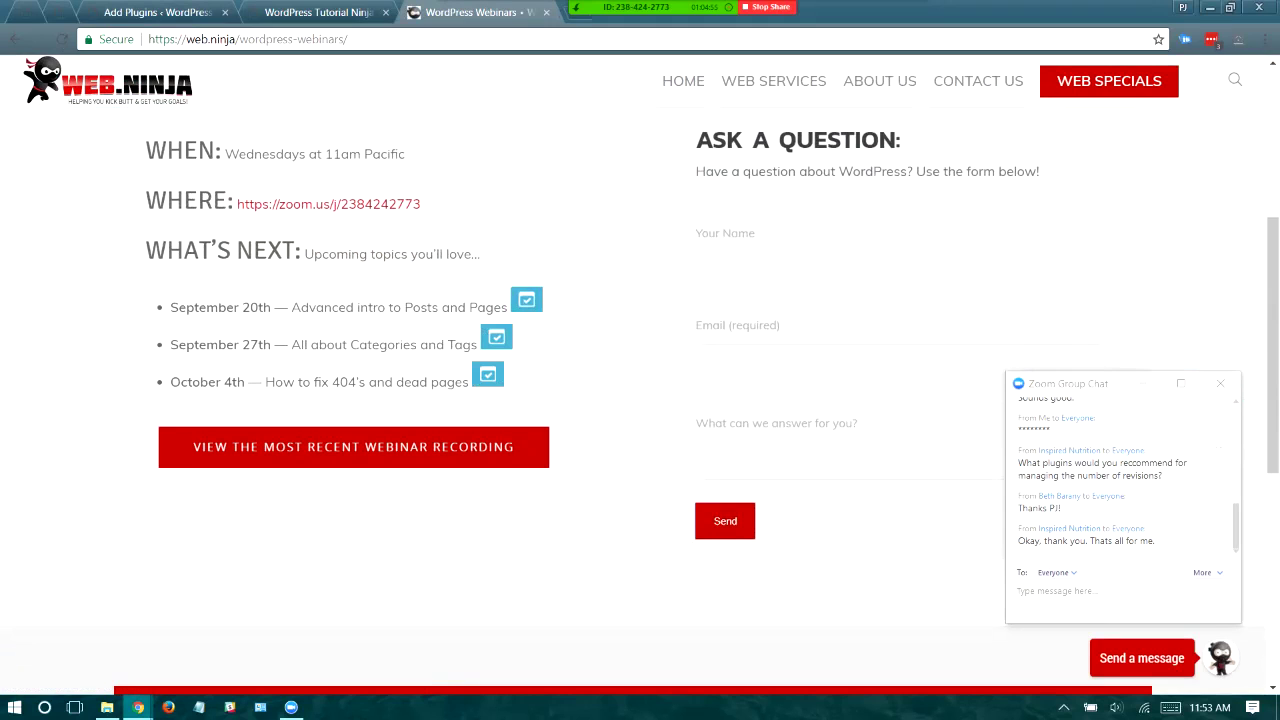
pyautogui.scroll(1, 640, 400)
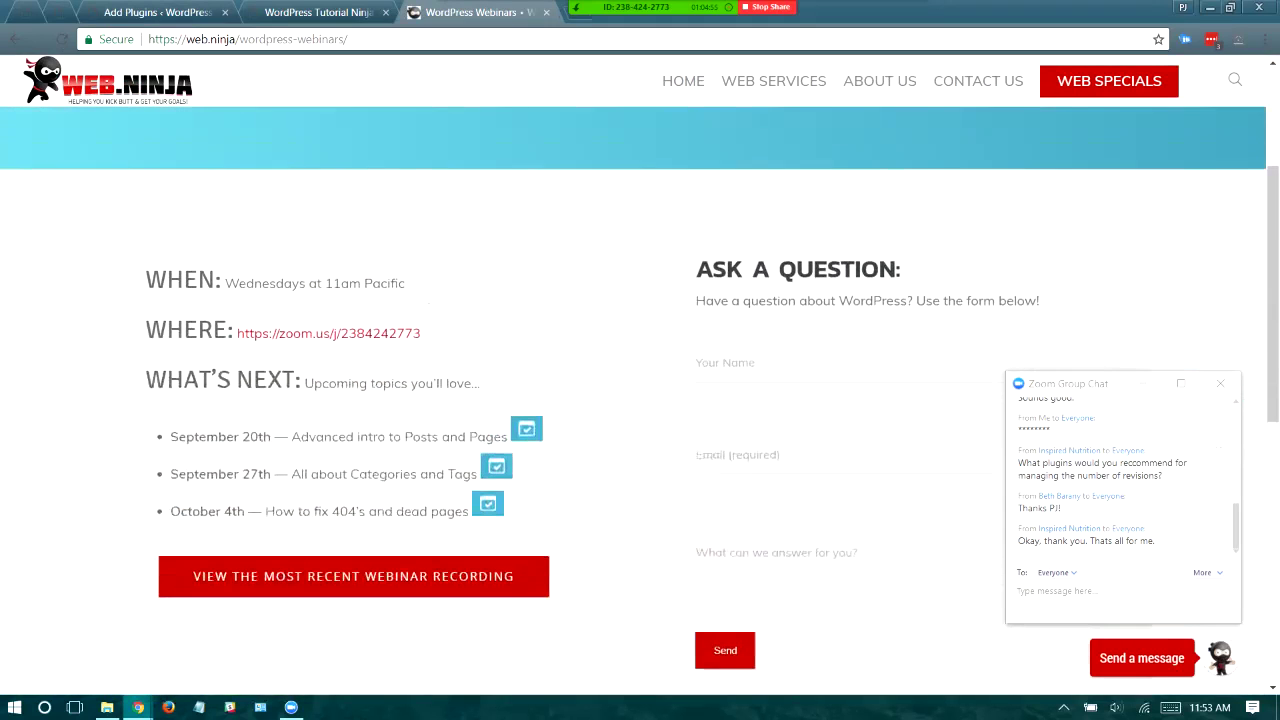
pyautogui.scroll(2, 640, 400)
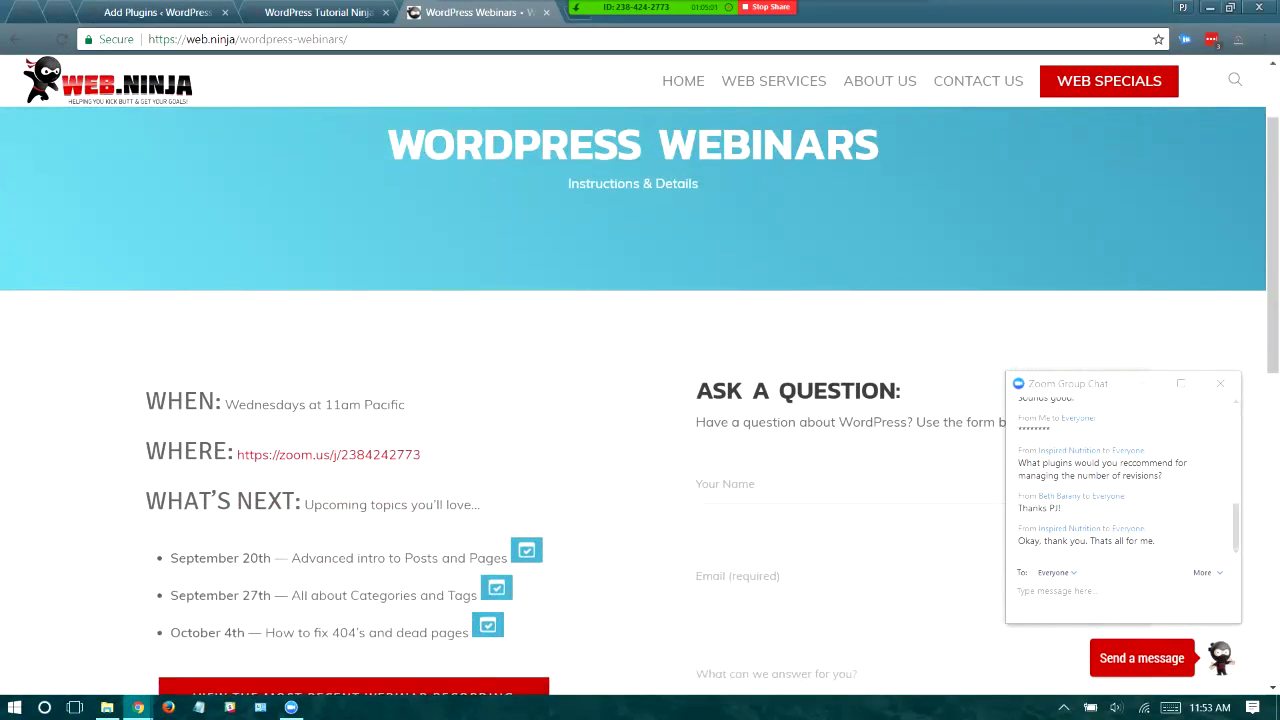
pyautogui.scroll(-3, 640, 400)
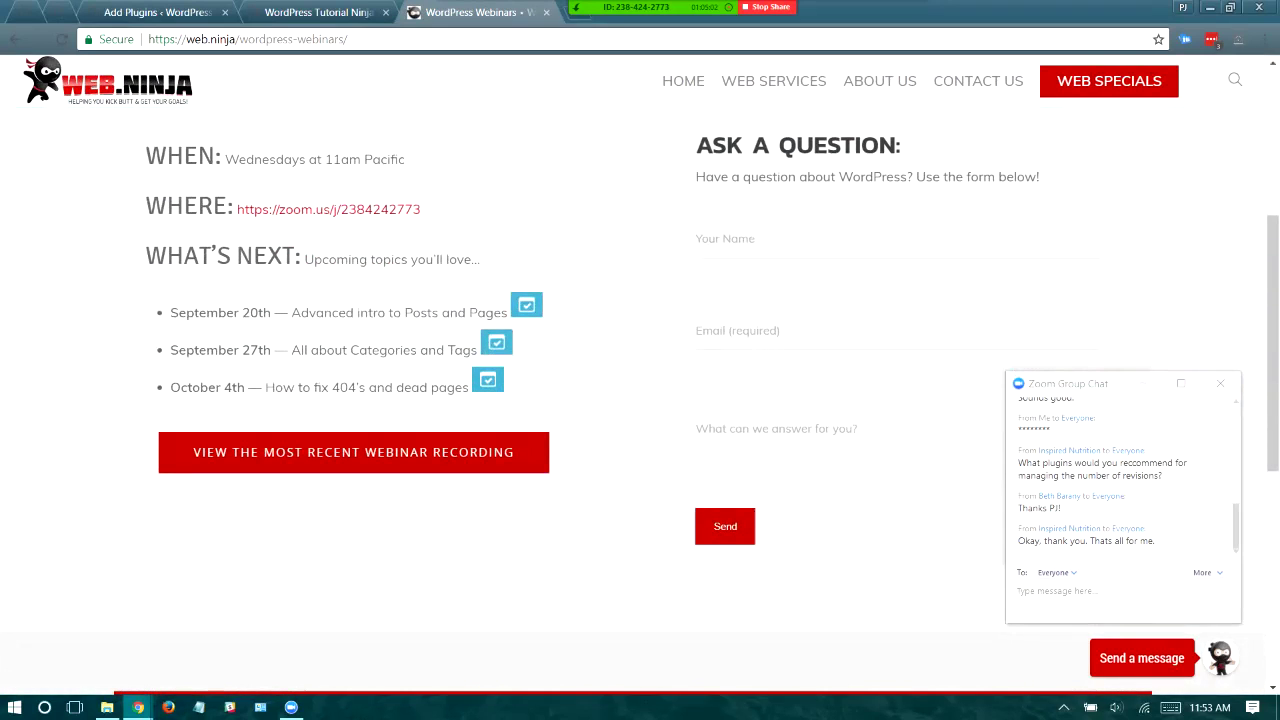
# Step: Check the calendar options for the September 20th, September 27th and October 4th webinar topics
pyautogui.doubleClick(205, 312)
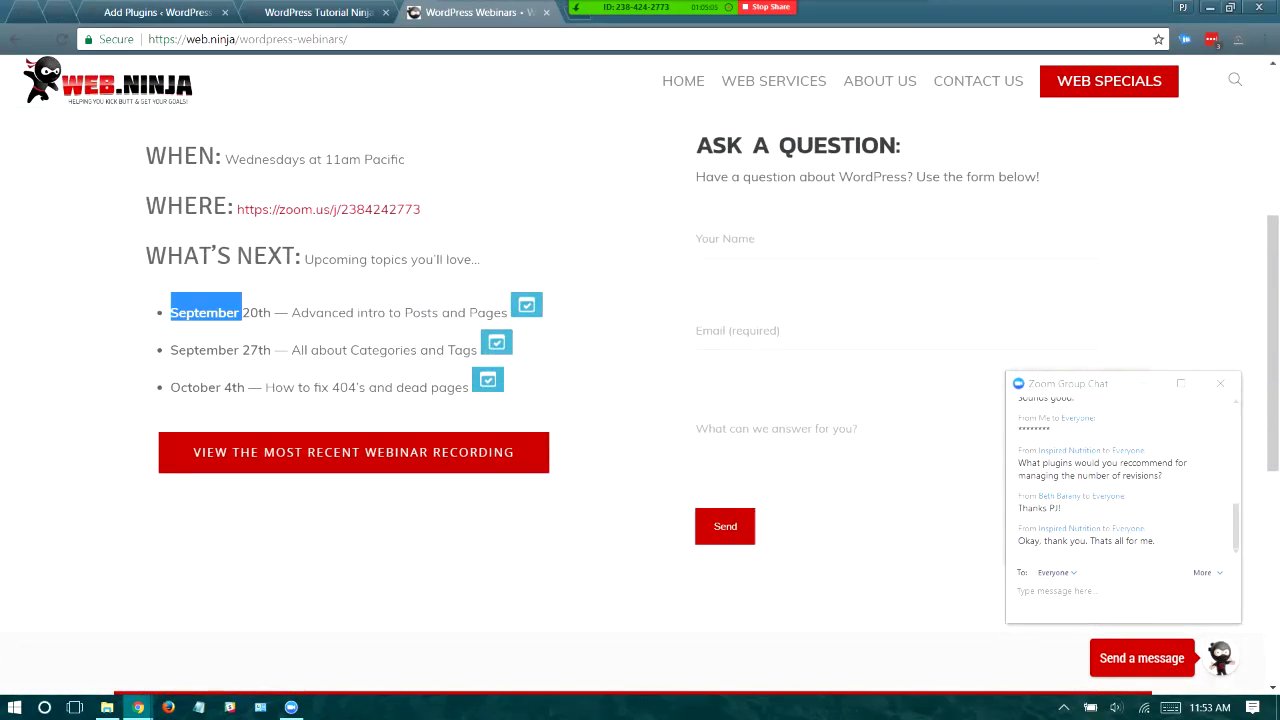
pyautogui.click(526, 304)
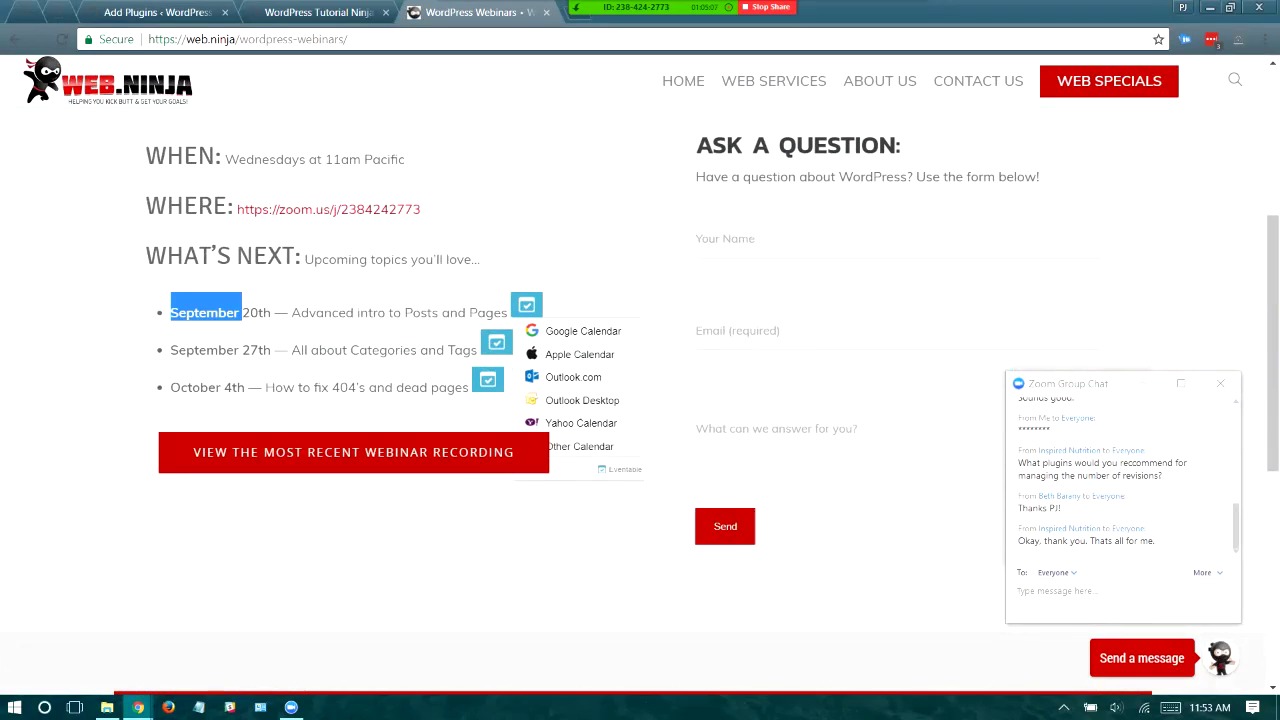
pyautogui.click(496, 342)
pyautogui.click(487, 379)
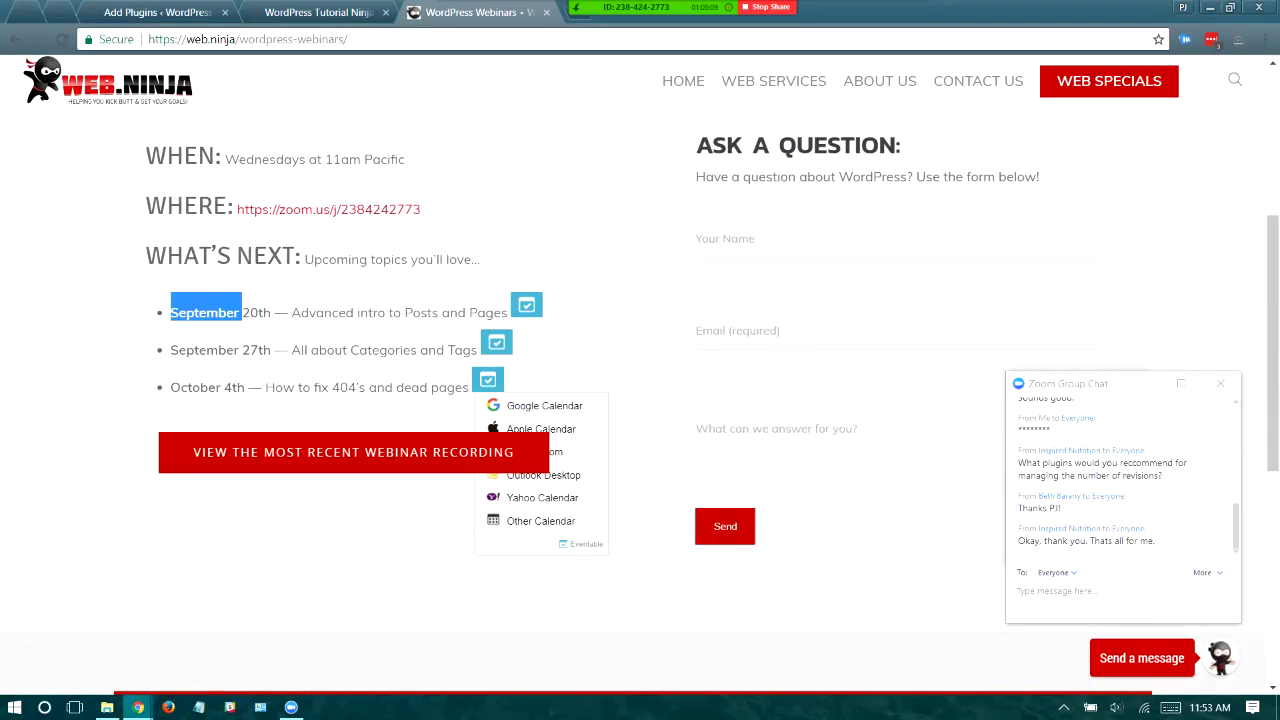
pyautogui.press('Escape')
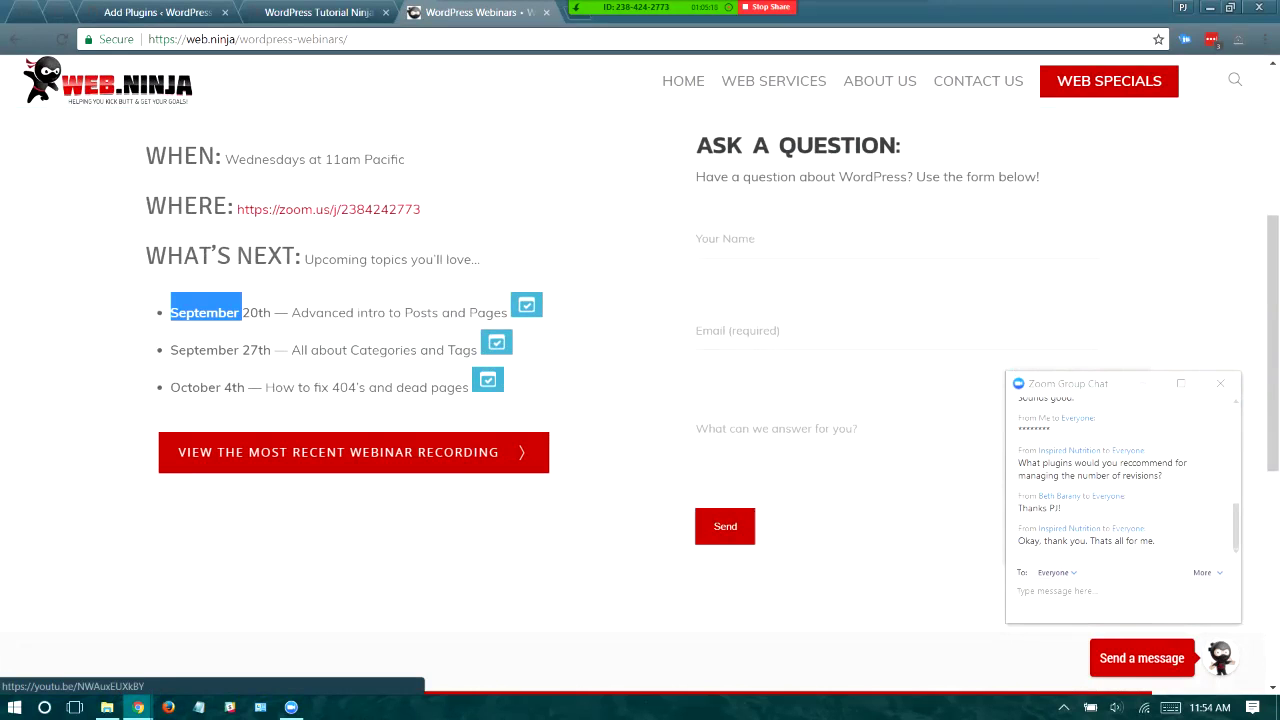
pyautogui.scroll(-3, 354, 452)
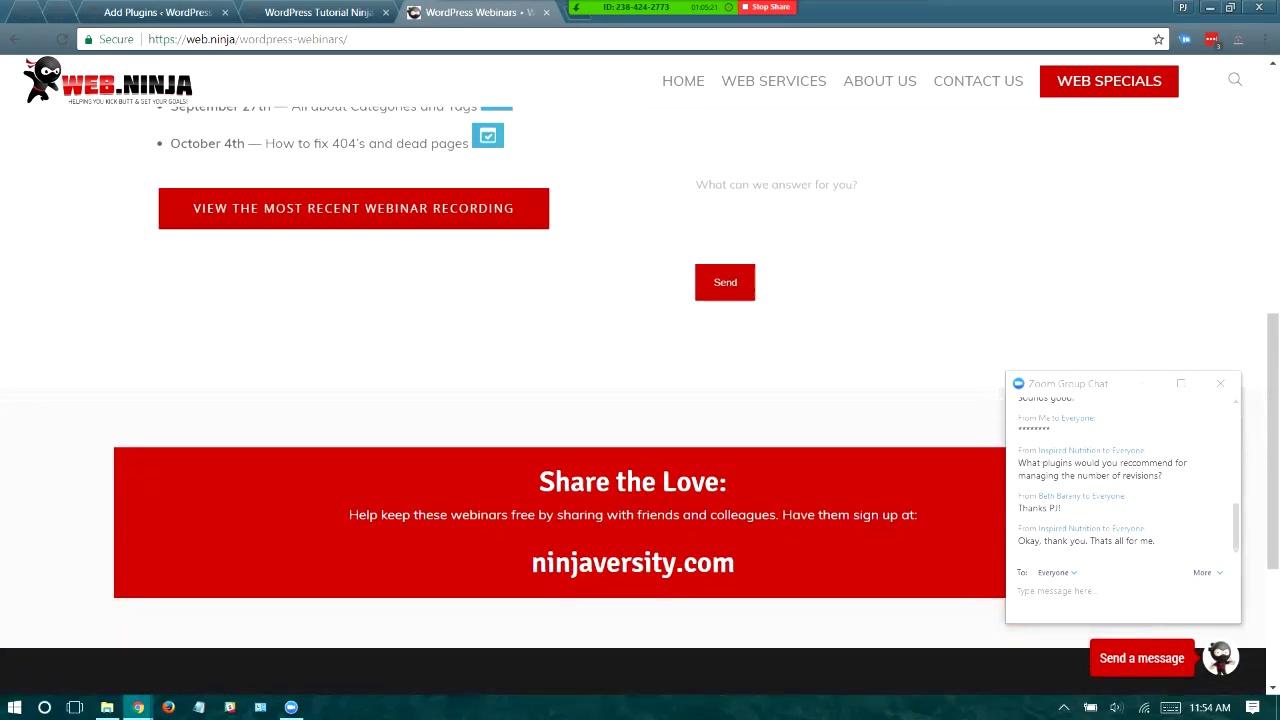